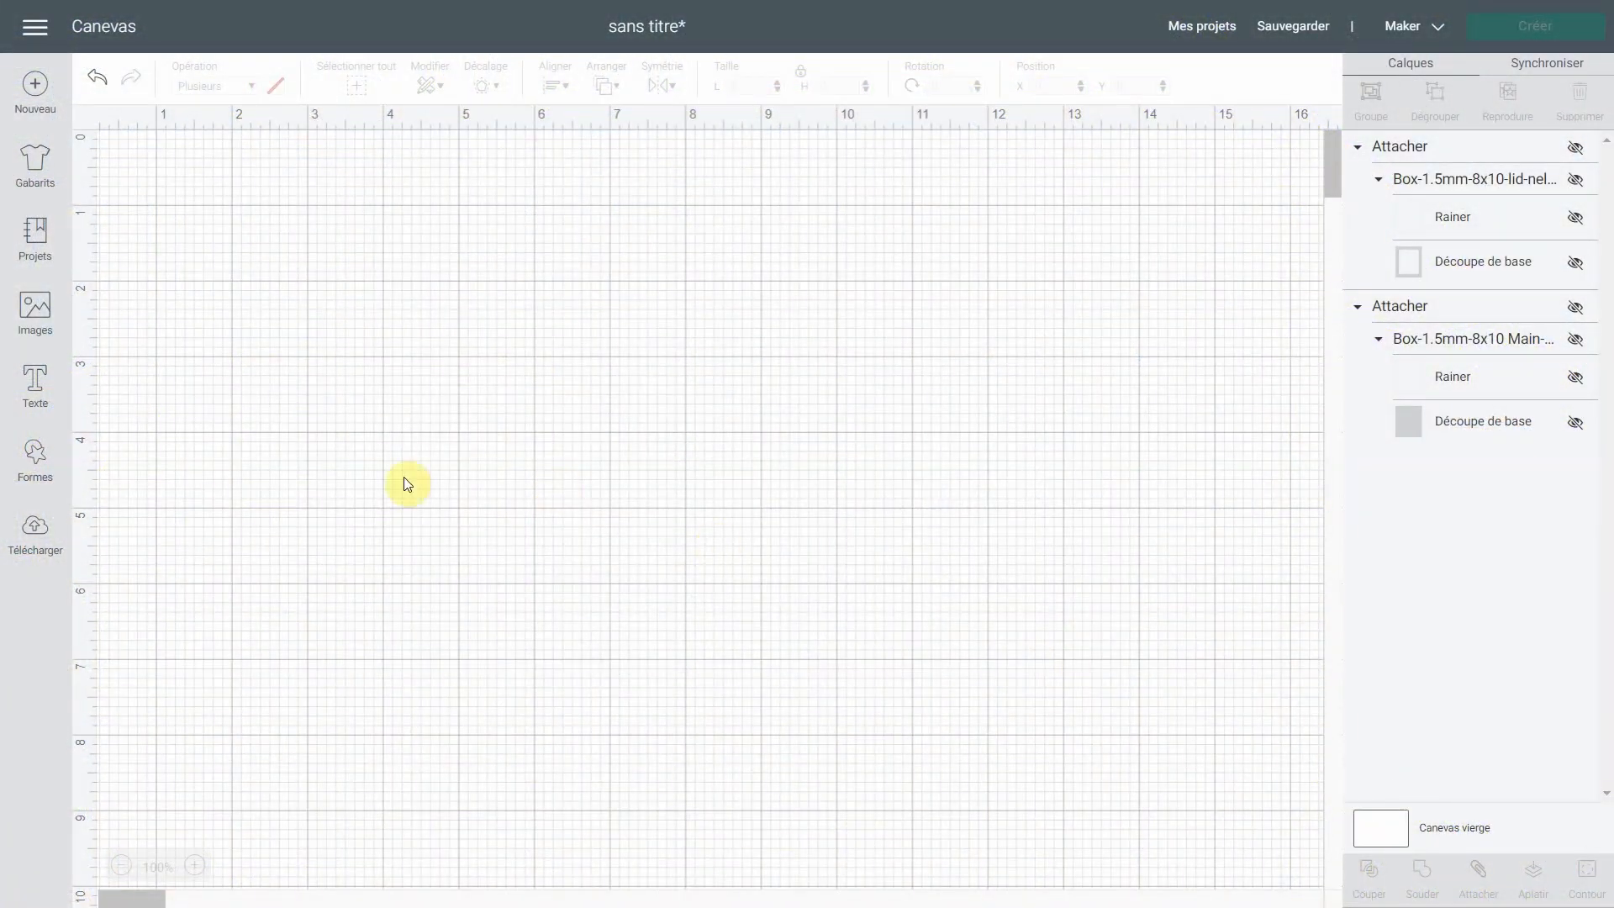
Insert a star shape and move it to the middle of the canvas
click(33, 465)
click(137, 546)
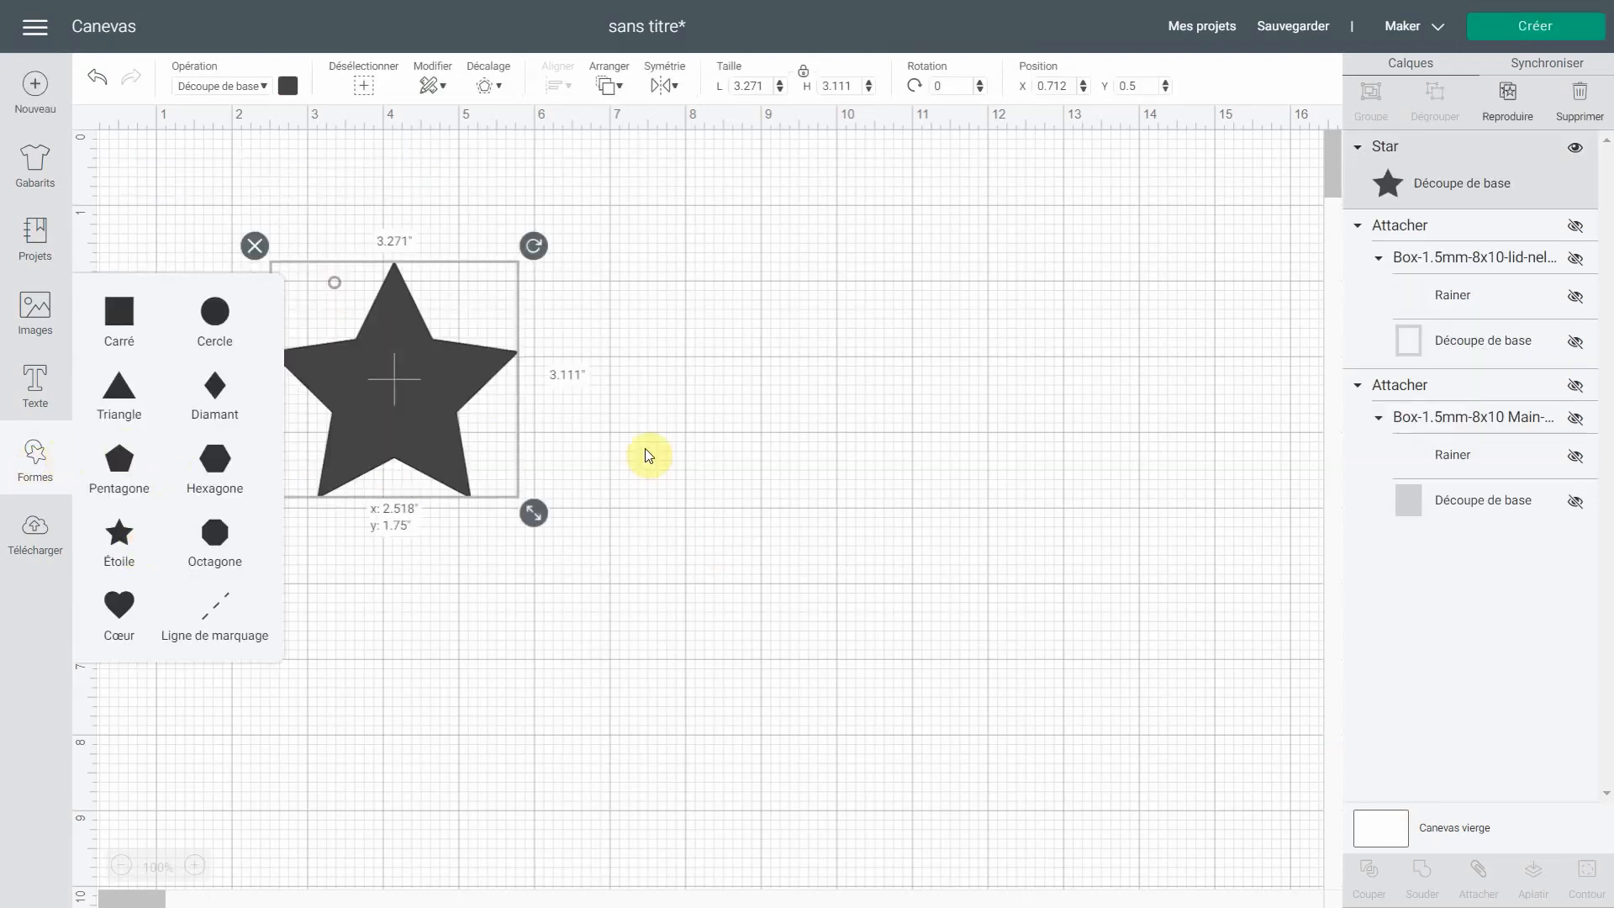
drag(384, 441, 713, 552)
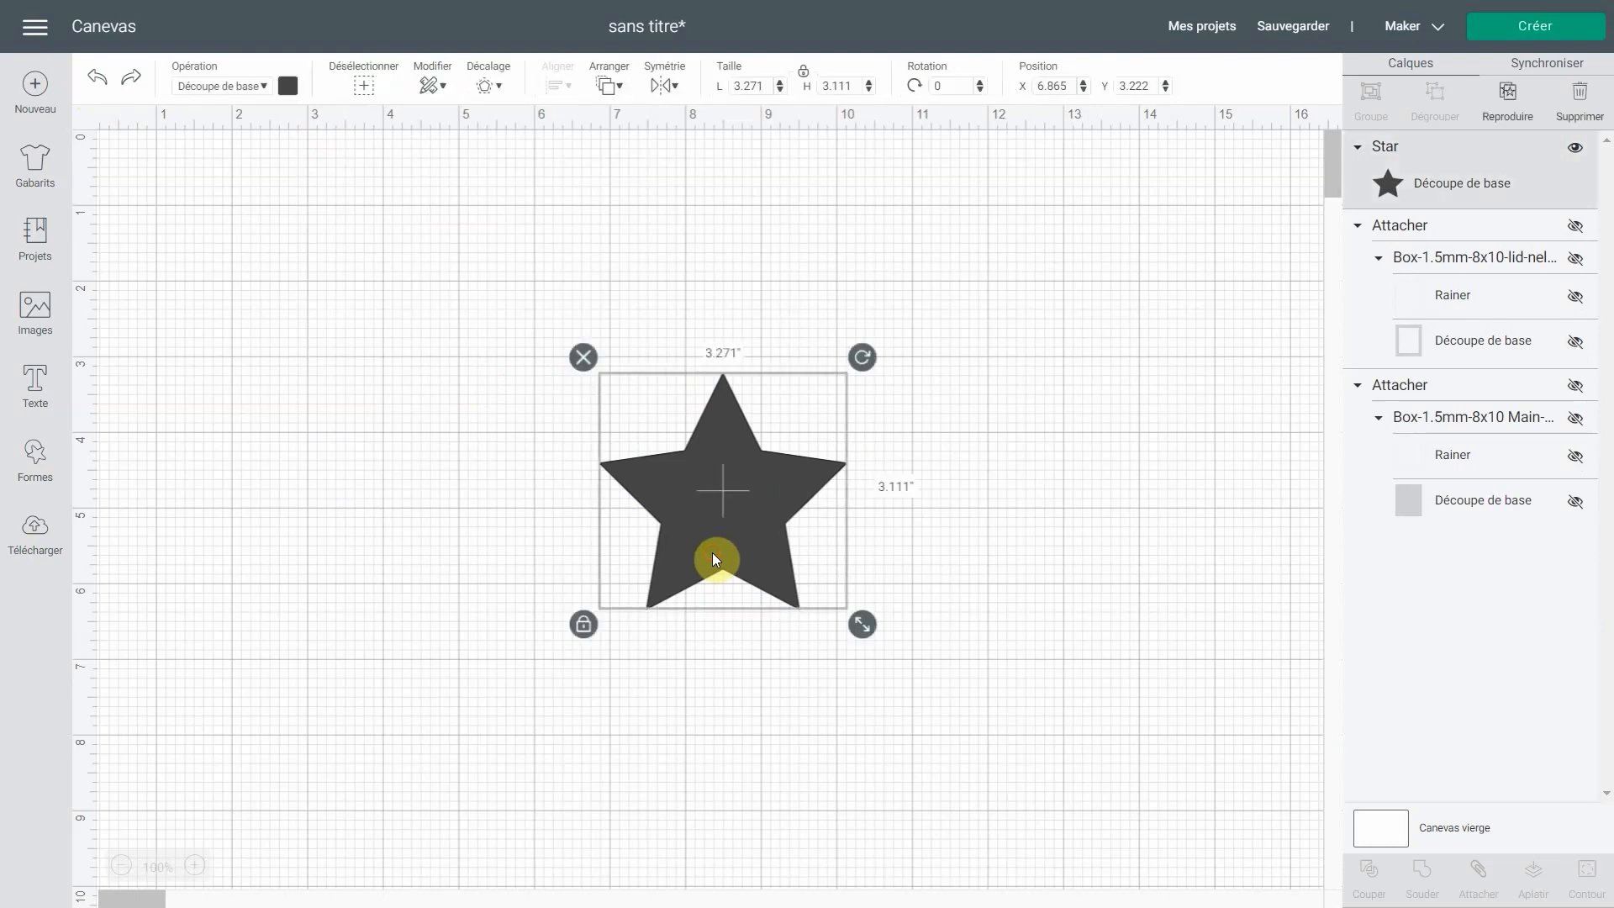
Start an offset on the star, choose square corners and try both inward and outward distances
click(501, 88)
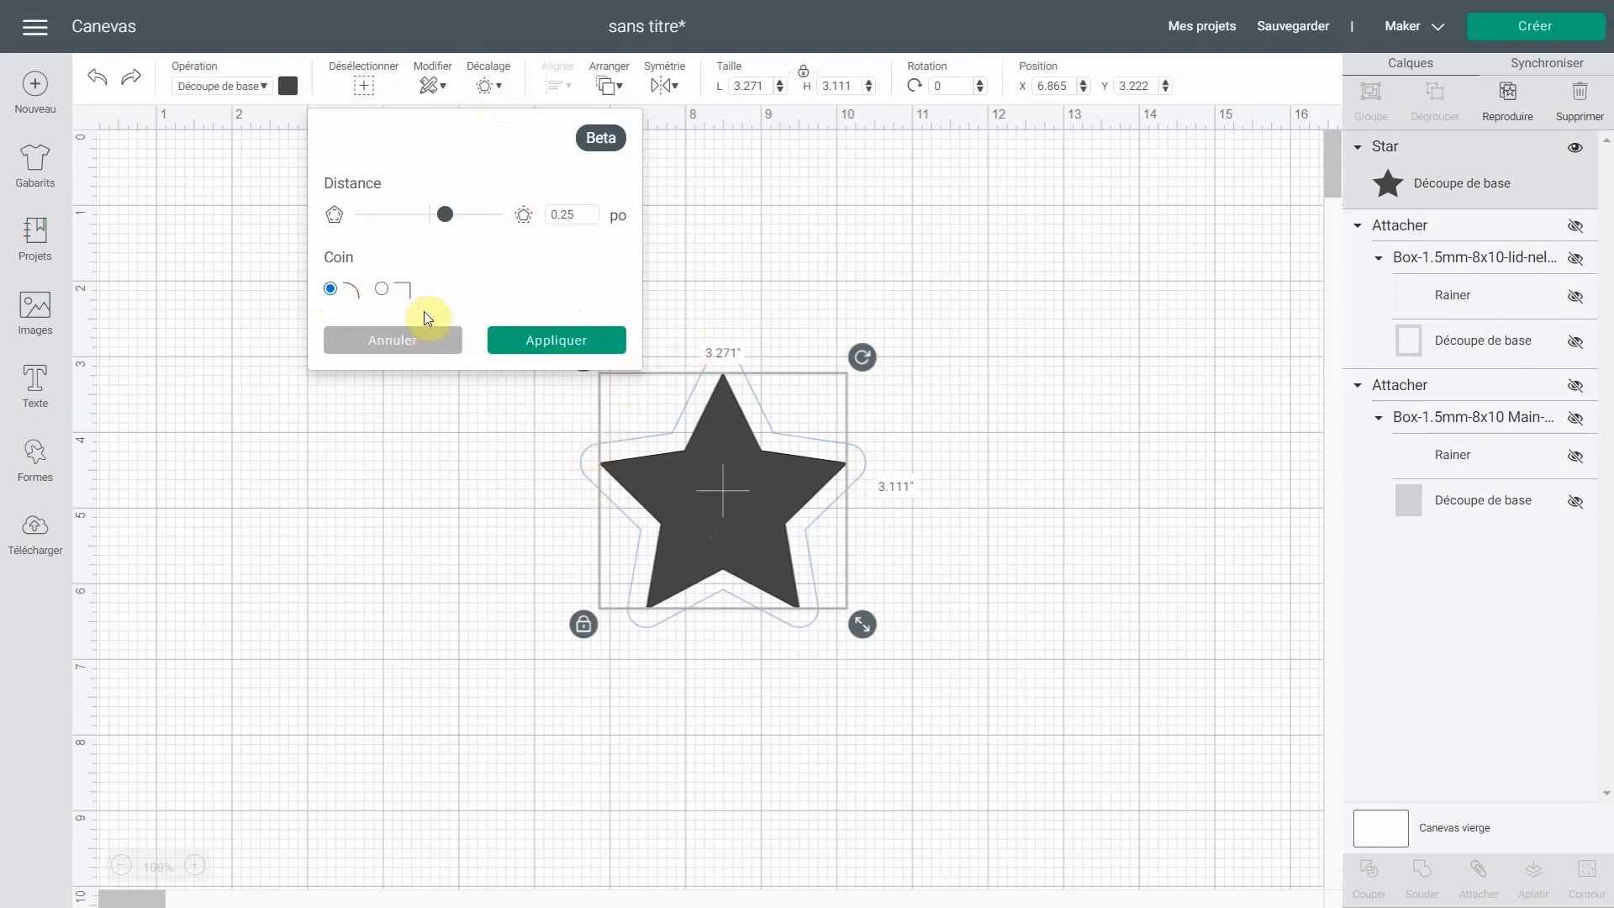
click(382, 291)
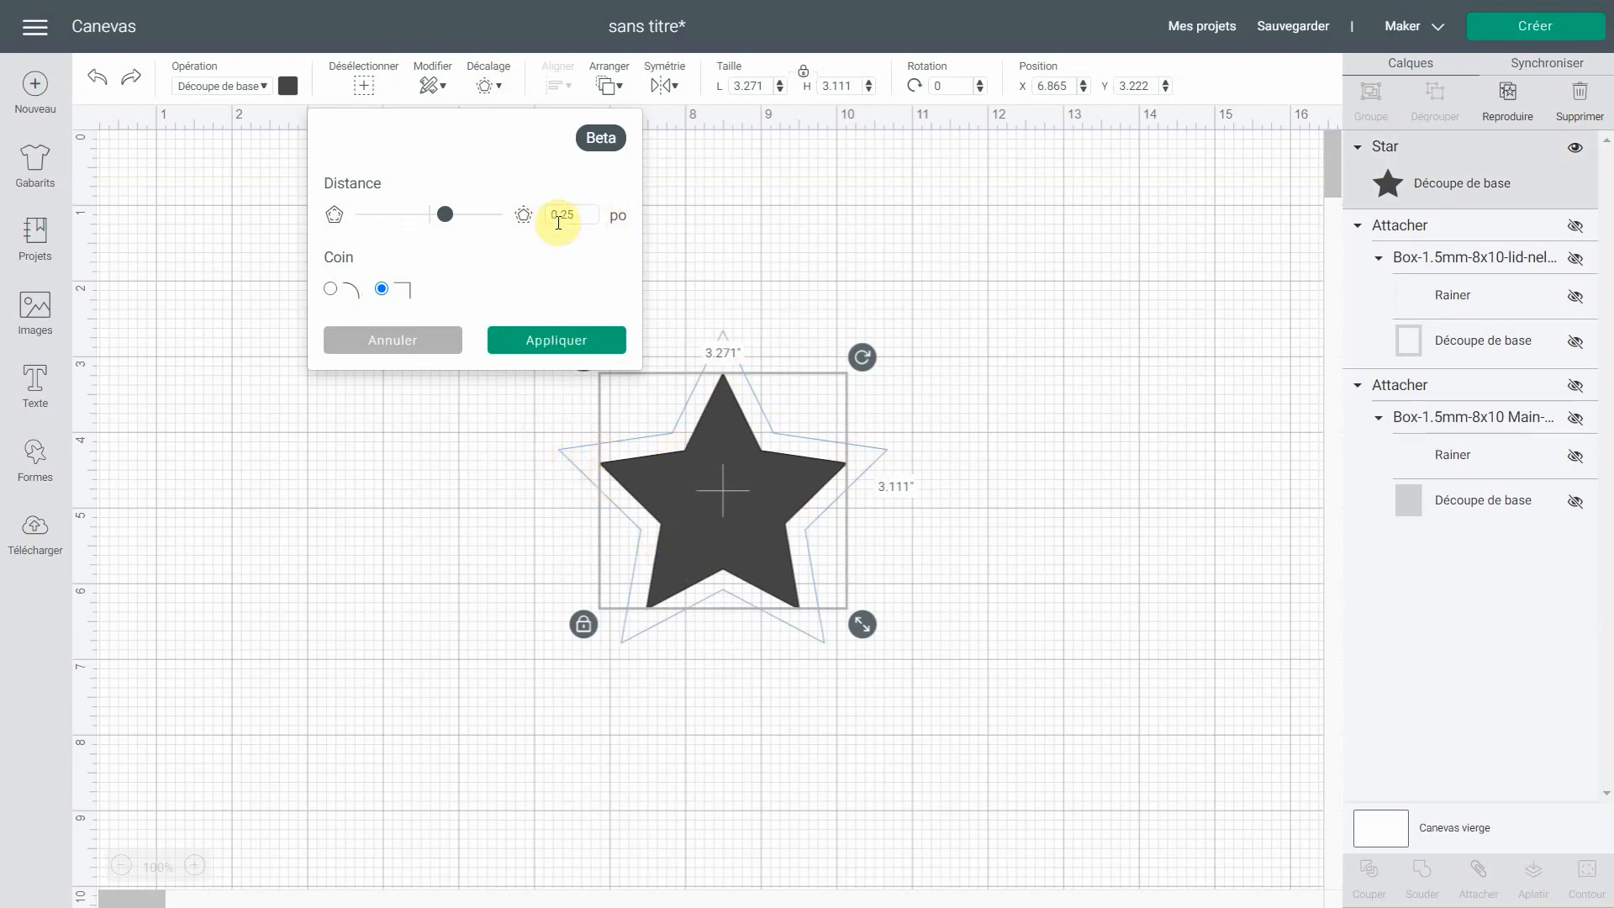
drag(434, 219, 393, 227)
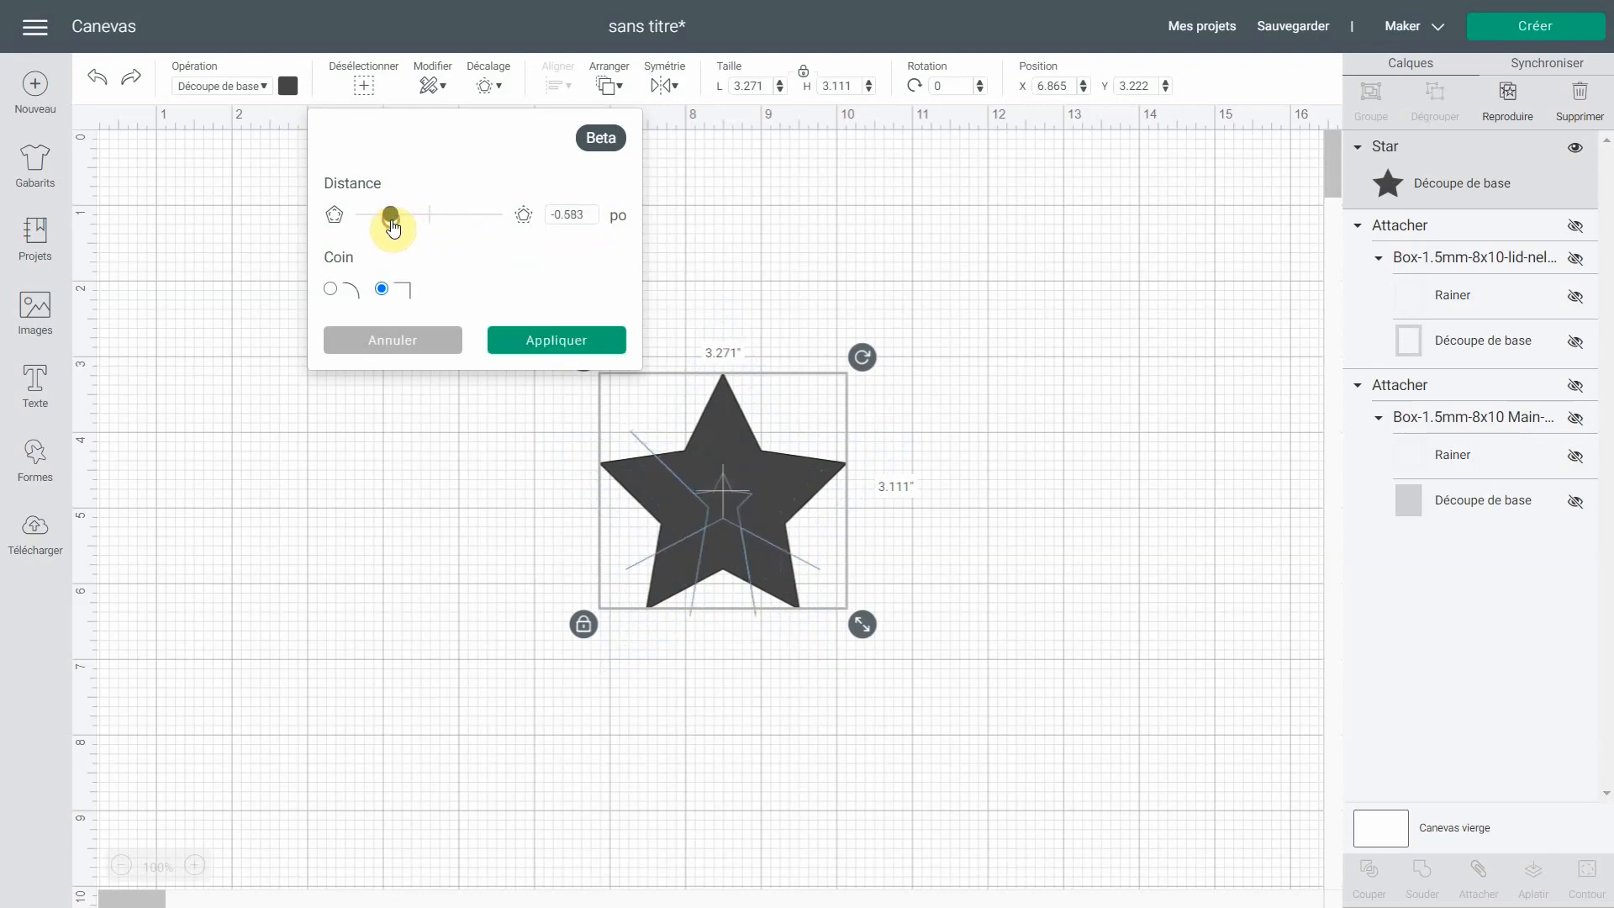
drag(389, 221, 409, 221)
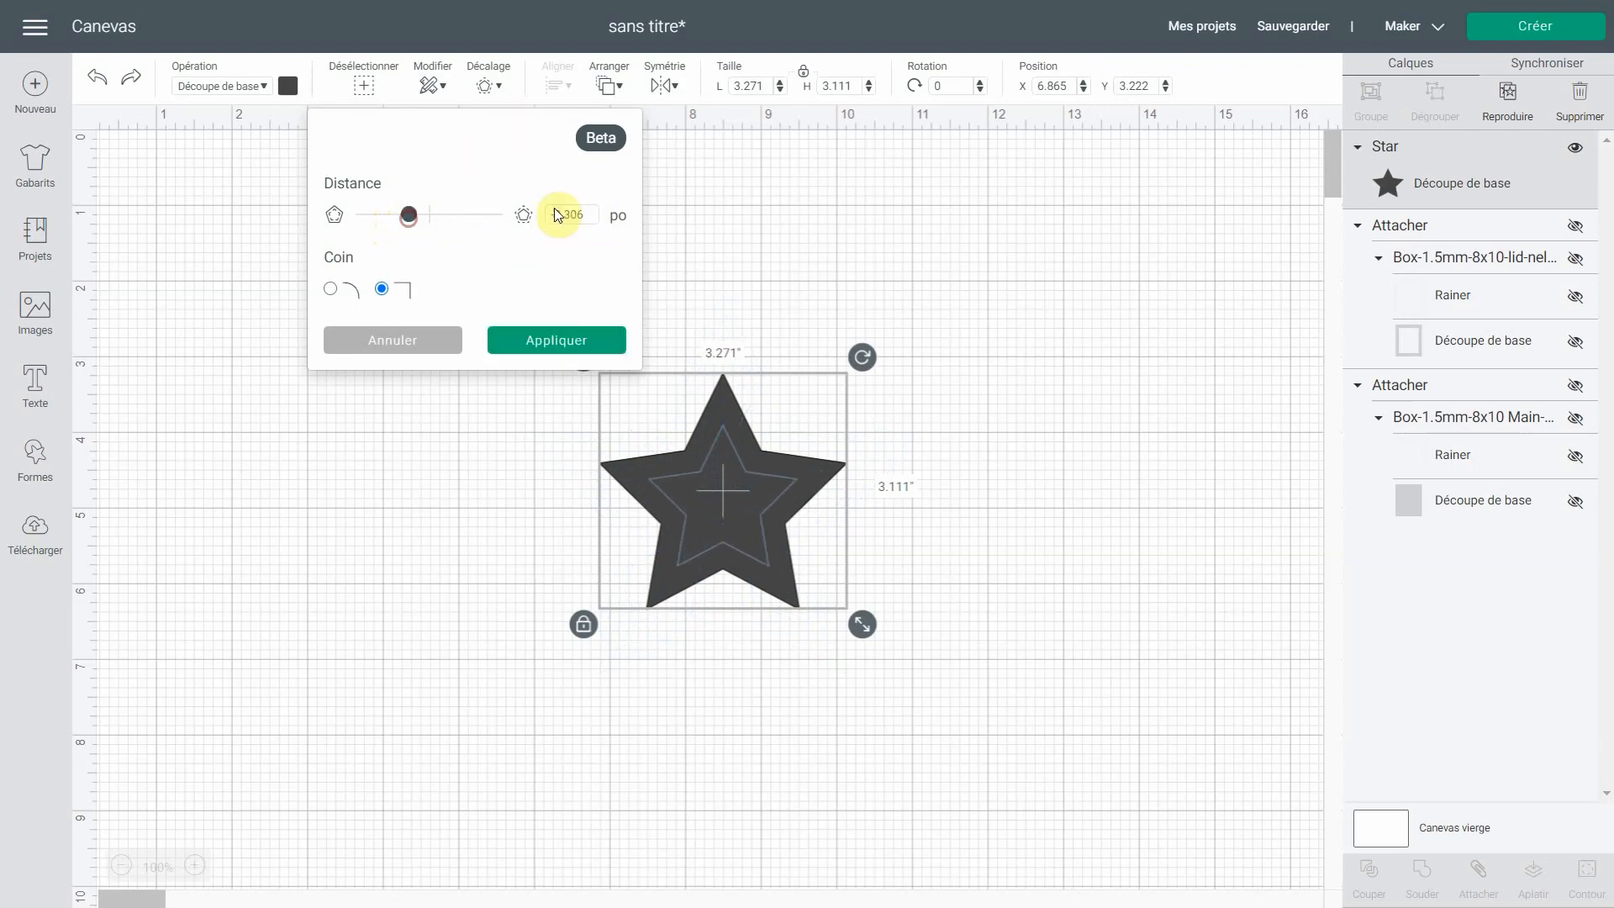
drag(414, 220, 454, 221)
Try an offset distance of 0.1 inch around the star
double_click(575, 216)
text(0.1)
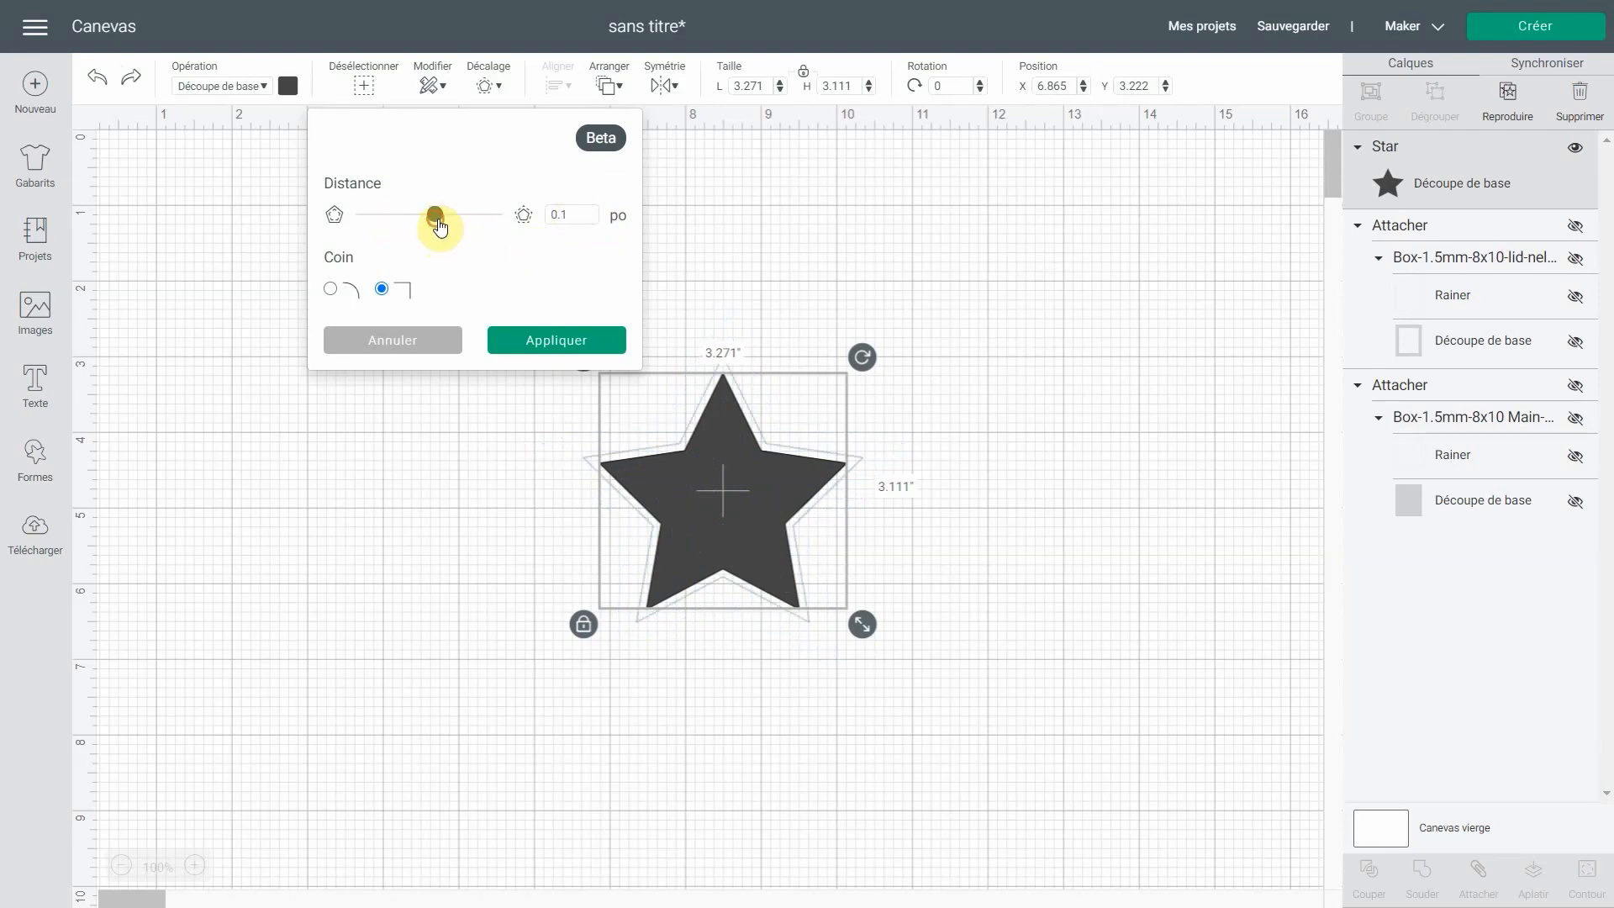
drag(437, 220, 440, 220)
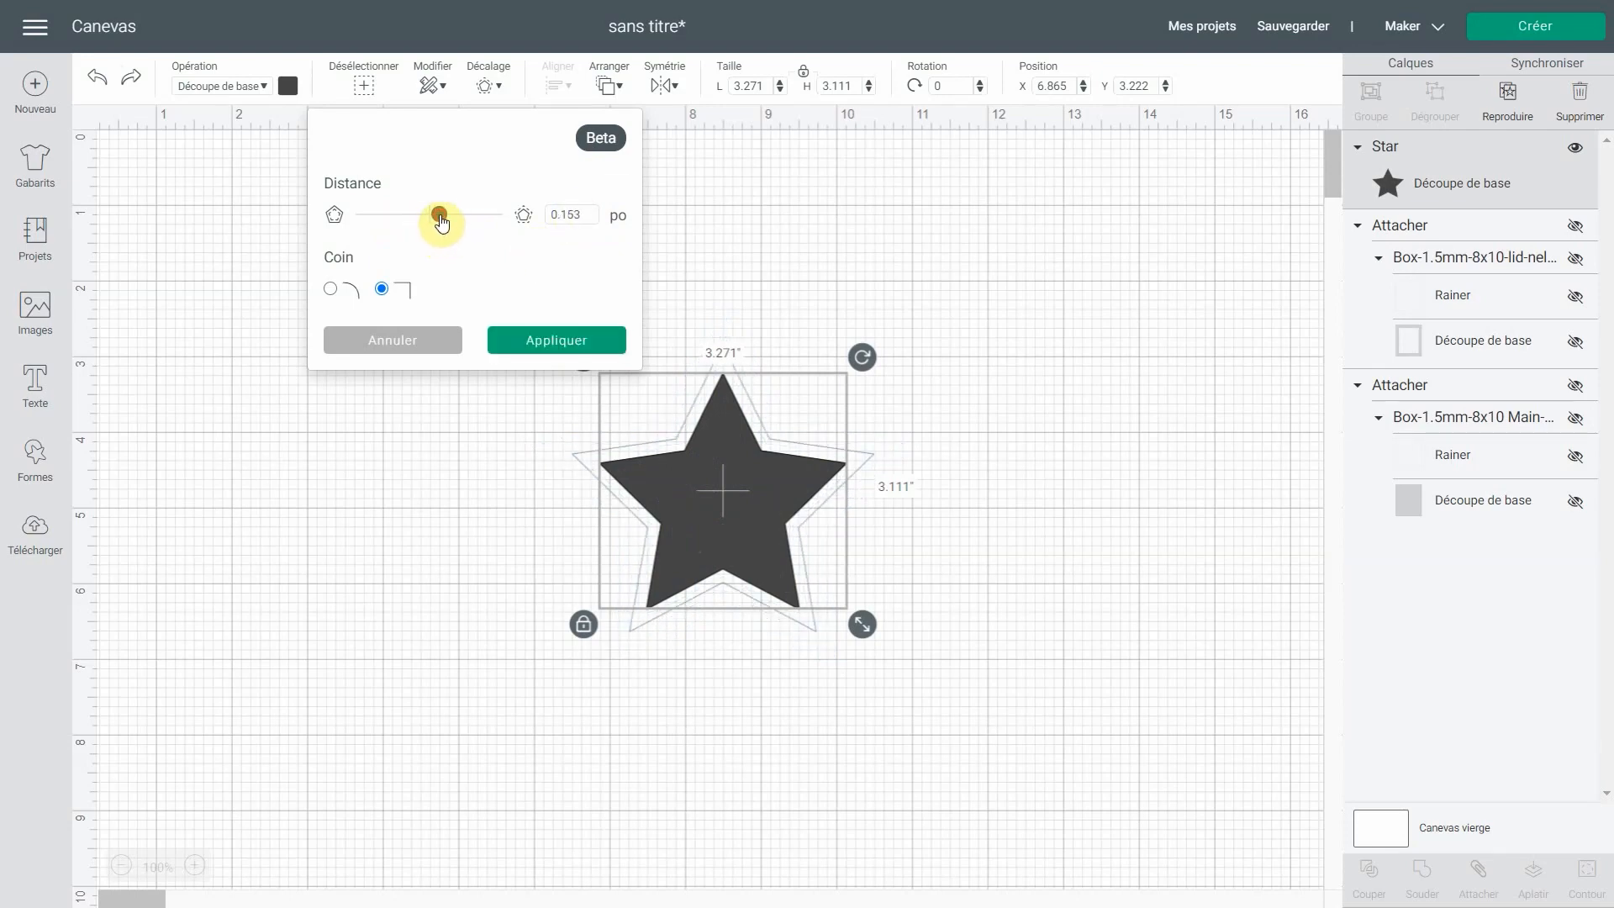
drag(585, 214, 563, 213)
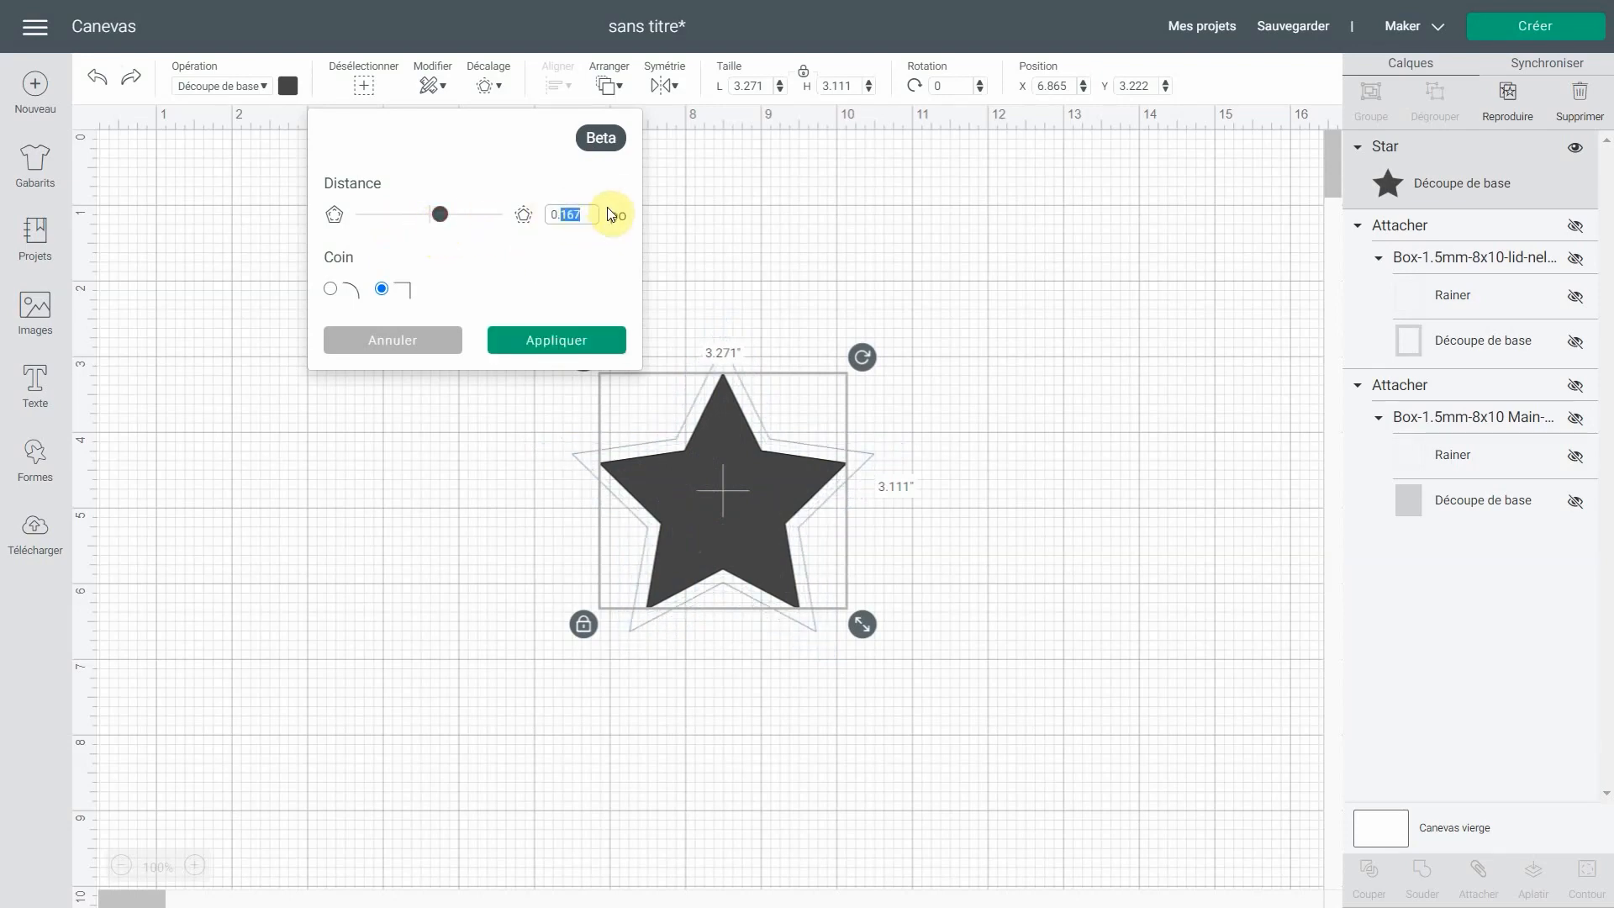
key(Return)
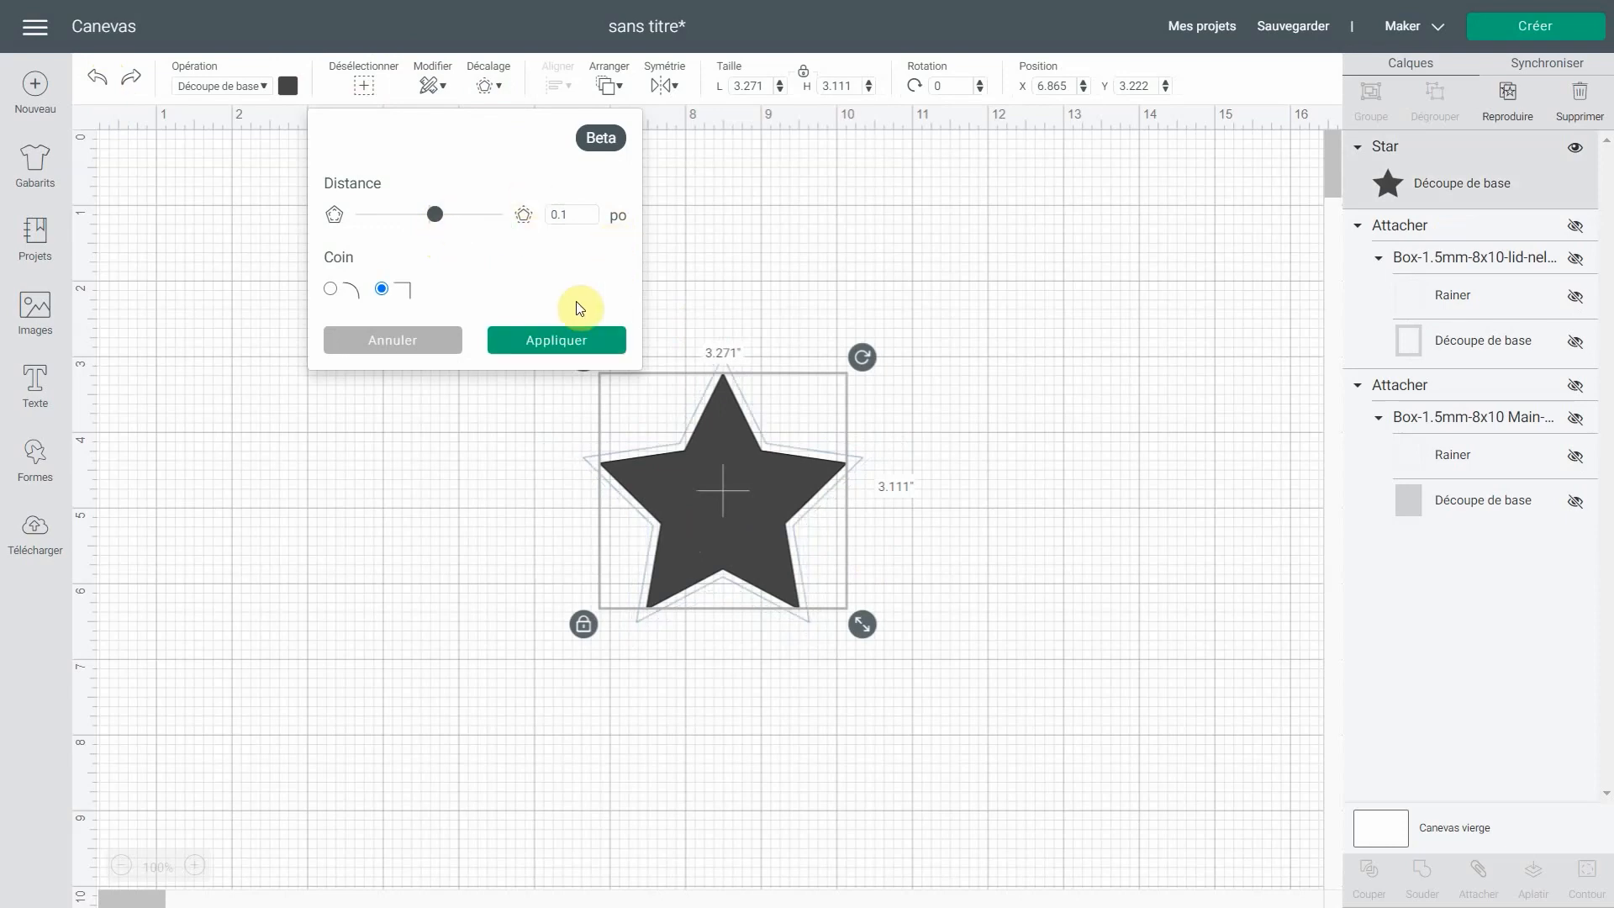
Set the star's offset distance to .5 inch and apply the offset
click(569, 213)
click(513, 261)
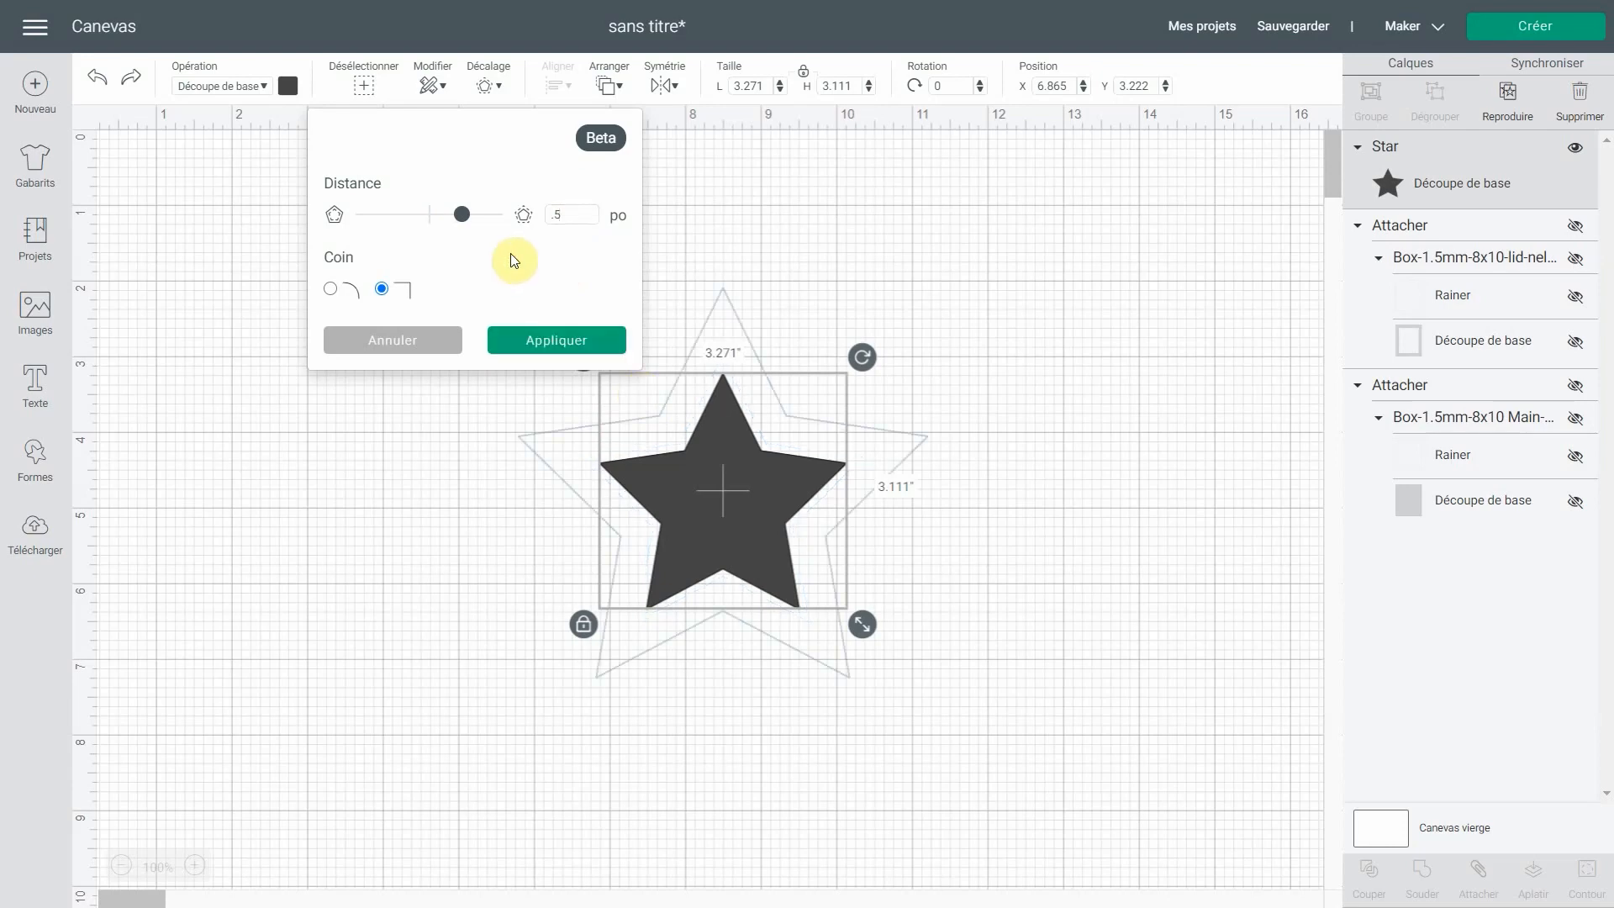
click(562, 346)
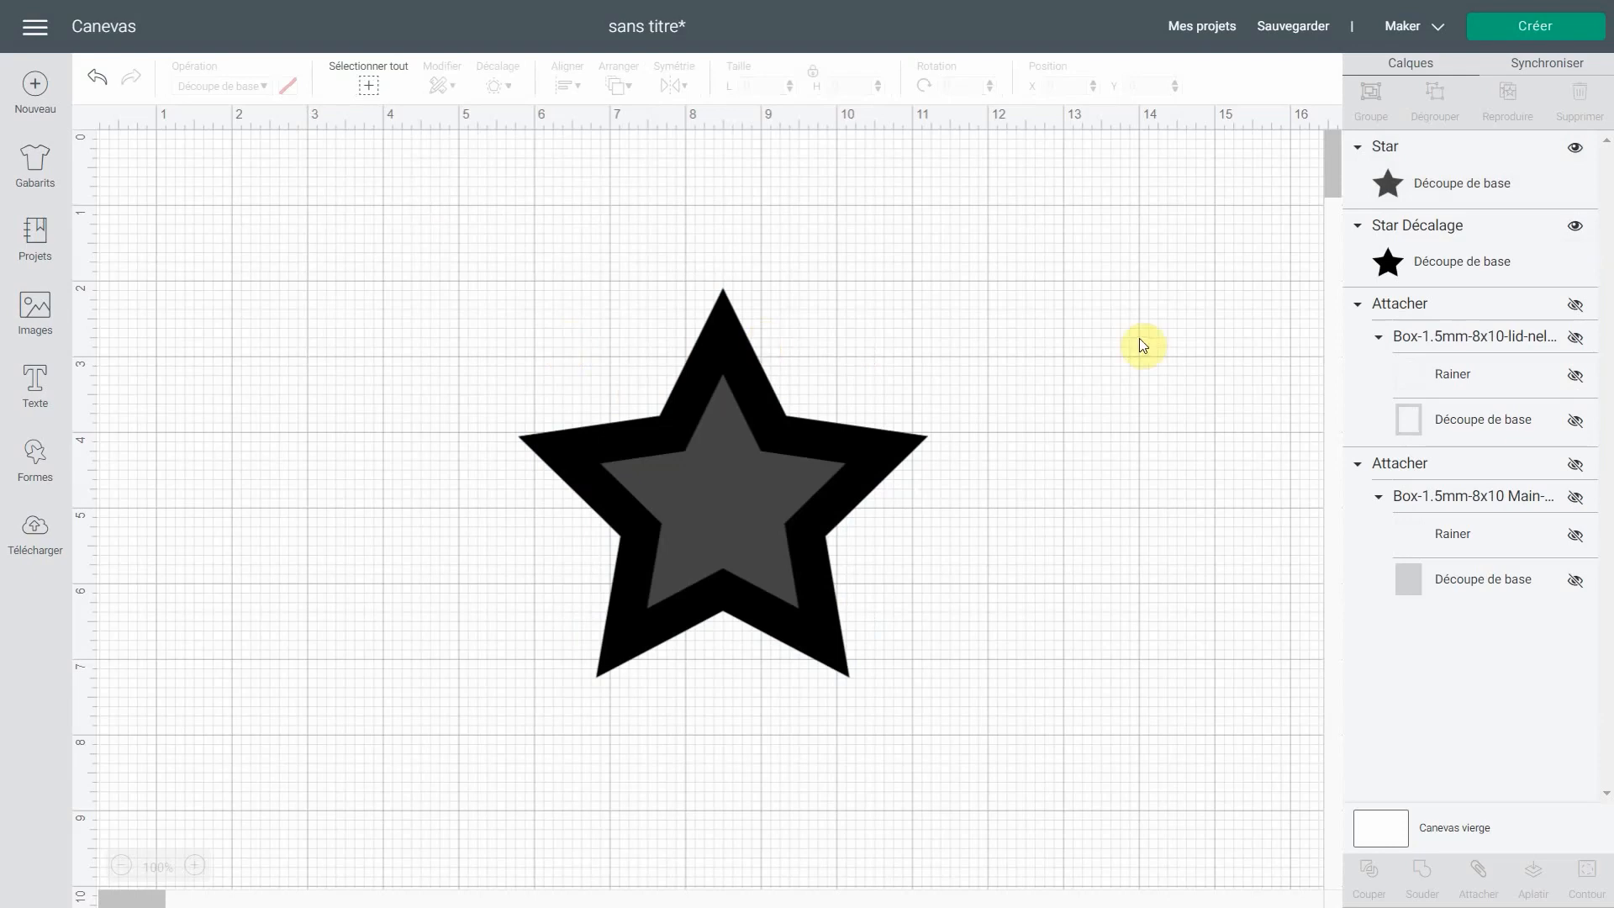
Shift the small star off its black offset star and delete the offset star
click(1349, 236)
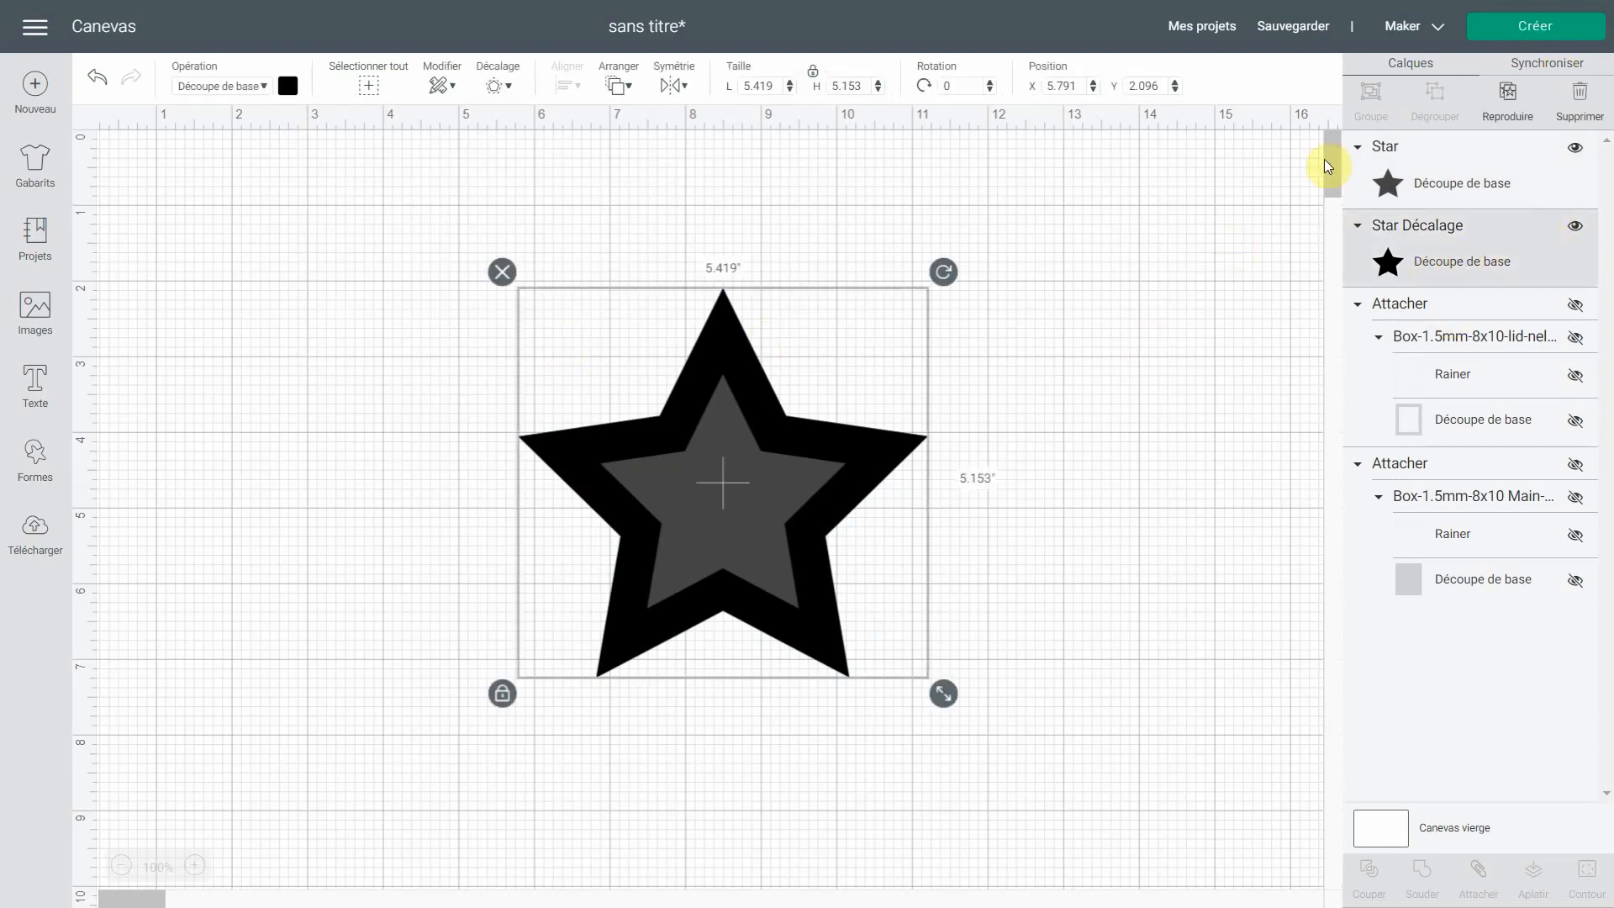
drag(750, 483, 682, 489)
click(866, 456)
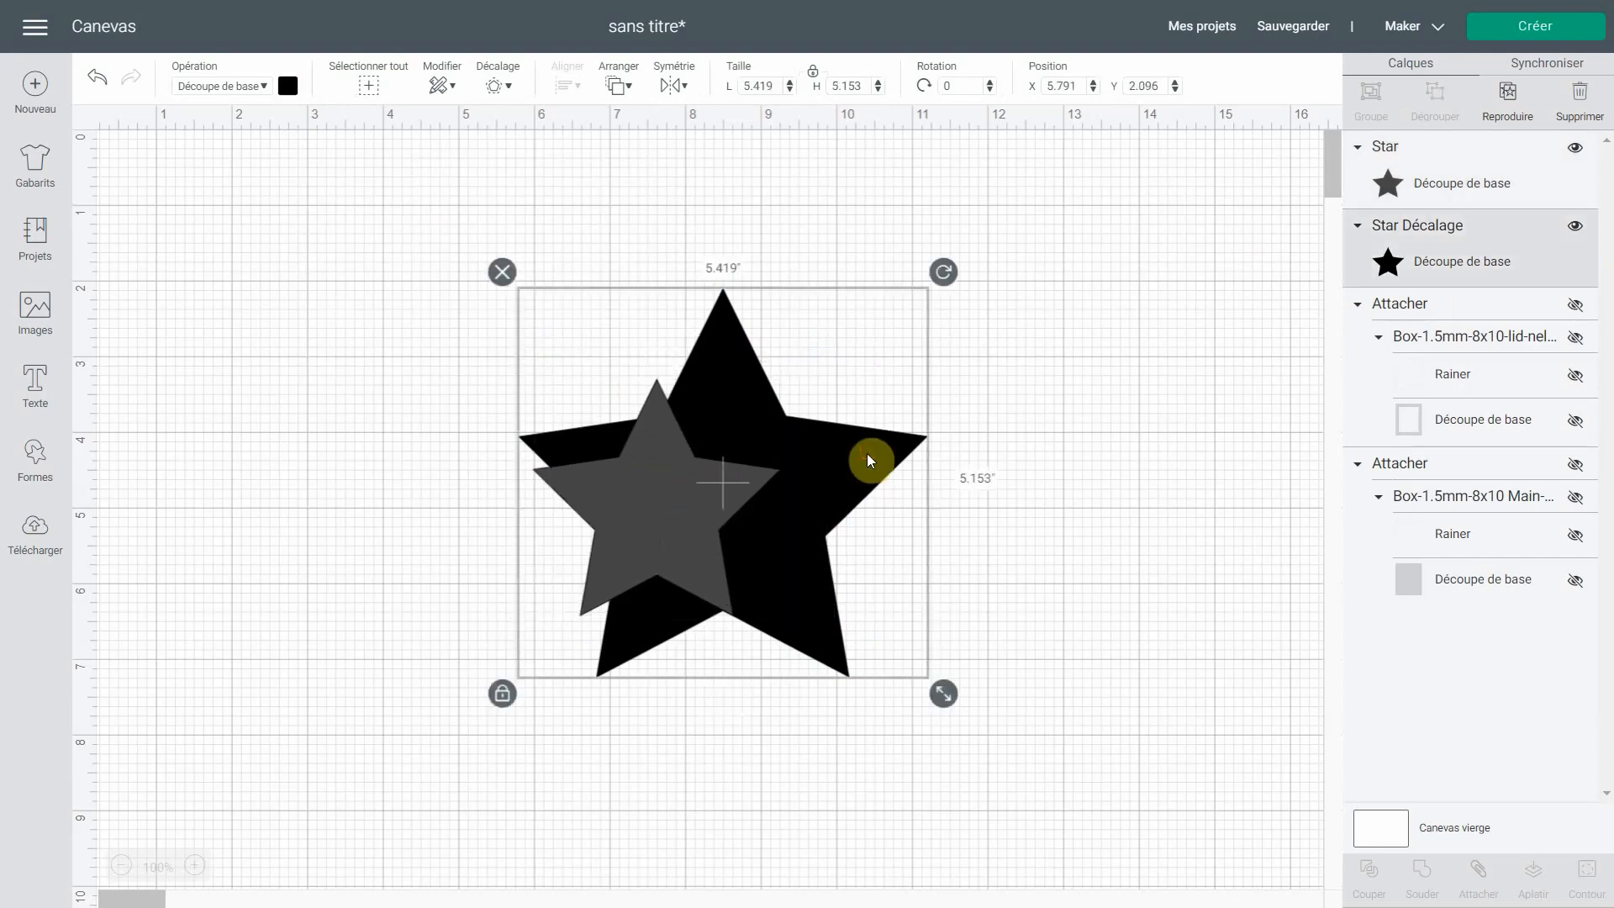
key(Delete)
Add the text "Bonjour" and move it so its end overlaps the star
click(35, 385)
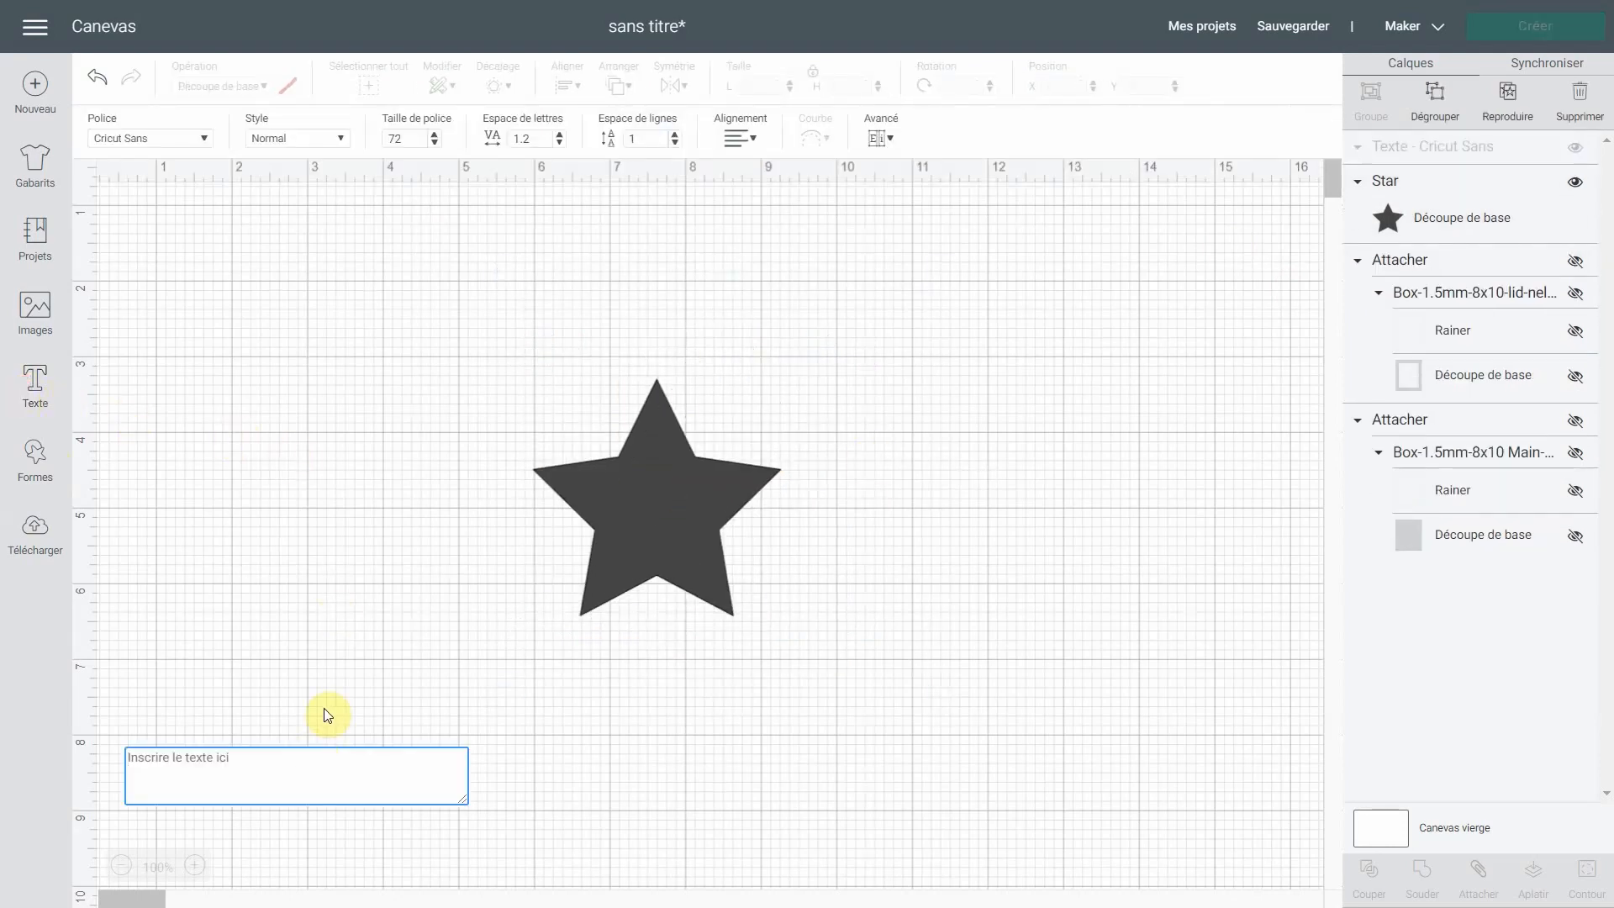
text(Bonjour)
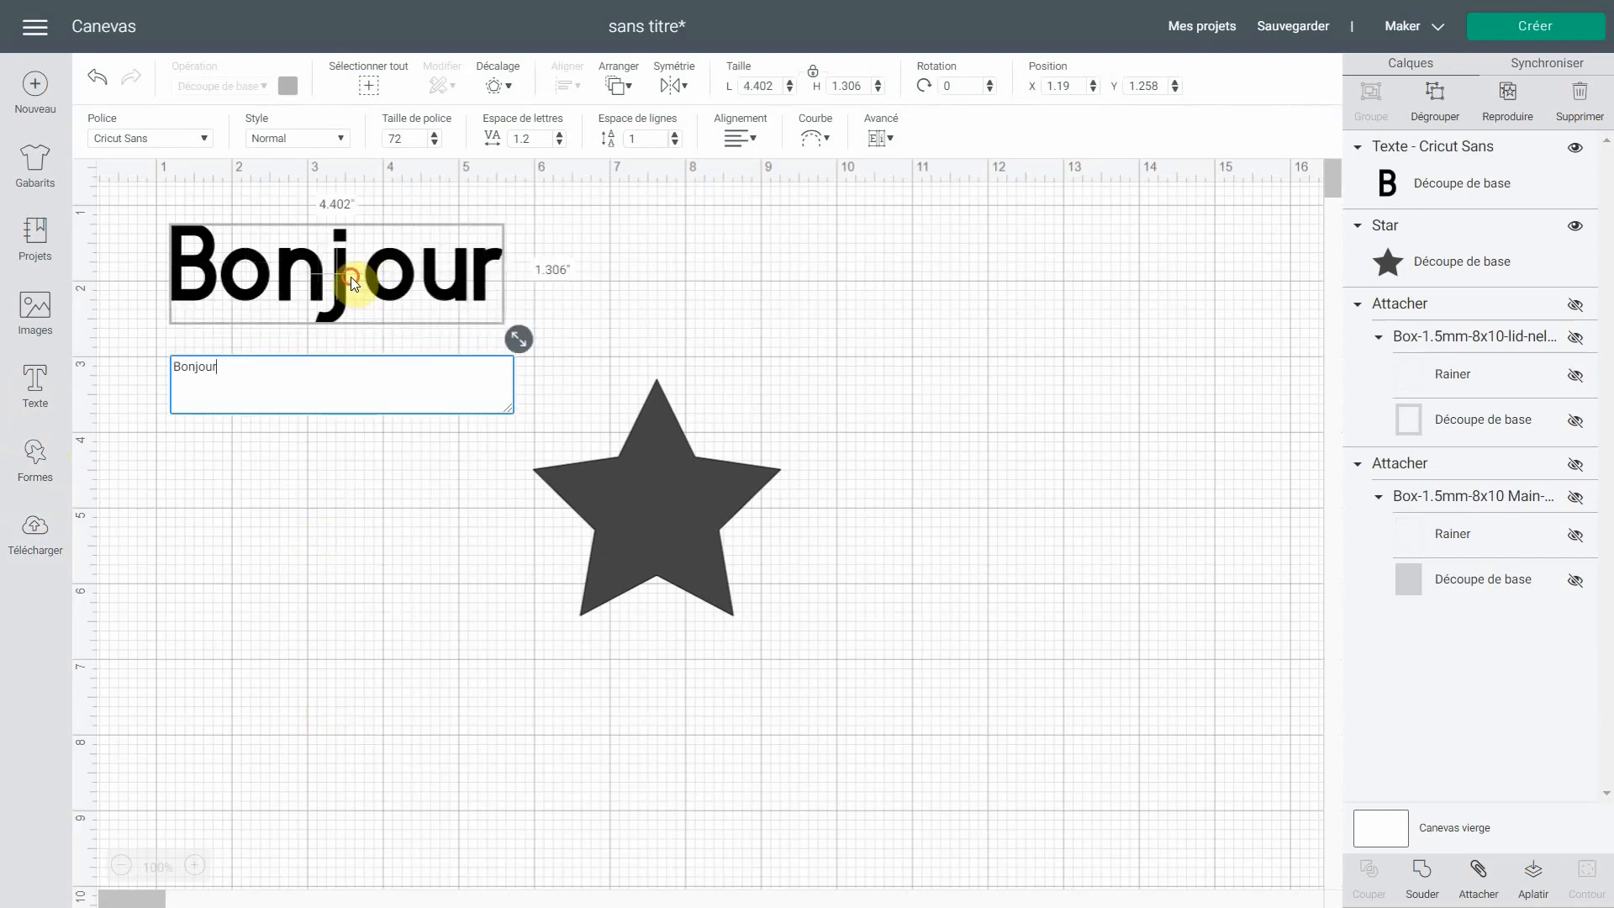
drag(351, 276, 538, 521)
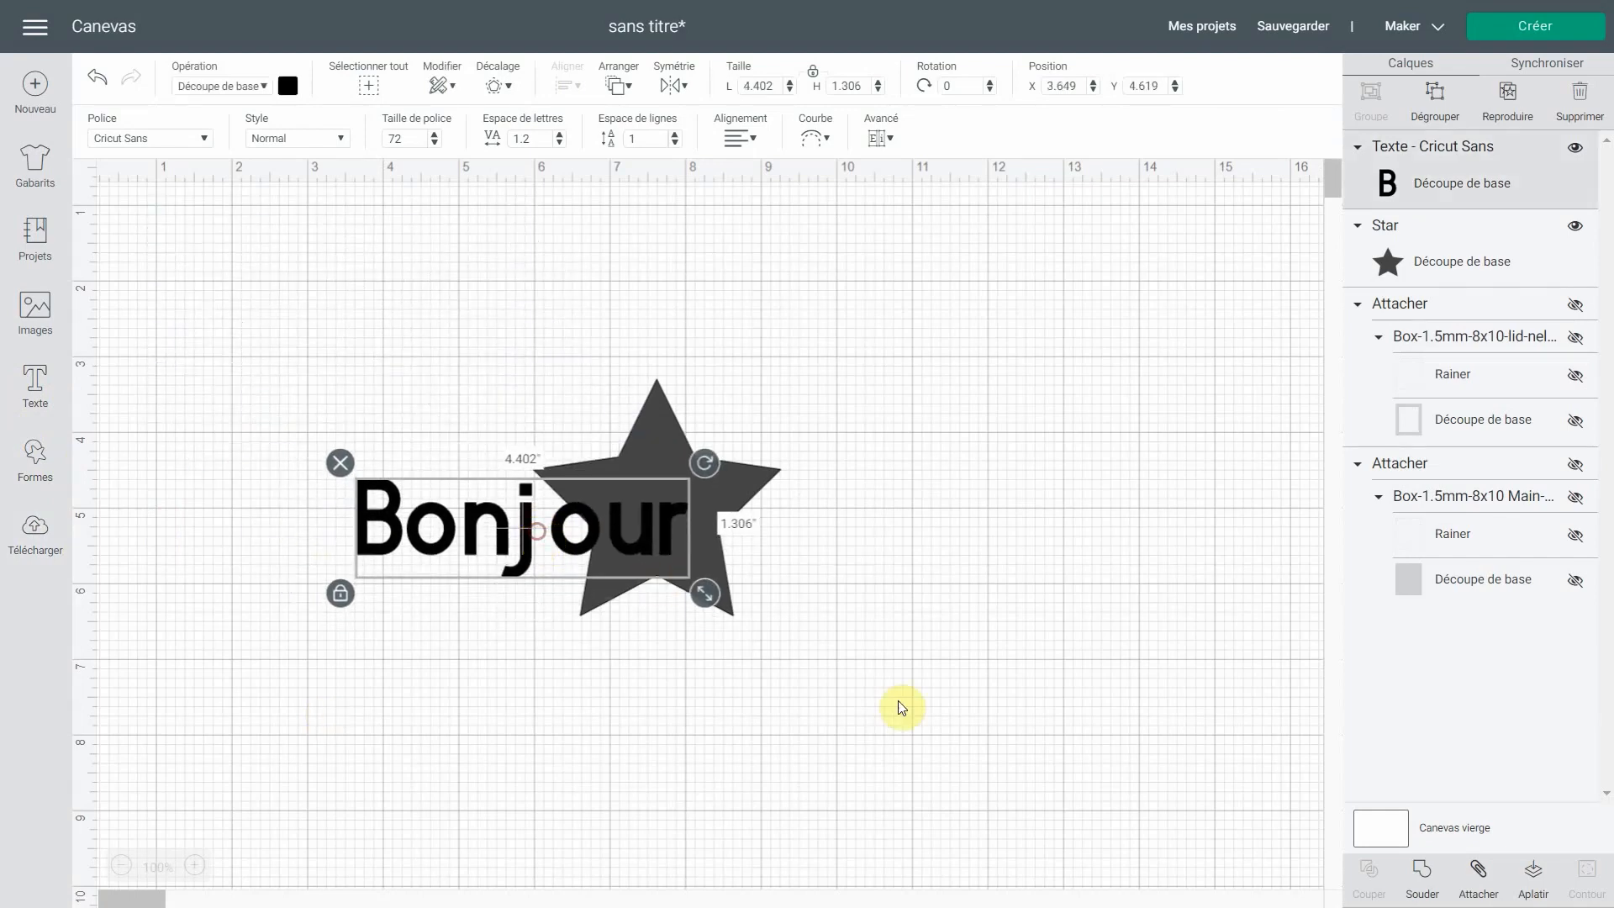
Apply a merged offset with rounded corners at about 0.278 inch around both the Bonjour text and the star
drag(870, 705, 464, 454)
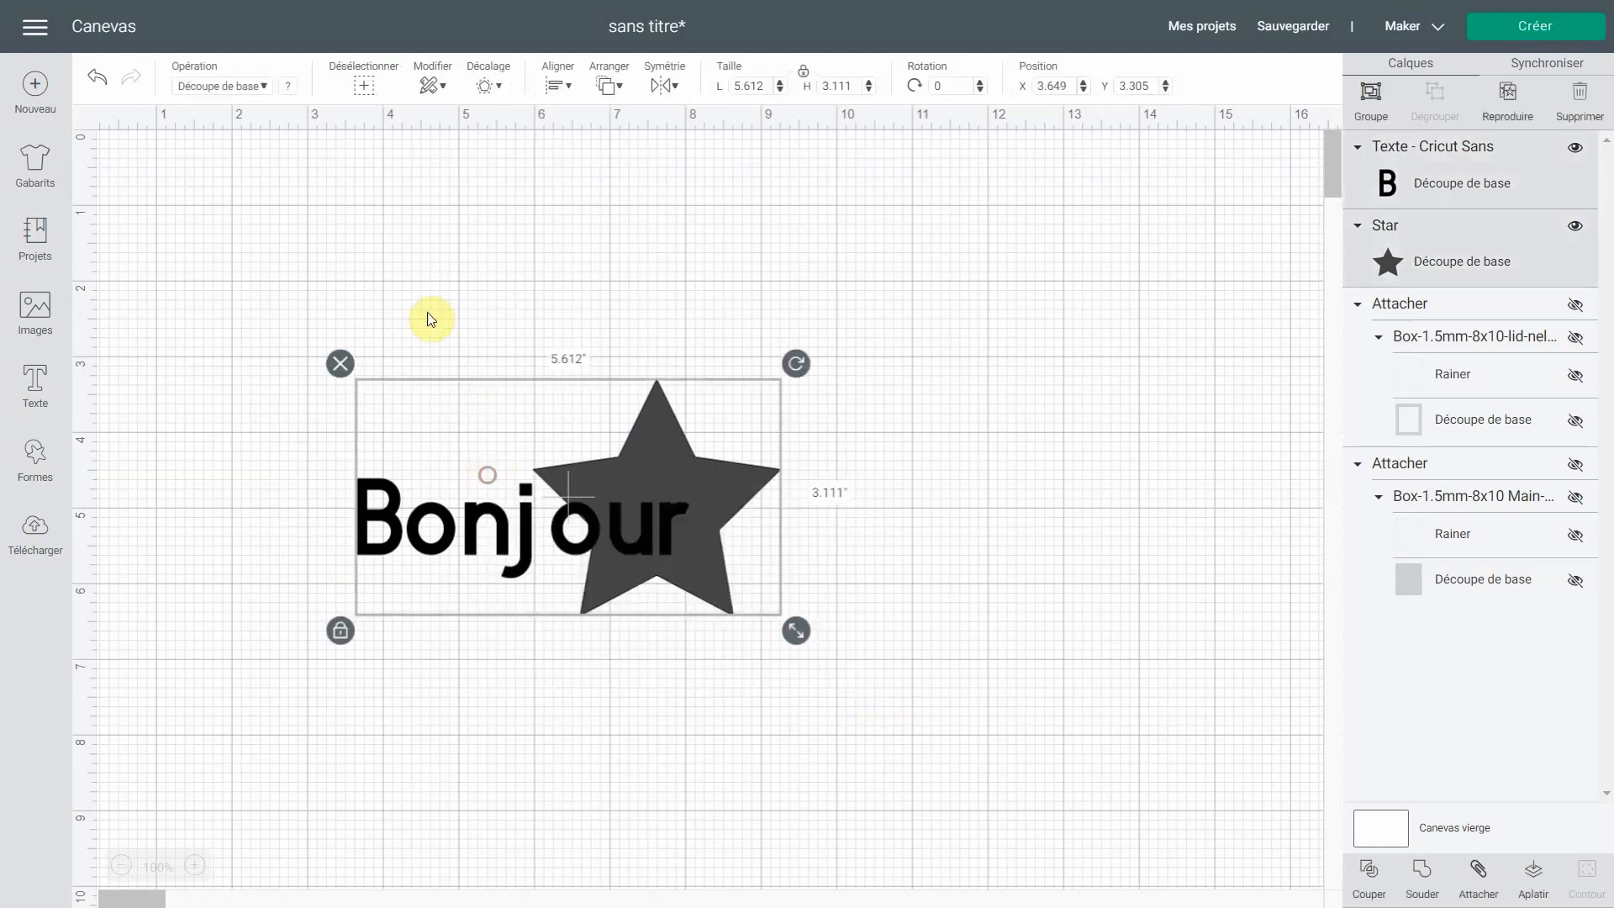
click(496, 87)
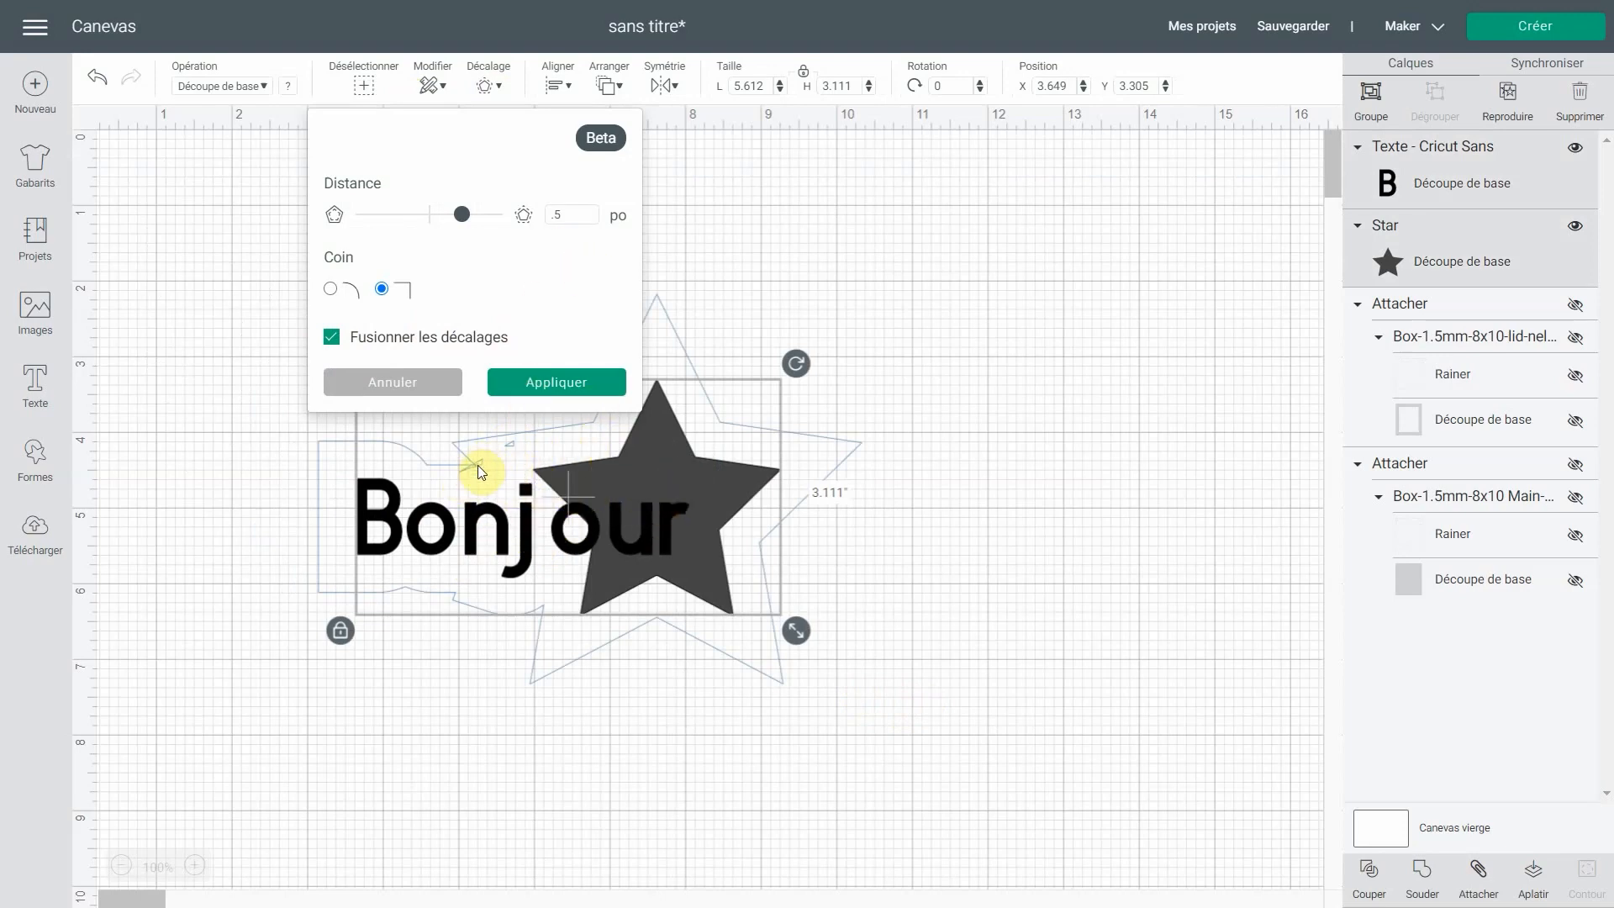
drag(467, 222, 446, 216)
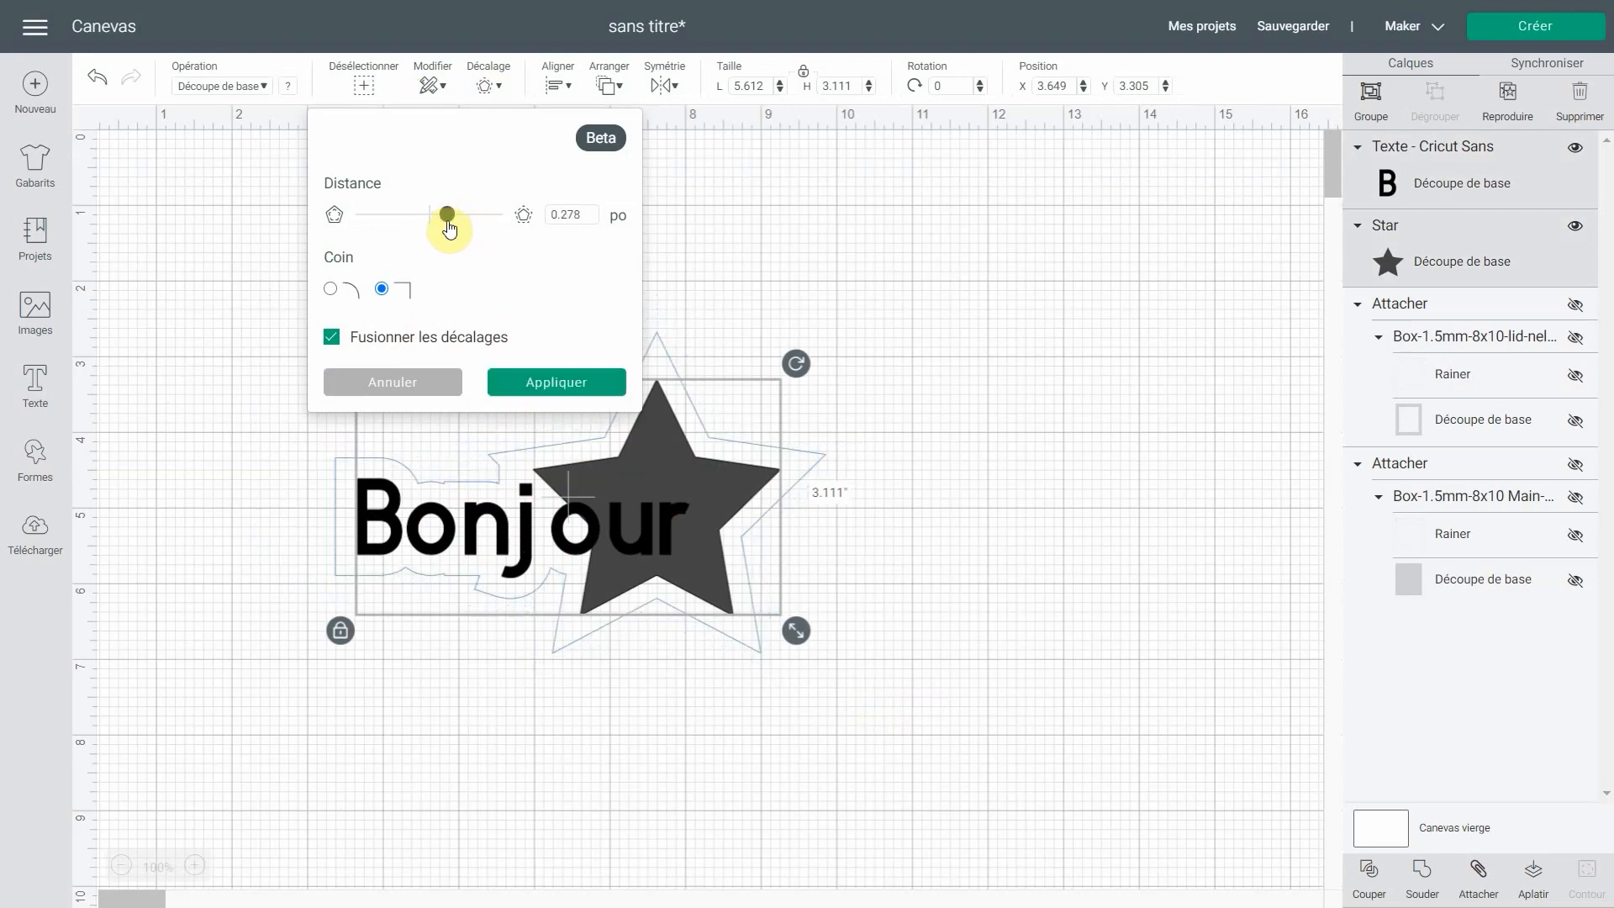
click(332, 288)
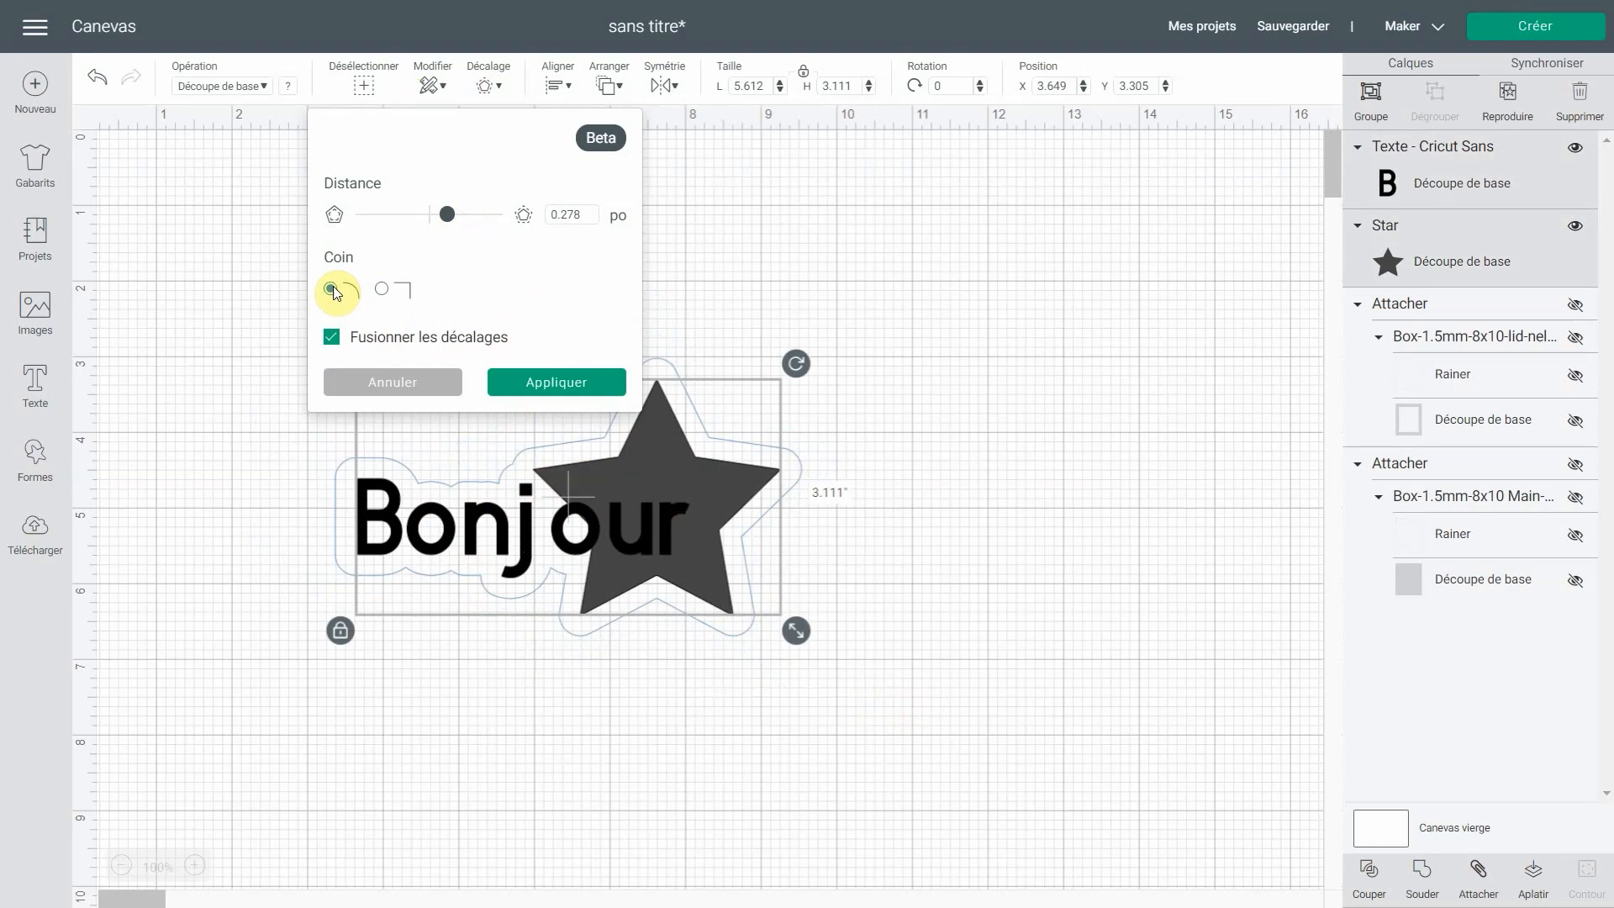
click(575, 385)
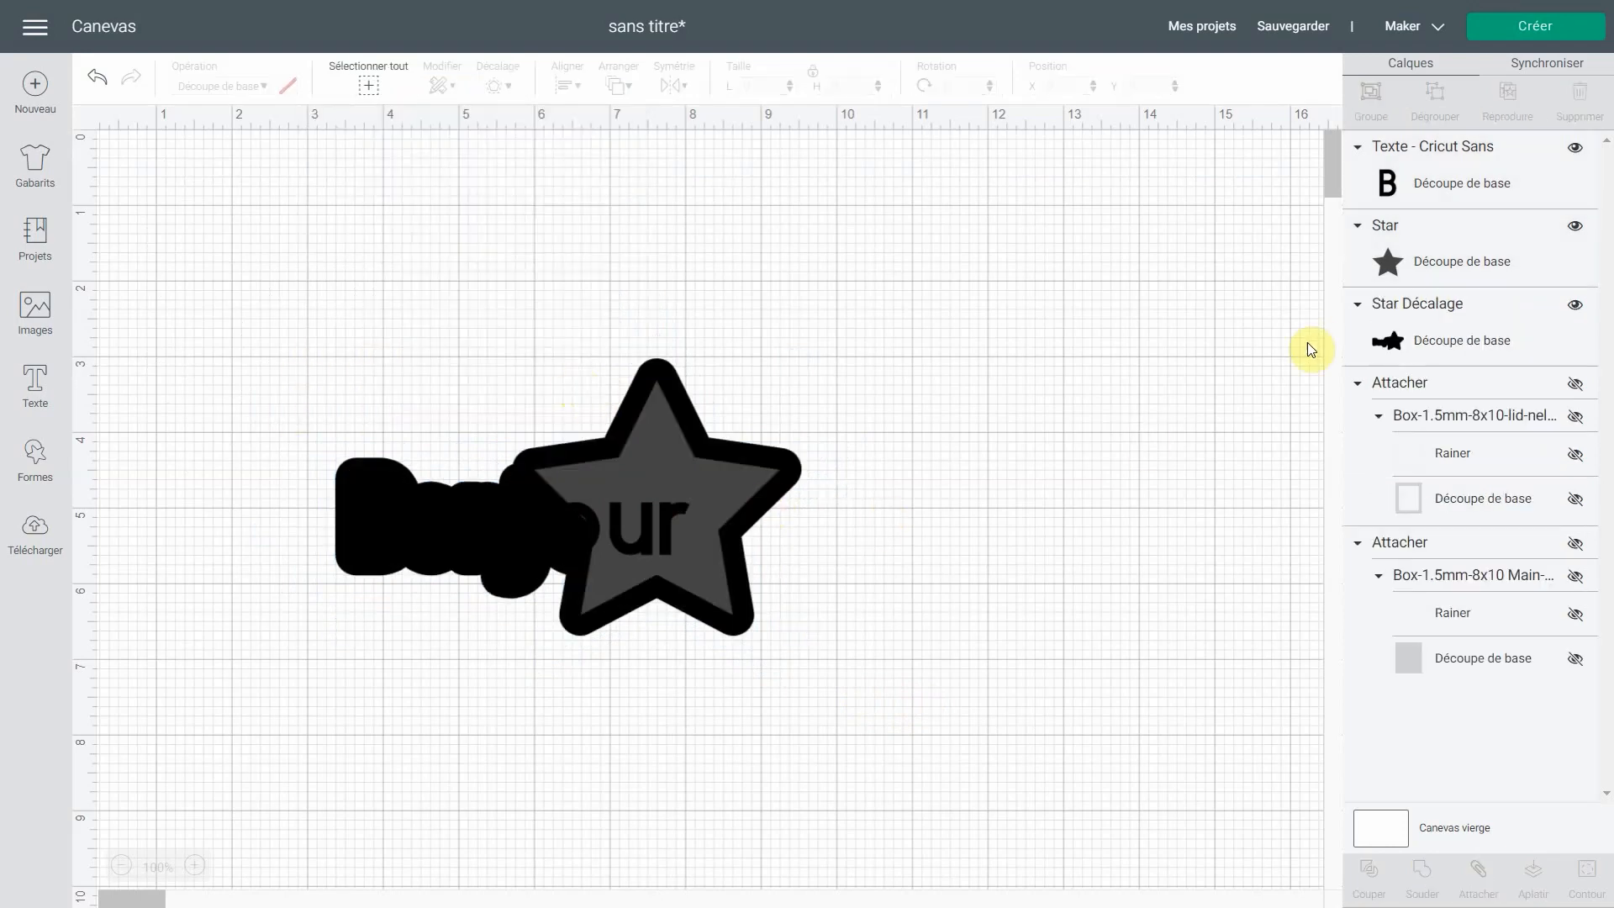
Separate the merged offset from the artwork, placing it below and left of the overlapping Bonjour text and star
click(1379, 340)
click(613, 439)
drag(613, 440, 1063, 388)
drag(657, 493, 1000, 279)
drag(680, 470, 531, 641)
drag(930, 315, 994, 449)
Apply an unmerged offset with rounded corners at 0.278 inch to the Bonjour text and the star together
drag(1256, 624, 887, 368)
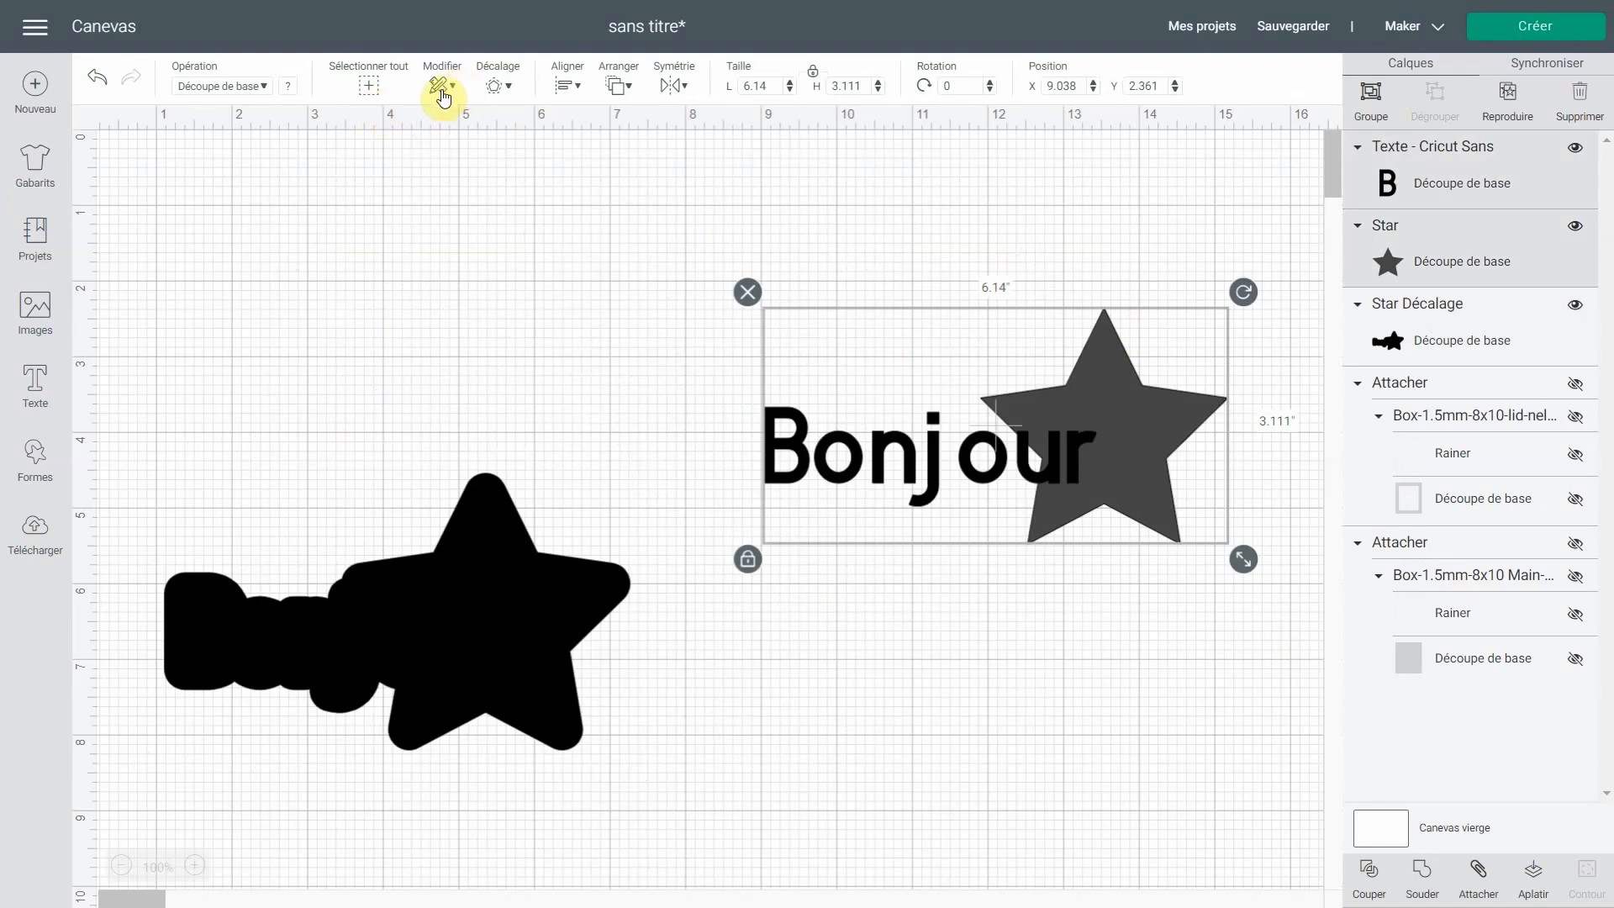
click(508, 88)
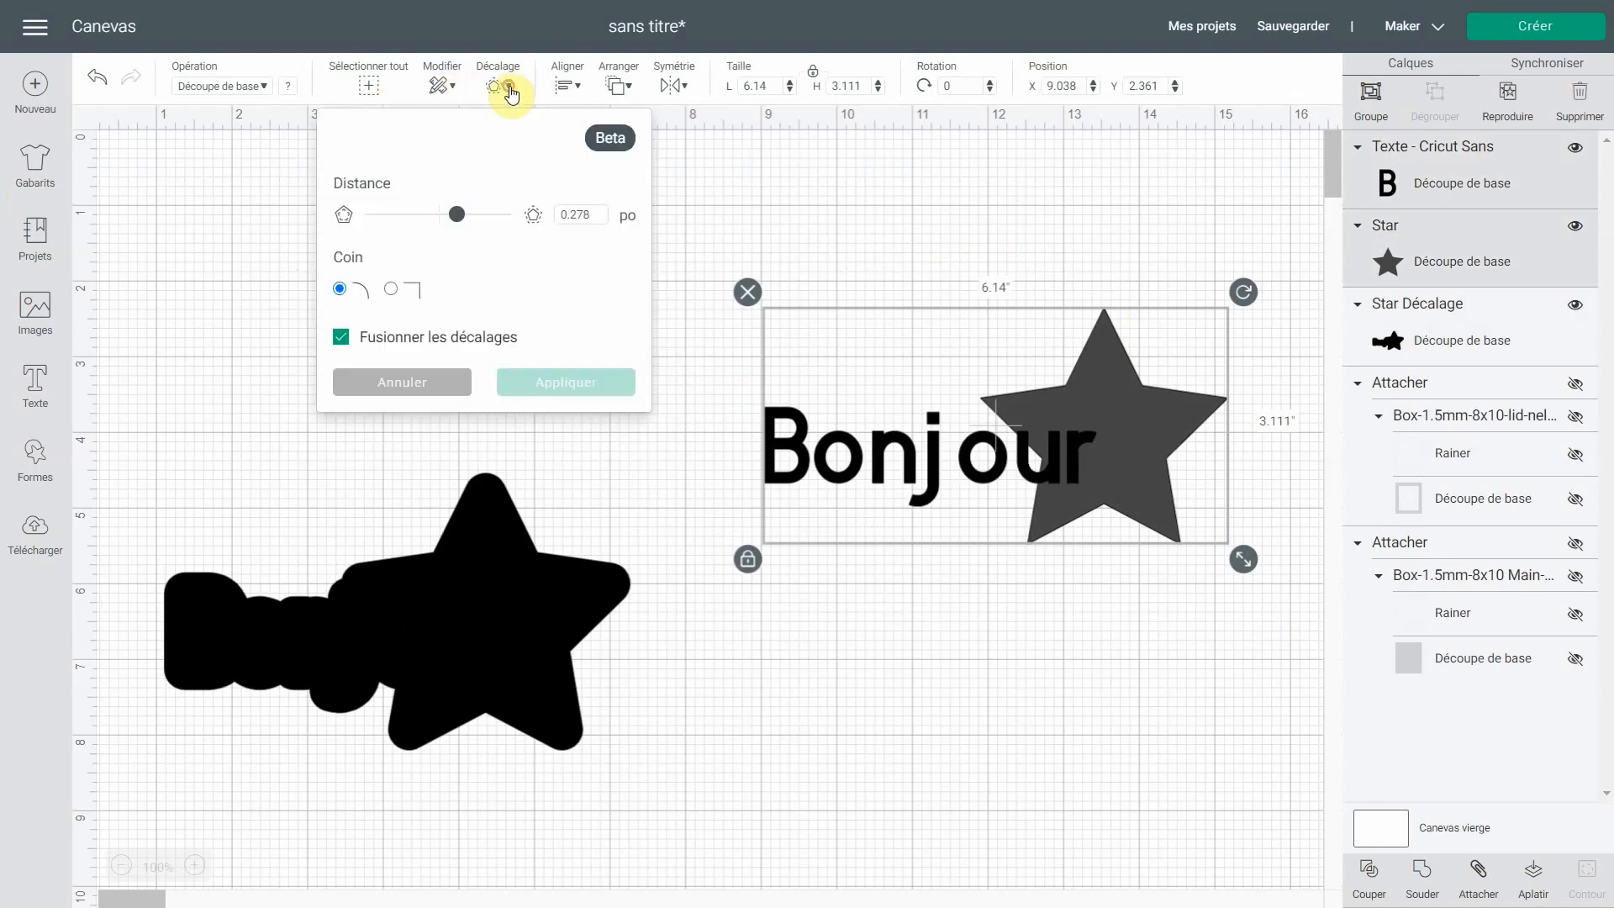
click(342, 337)
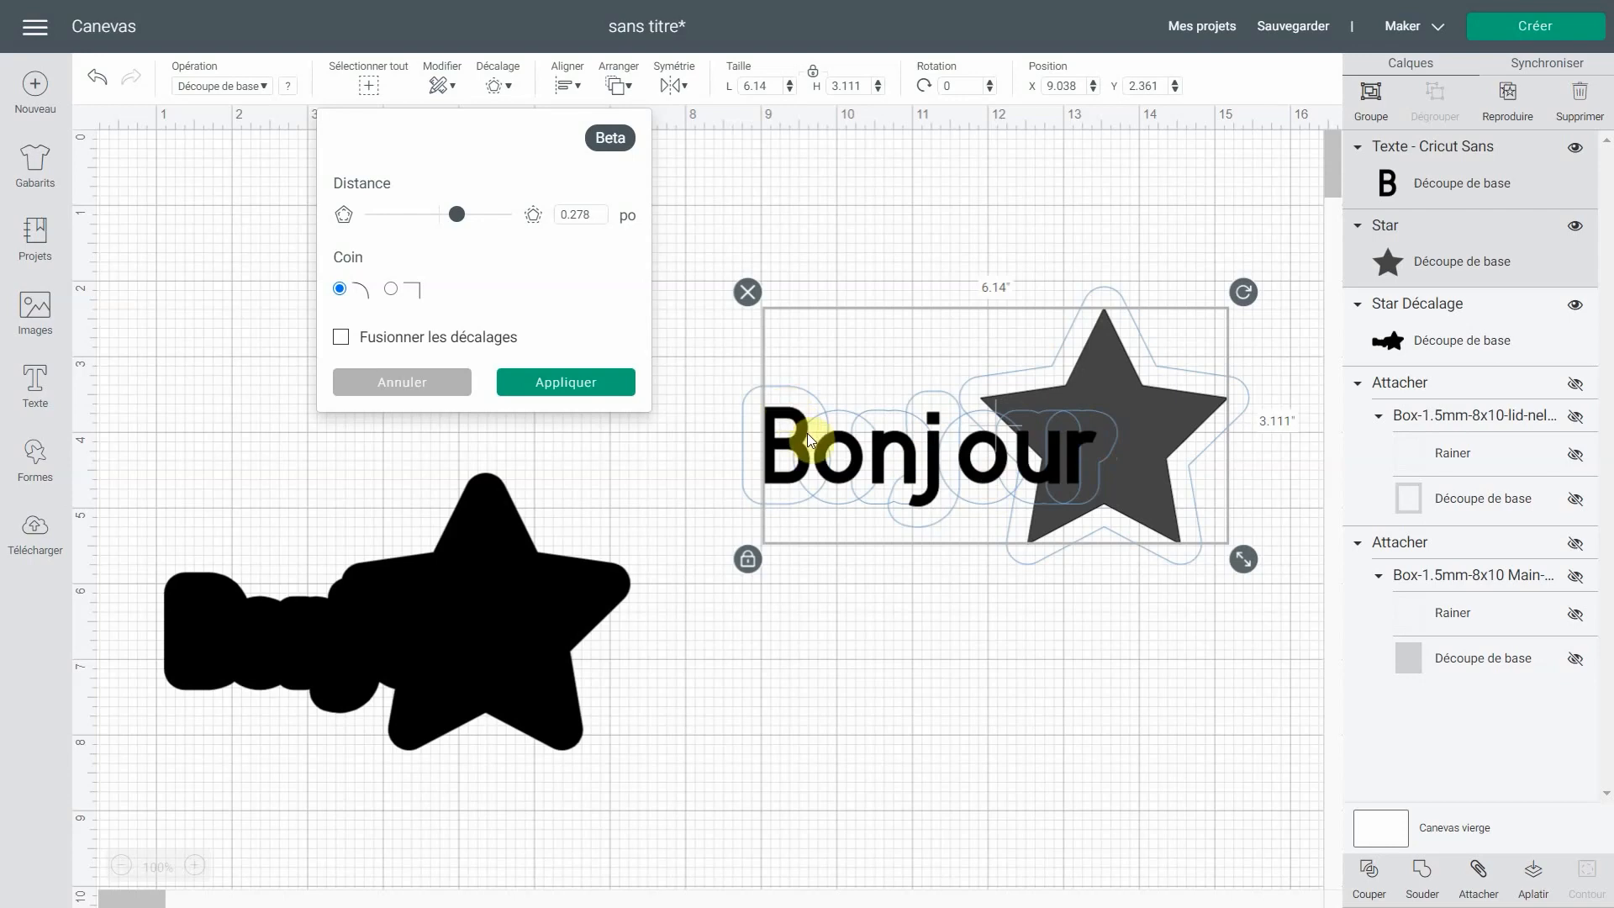
click(581, 393)
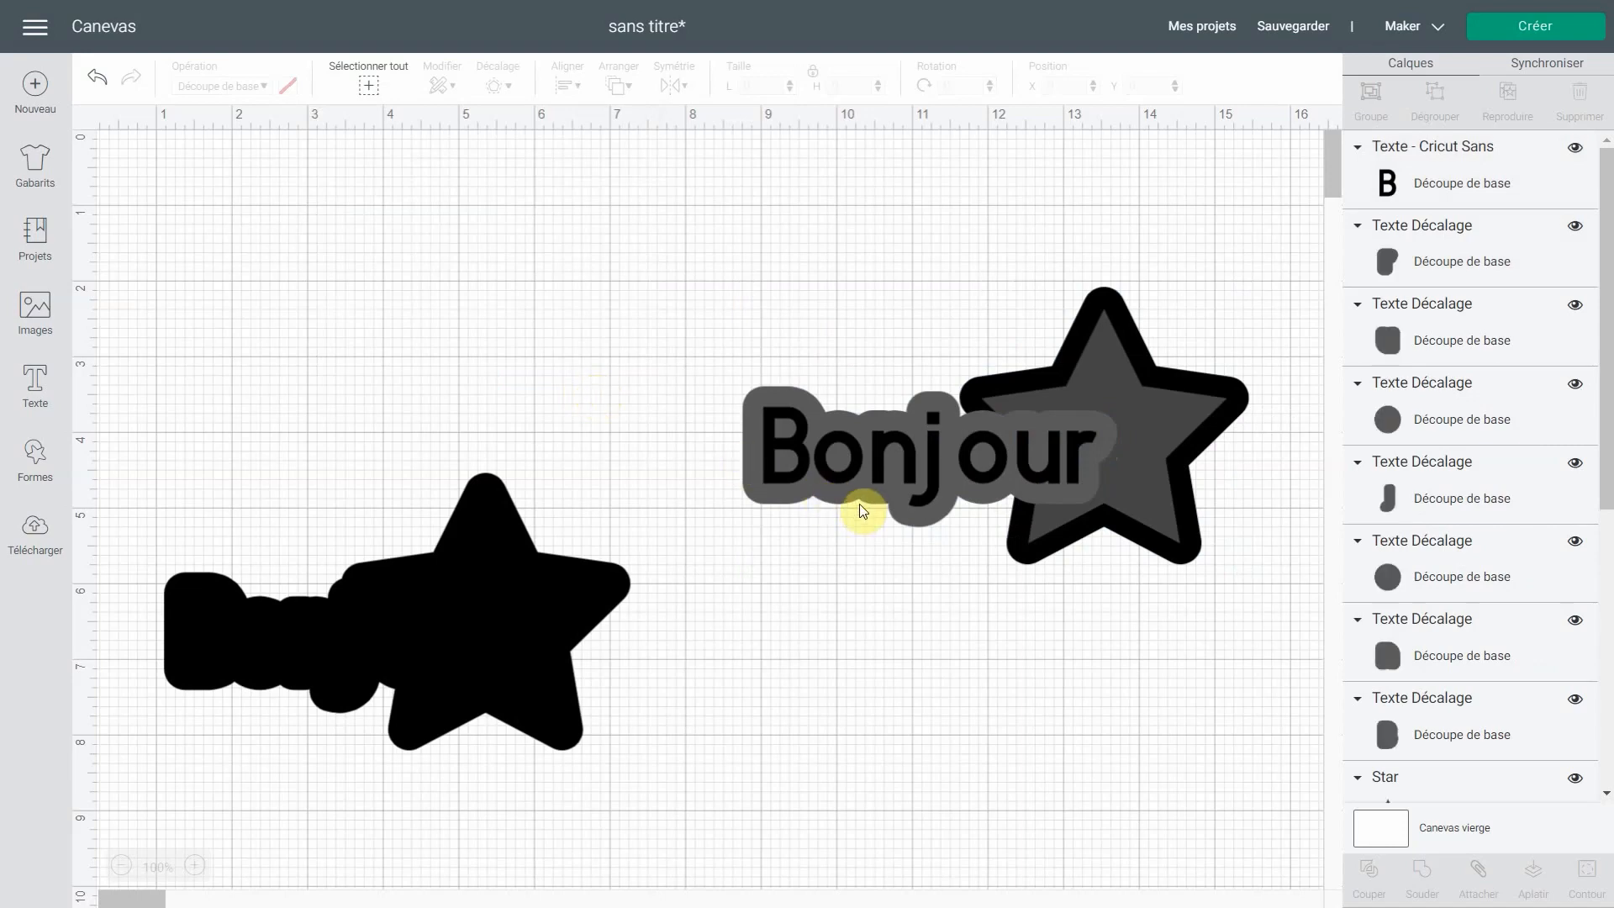
Move the Bonjour text off its offsets and spread the individual letter offsets apart on the canvas
click(1502, 263)
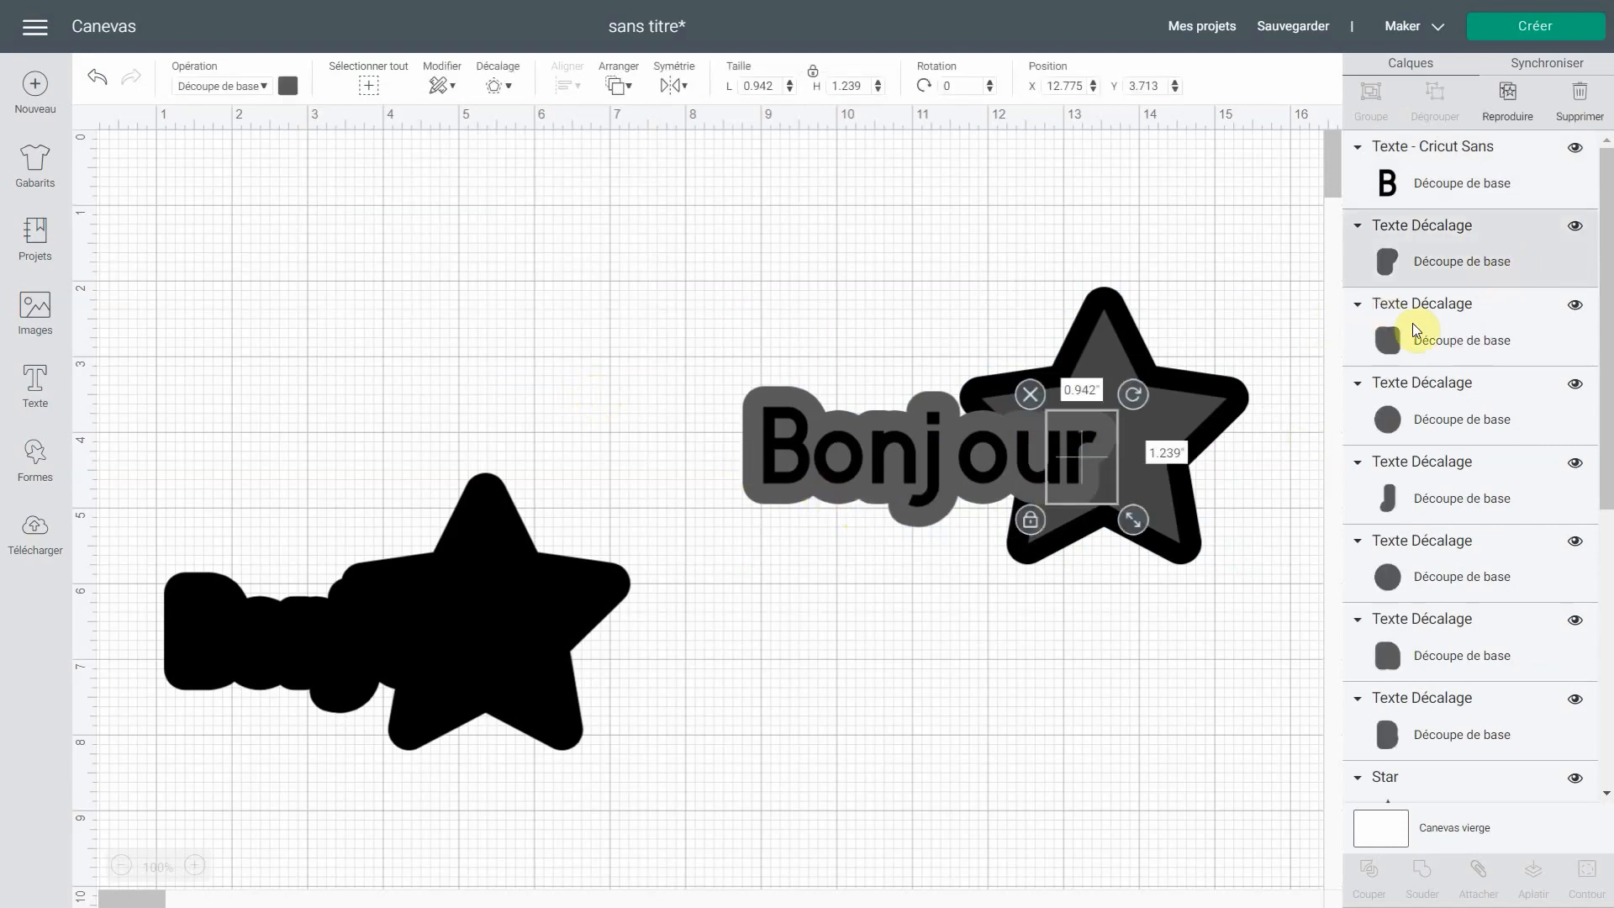
drag(1091, 486, 1006, 821)
drag(899, 480, 640, 321)
drag(794, 455, 416, 290)
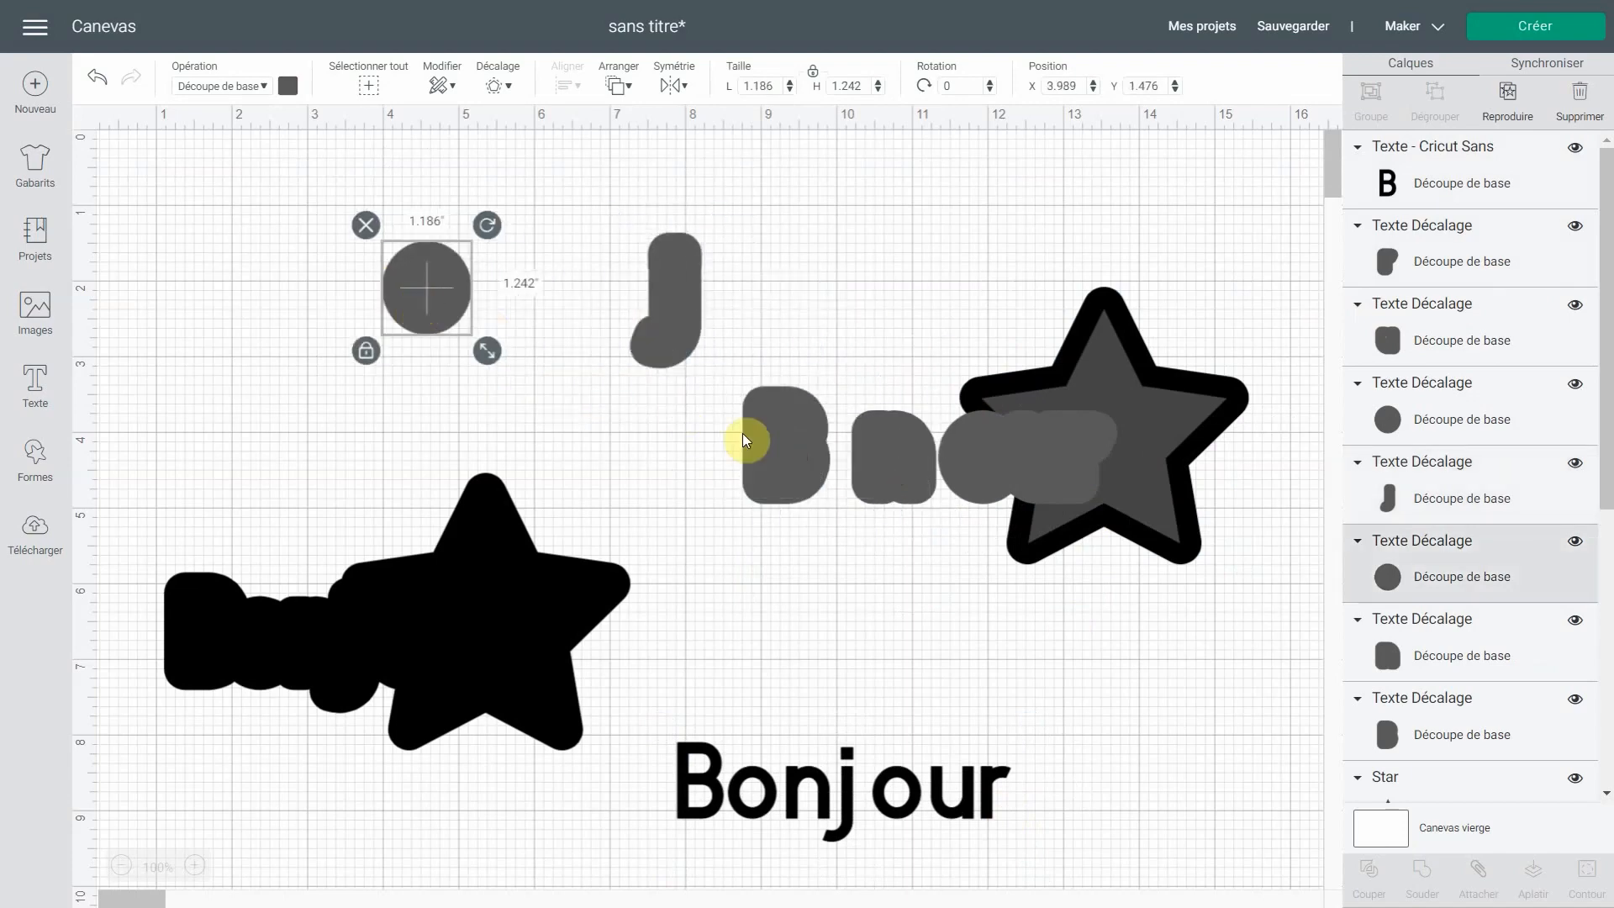
drag(747, 436, 799, 237)
drag(885, 439, 691, 391)
drag(1024, 451, 807, 486)
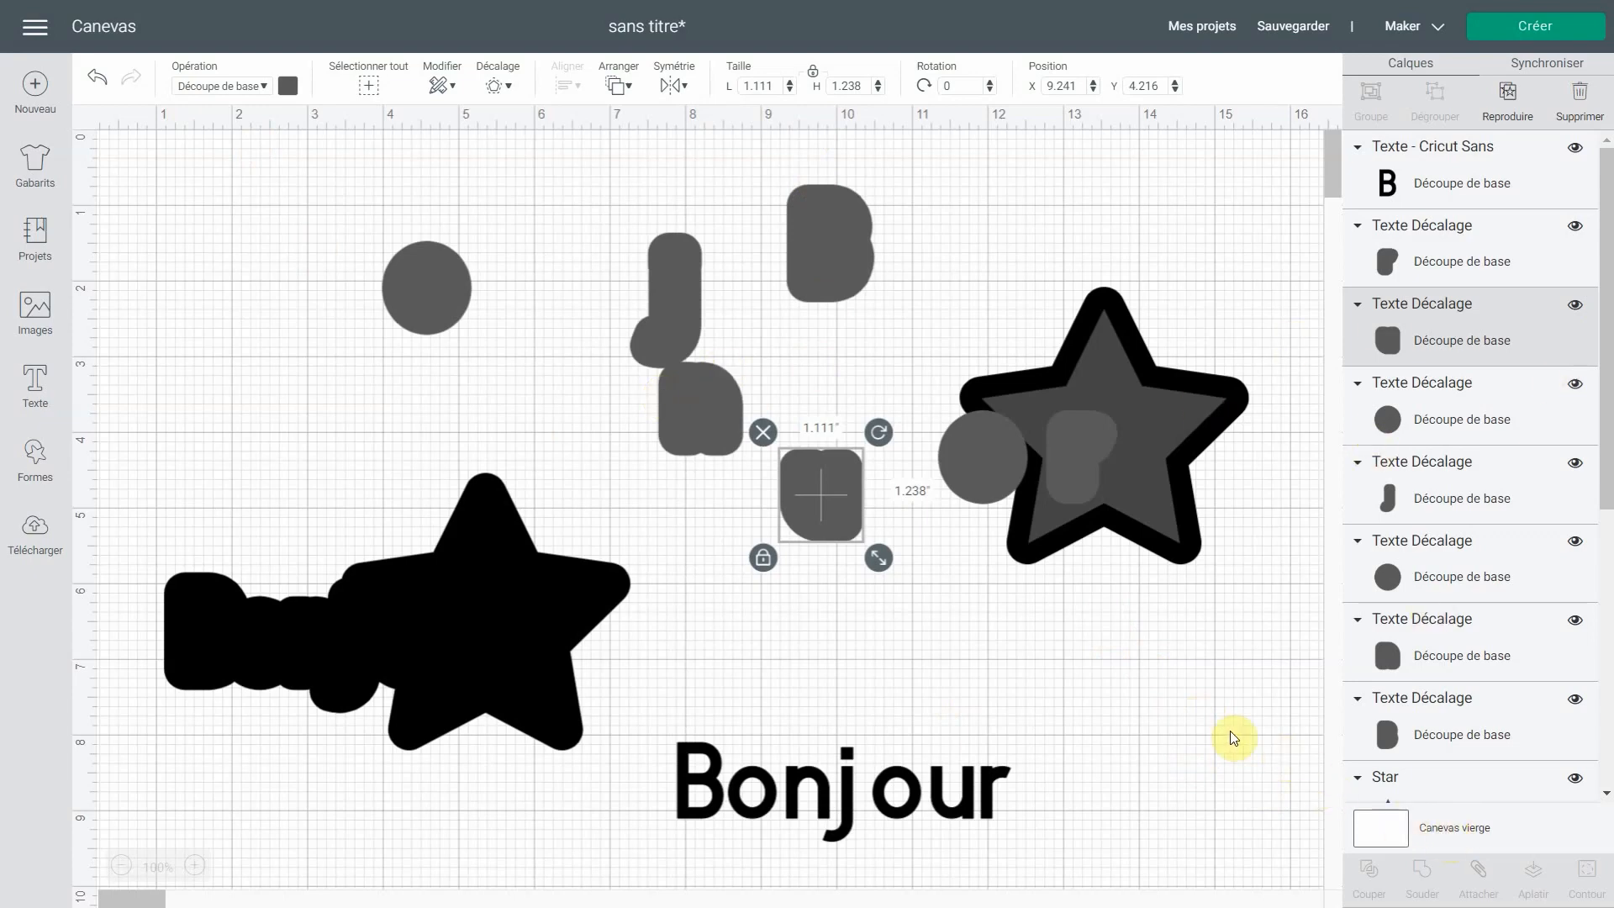
drag(955, 793, 1012, 470)
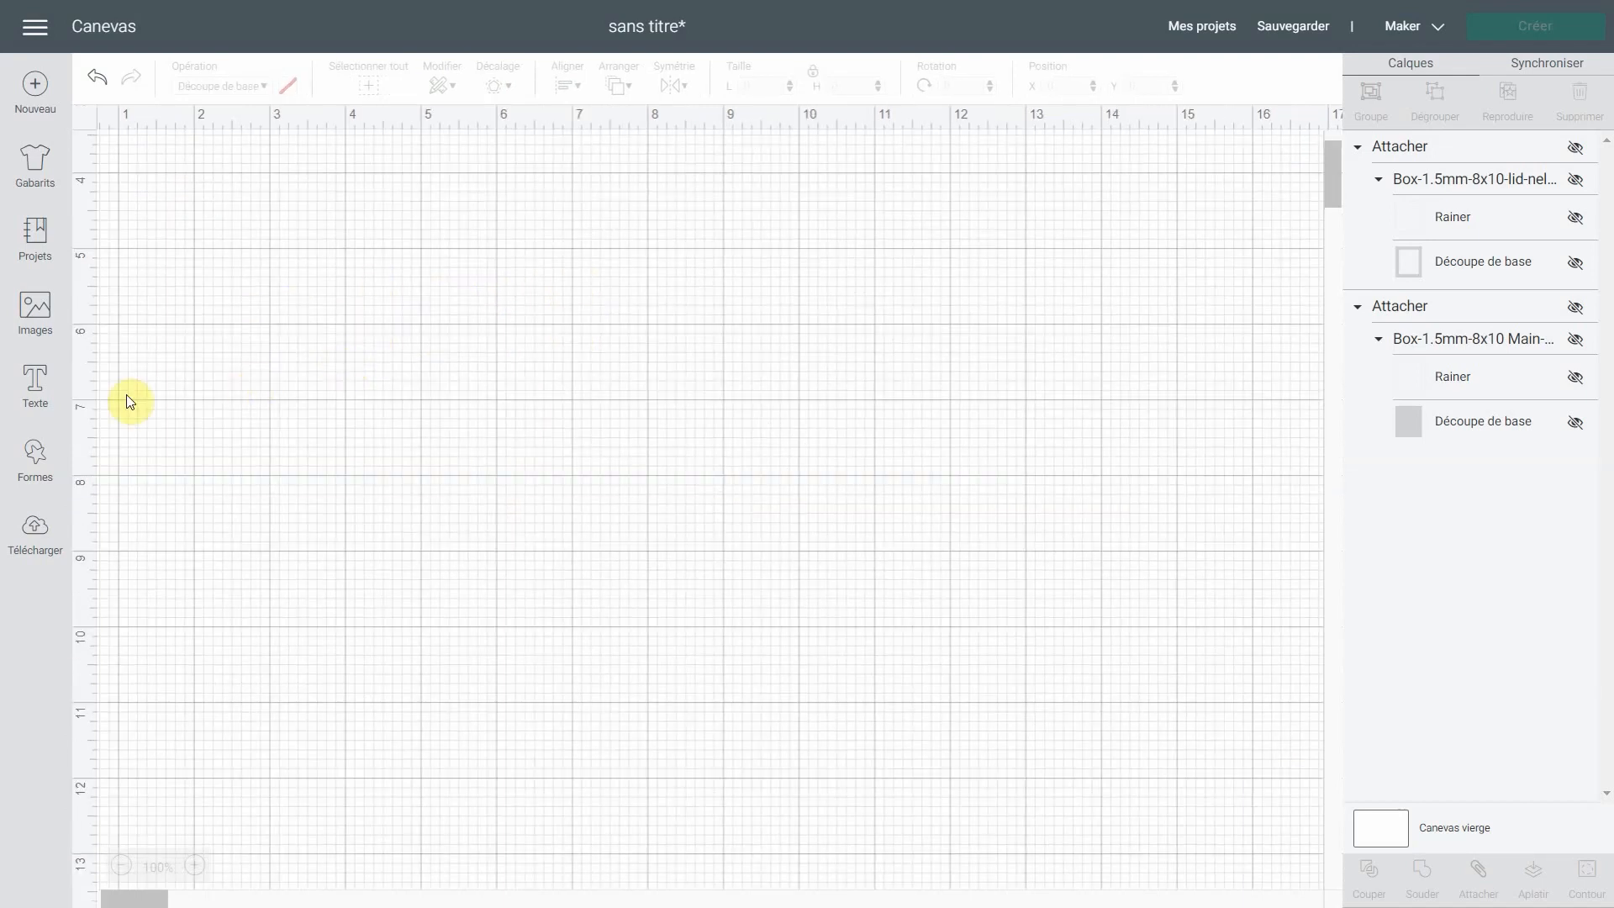
Search the image library for "motif"
click(40, 324)
click(538, 158)
text(moi)
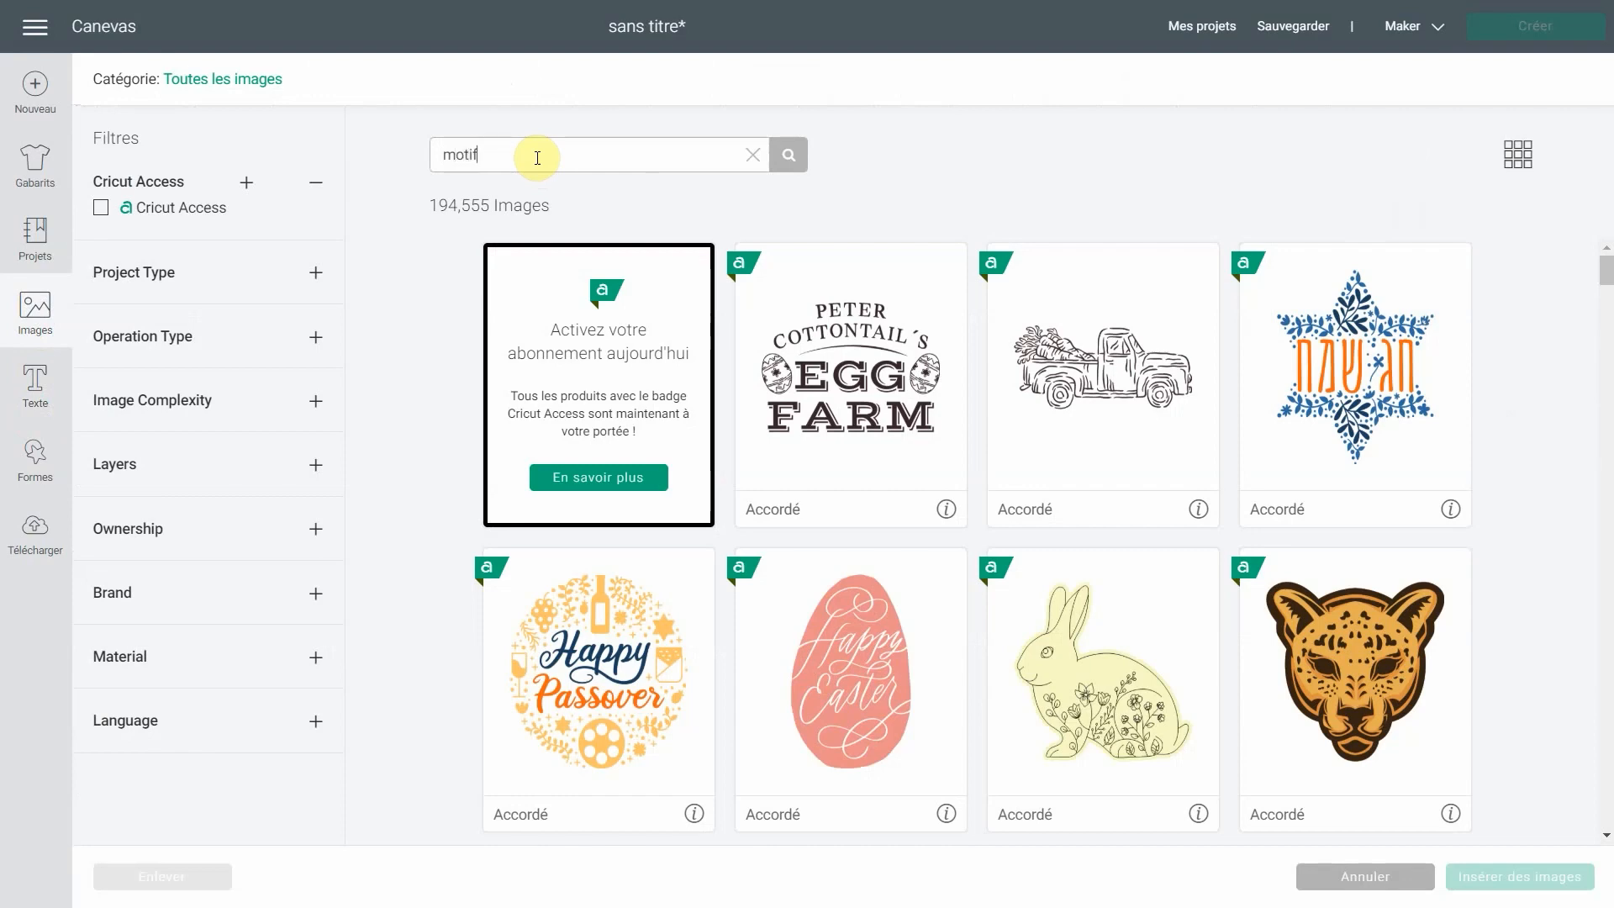
text(if)
click(789, 155)
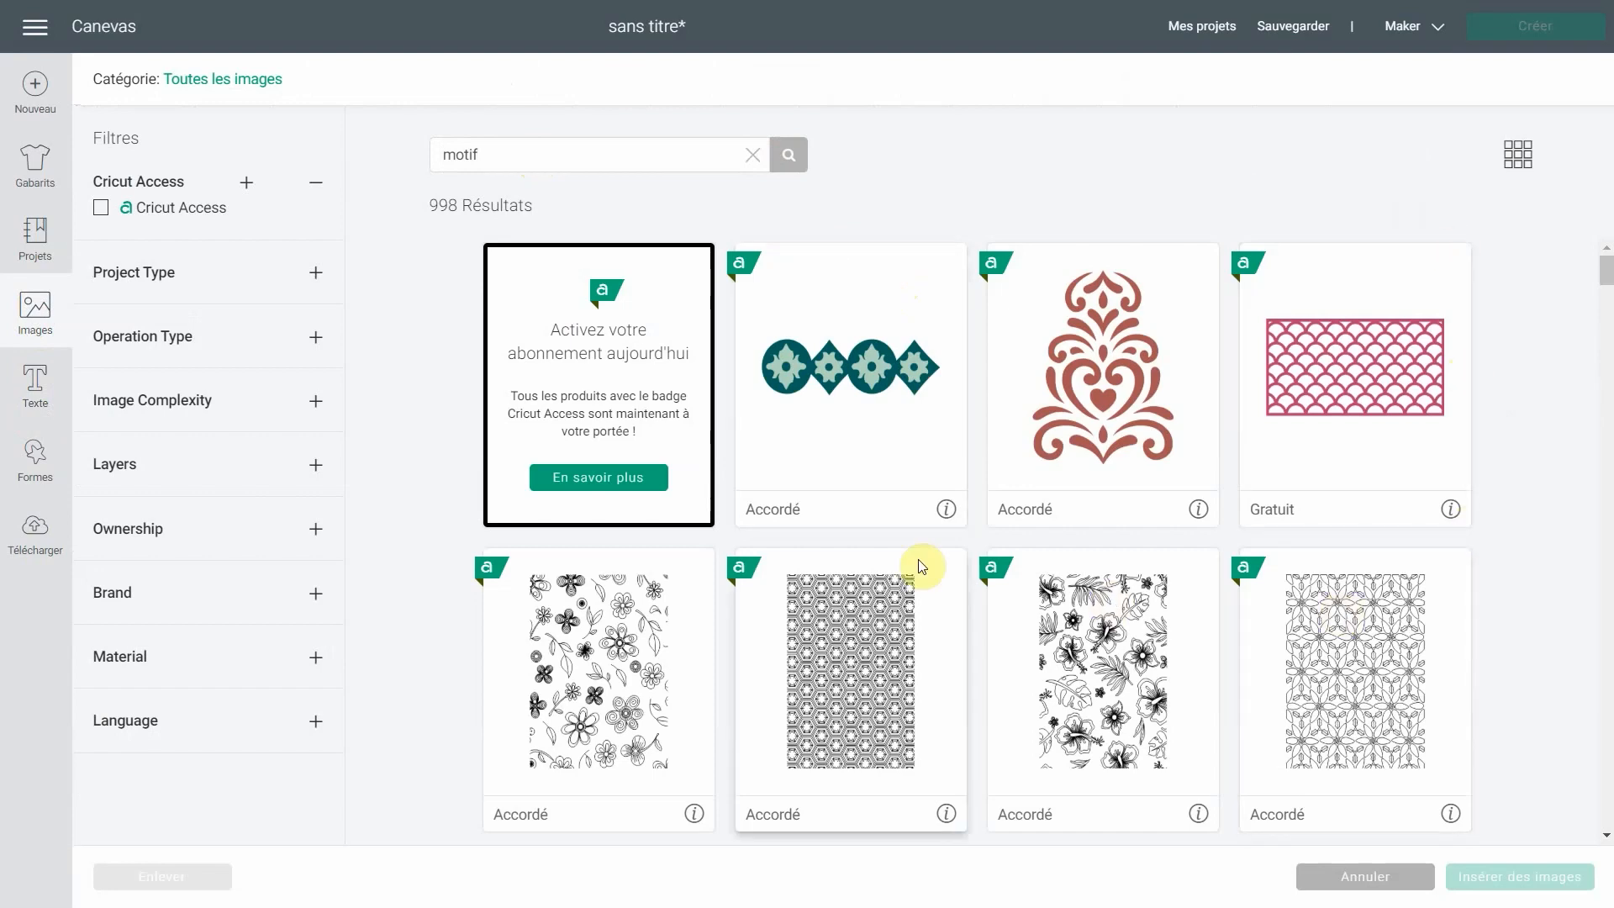
Browse the pattern images and filter them by ownership to Free only
scroll(941, 355, down, 10)
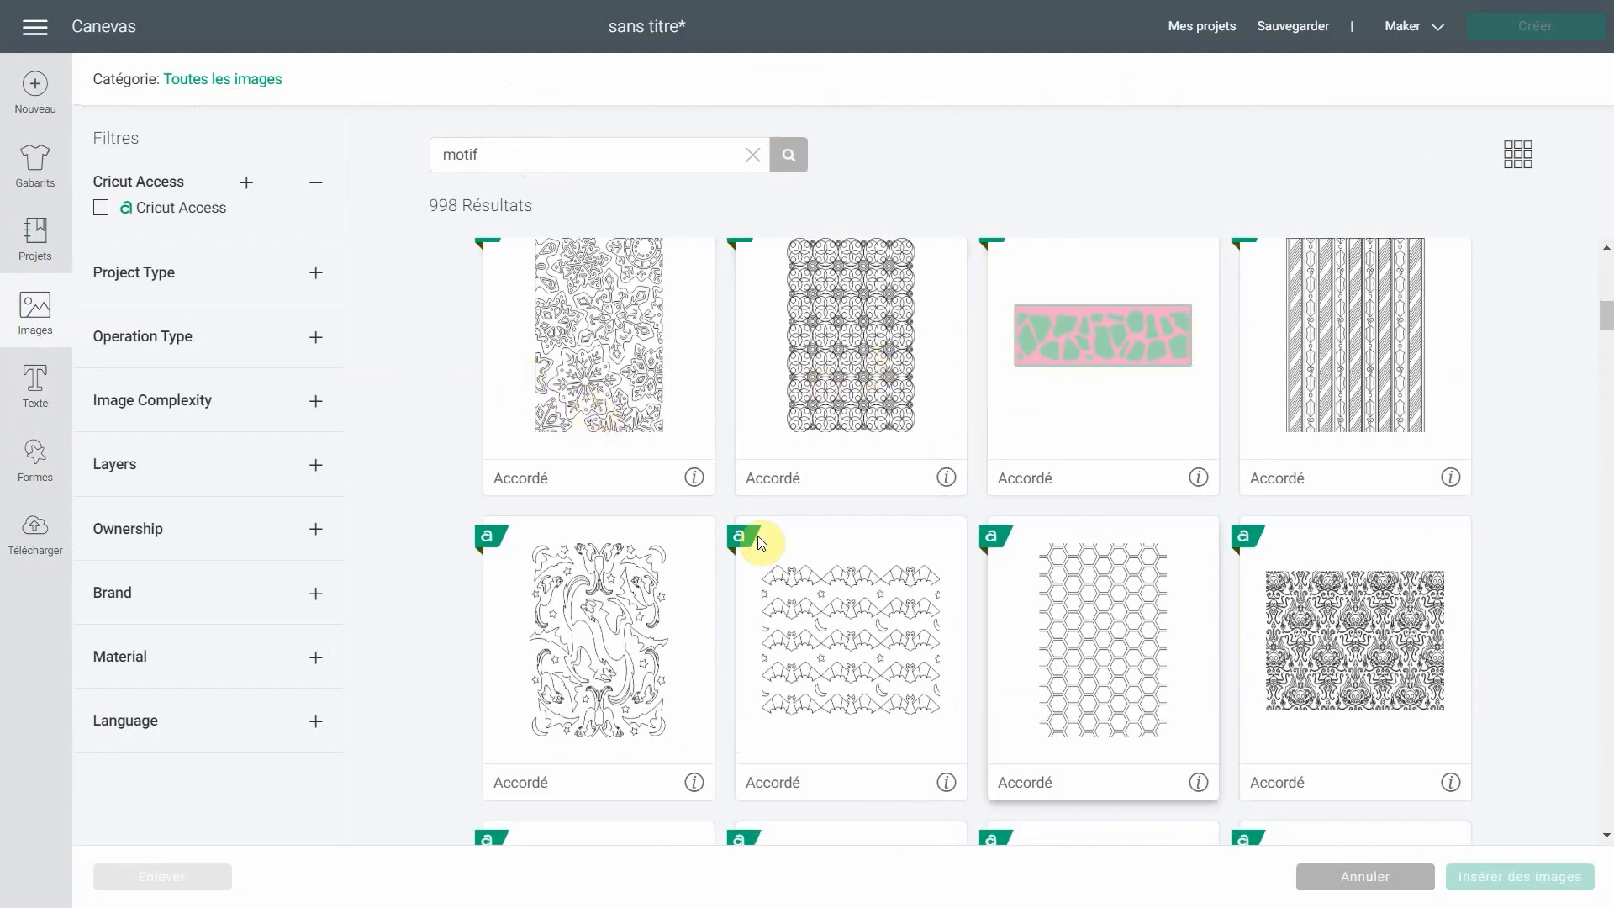
click(312, 532)
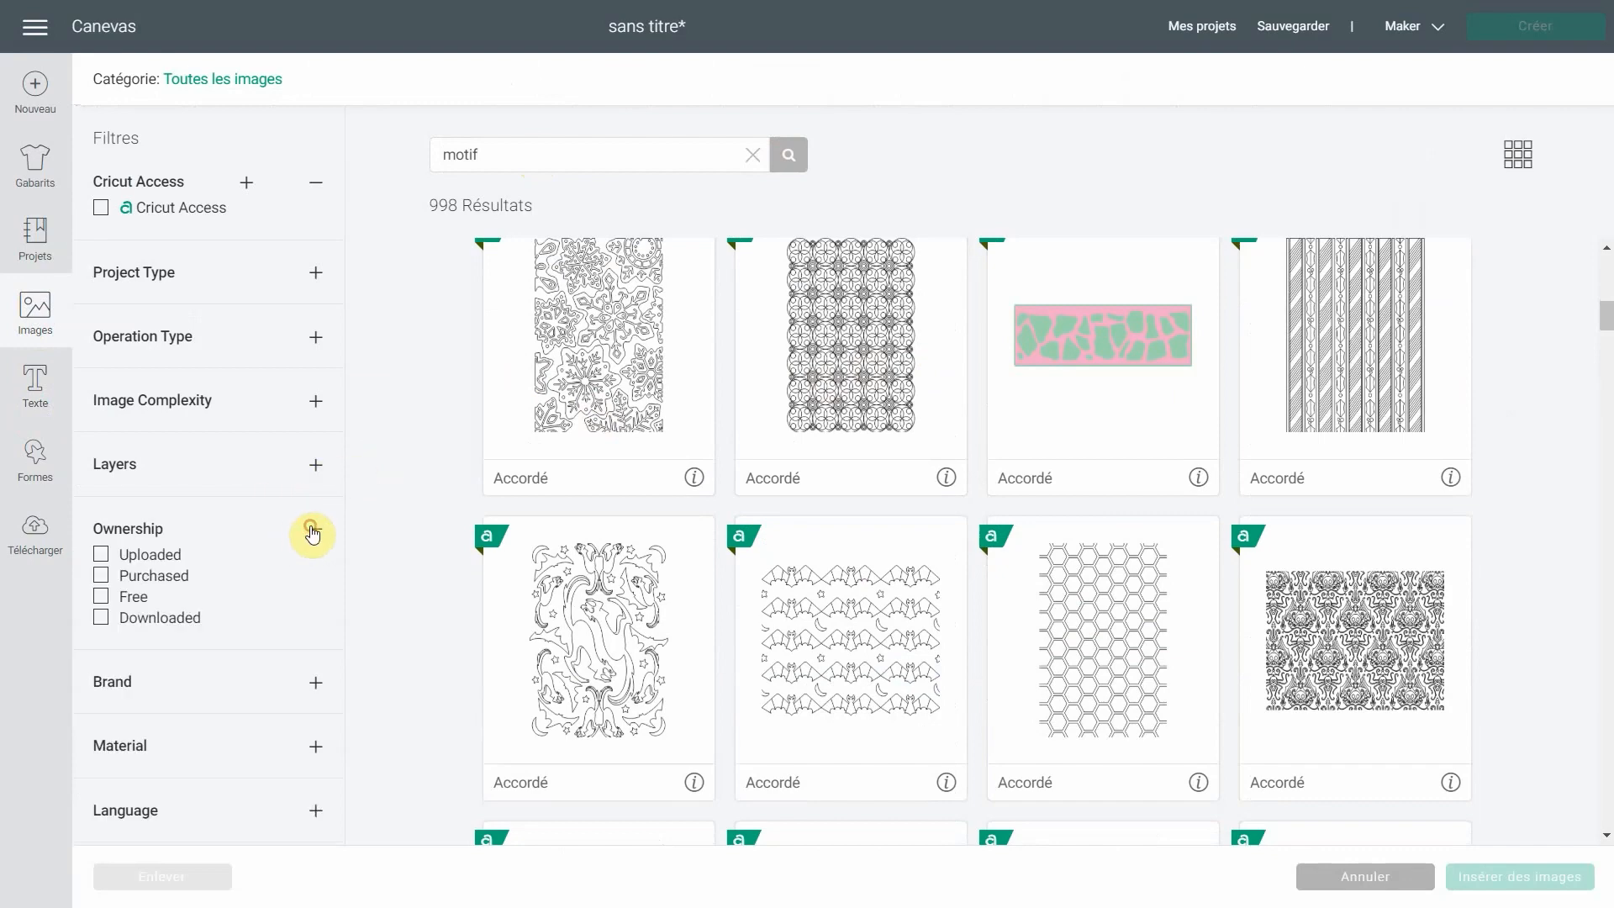
click(102, 597)
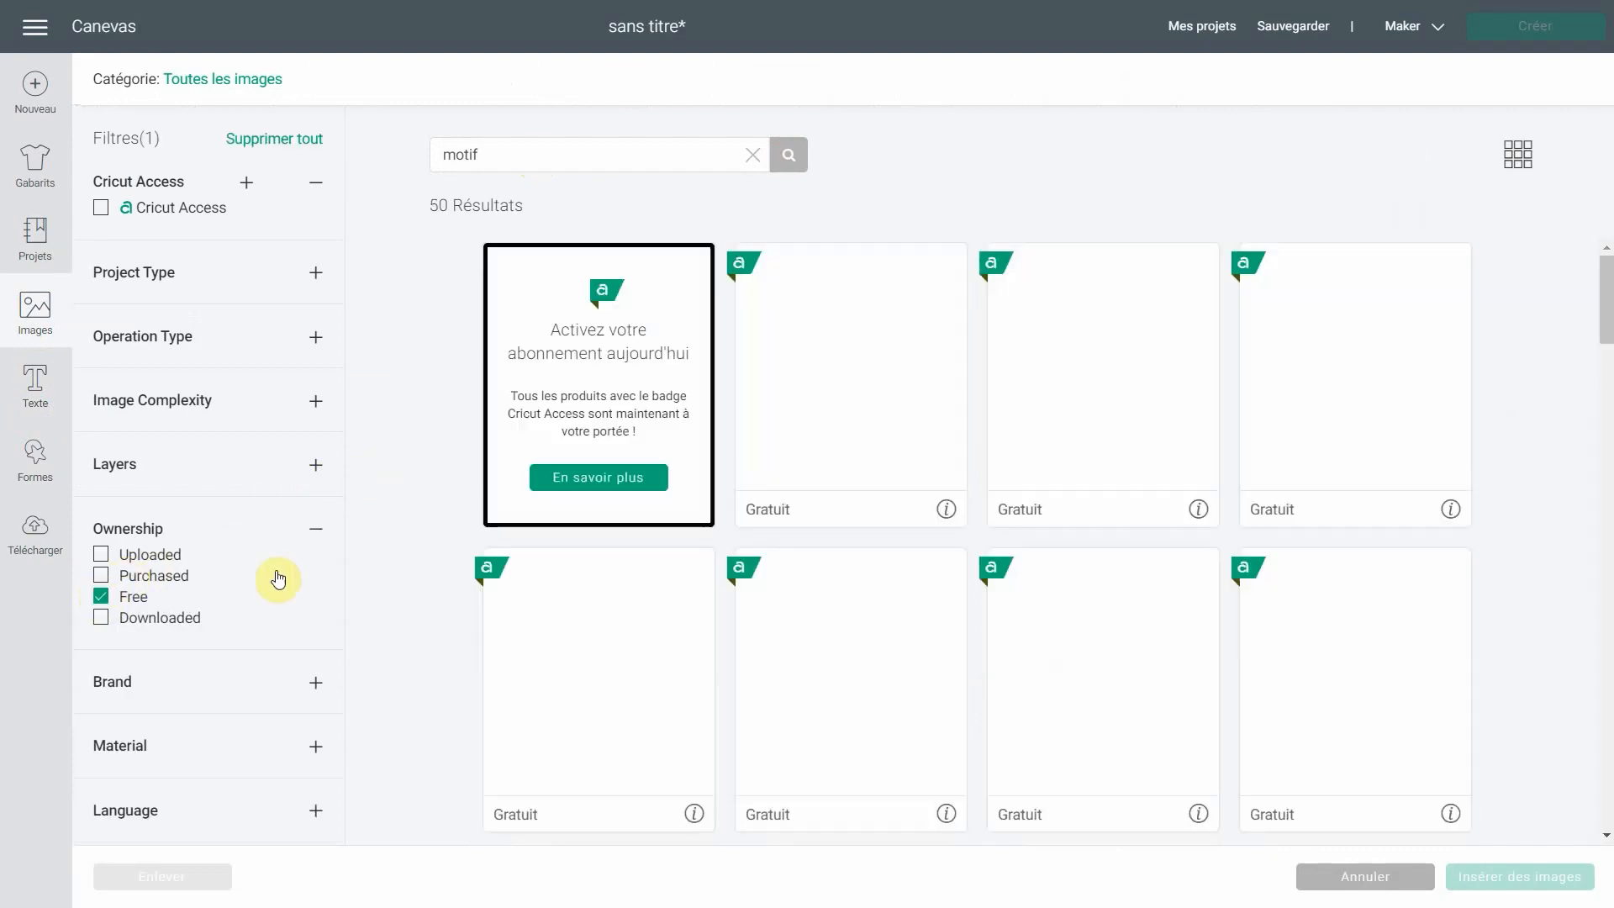
Pick the free black rectangular pattern of interlaced circles and eight-pointed stars and insert it on the canvas
scroll(1337, 376, down, 6)
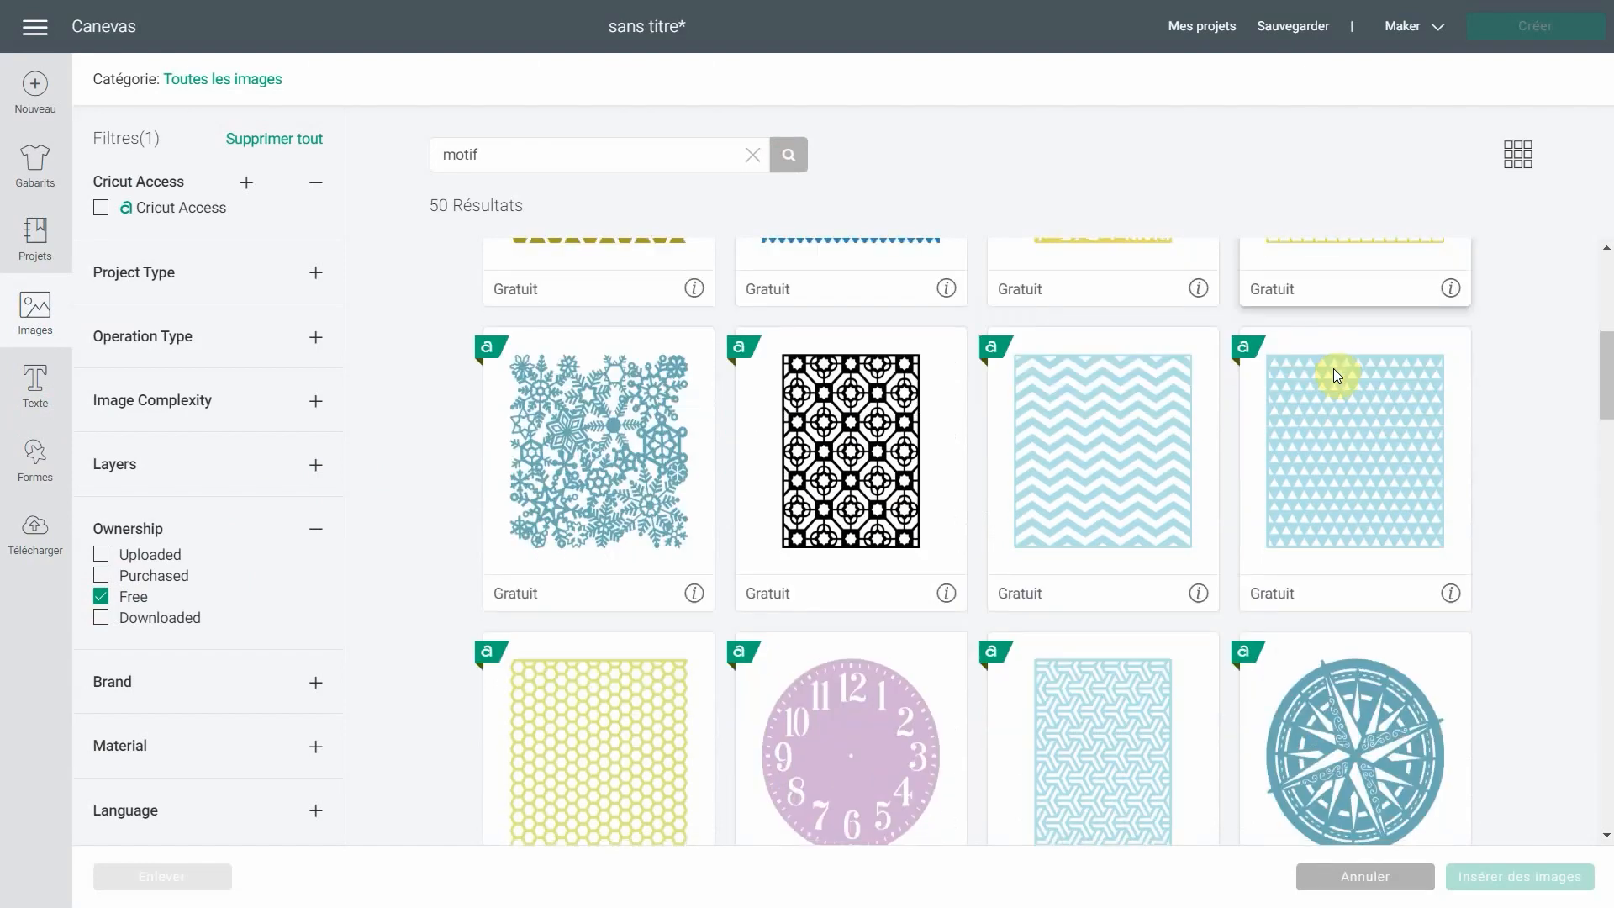
click(891, 406)
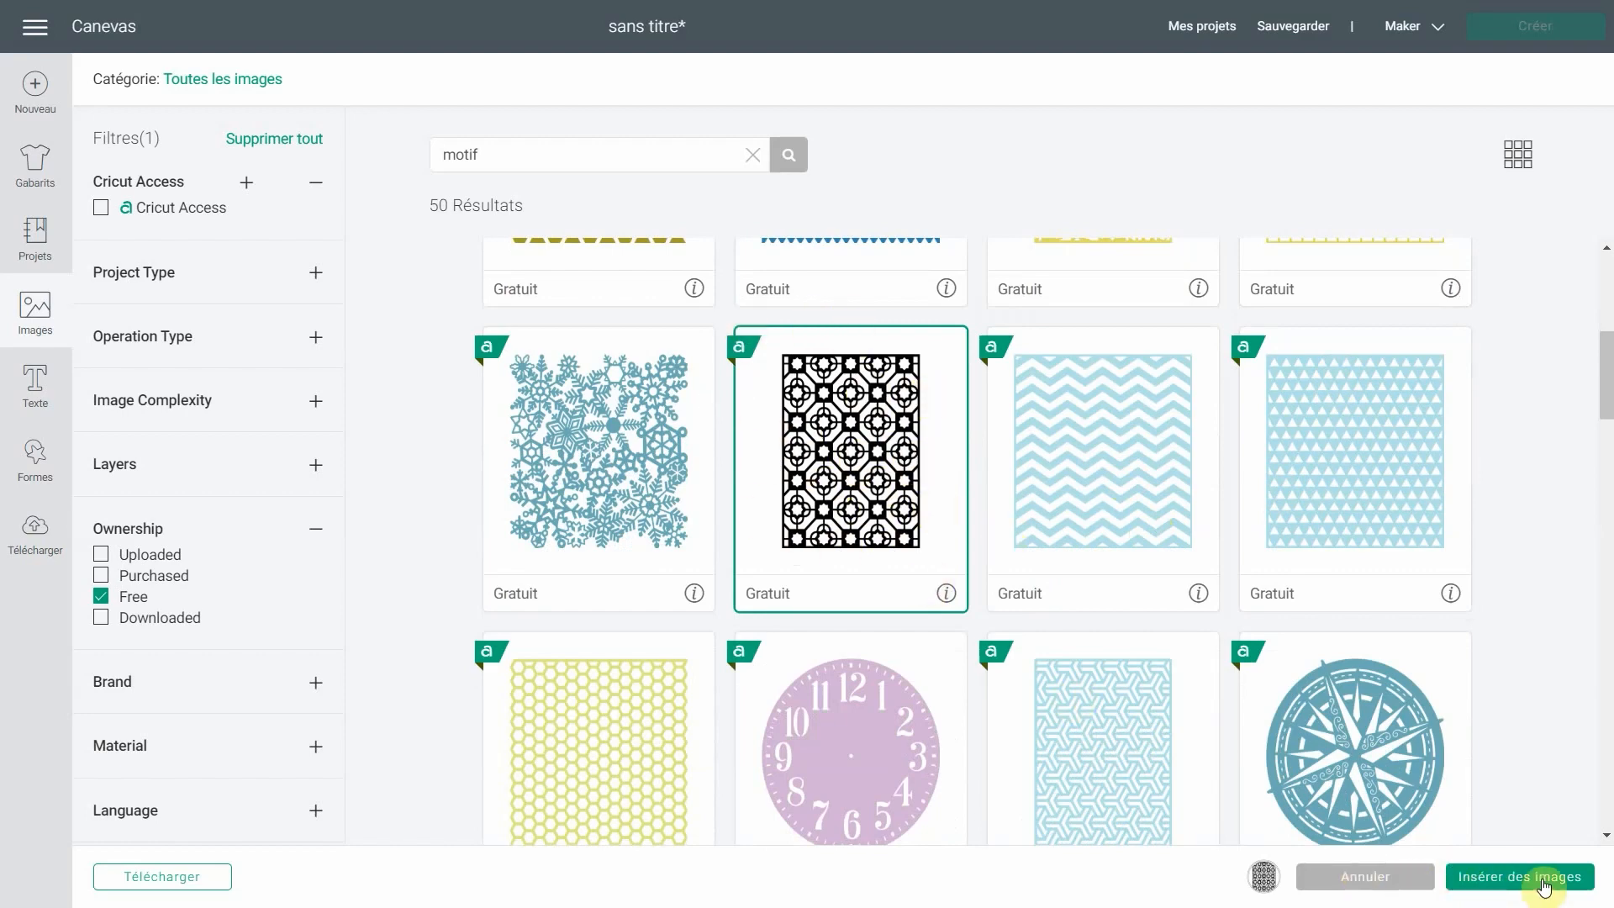
click(1493, 880)
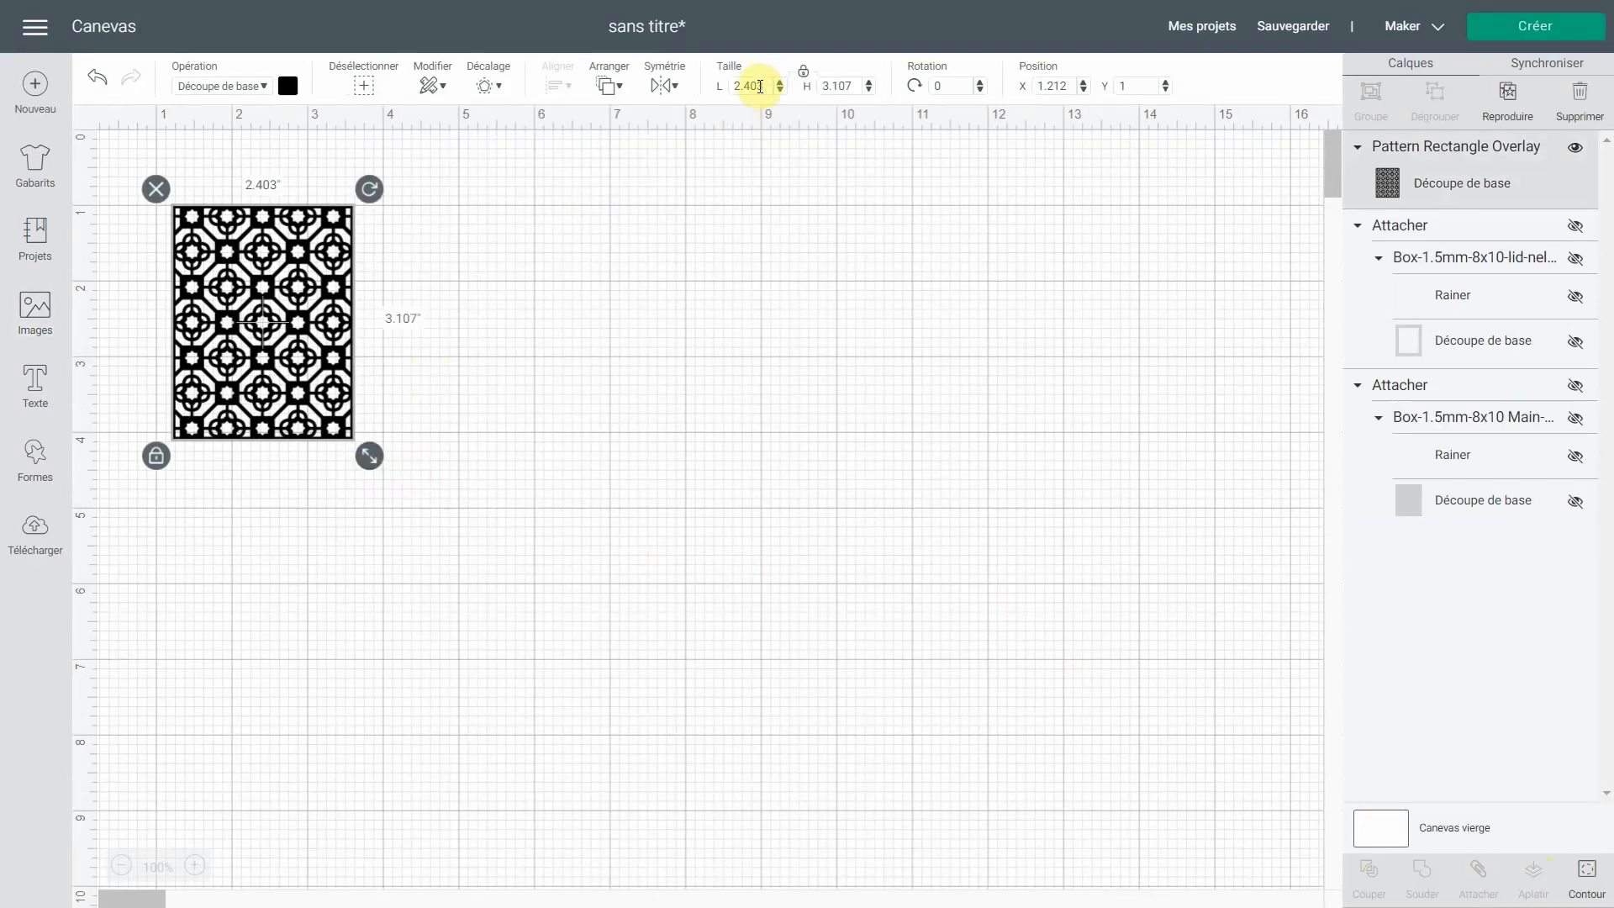
Unlock the pattern's proportions and set its size to 8 inches wide by 10 inches high
click(803, 74)
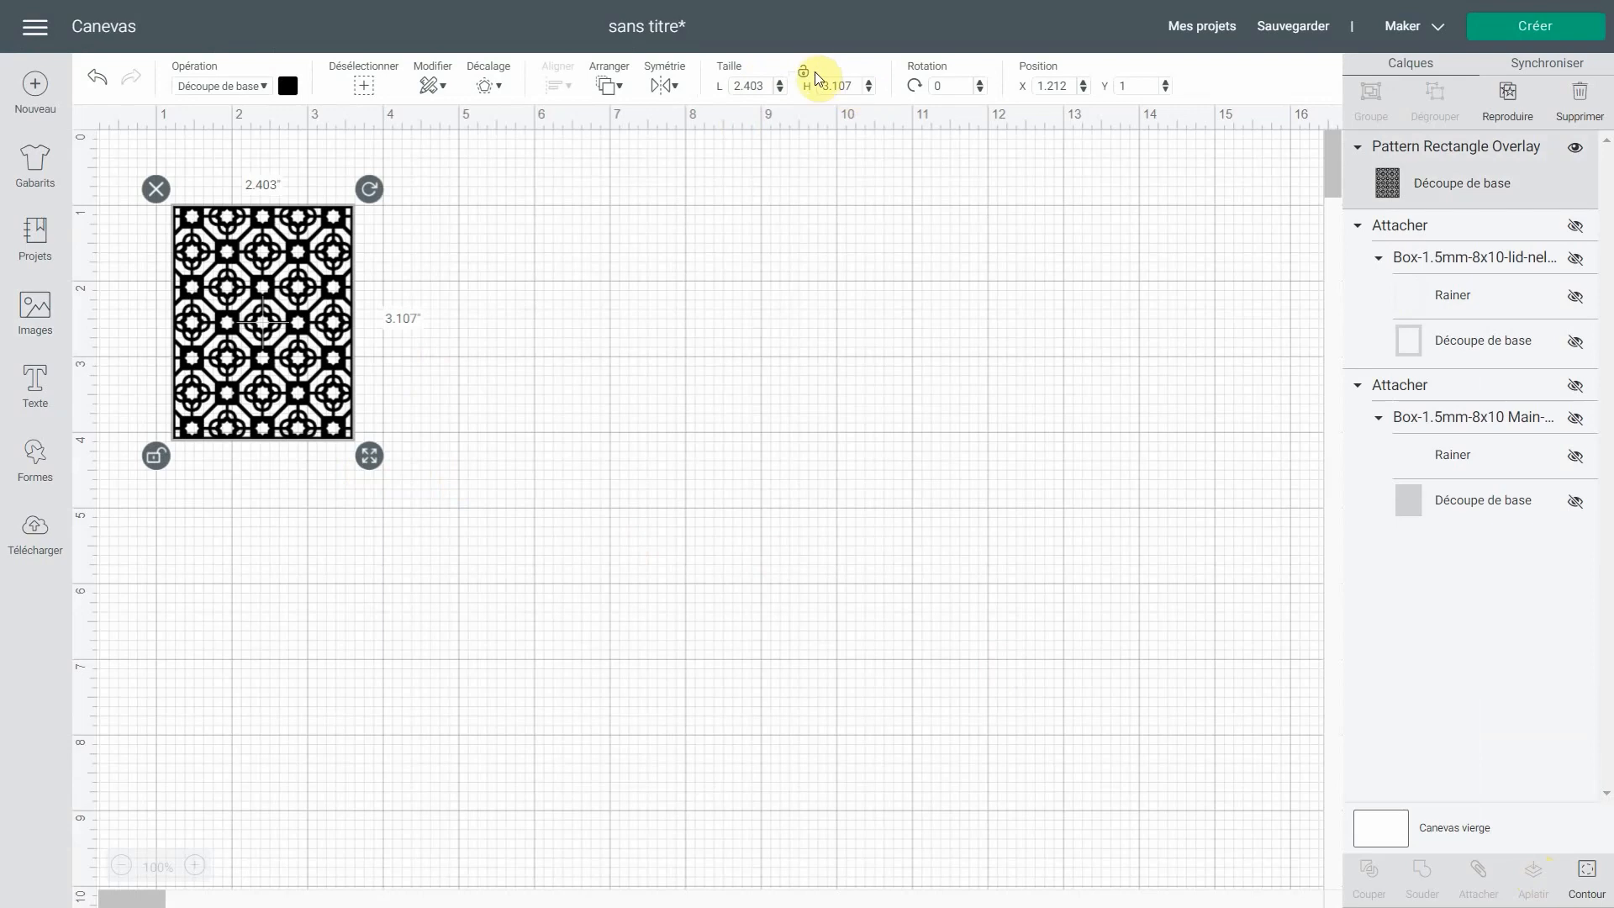
drag(856, 86, 810, 84)
text(10)
key(Return)
drag(775, 86, 704, 91)
key(Return)
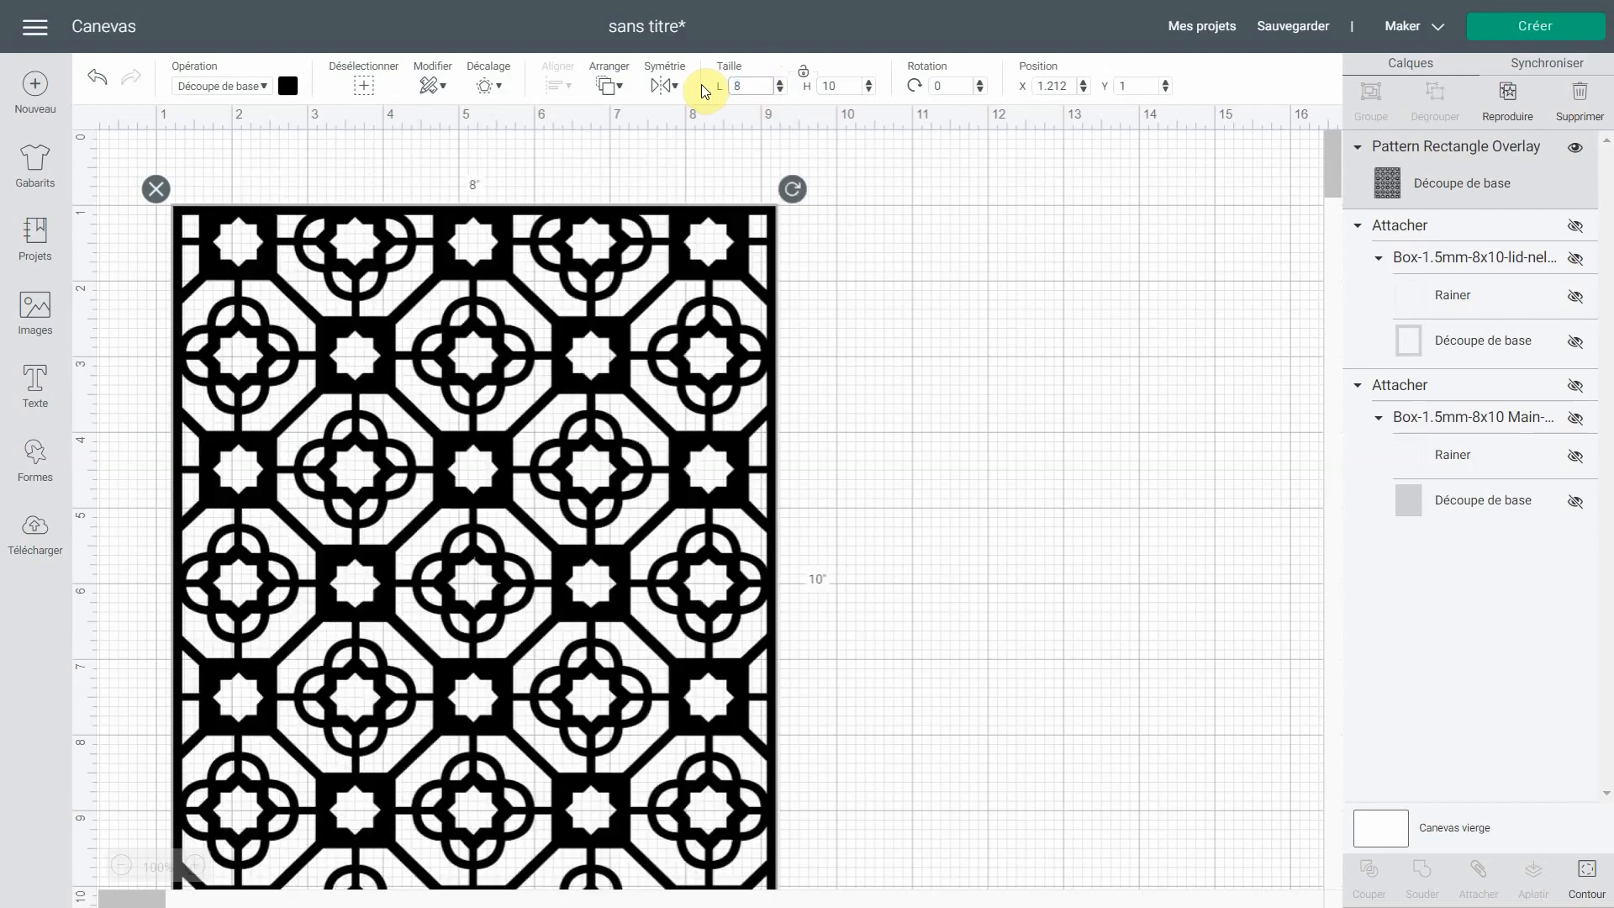
Move the whole pattern to the middle of the canvas, at about X 4.75 and Y 0.36 inches
drag(602, 531, 912, 529)
click(1228, 303)
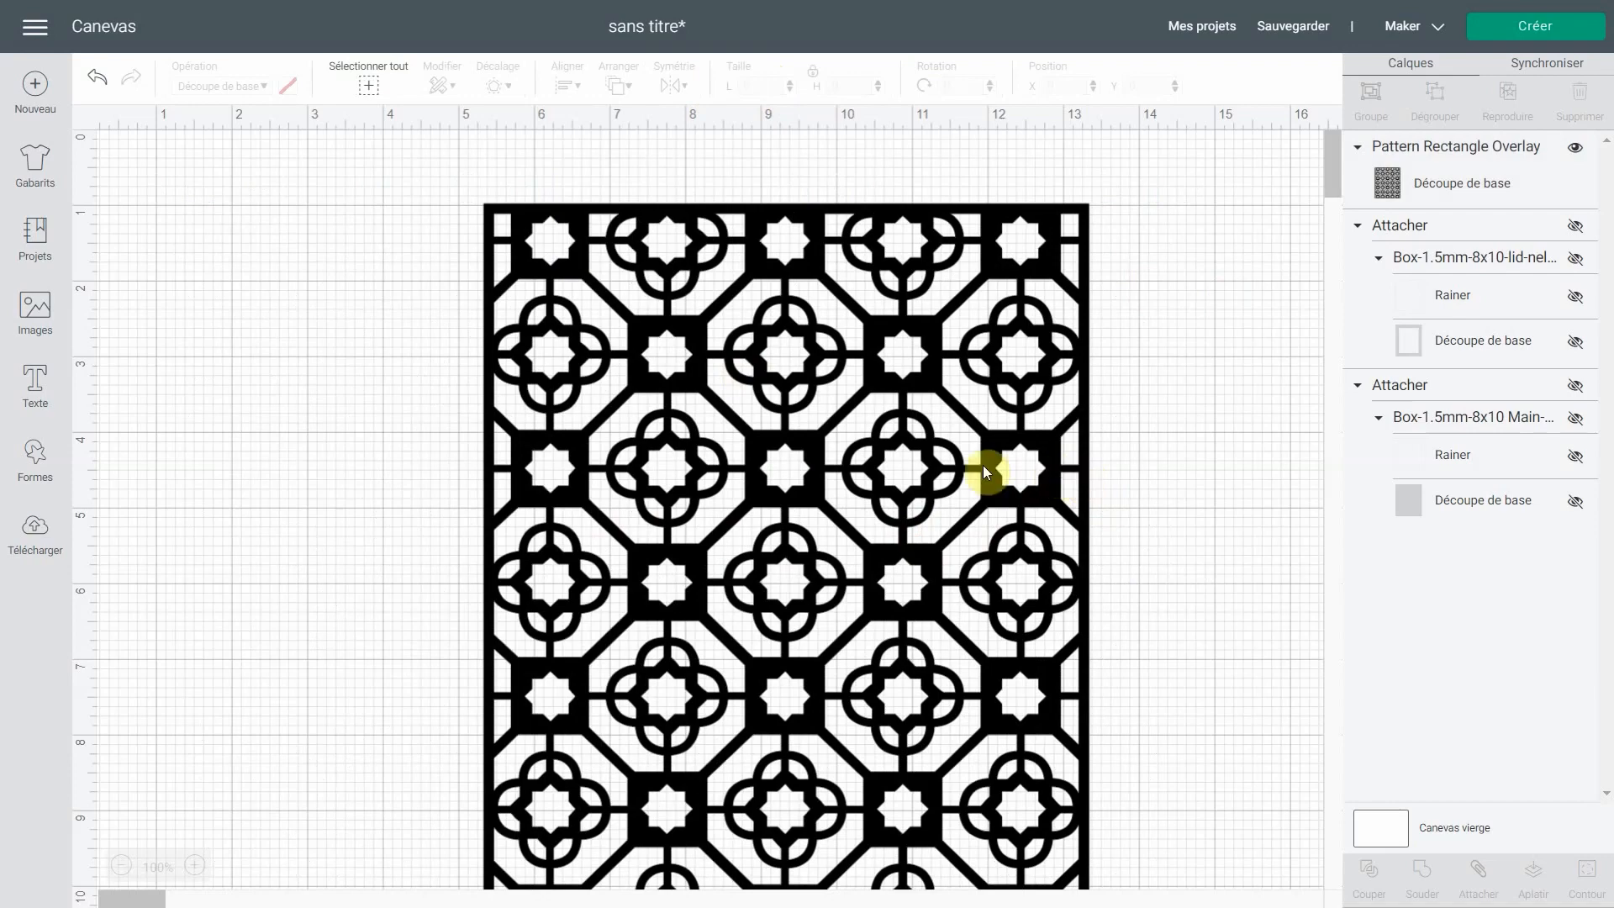
drag(886, 324, 857, 346)
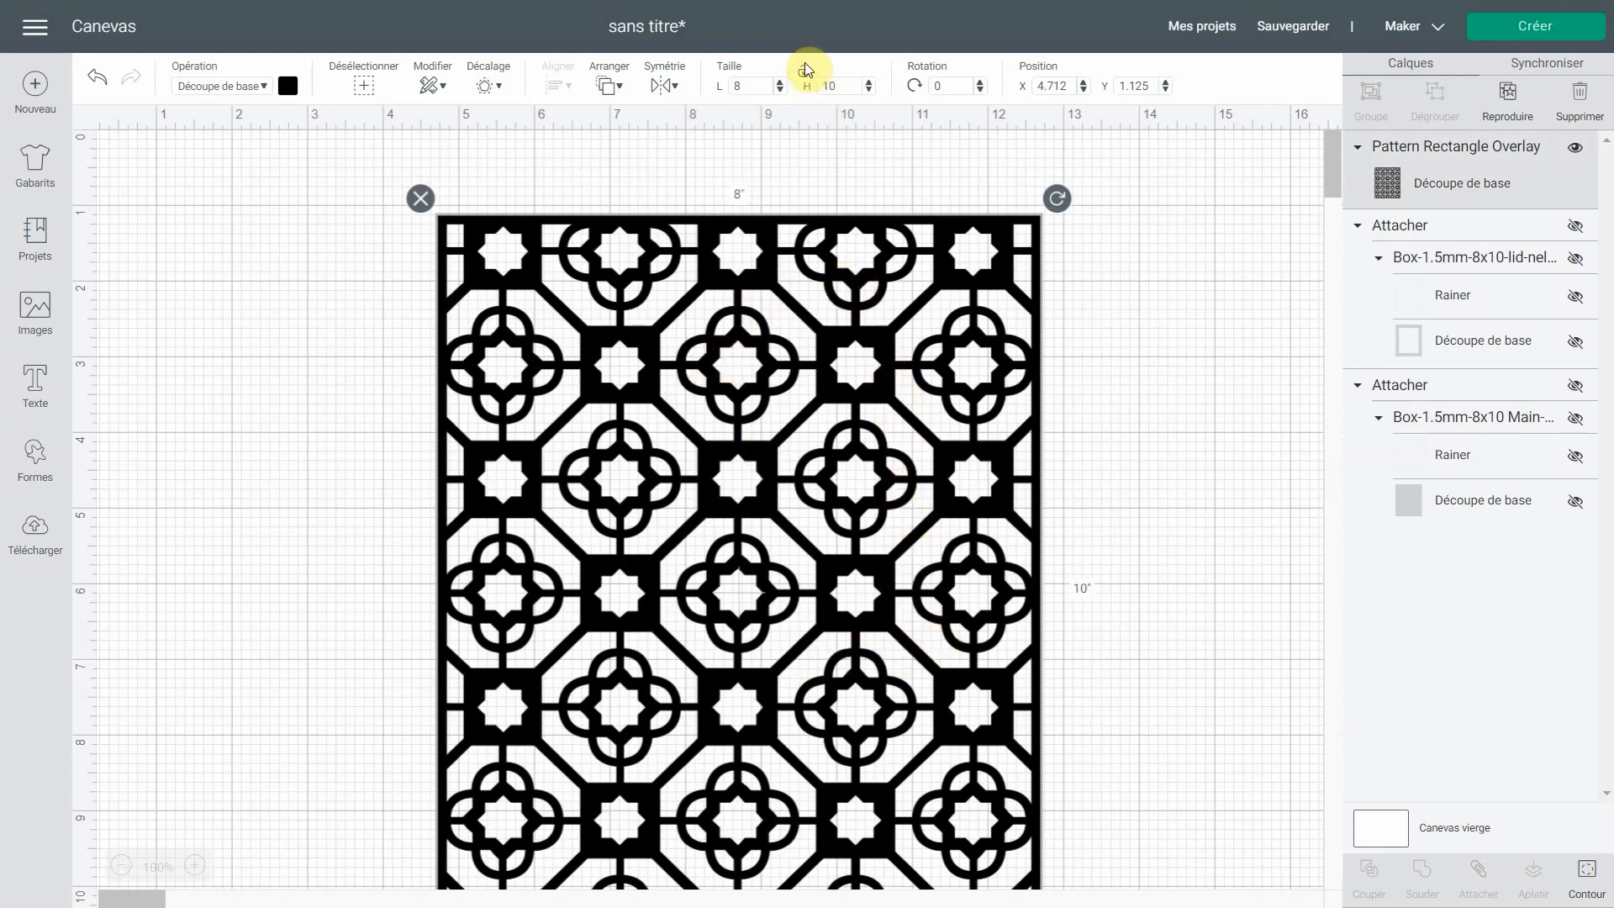
drag(841, 703, 890, 620)
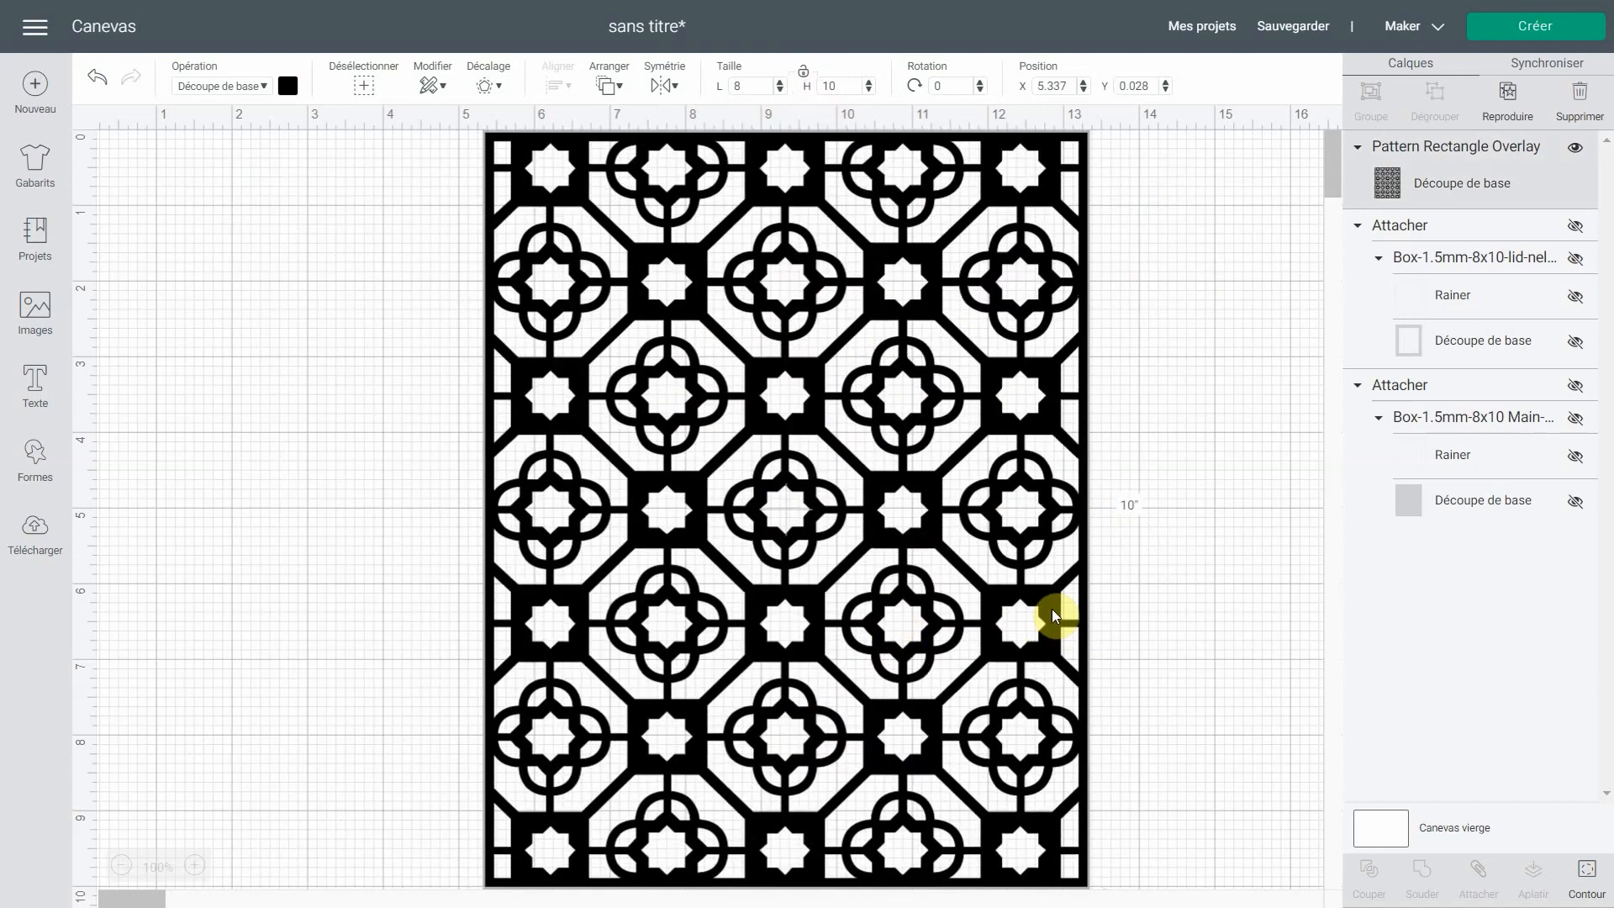
drag(812, 370, 637, 401)
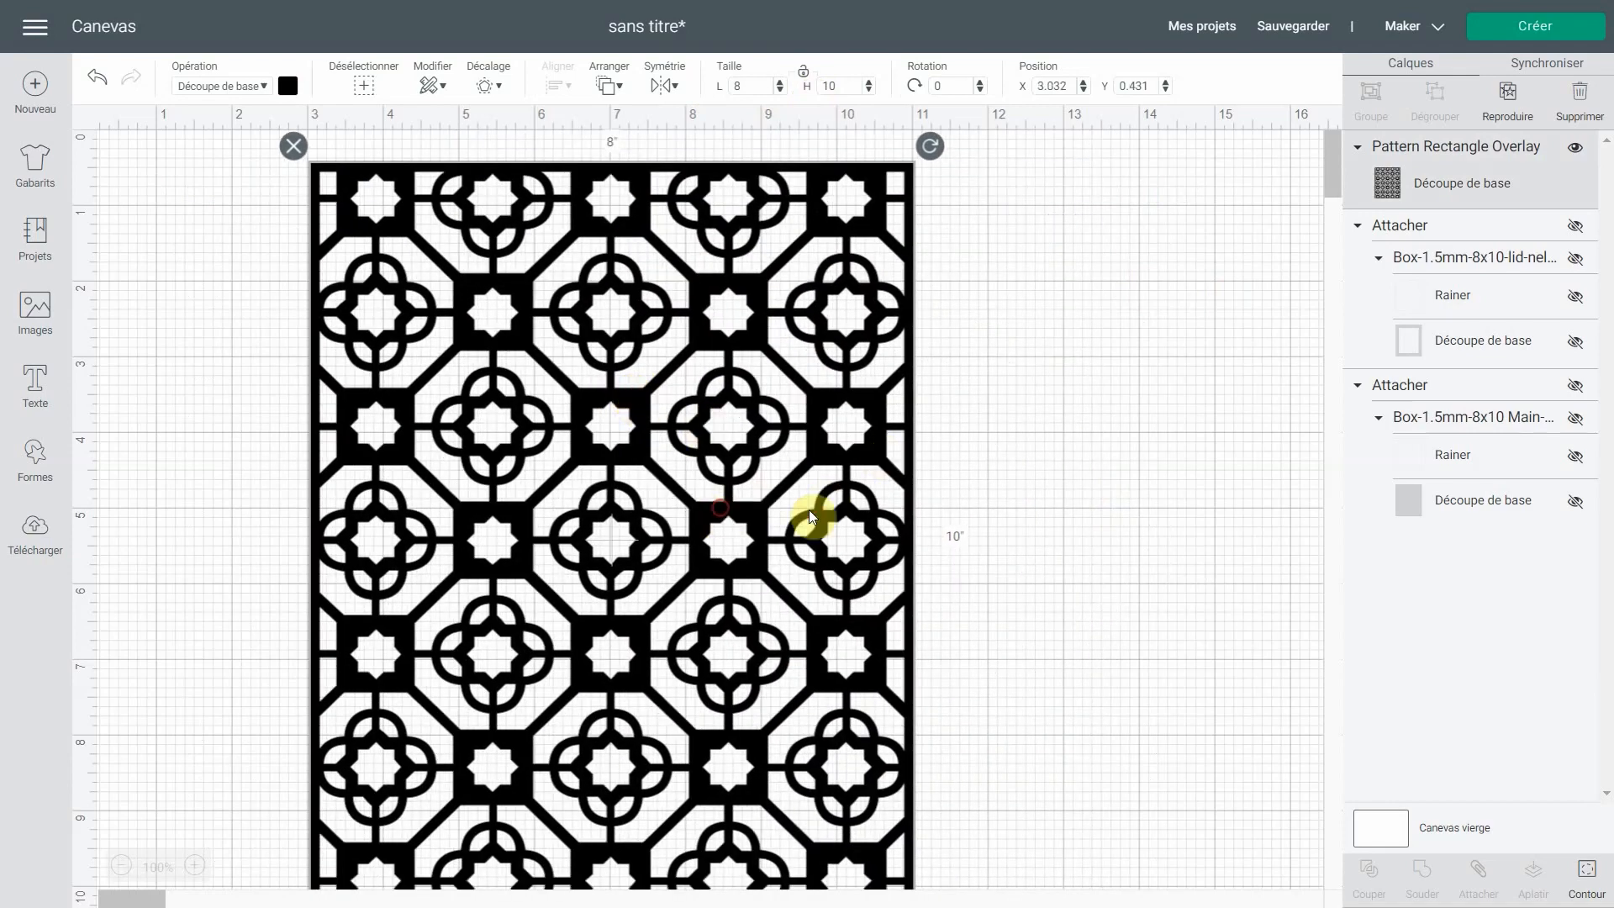
drag(720, 507, 874, 509)
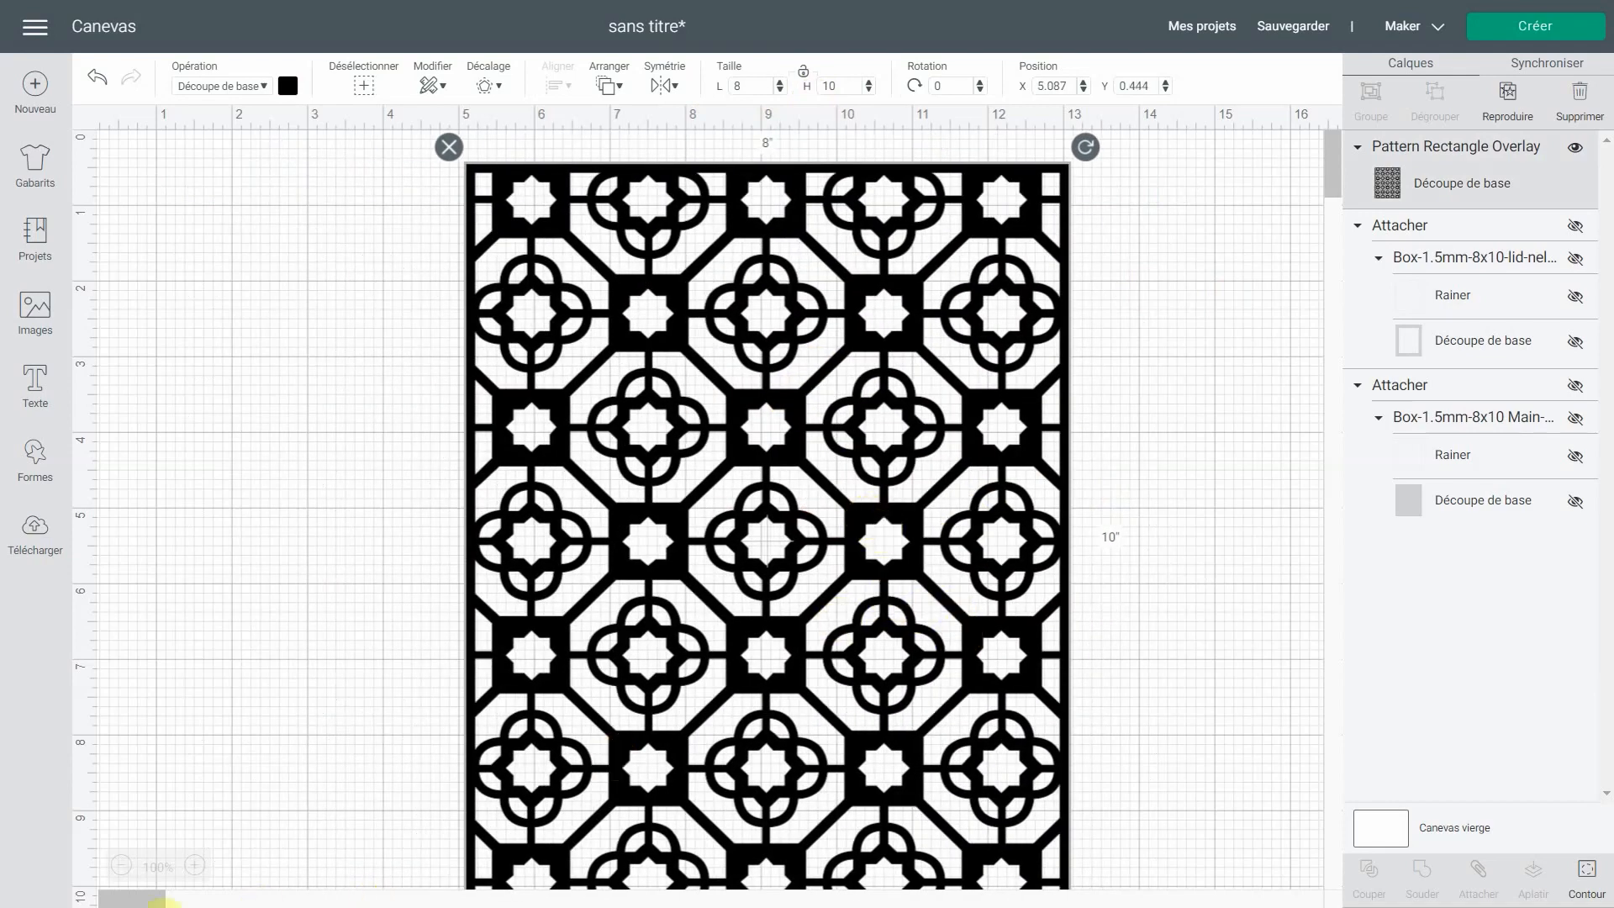
click(121, 865)
drag(706, 516, 684, 509)
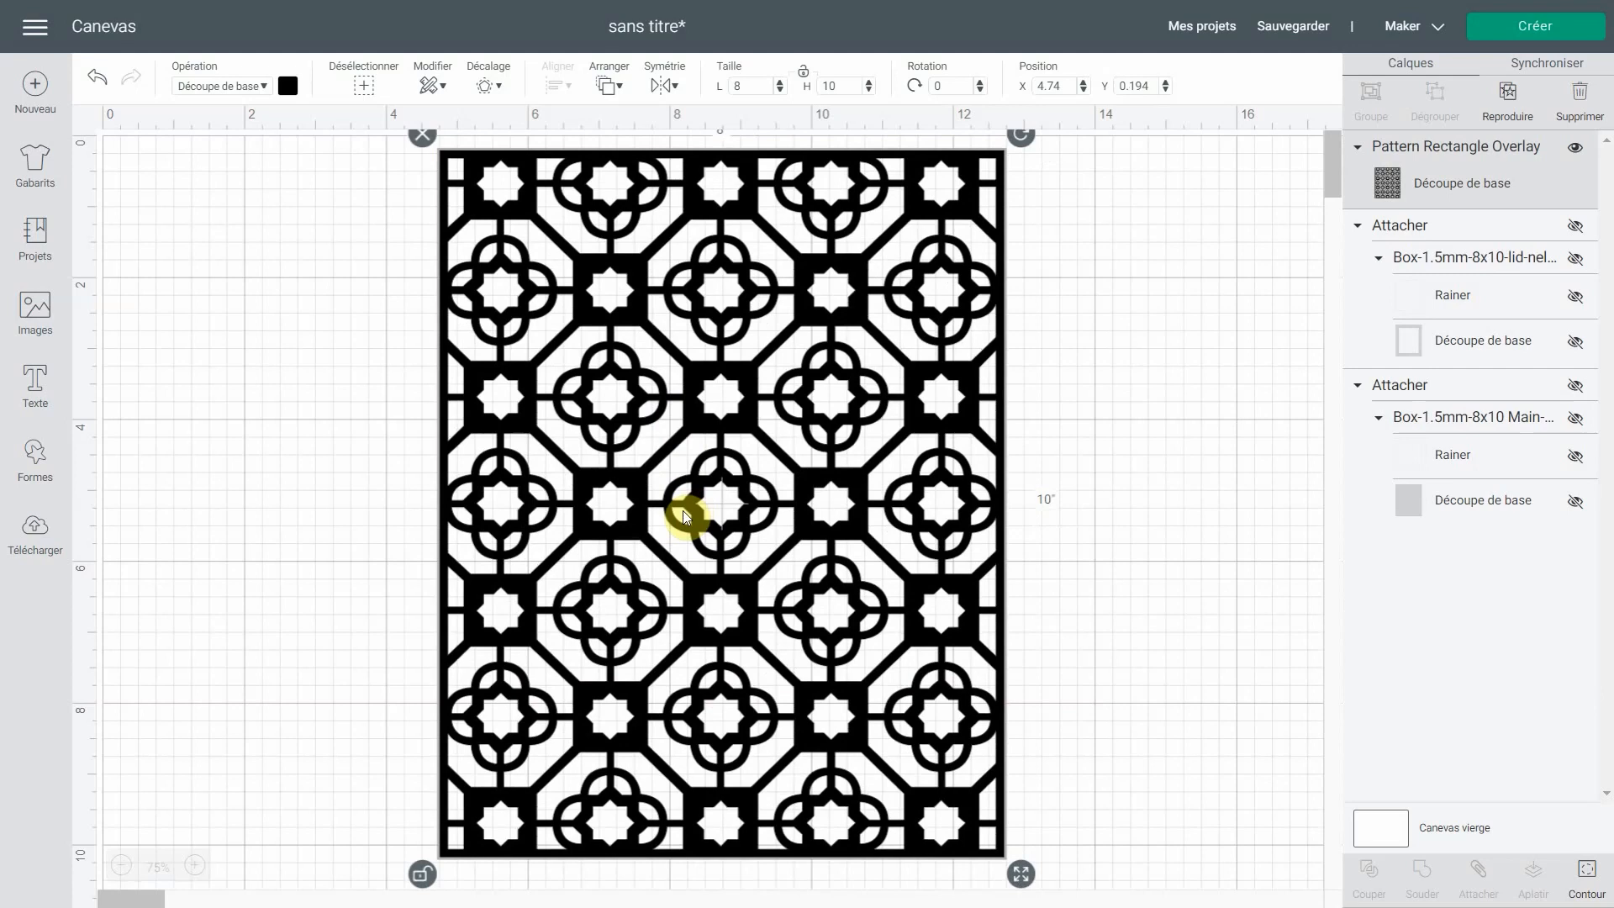
drag(714, 494, 713, 522)
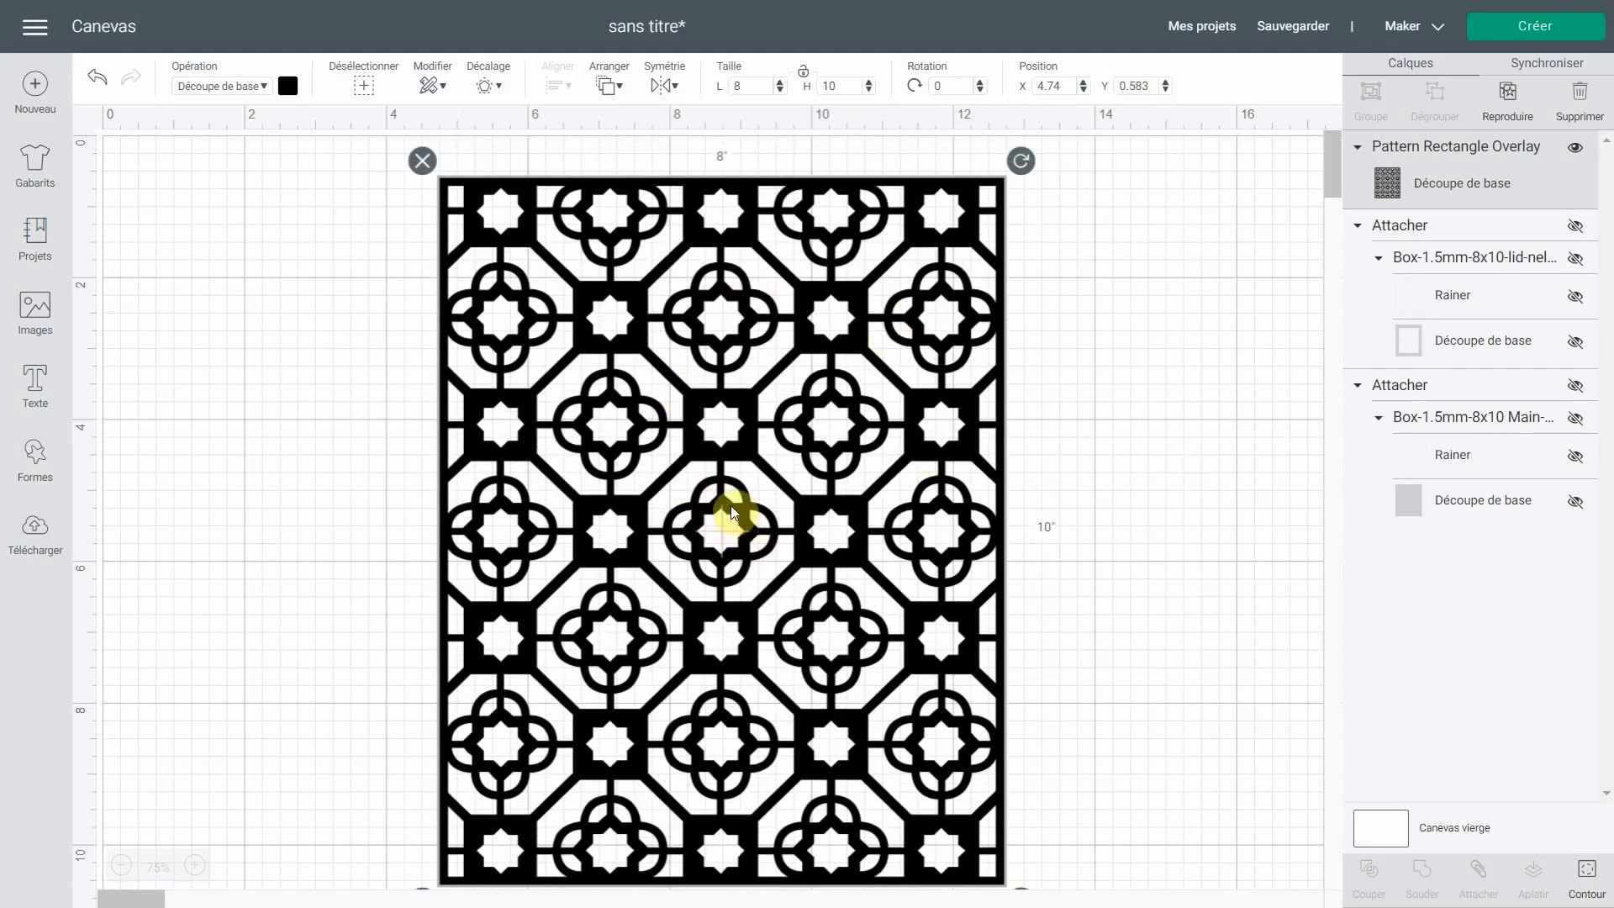
drag(718, 473, 719, 458)
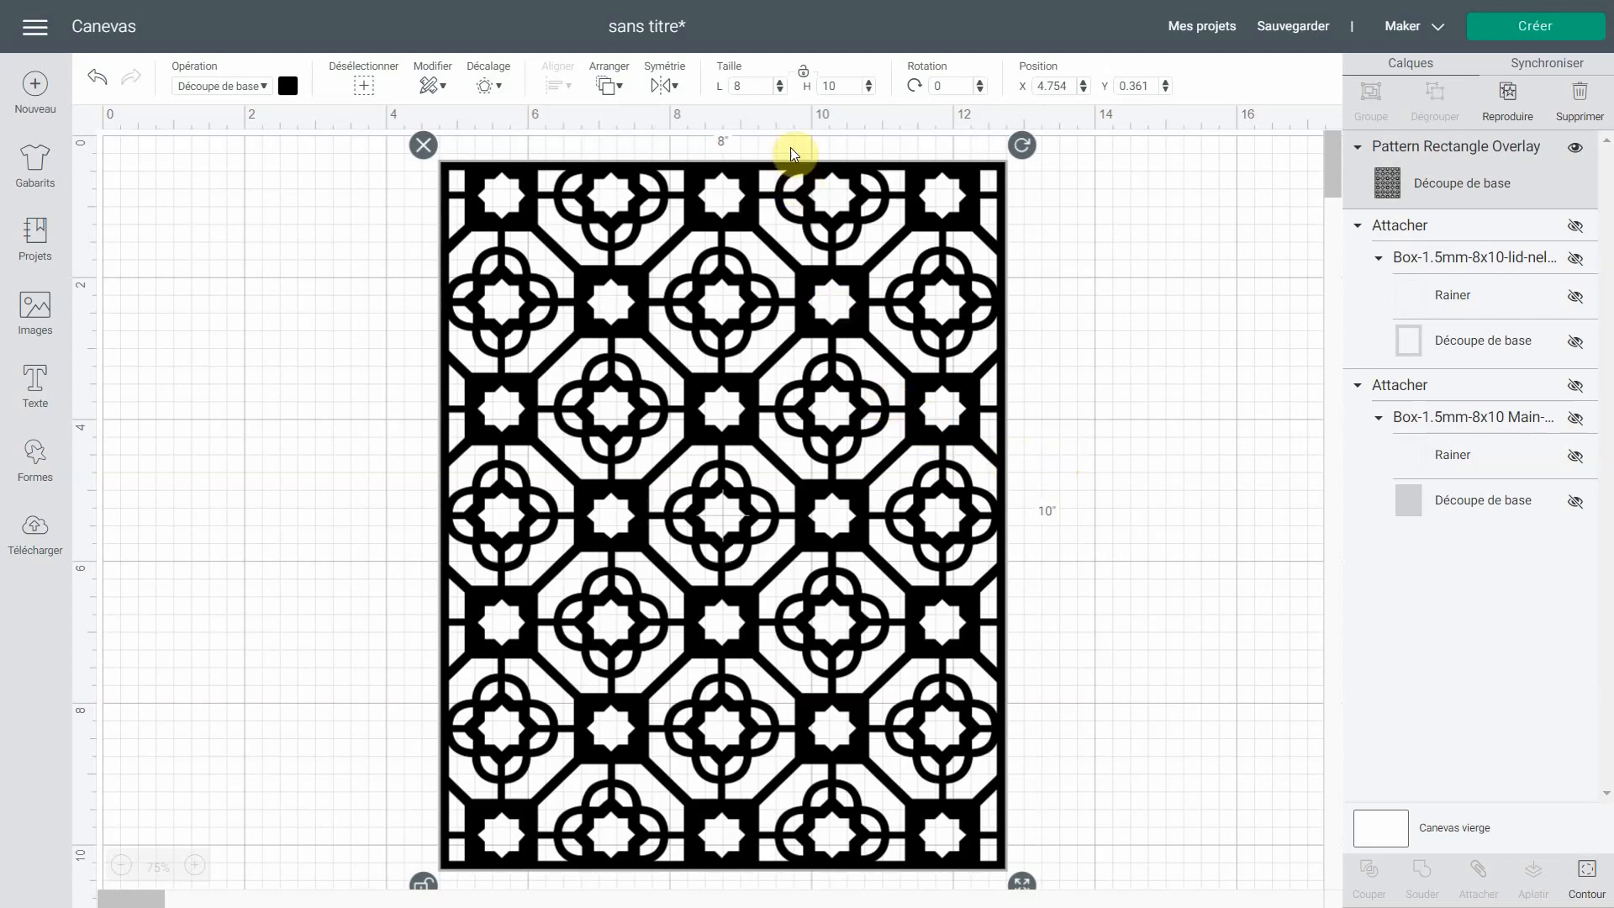
Try a pattern width of 7.6 inches with the proportions unlocked, and undo the resize
click(745, 85)
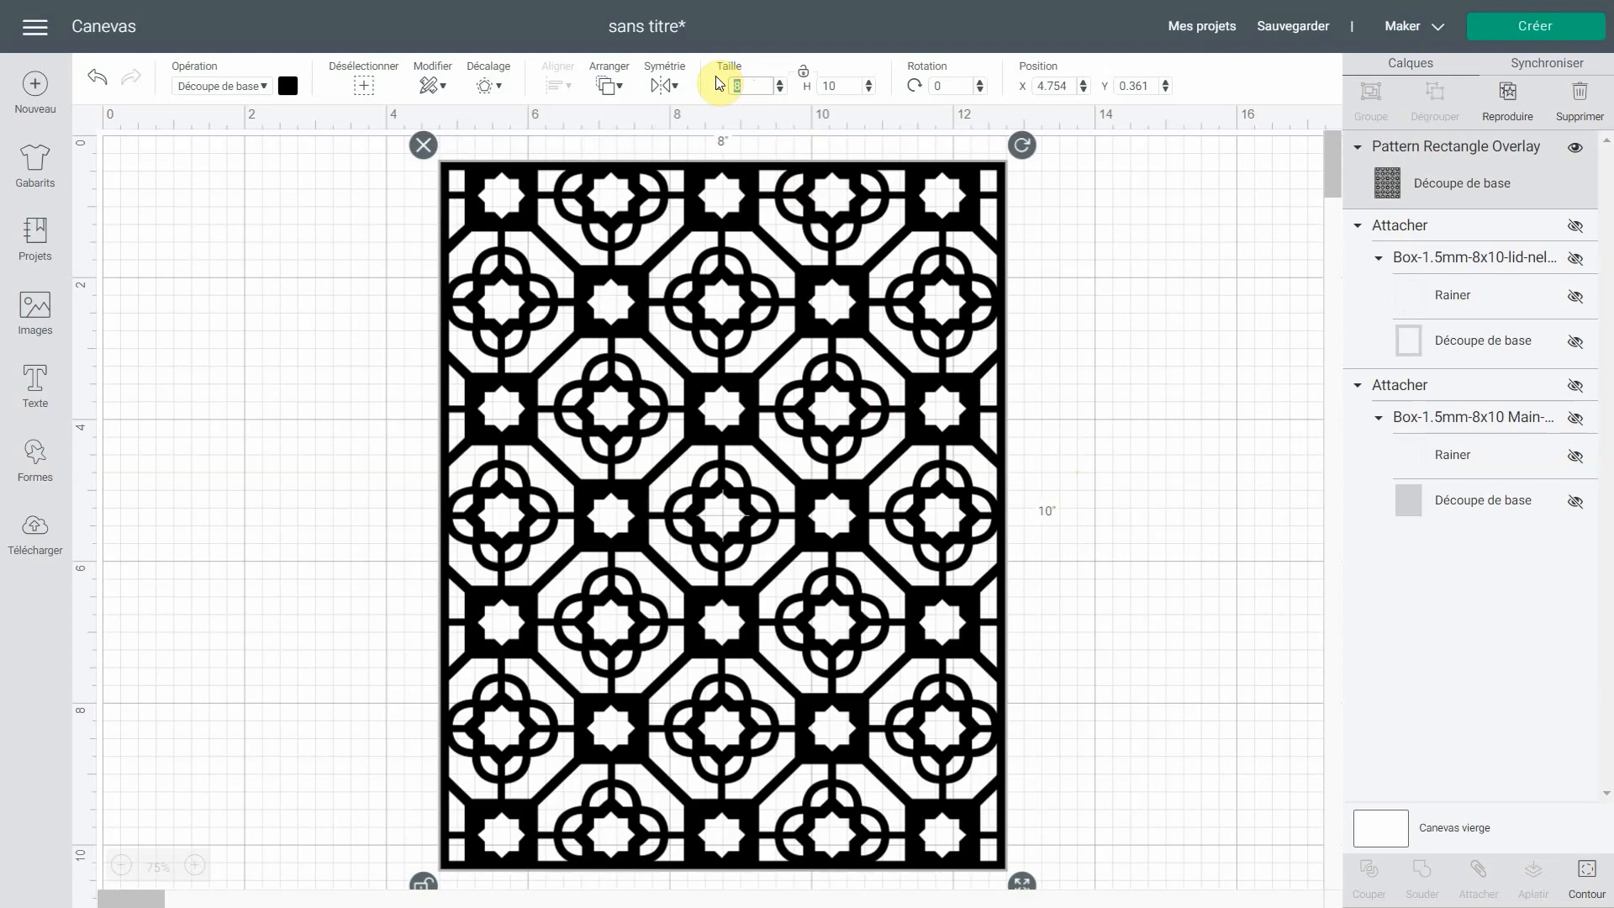
key(Return)
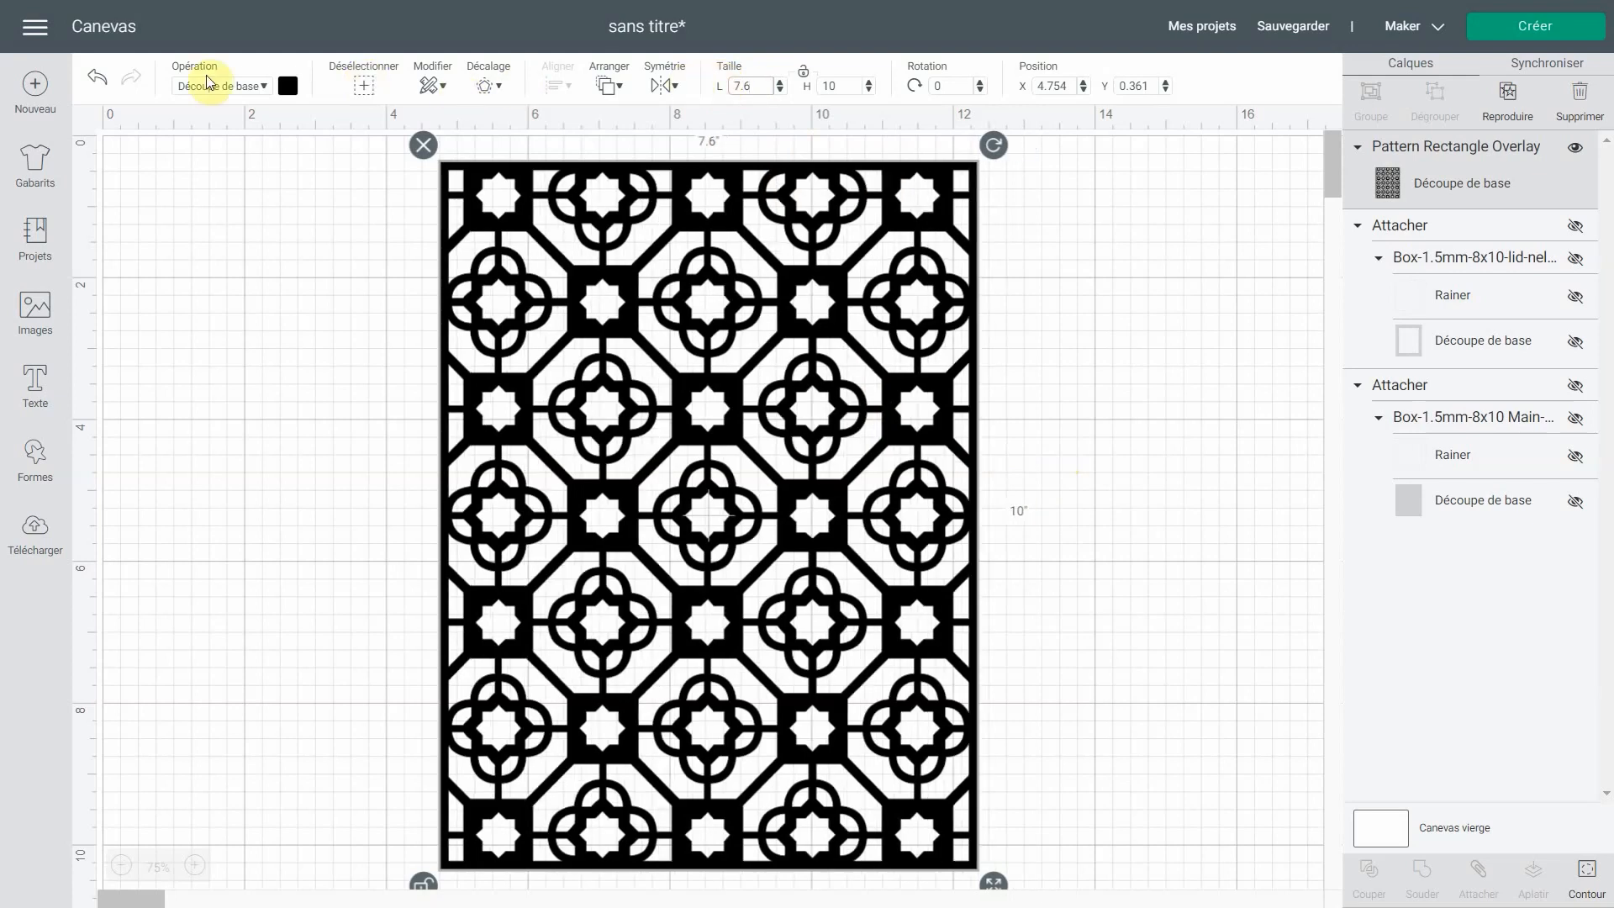
click(370, 82)
key(ctrl+z)
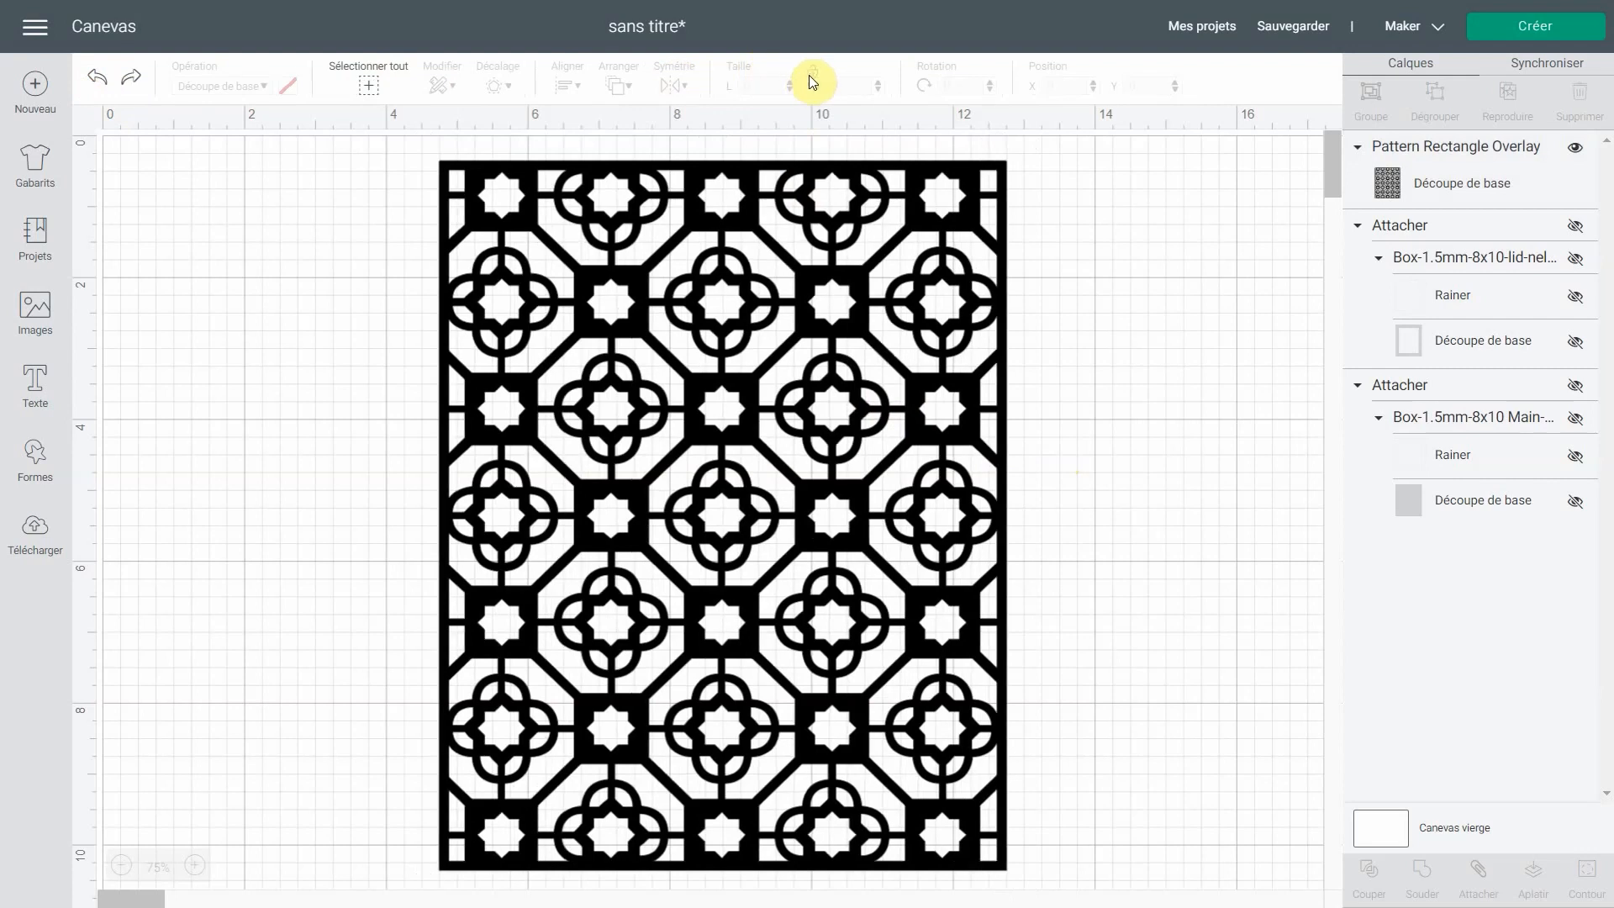
Lock the pattern's proportions, resize it to 7.6 by 9.5 inches, and move it to about X 5.21, Y 0.68
click(789, 231)
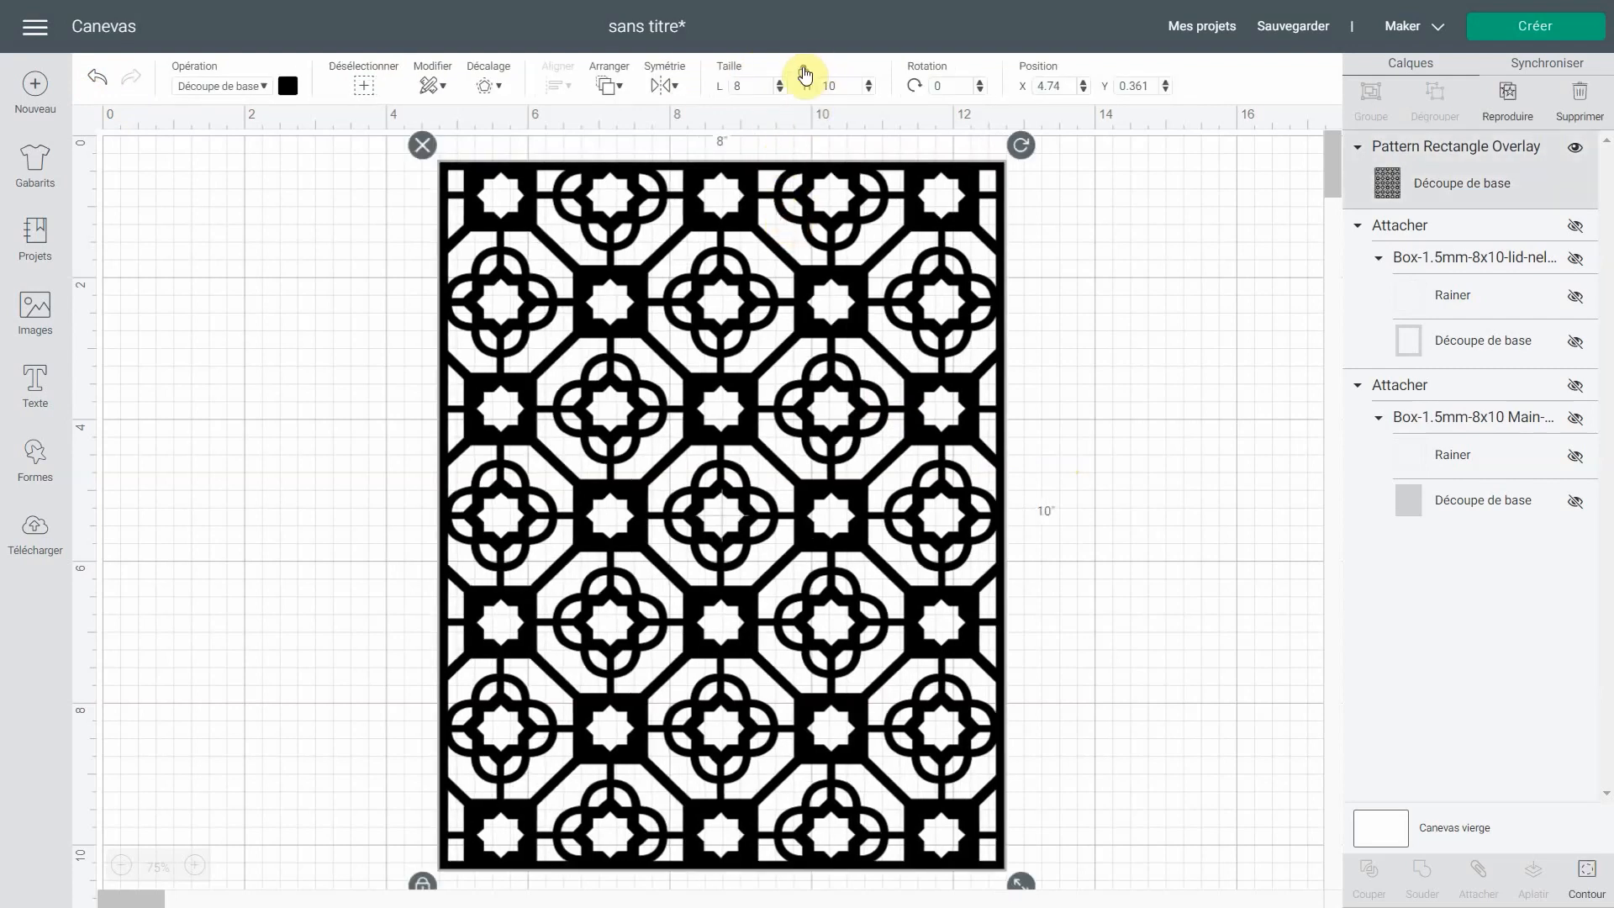
click(734, 85)
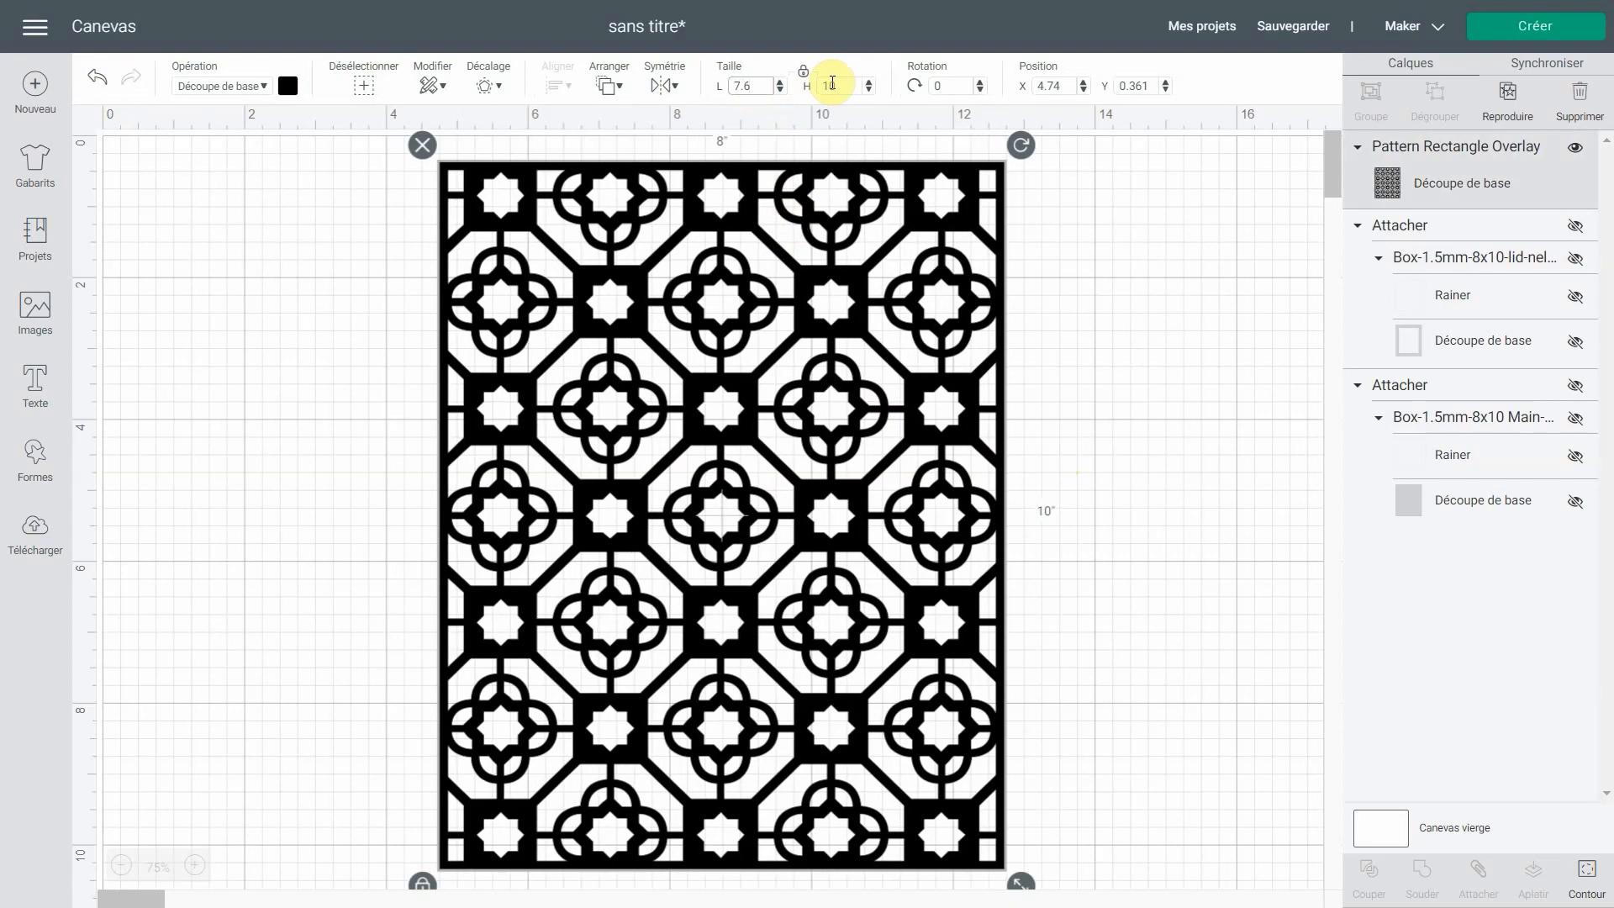
click(831, 84)
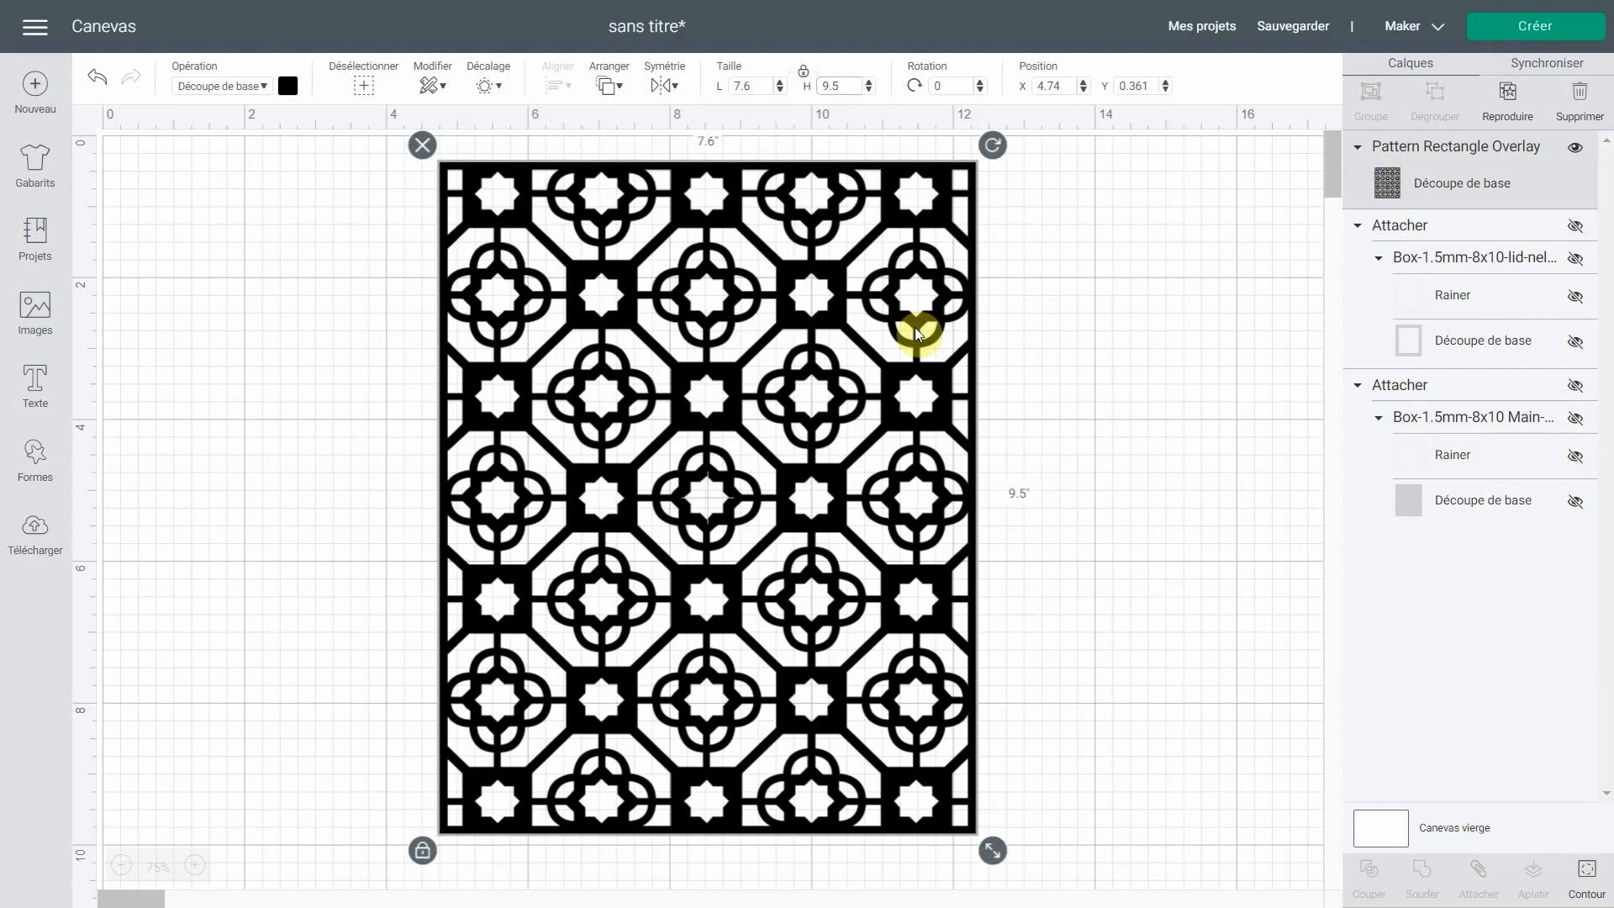
drag(890, 354, 923, 368)
mouse_move(835, 493)
mouse_down()
mouse_move(866, 491)
mouse_move(825, 501)
mouse_up()
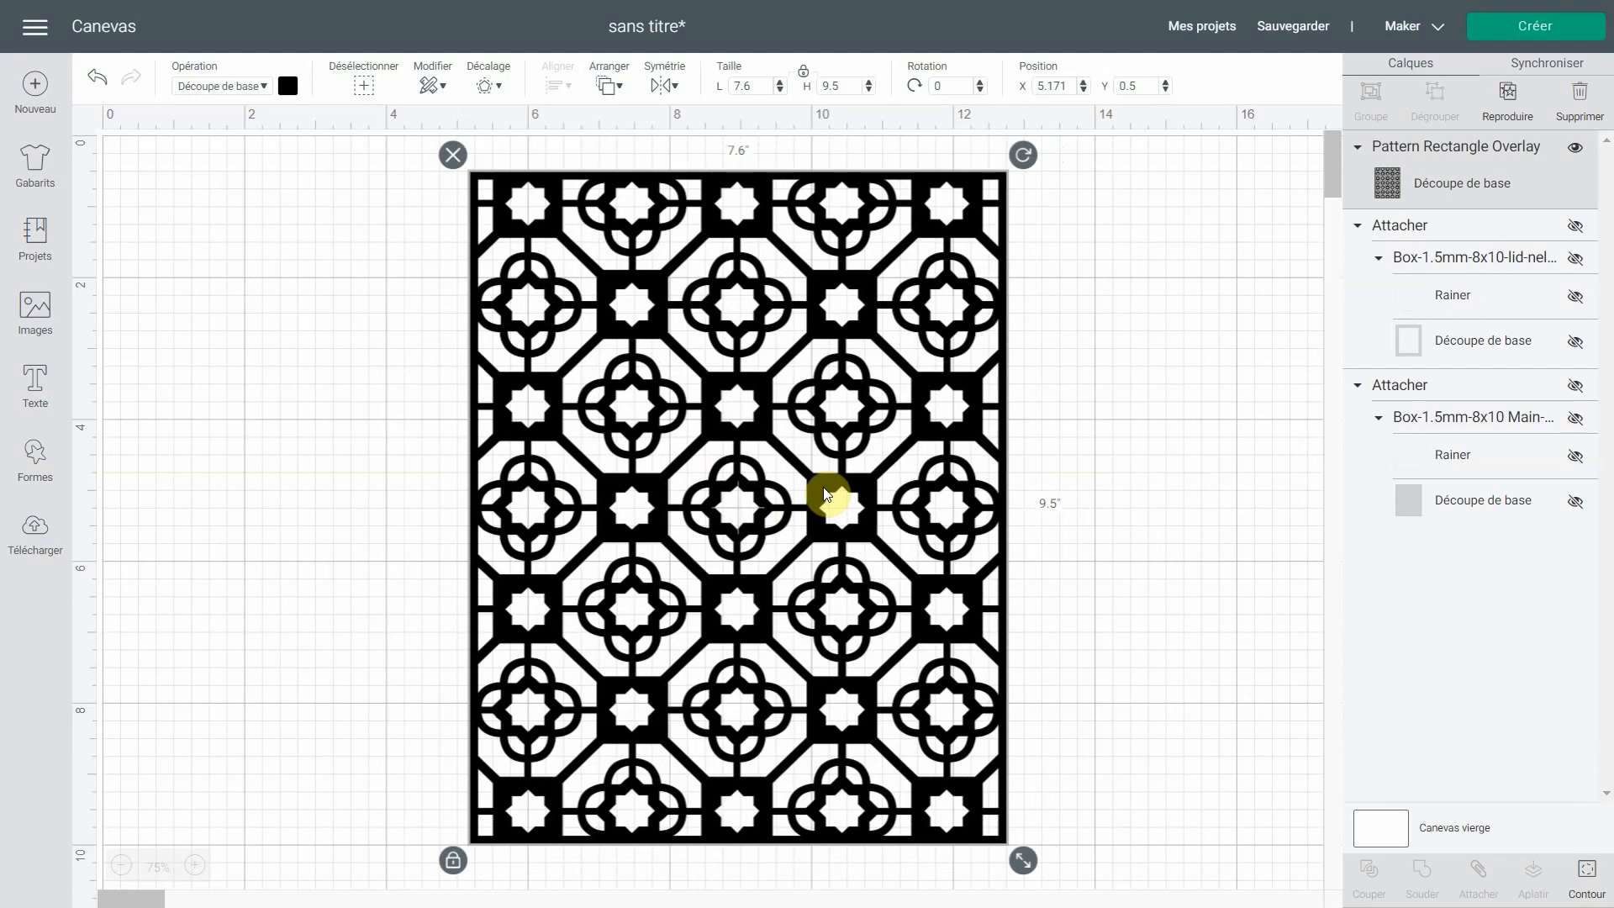
drag(814, 501, 816, 514)
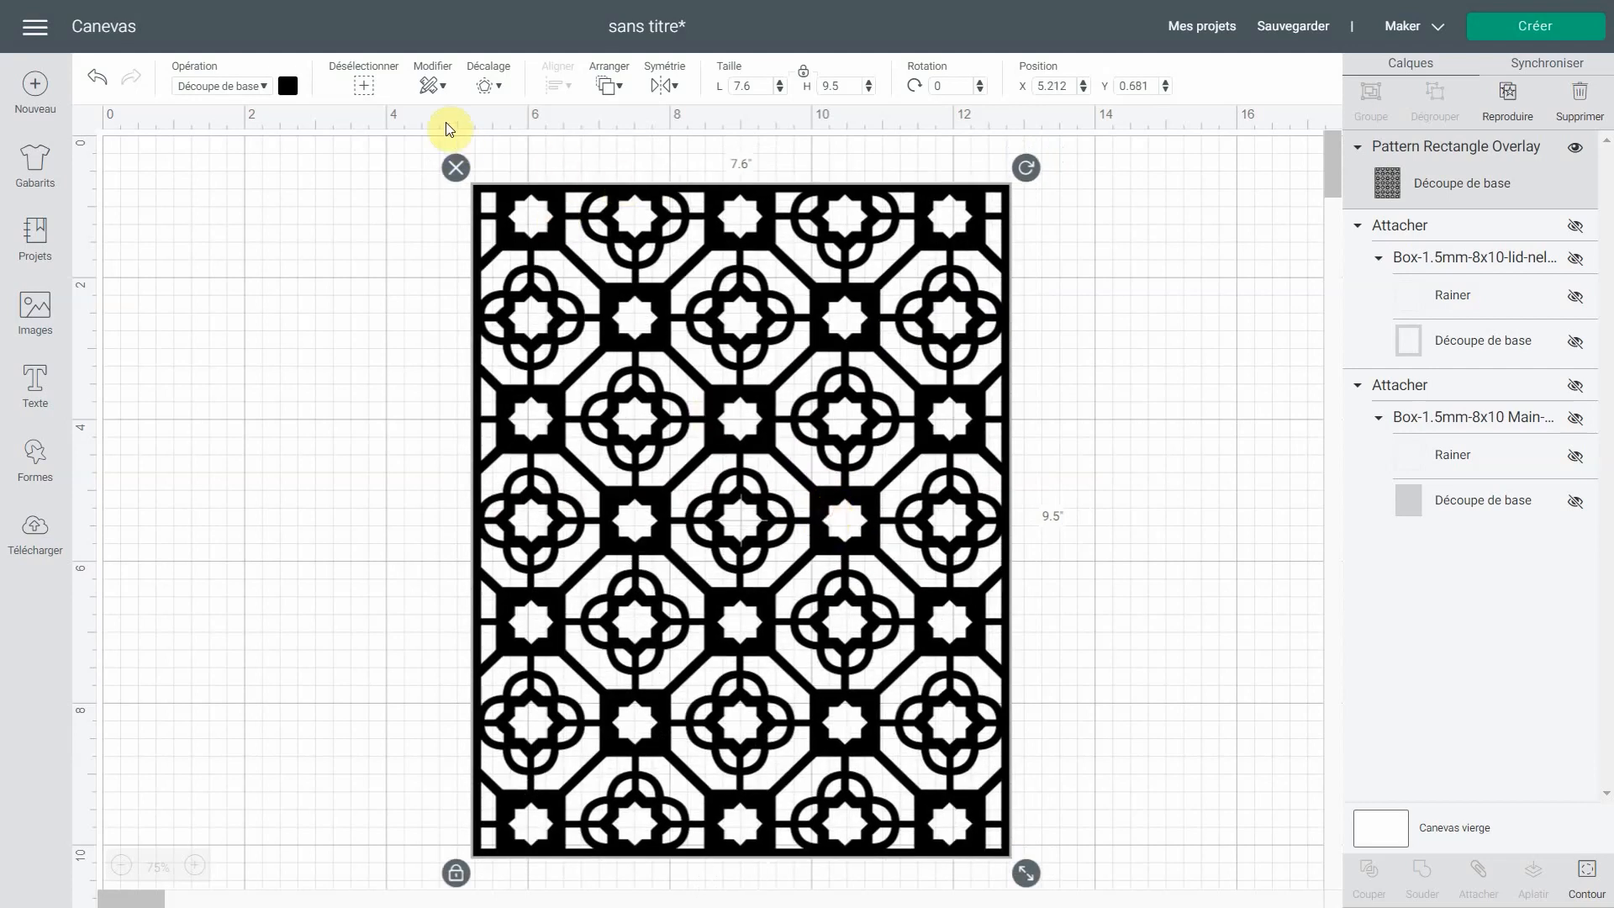
Change the pattern's material colour from black to pale yellow
click(290, 87)
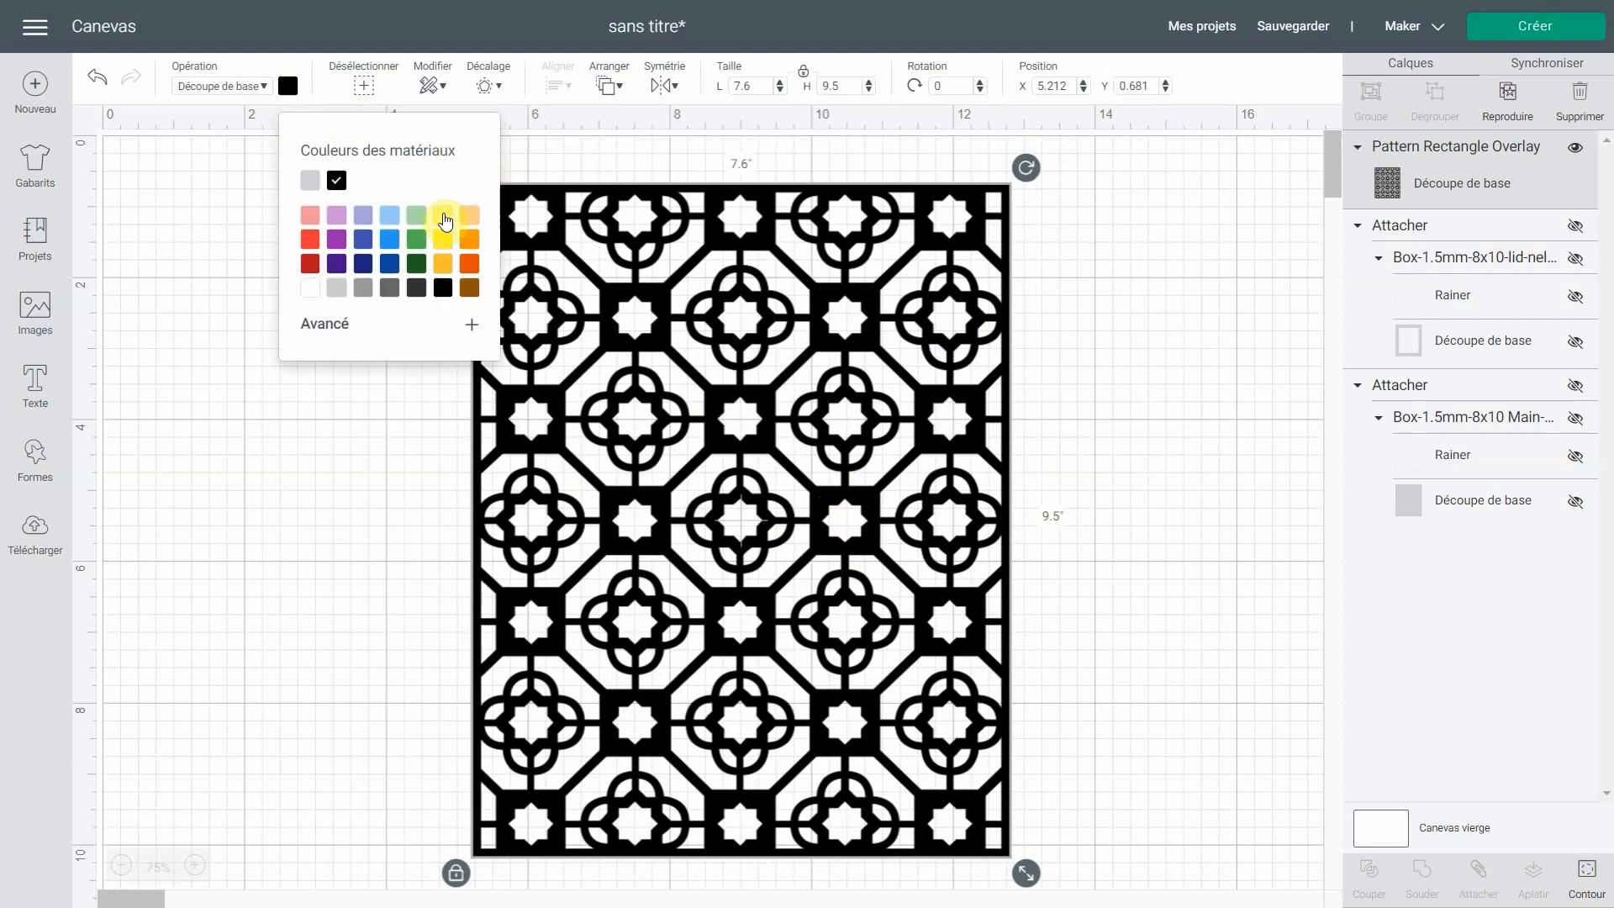
click(443, 216)
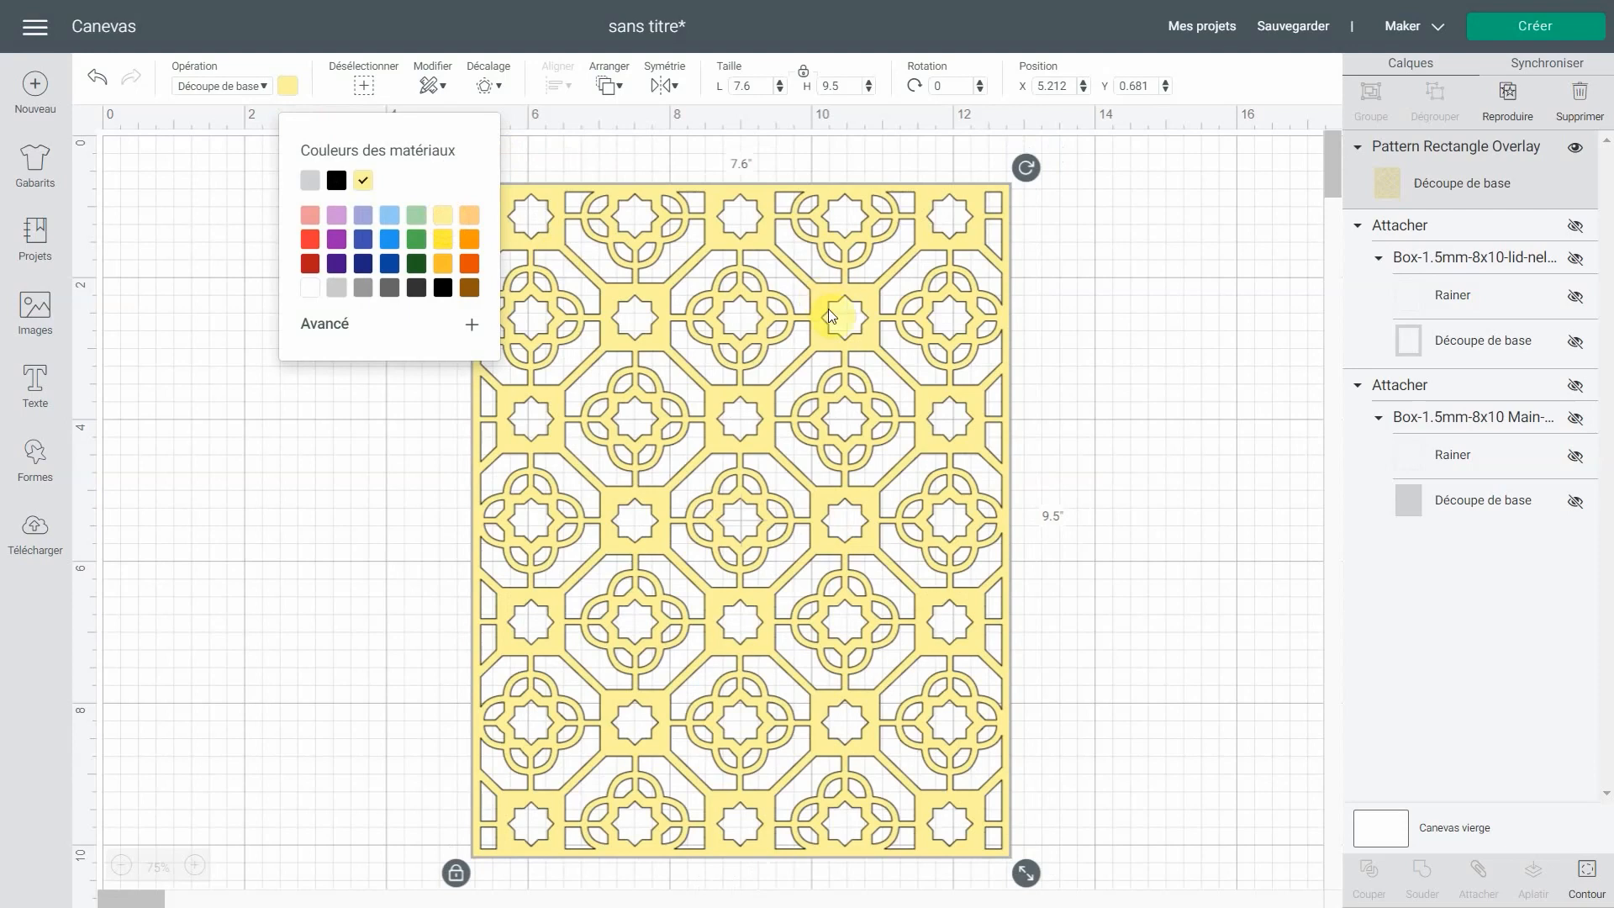
click(816, 364)
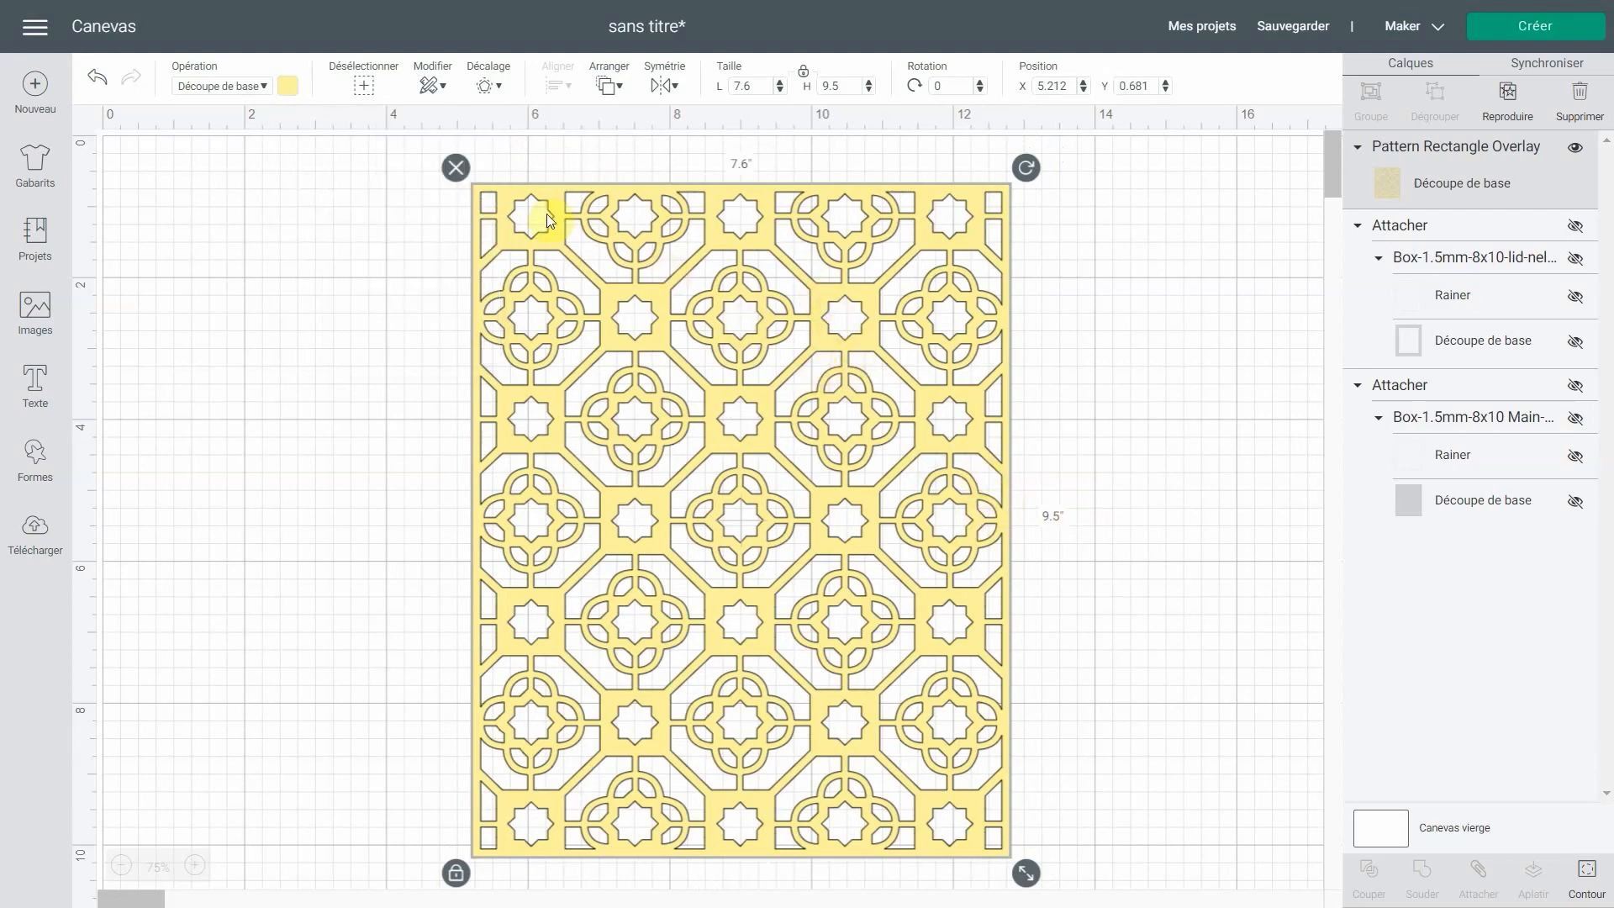
Apply a 0.1 inch offset with rounded corners to the yellow pattern and briefly hide the pattern to inspect the offset alone
click(503, 83)
drag(586, 219, 557, 220)
text(.1)
click(556, 287)
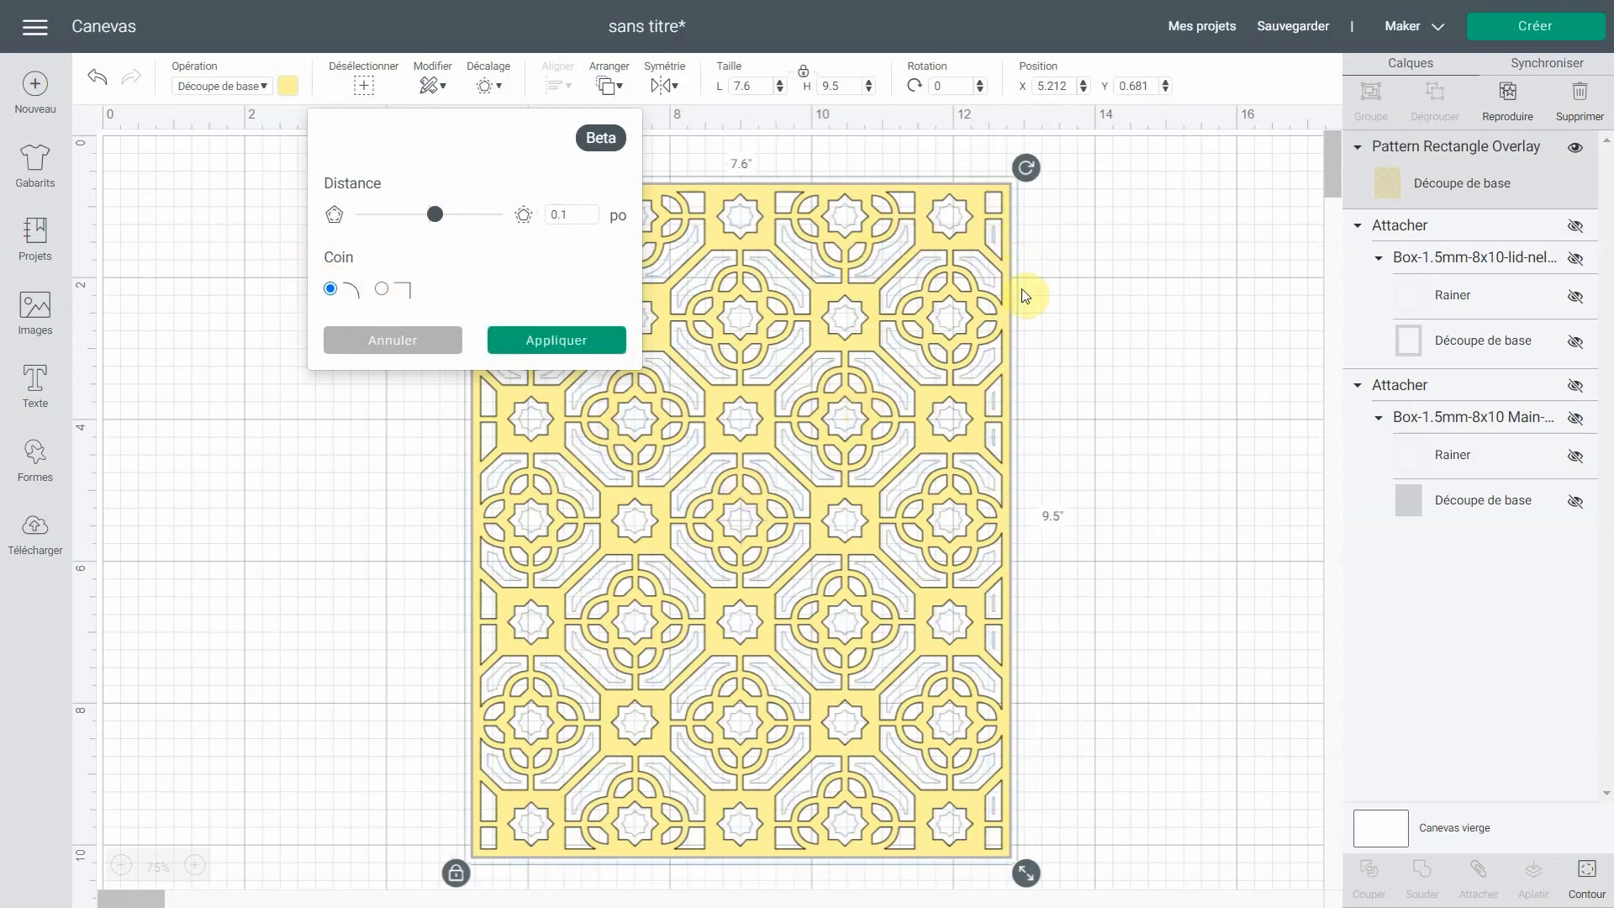
click(572, 340)
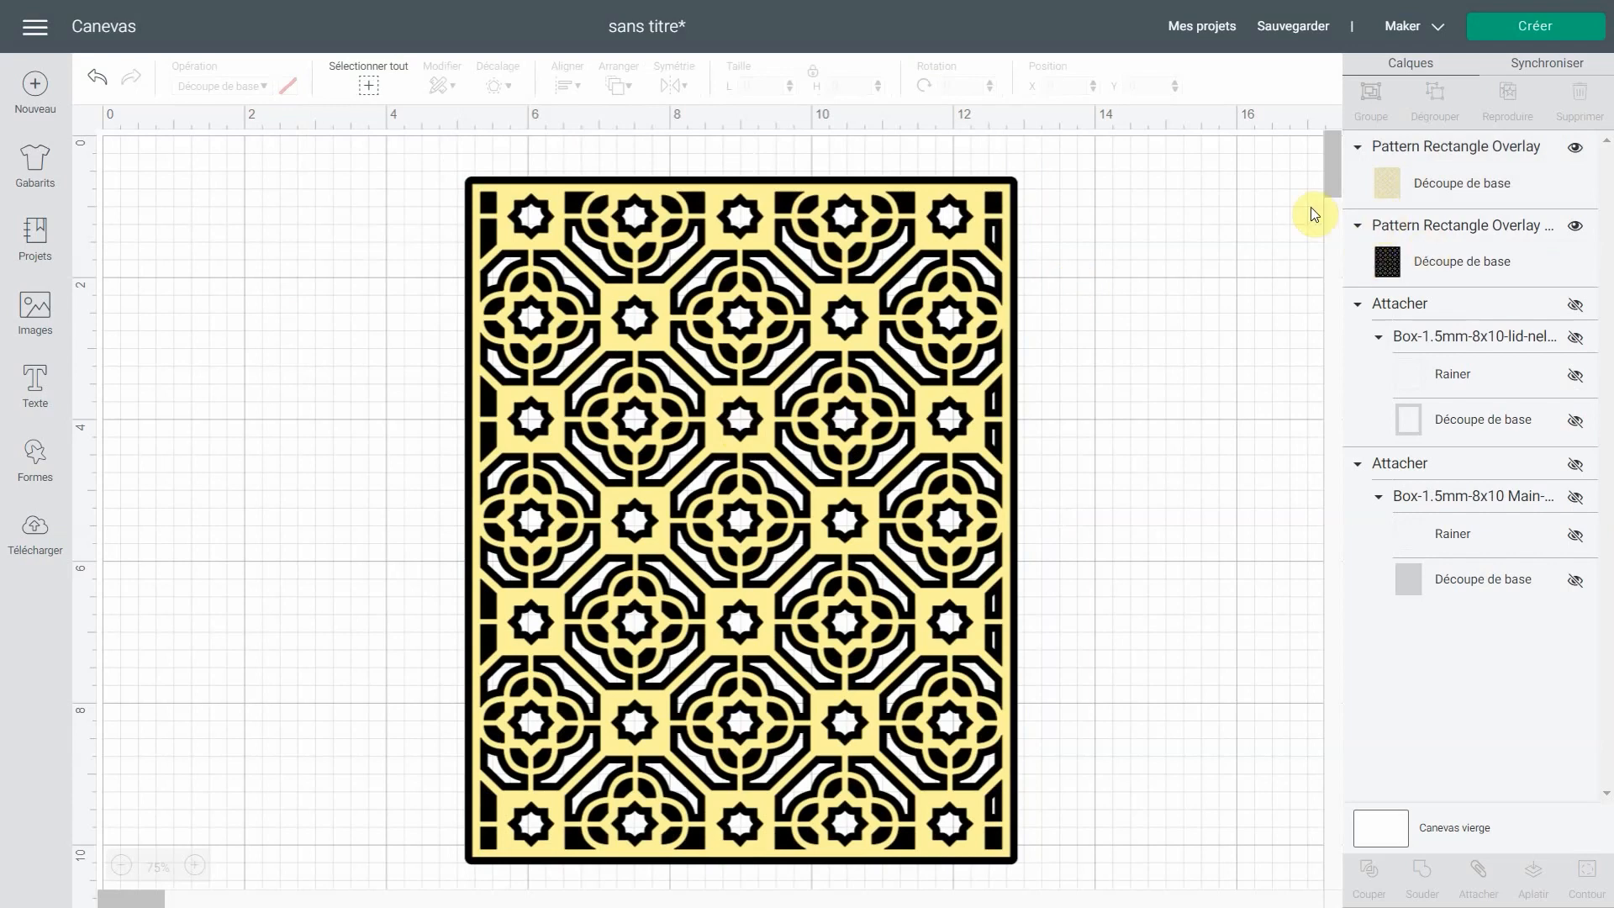
click(1575, 151)
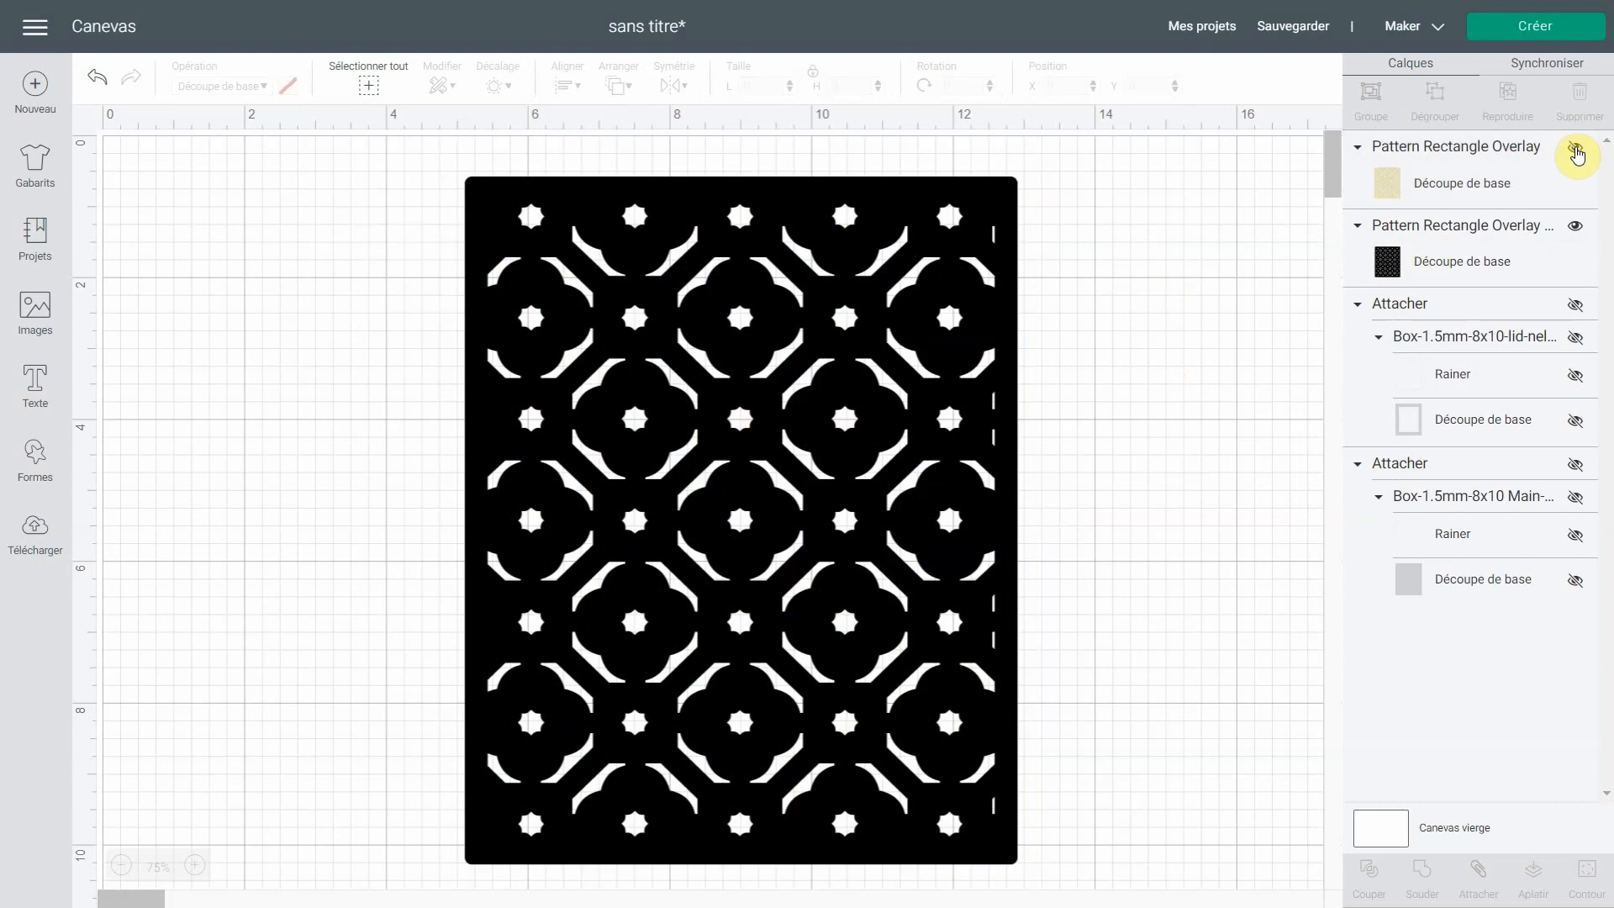
click(1575, 151)
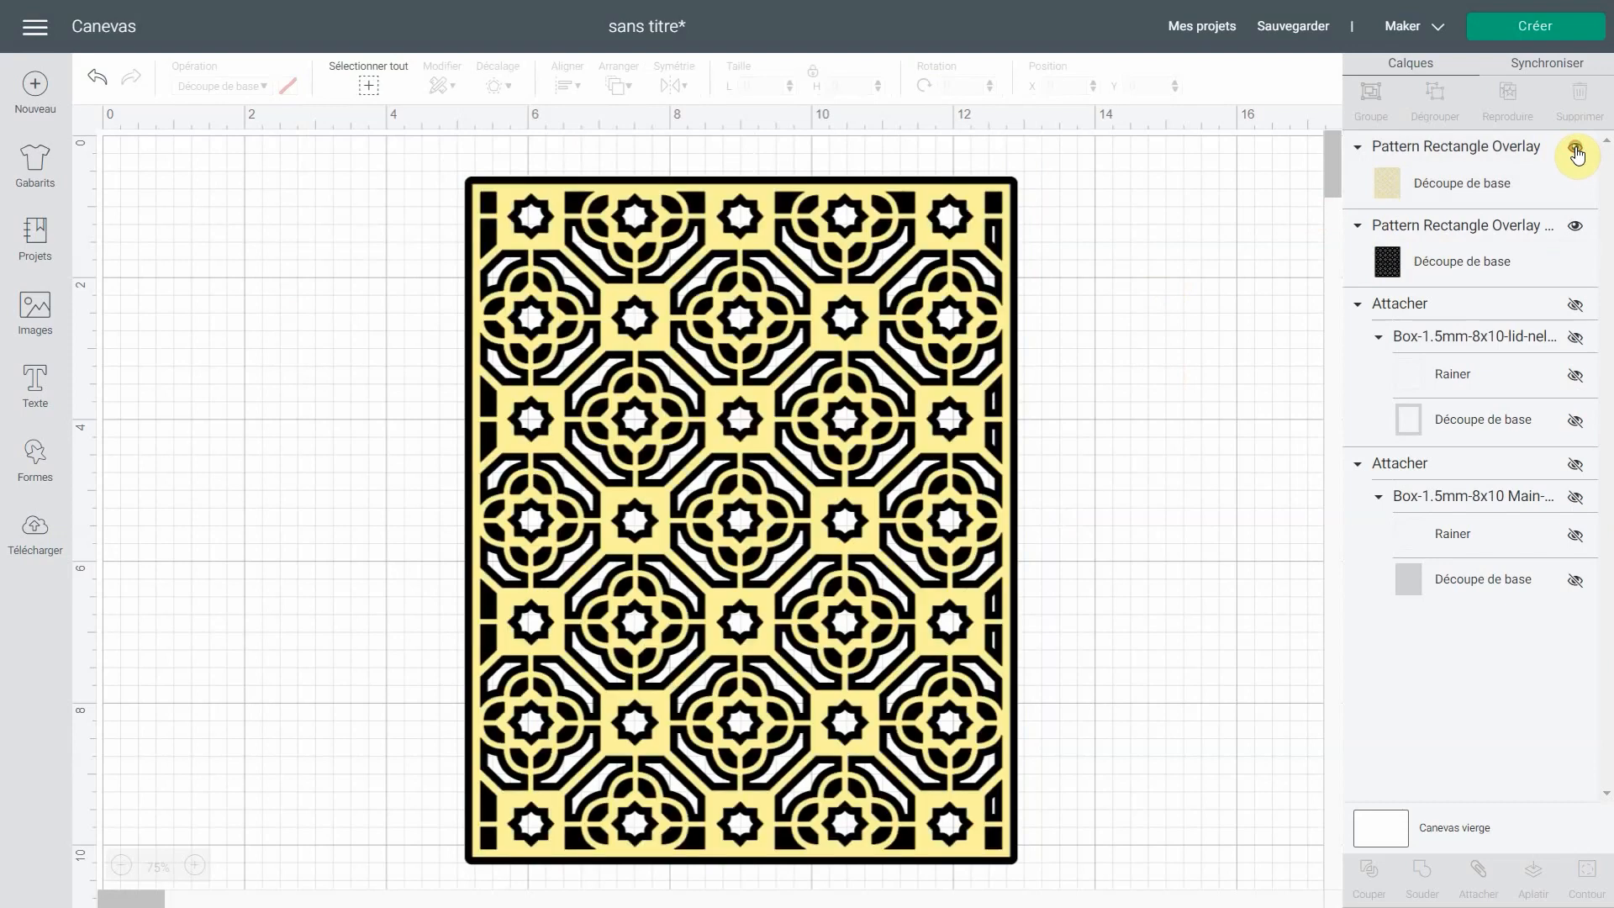
Recolour the pattern's black offset layer light pink
click(1417, 267)
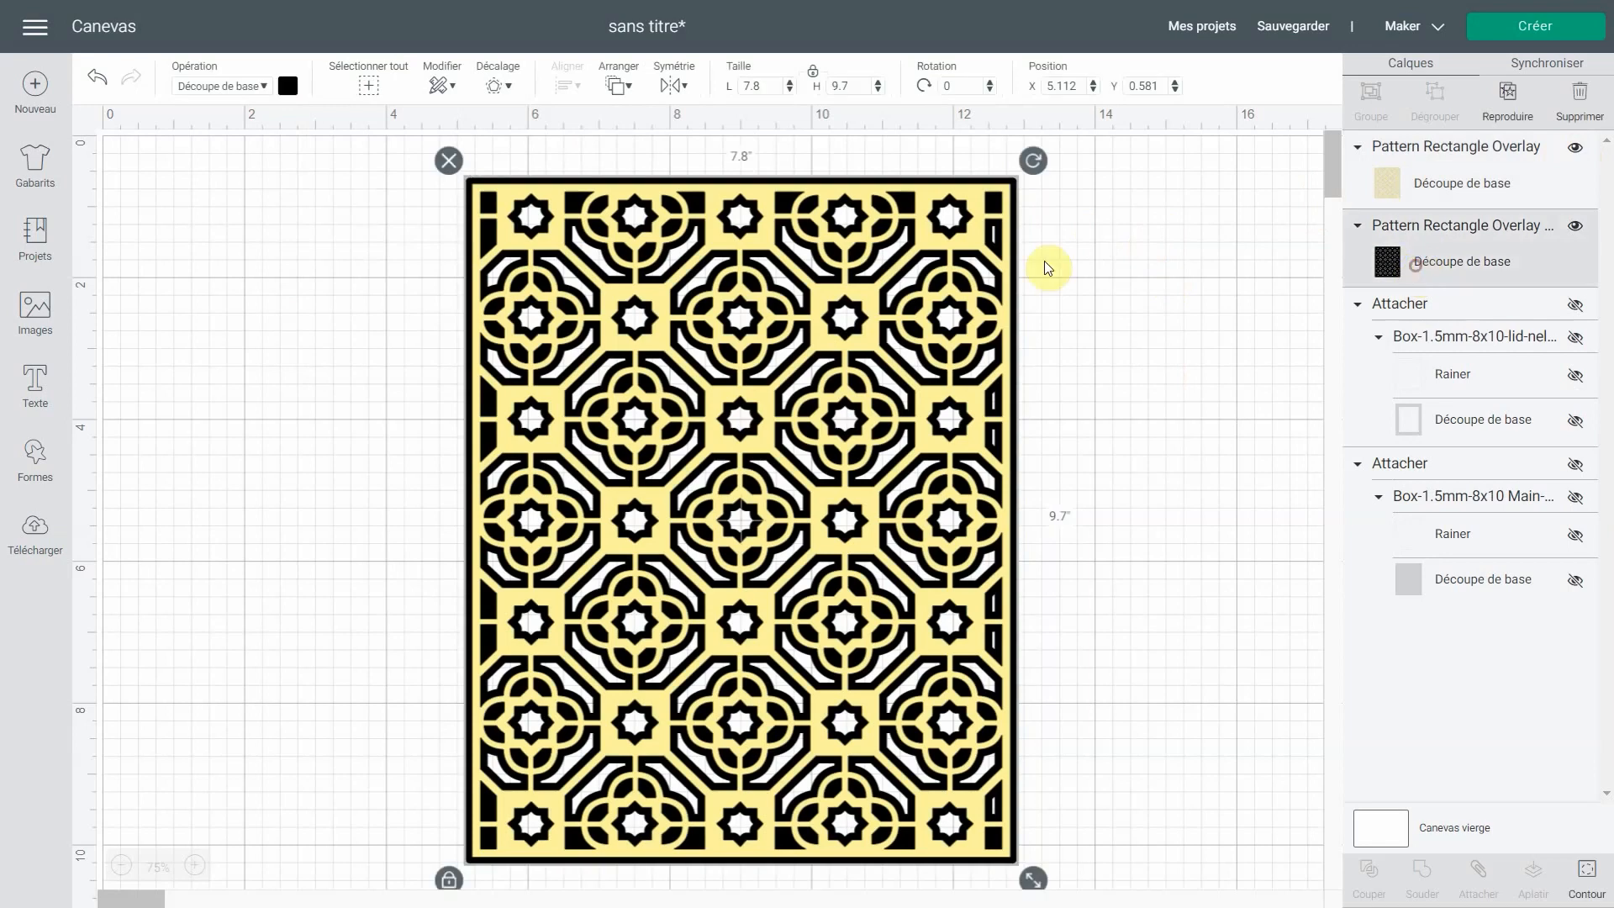
click(290, 87)
click(311, 217)
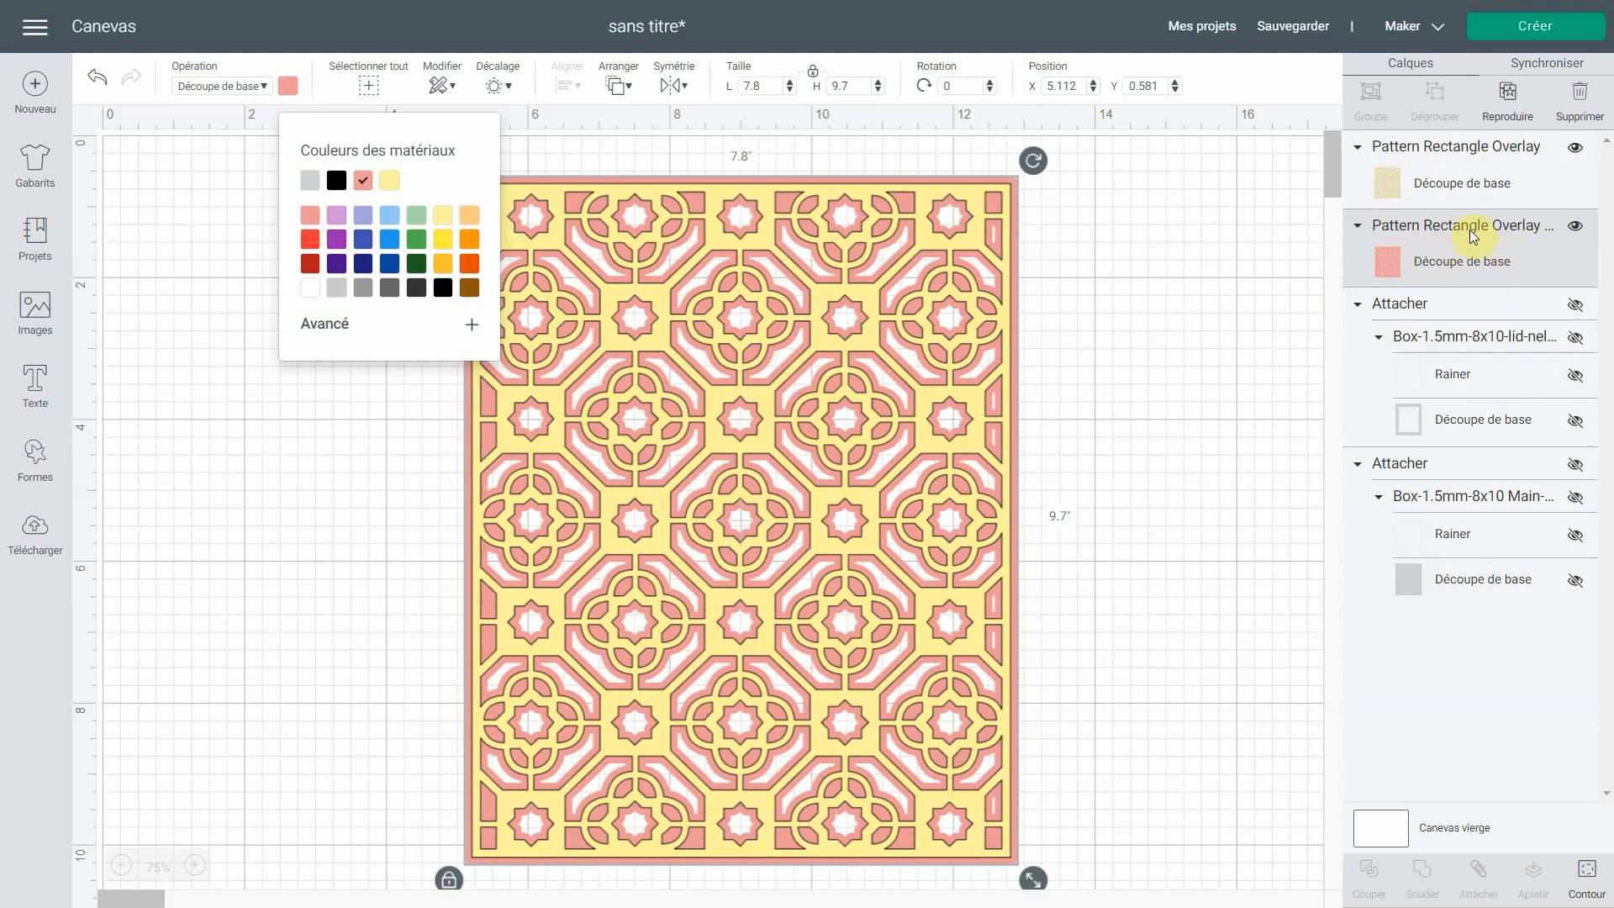
Apply a 0.1 inch offset with rounded corners to the pink layer, and hide the yellow and pink layers
click(512, 87)
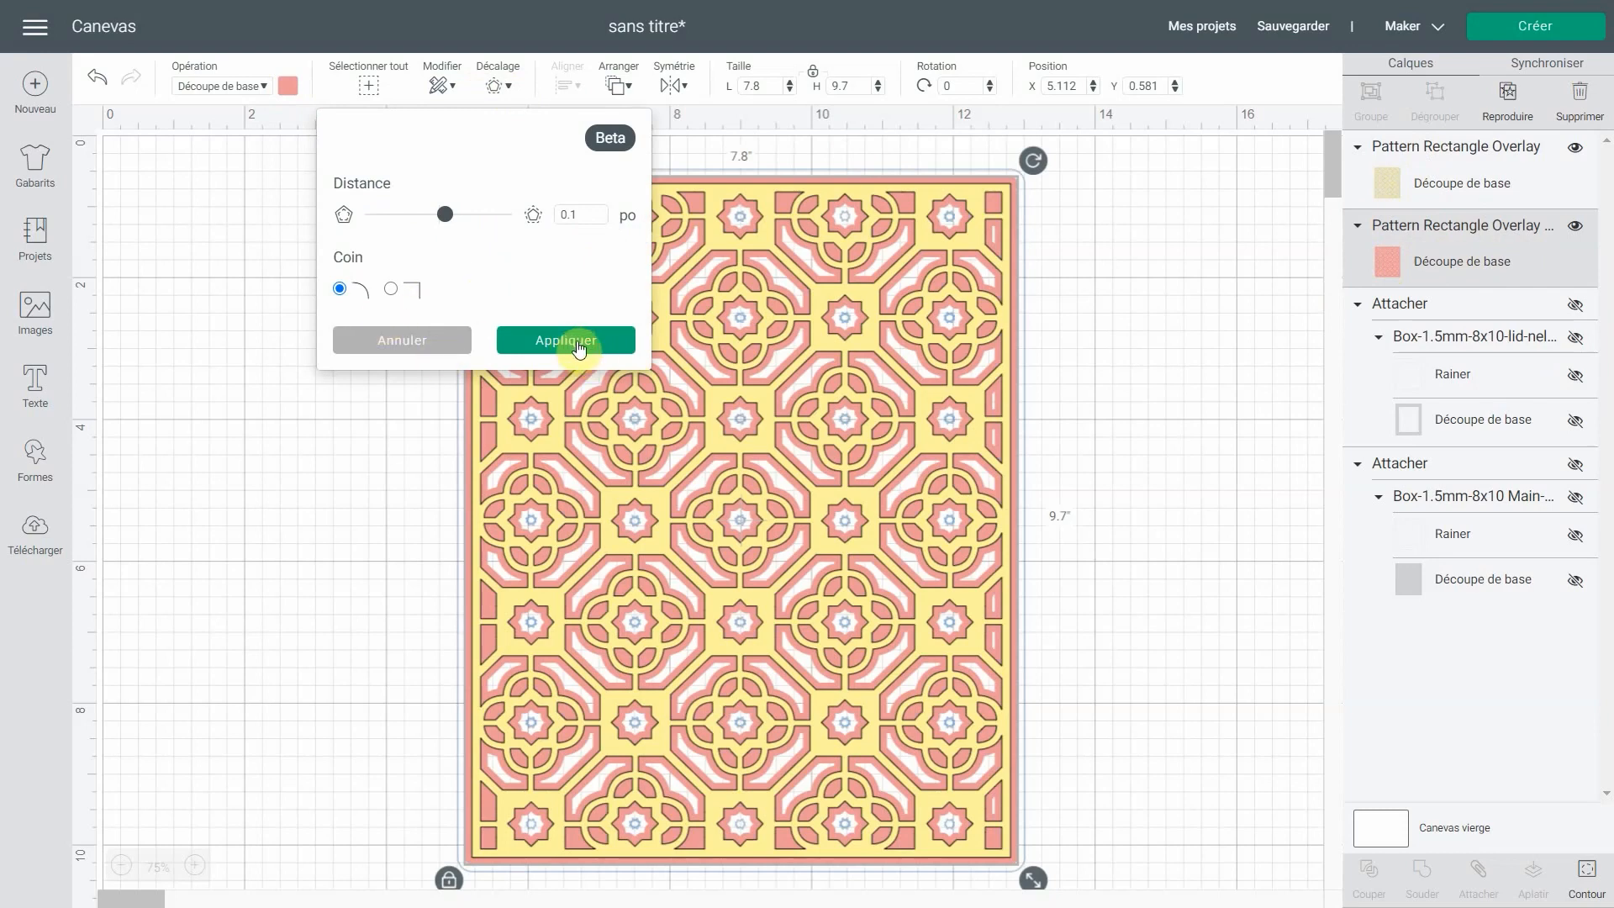
click(579, 342)
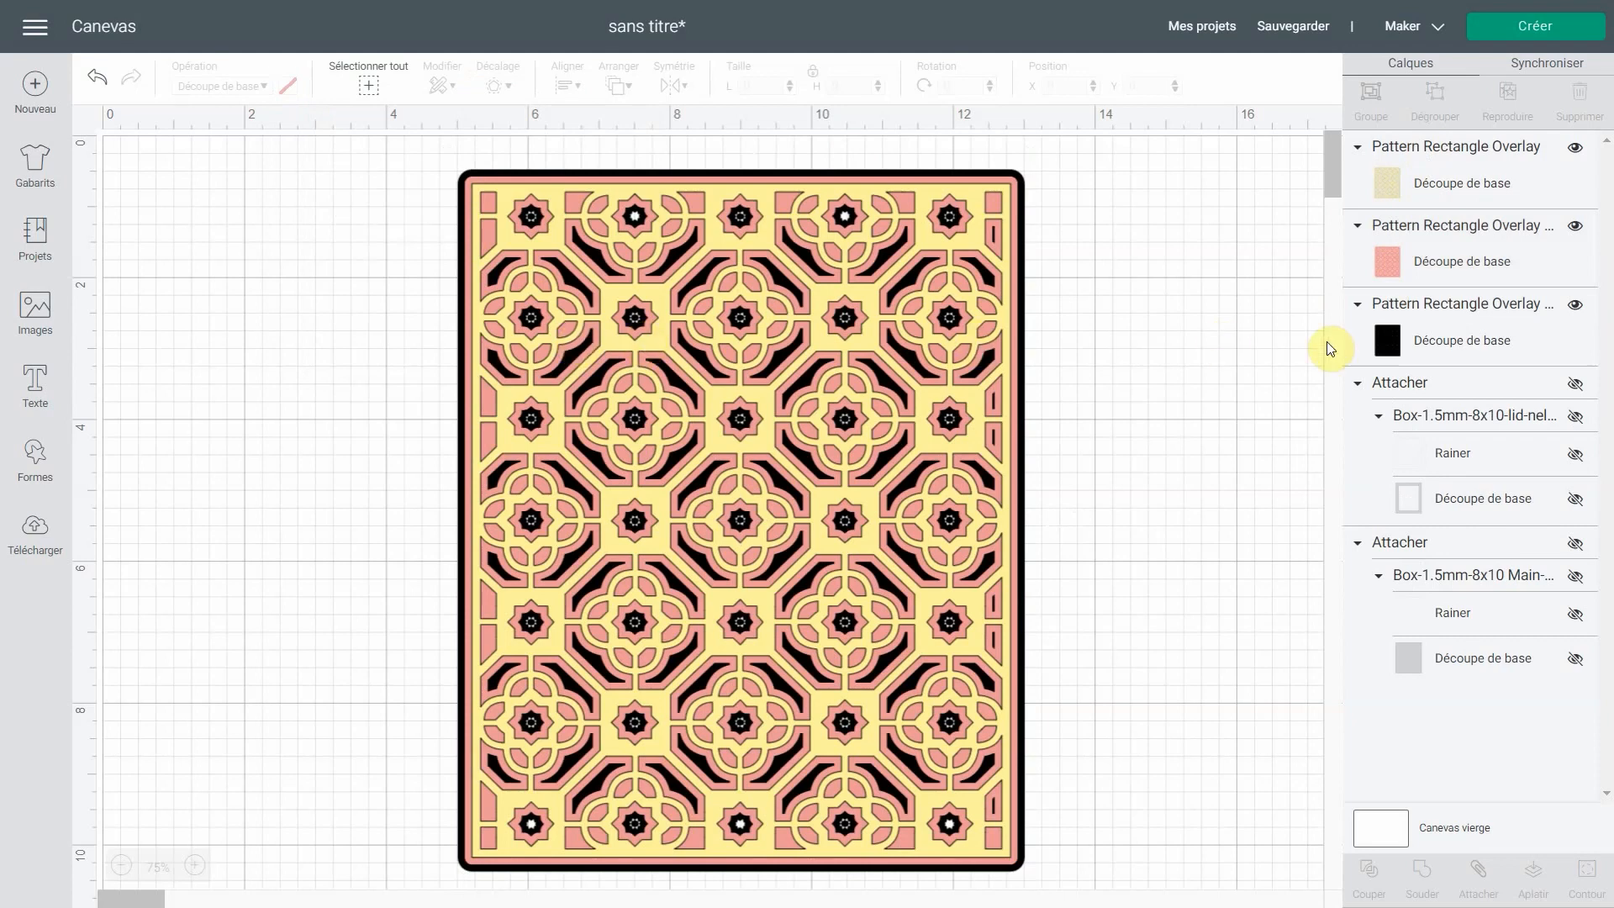
click(1575, 151)
click(1573, 227)
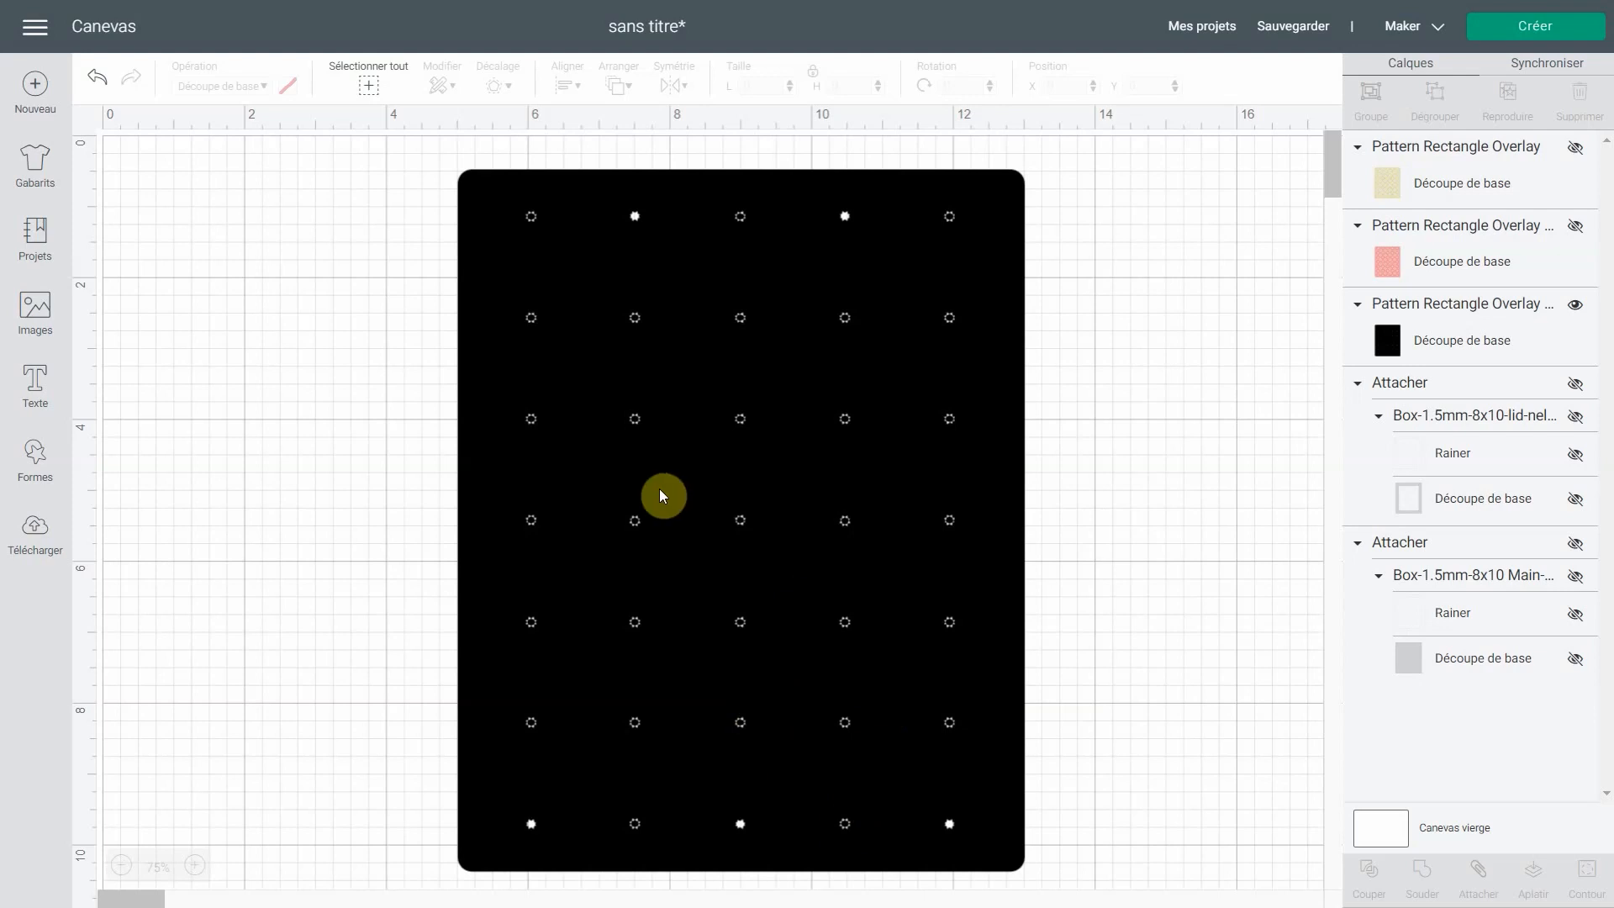
Hide all the inner contours of the black offset layer to make it a solid backing
click(1458, 346)
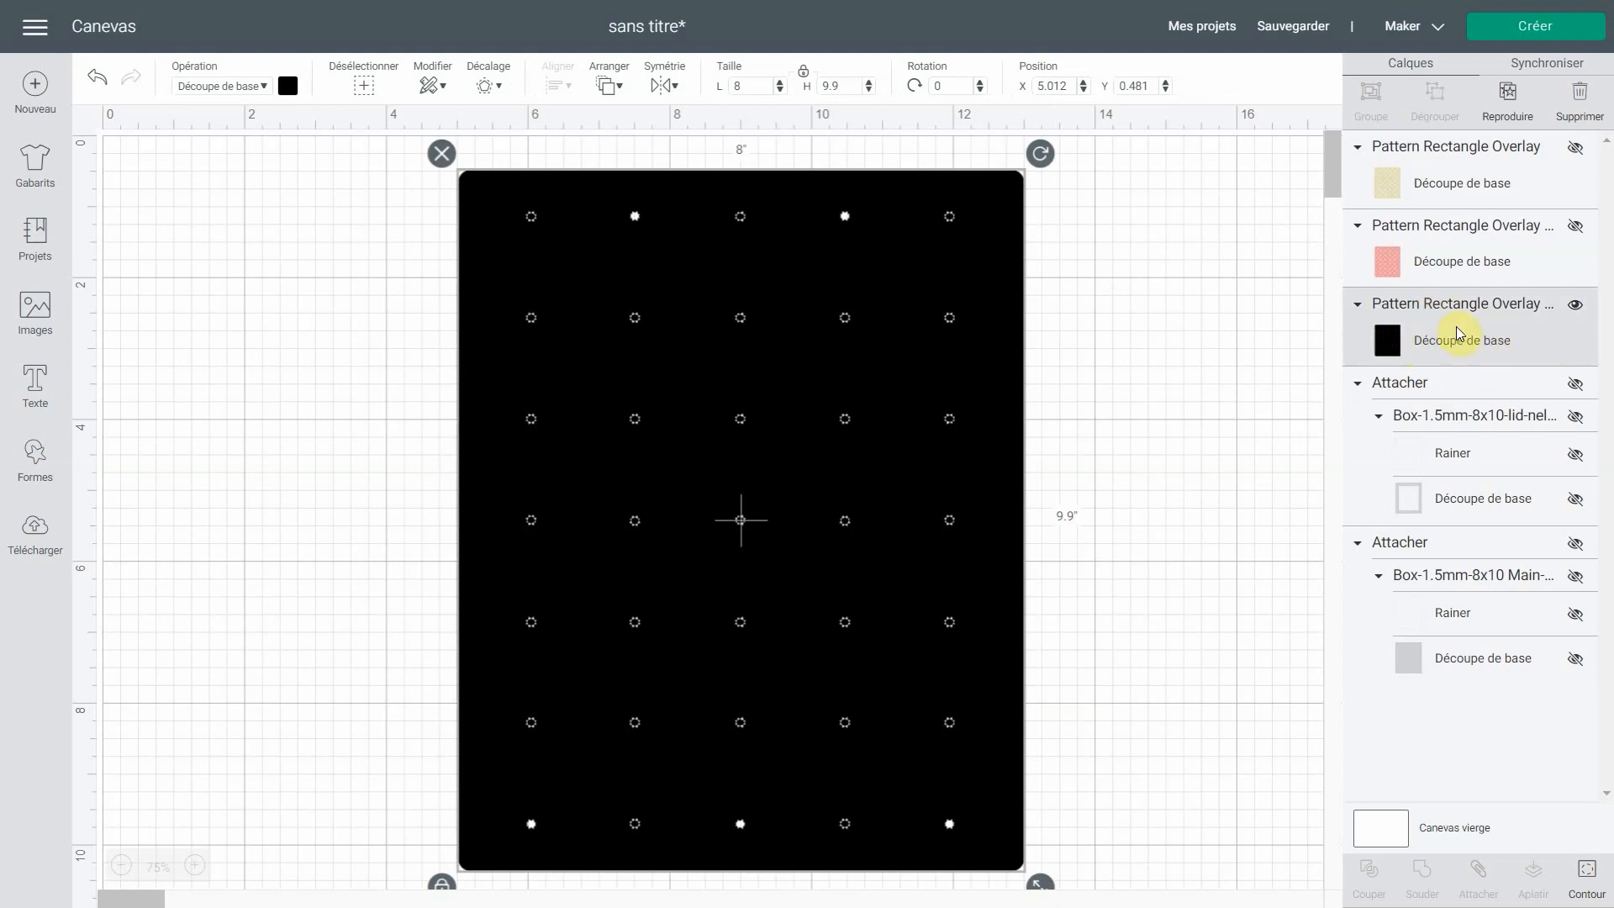
click(1597, 893)
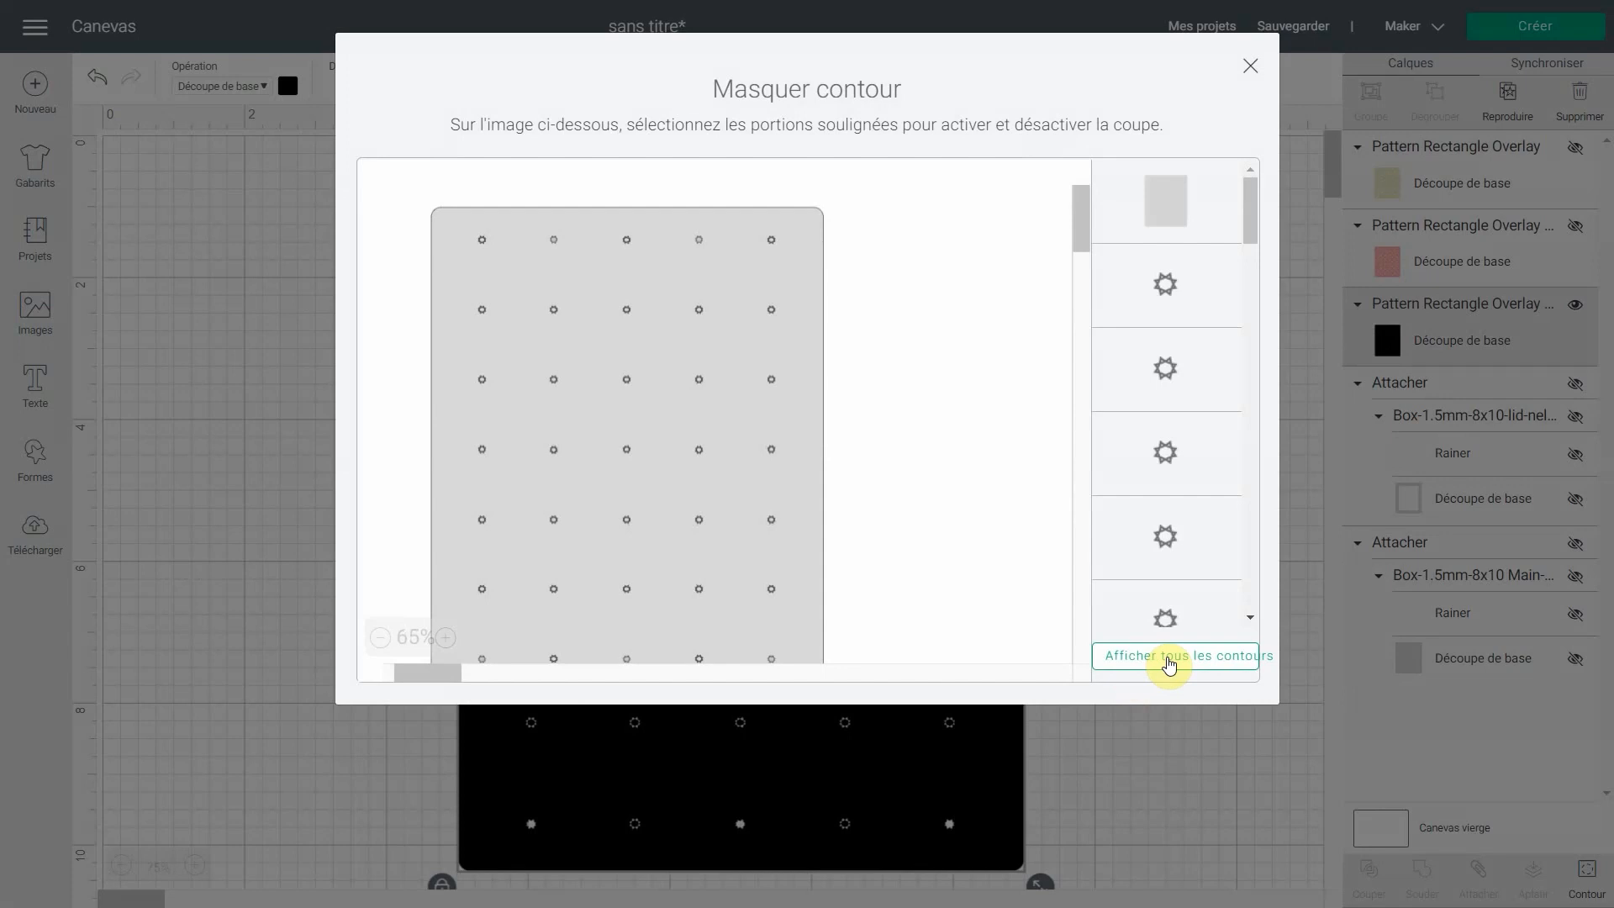
click(1166, 660)
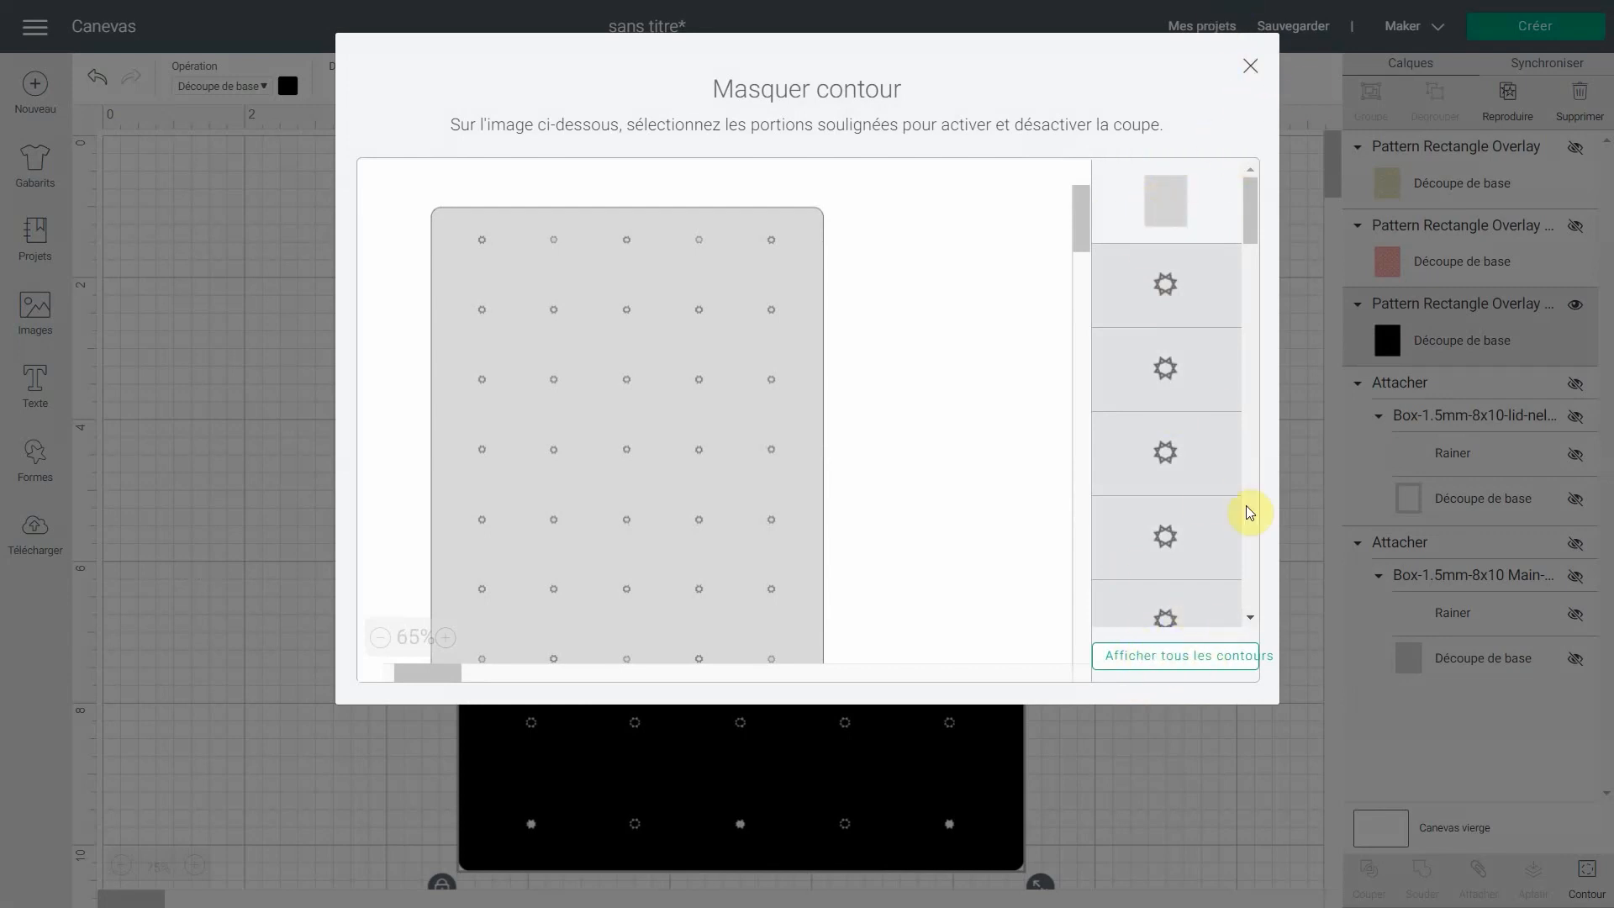
click(1248, 66)
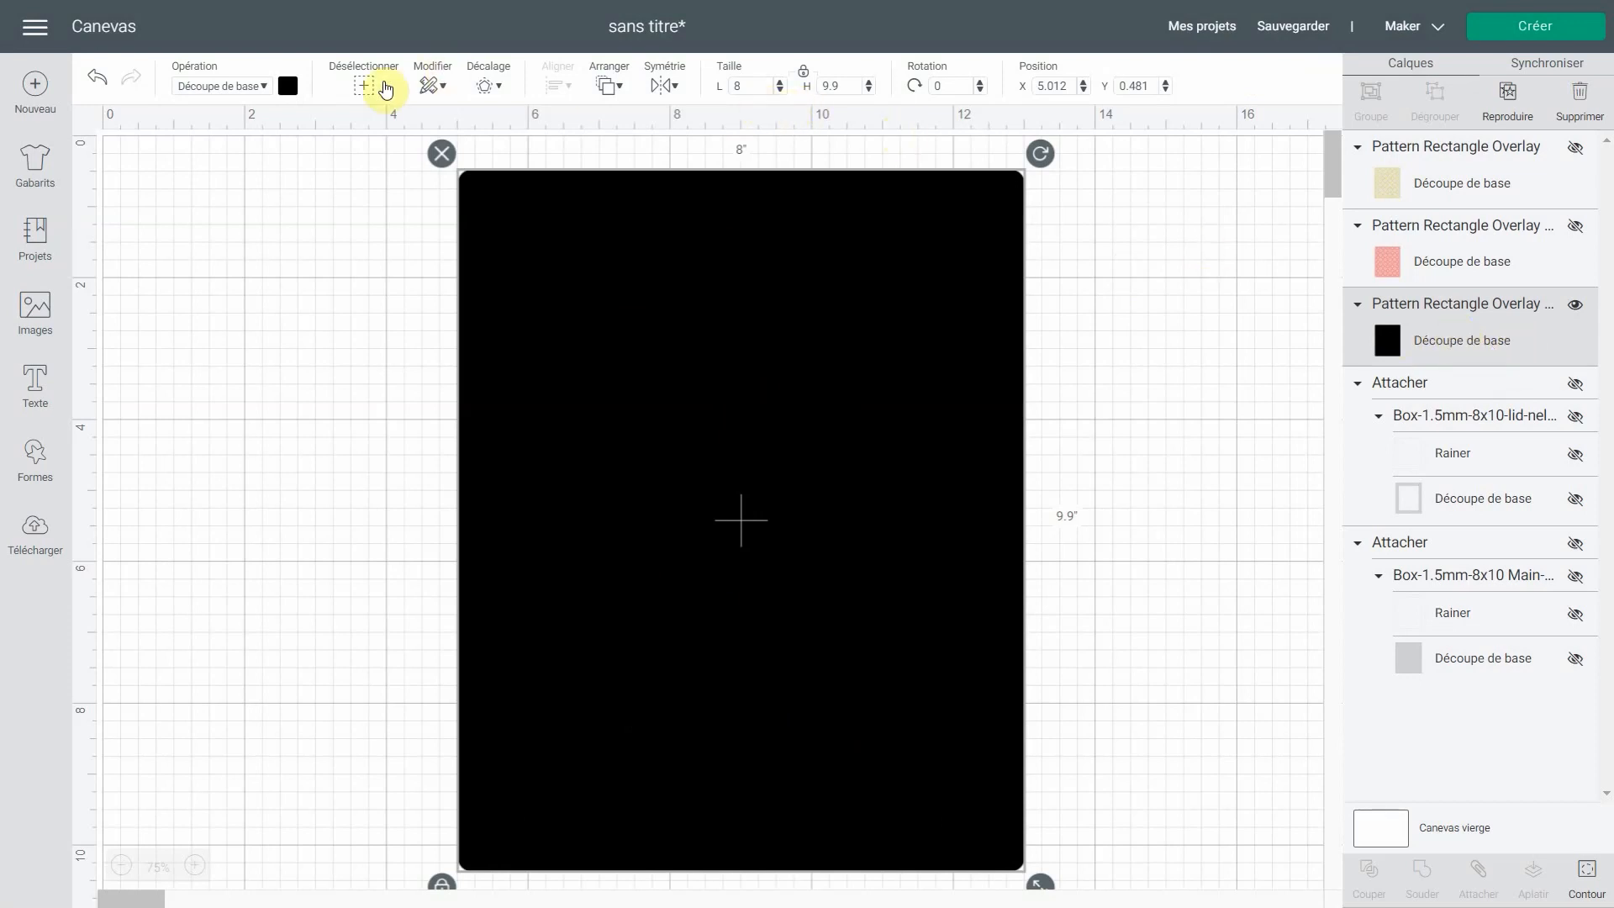
Recolour the solid black layer light purple and show the pink and yellow pattern layers again
click(287, 87)
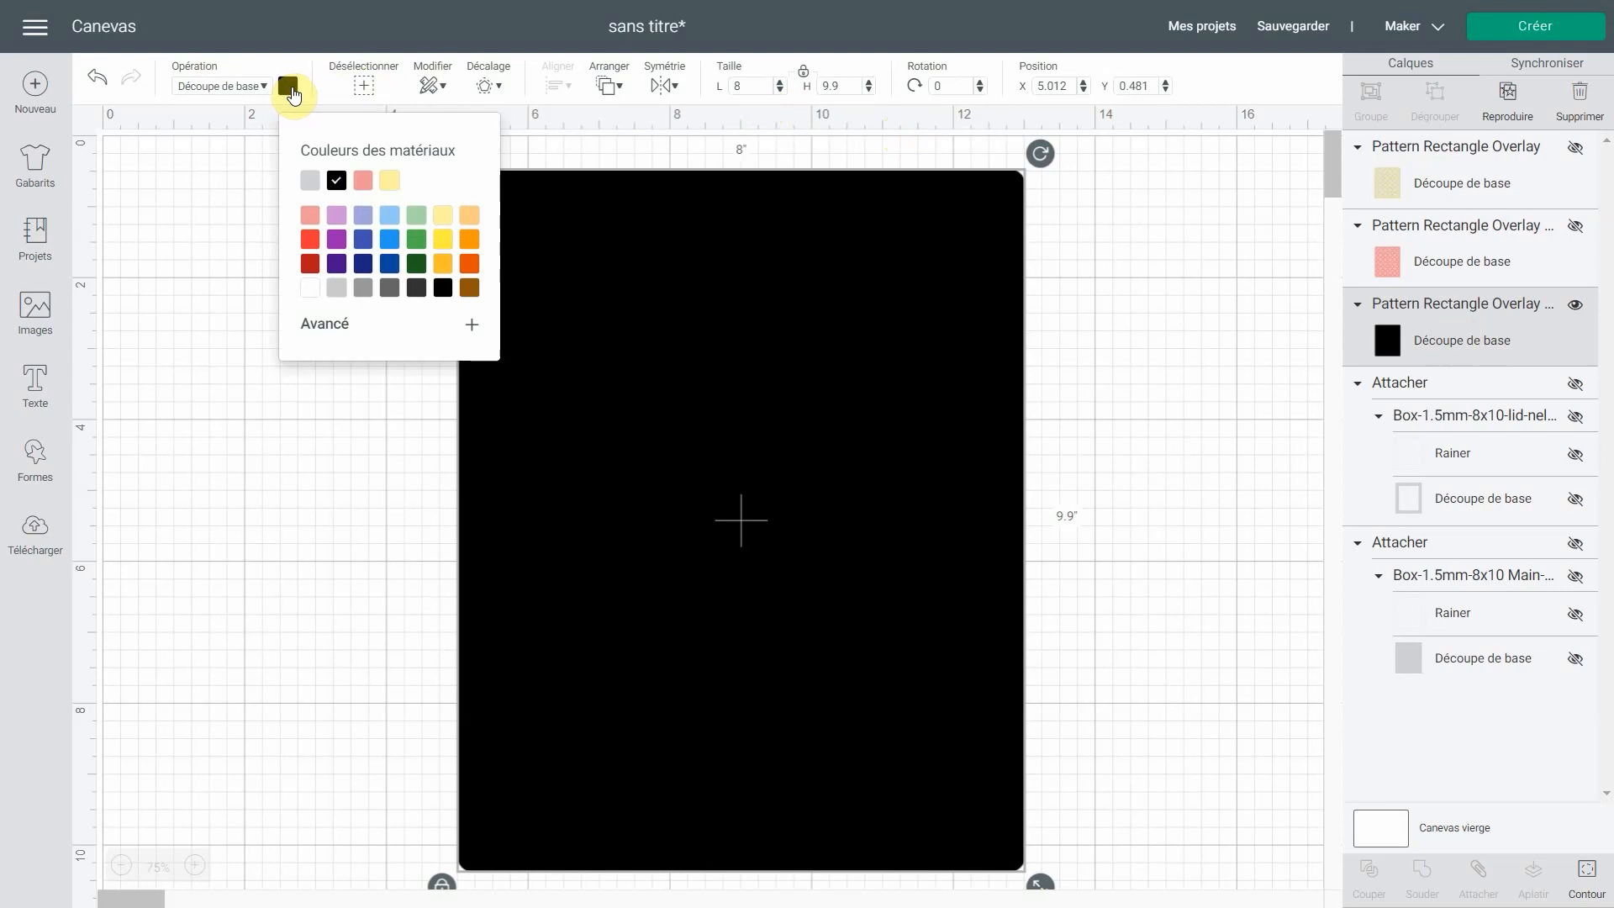
click(336, 224)
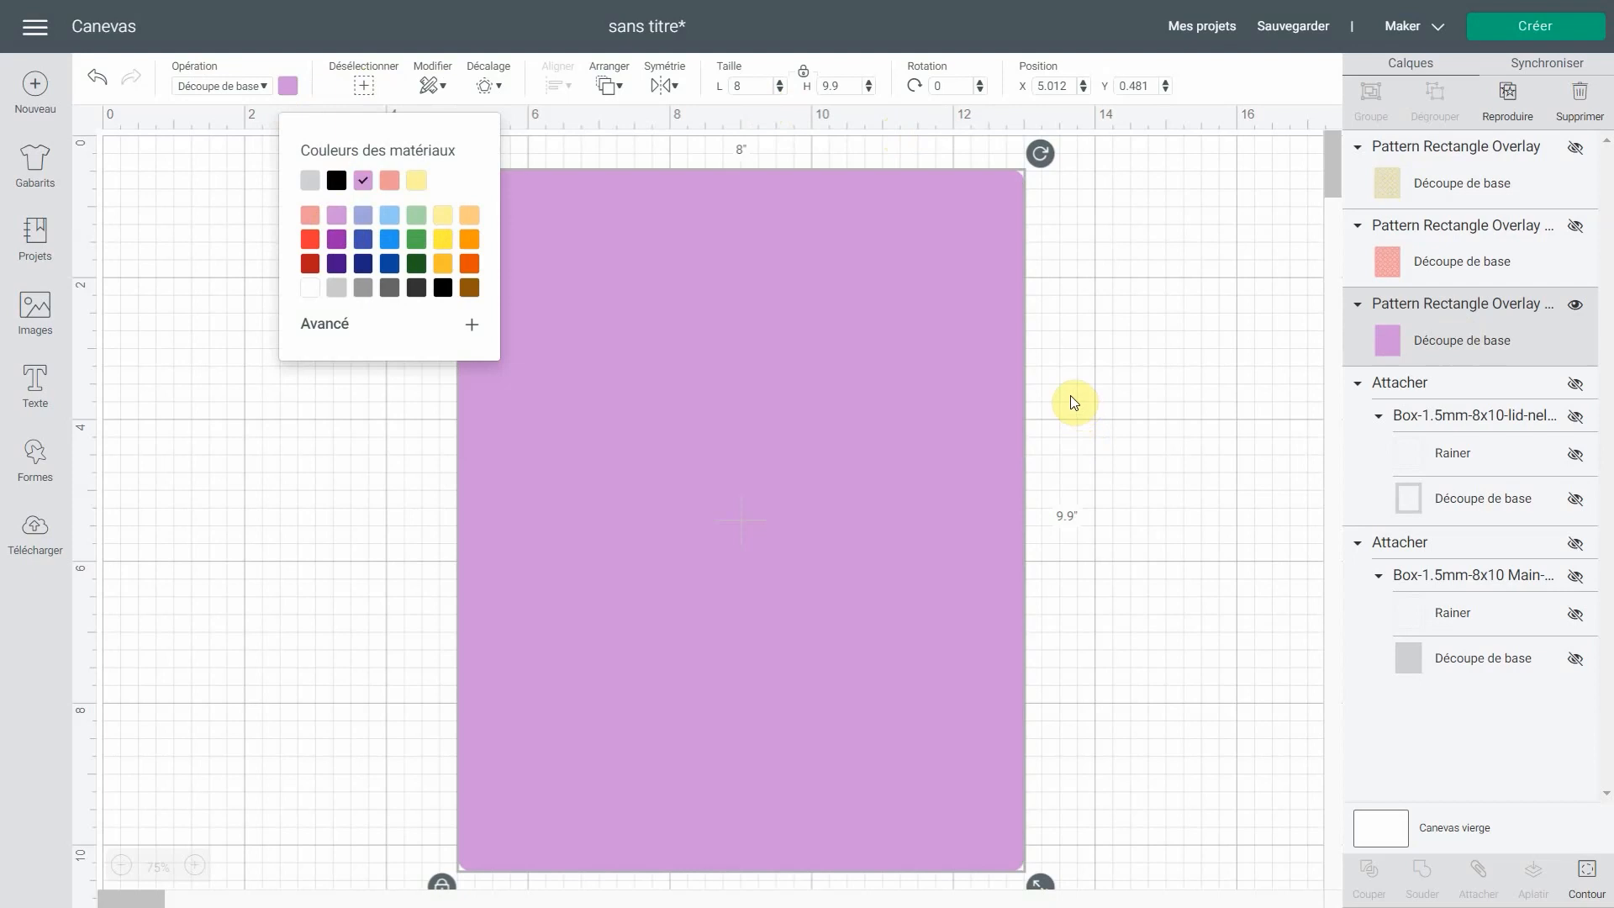
click(975, 411)
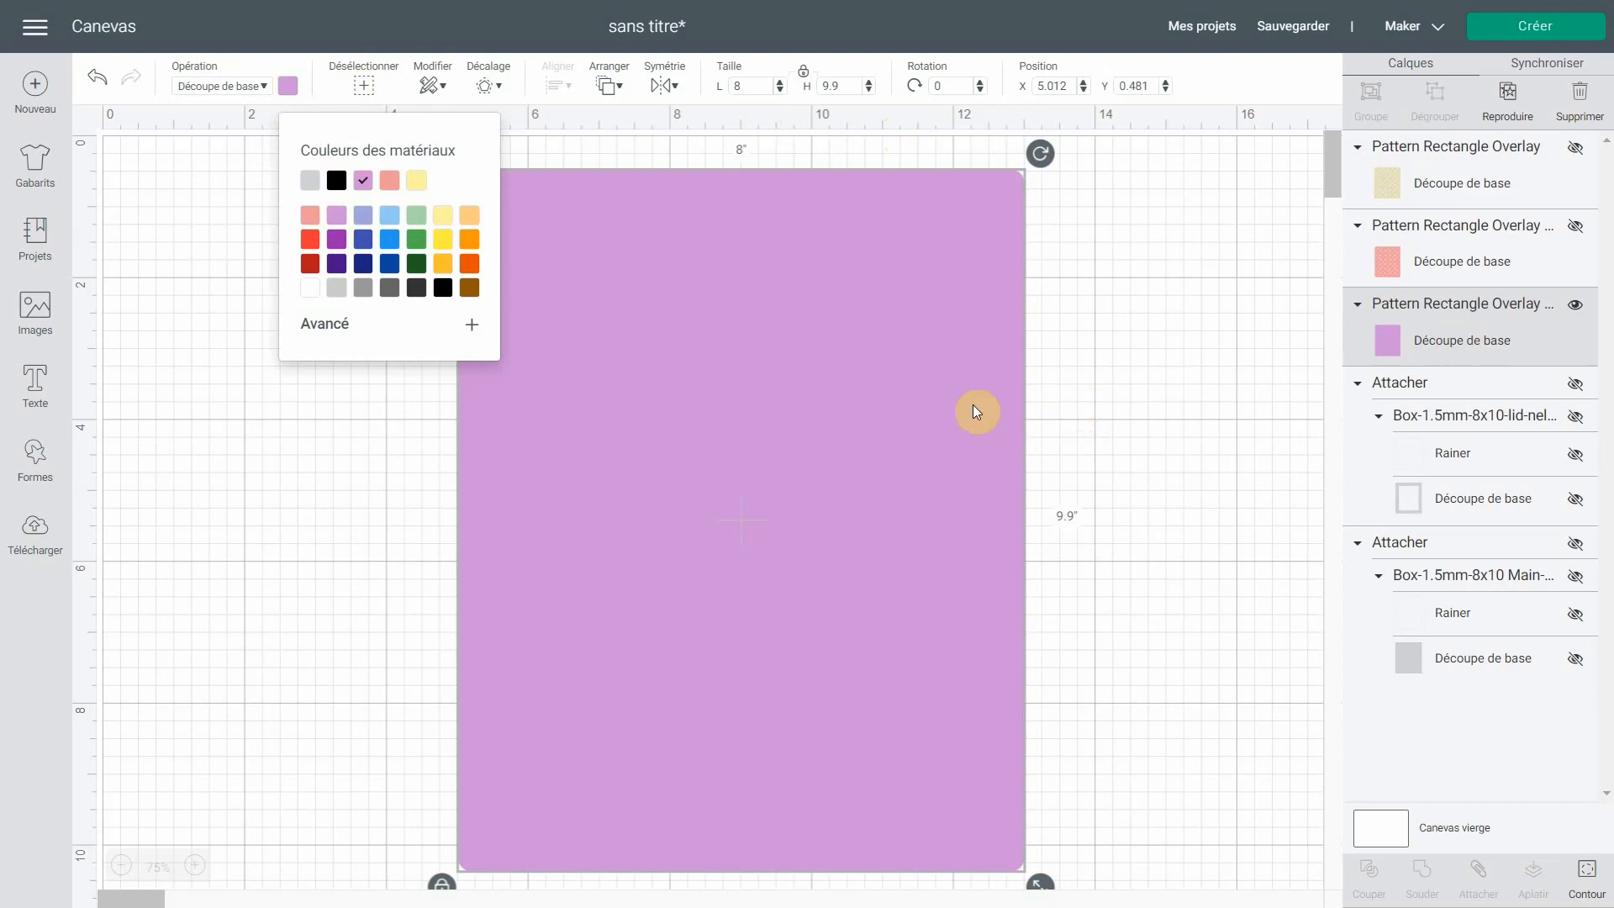
click(1463, 340)
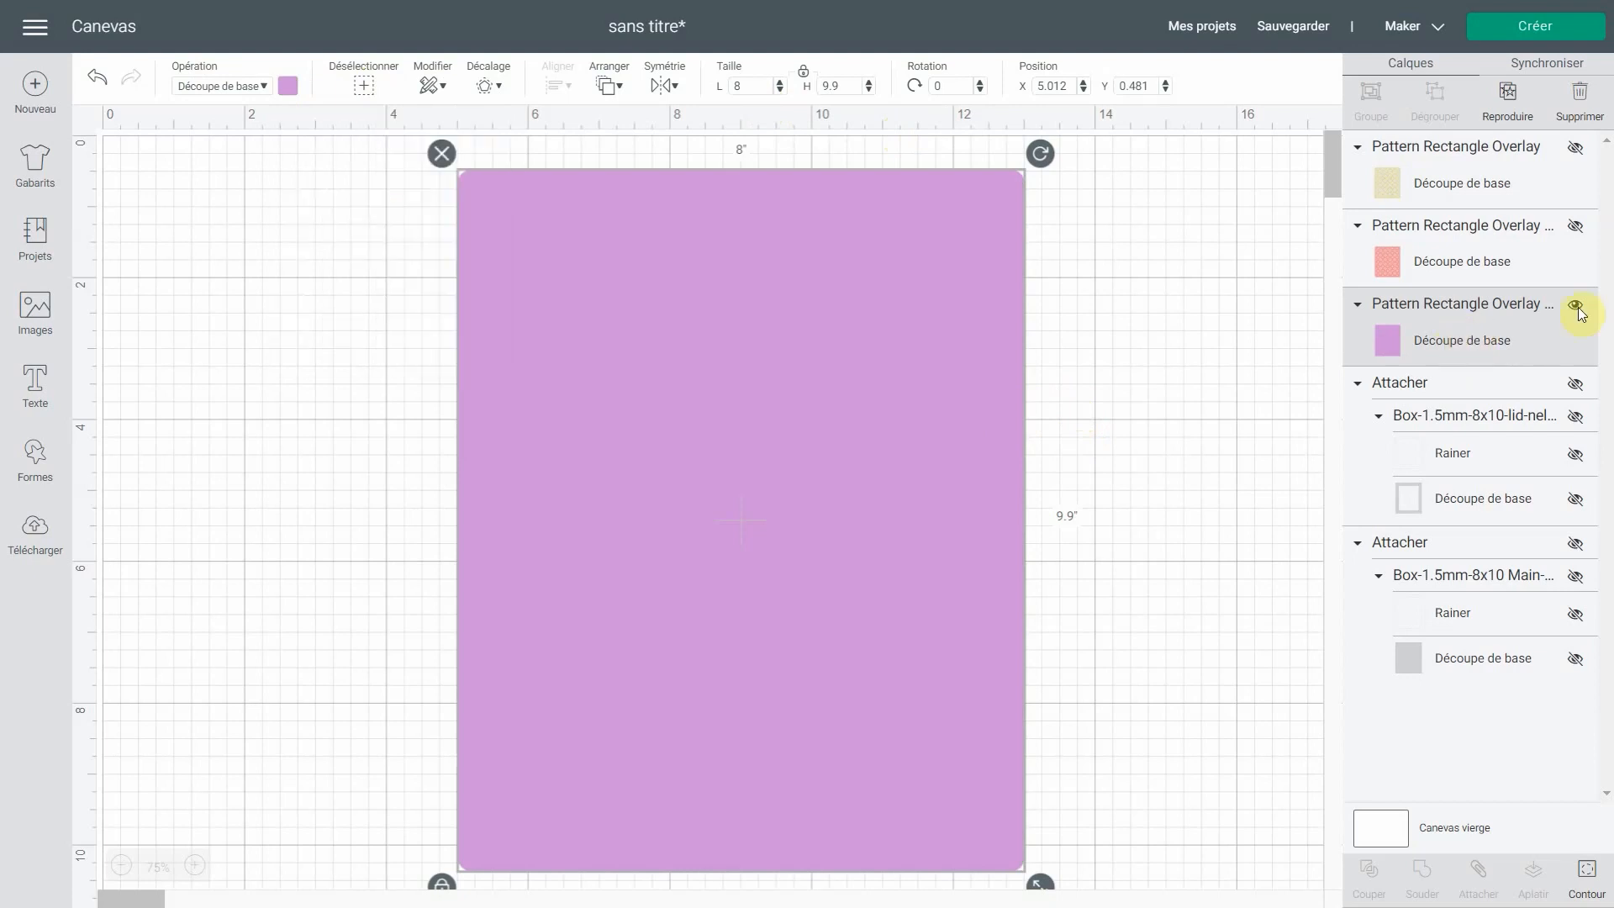
click(1575, 227)
click(1575, 151)
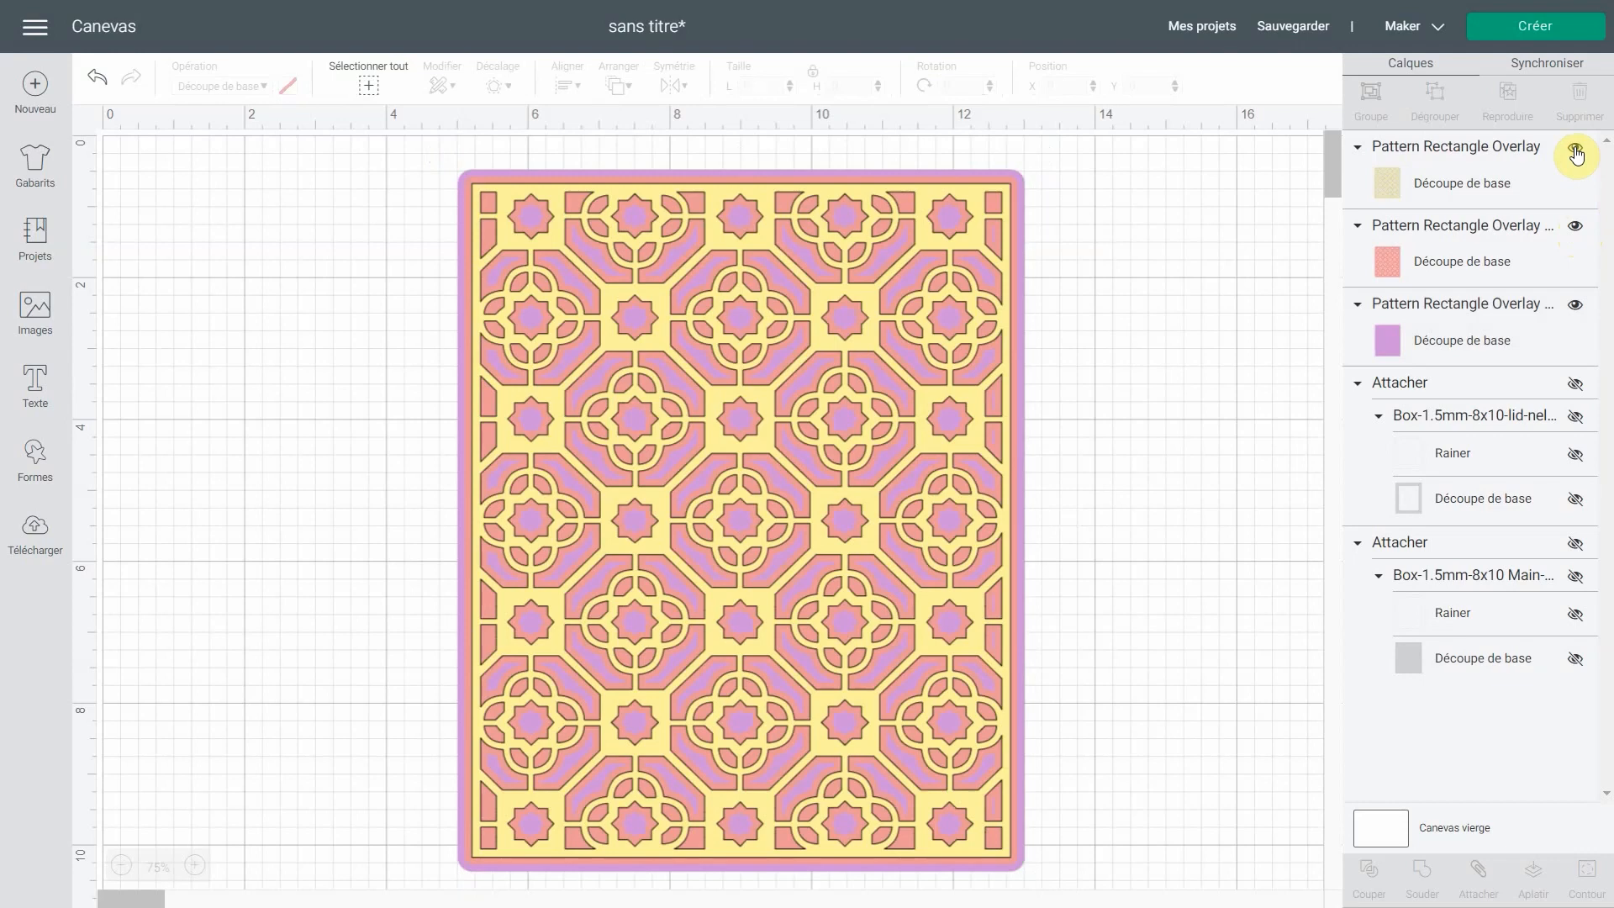
Duplicate the purple backing layer and recolour the copy pale blue (#c7e6ff)
click(1455, 329)
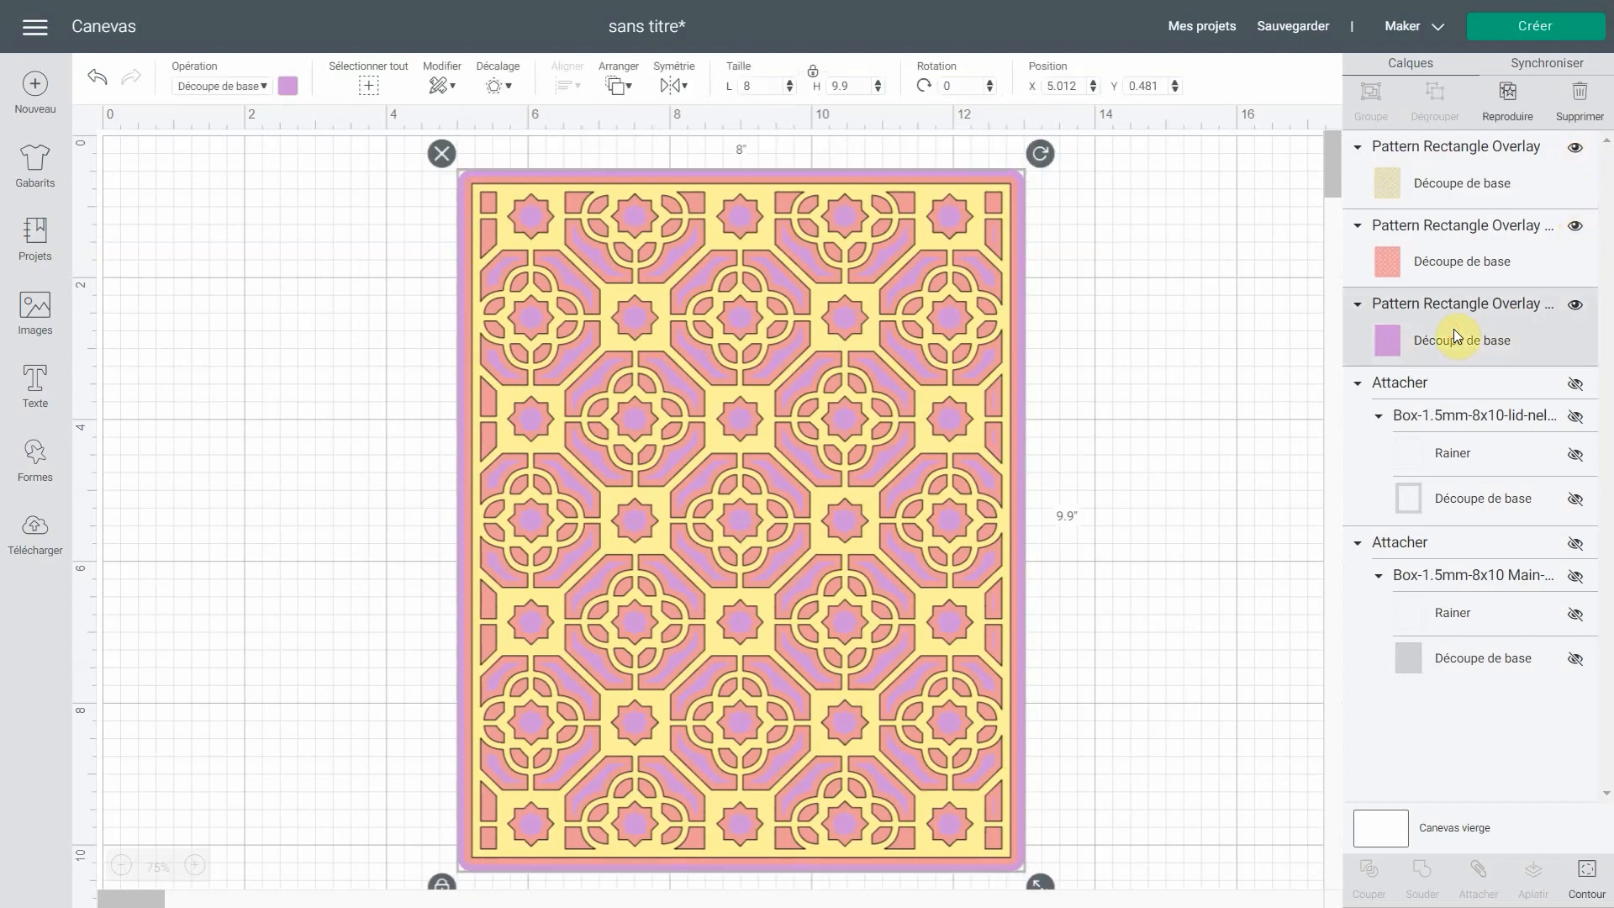
click(1518, 105)
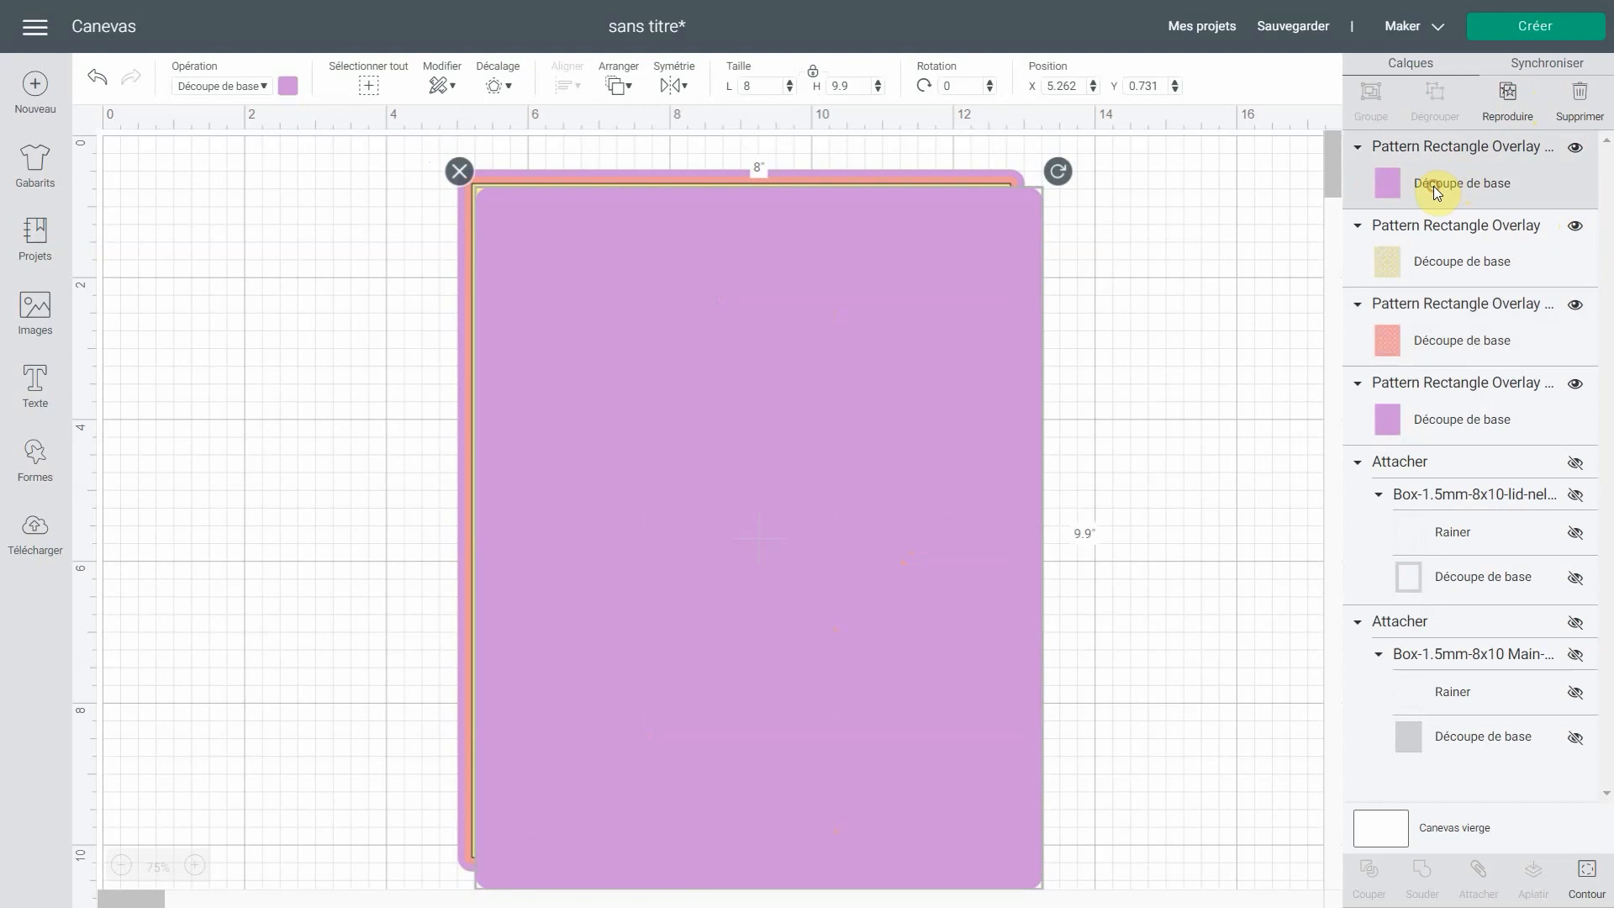
click(288, 87)
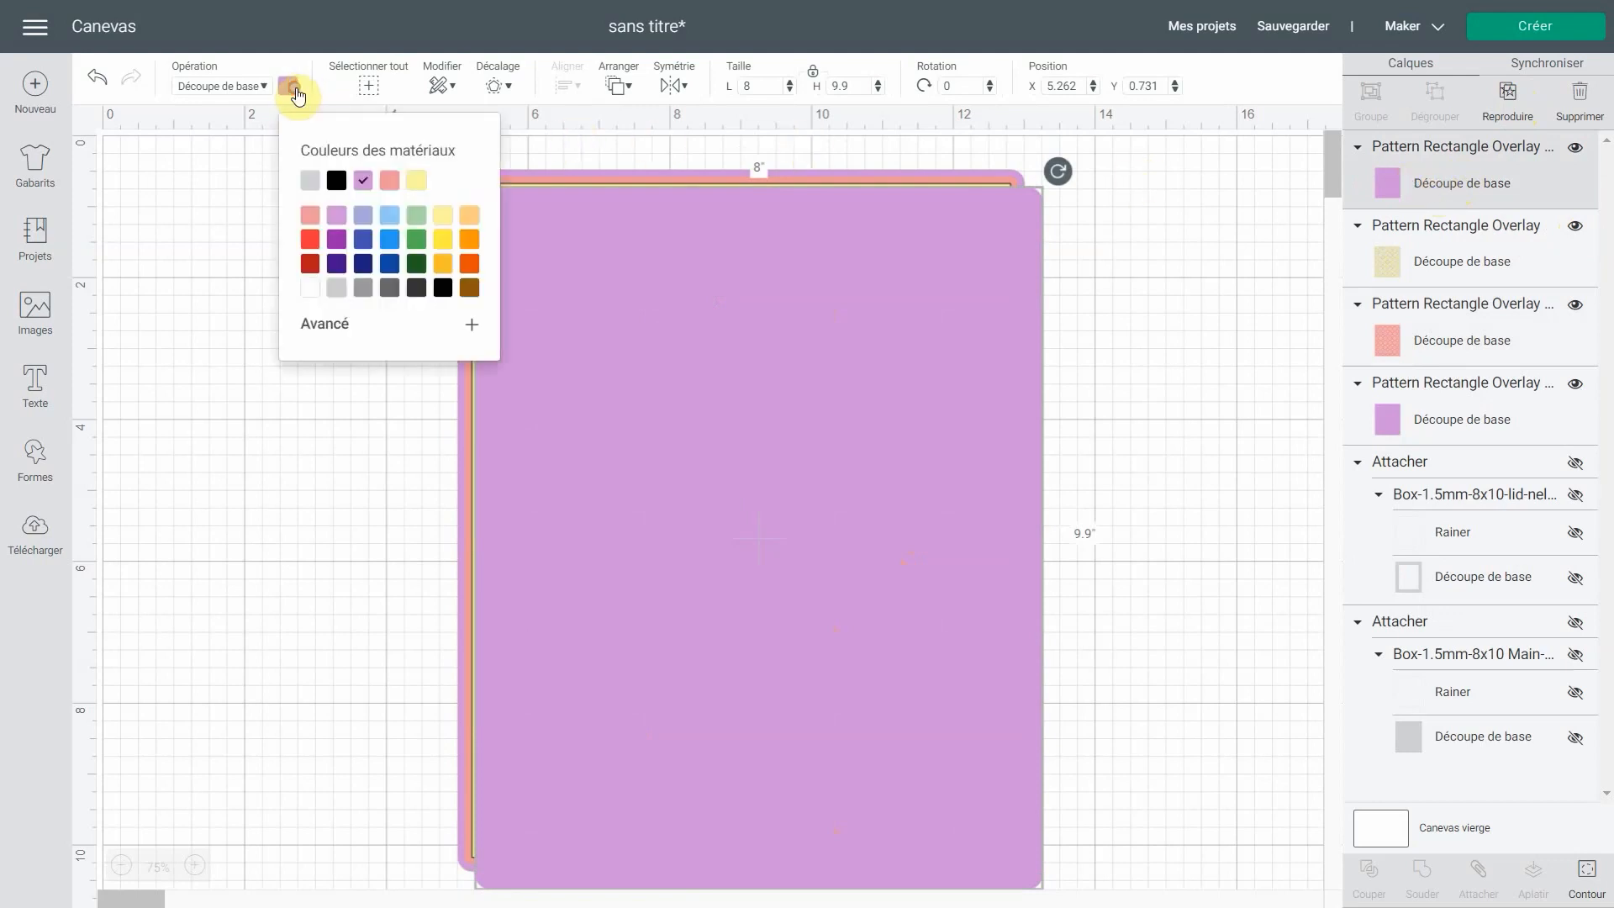
click(391, 217)
click(326, 323)
drag(376, 342, 340, 339)
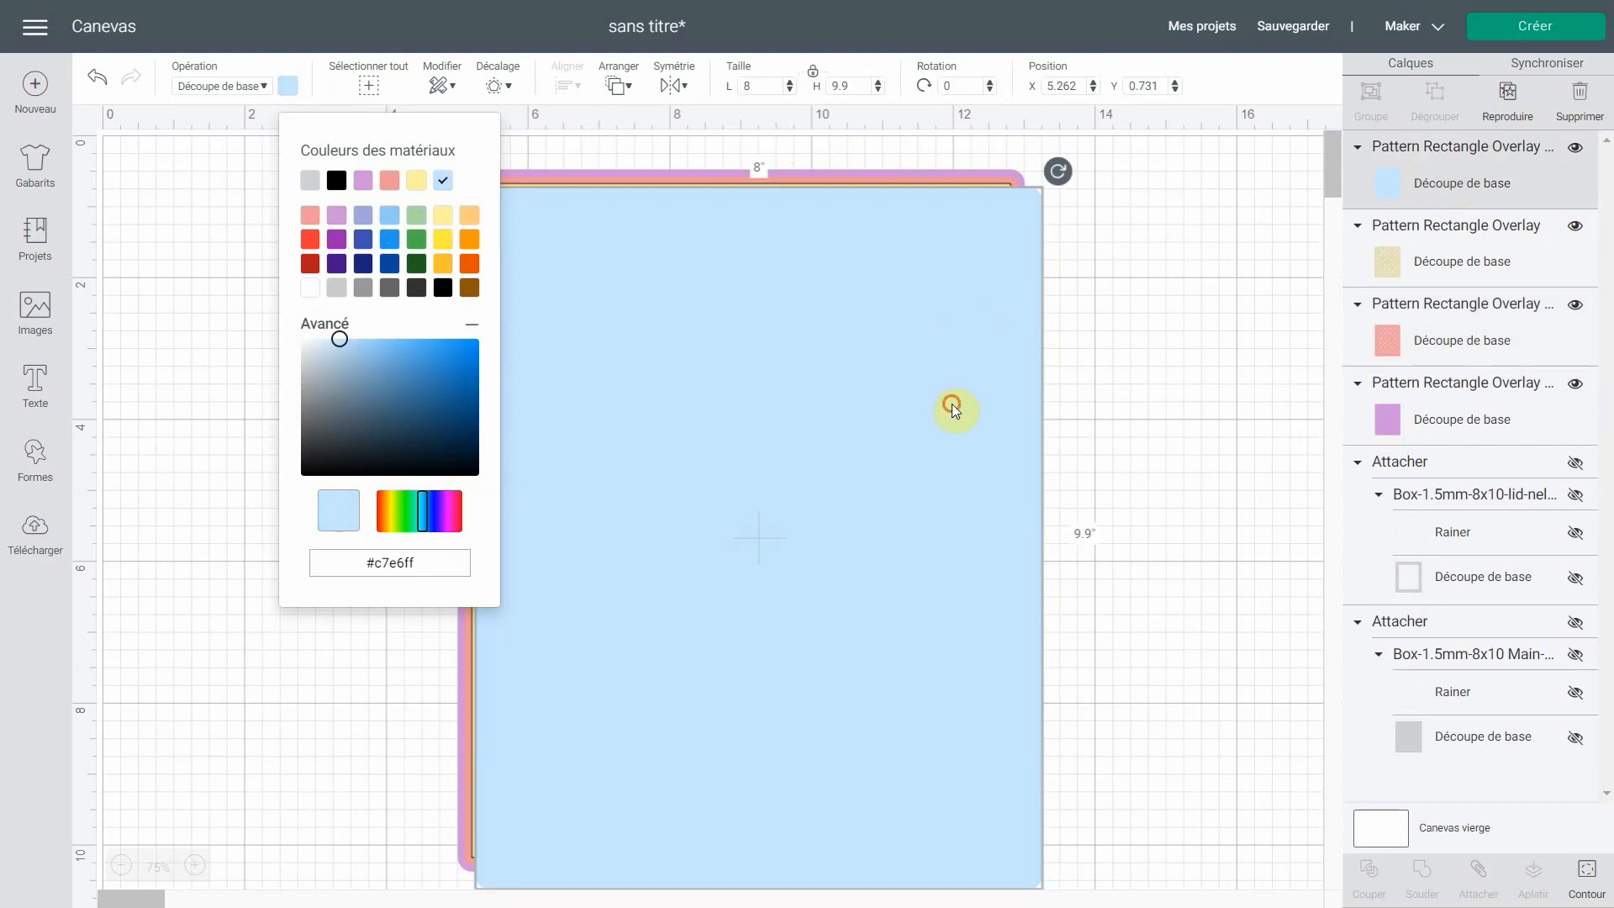
Move the pale blue copy over the stack and centre all the visible layers on each other
drag(955, 410, 937, 382)
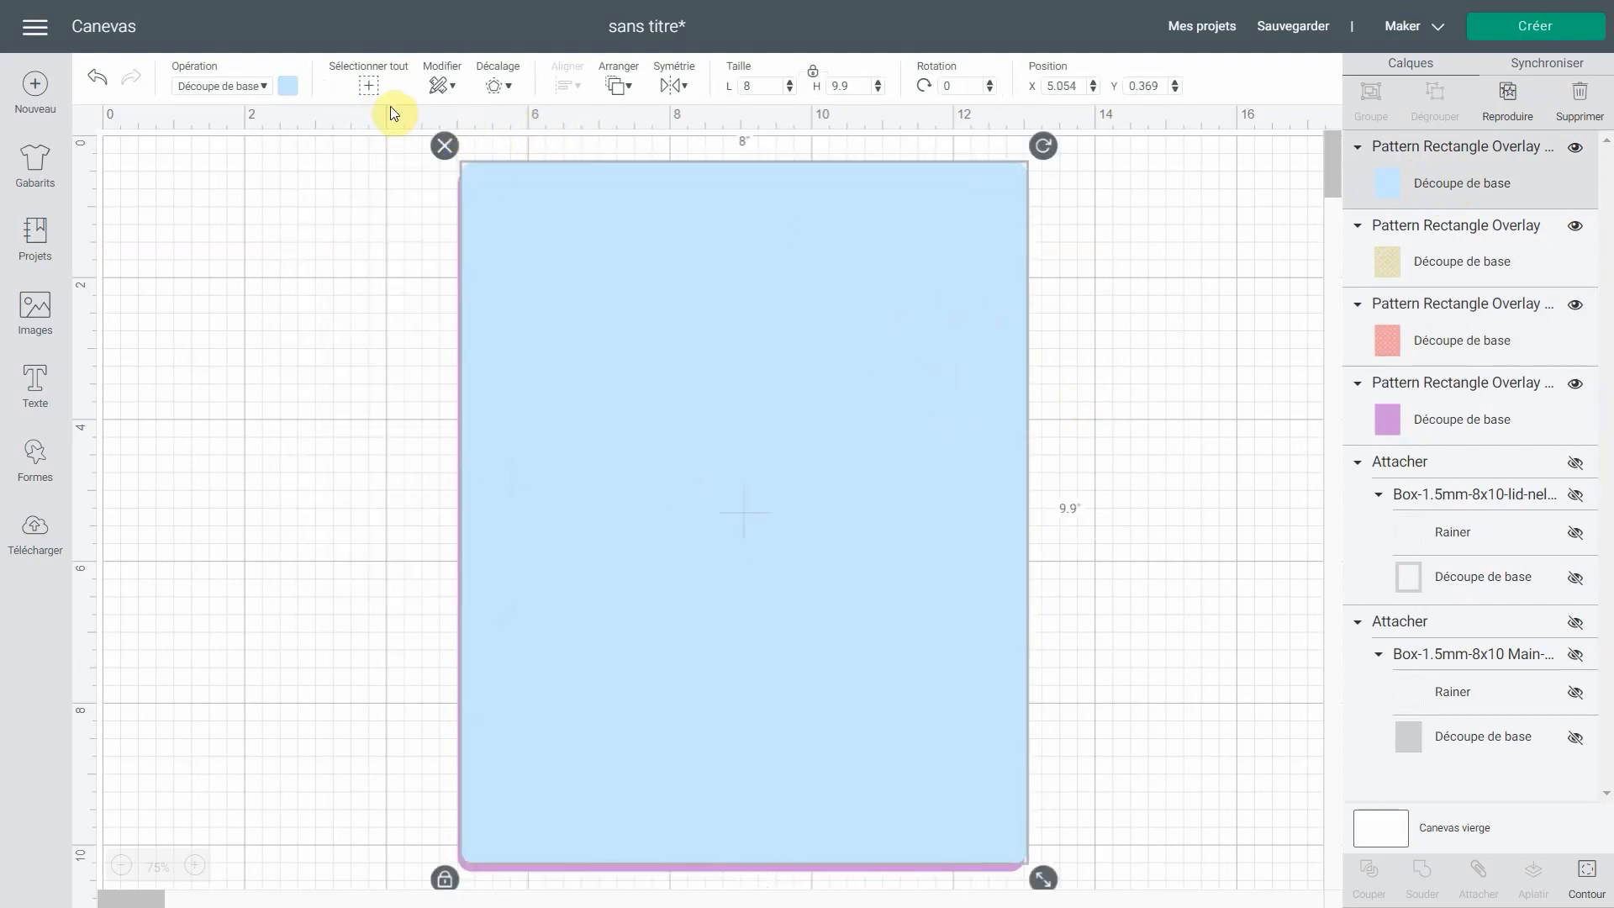
click(368, 87)
click(432, 86)
click(559, 85)
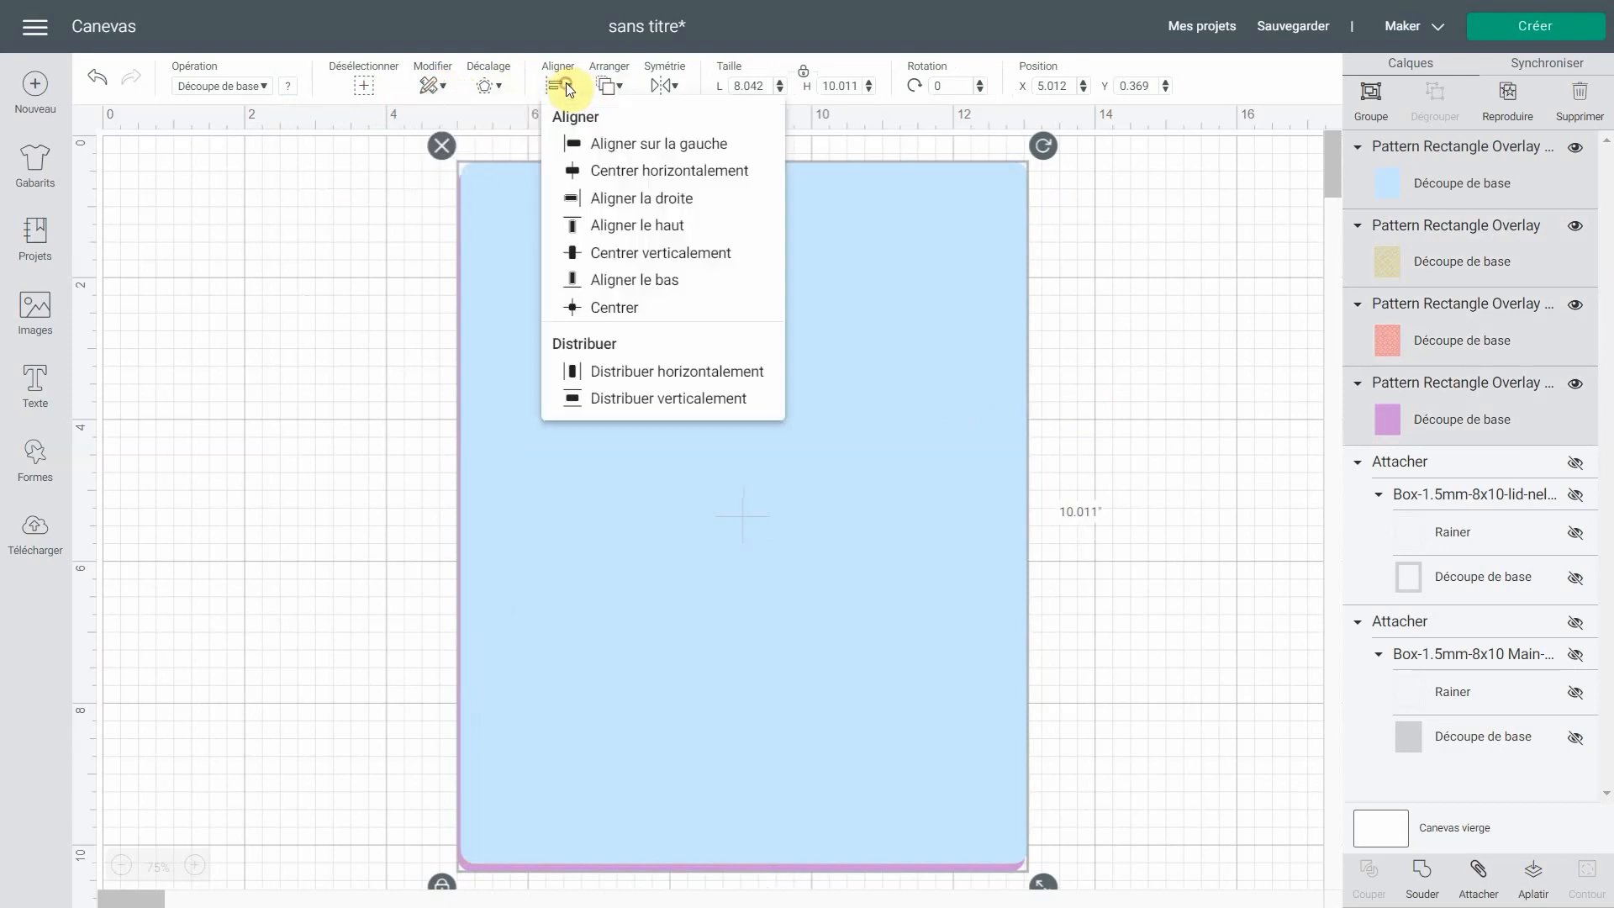
click(622, 306)
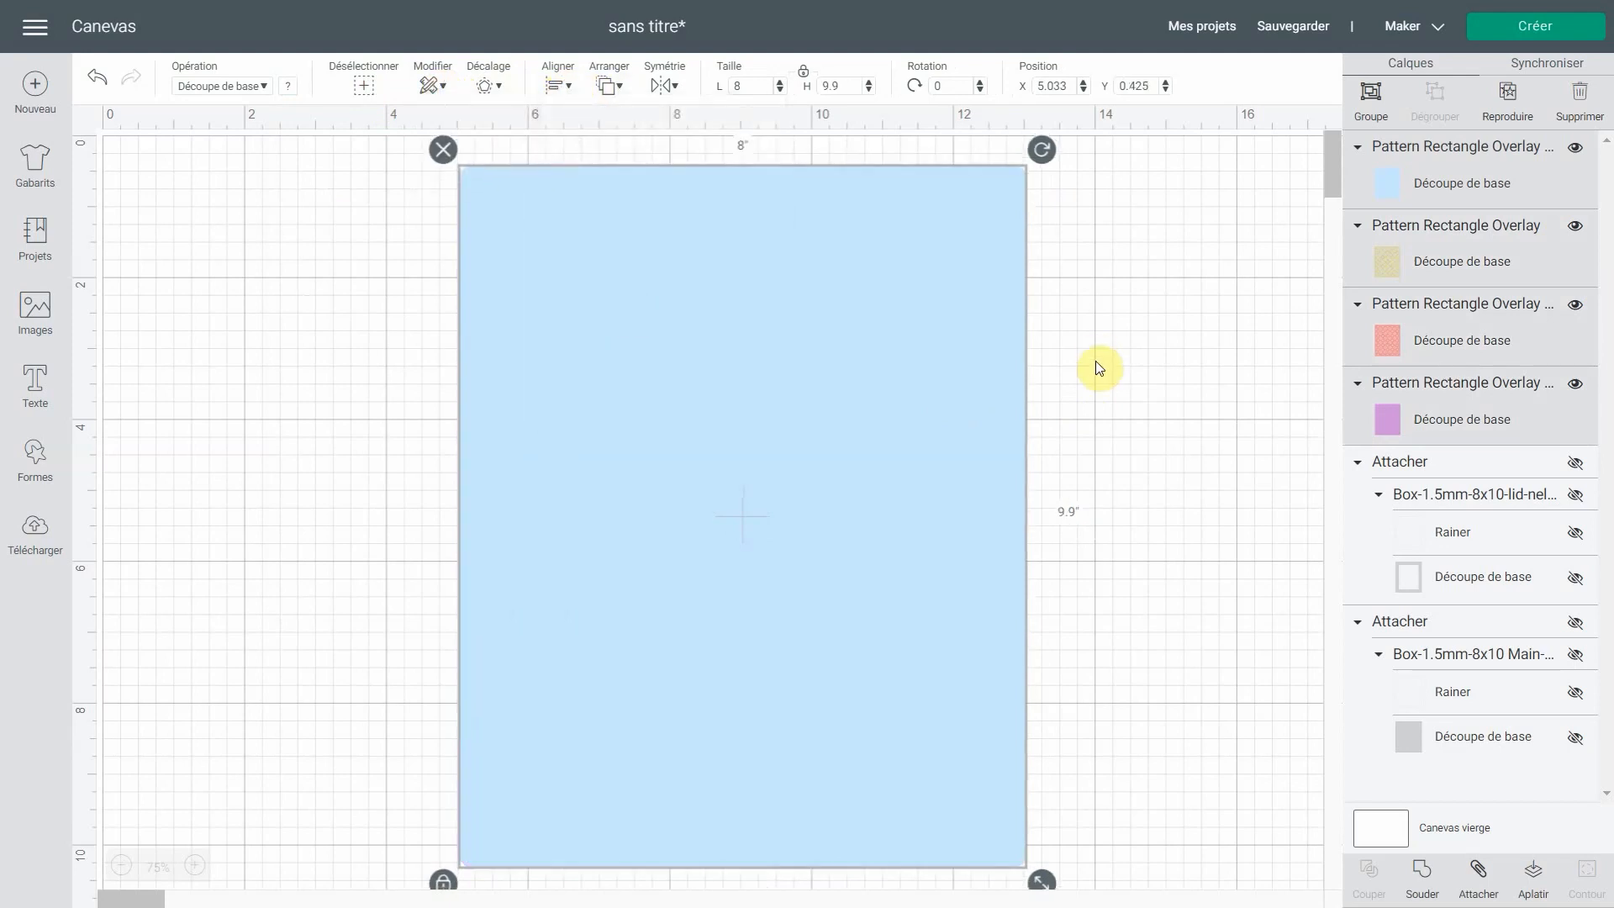
Send the pale blue layer to the back and reorder it directly beneath the purple layer
click(1429, 186)
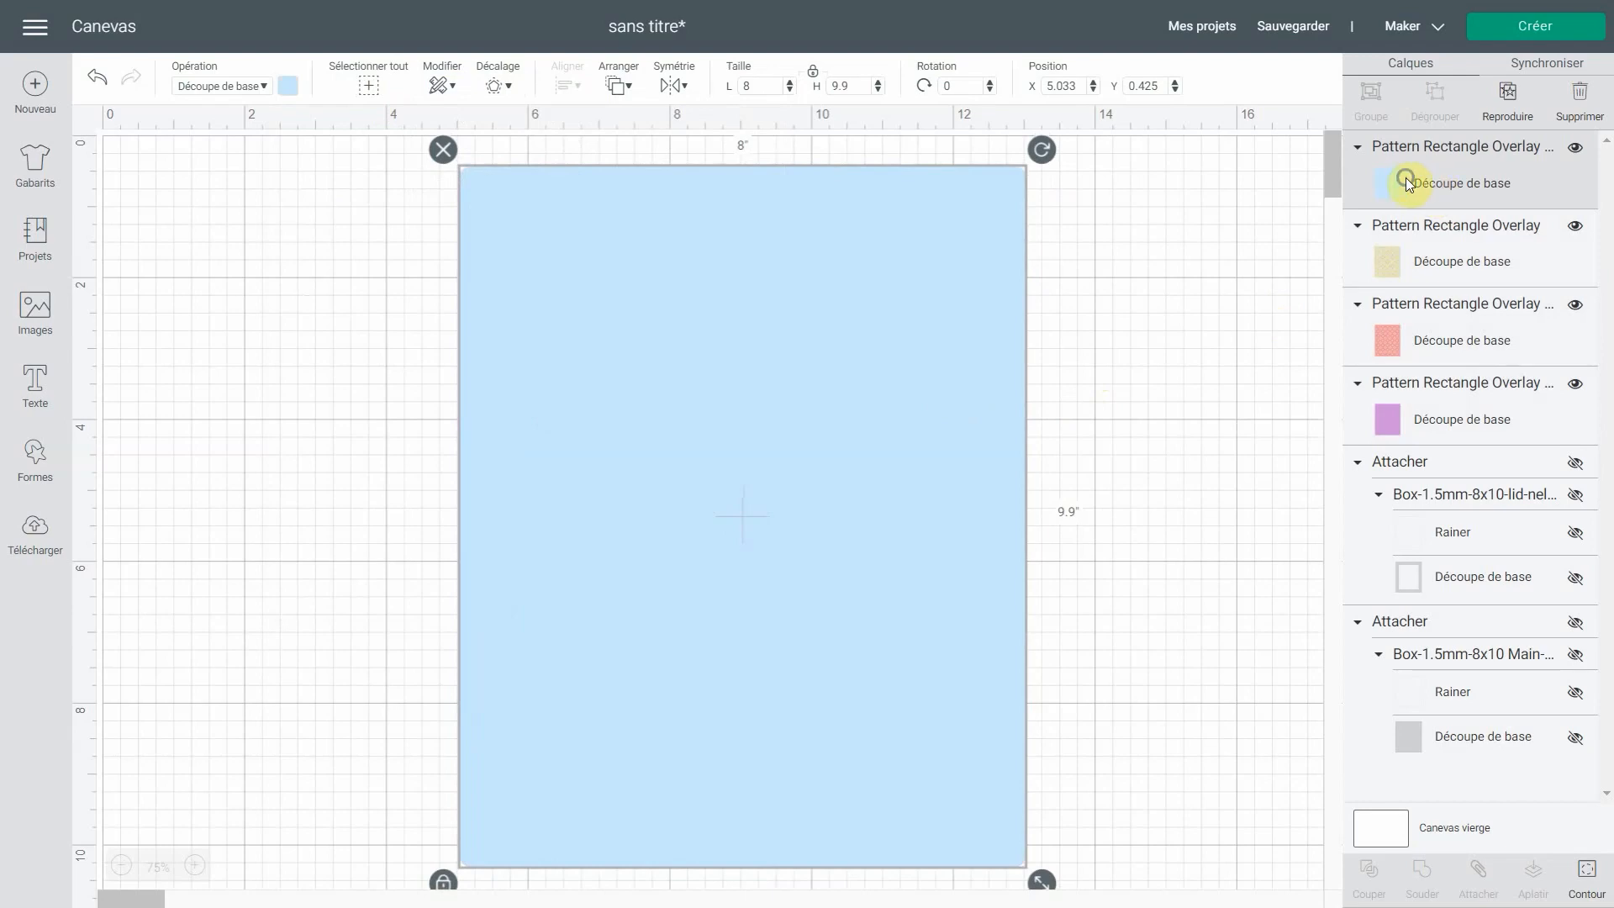
right_click(1408, 183)
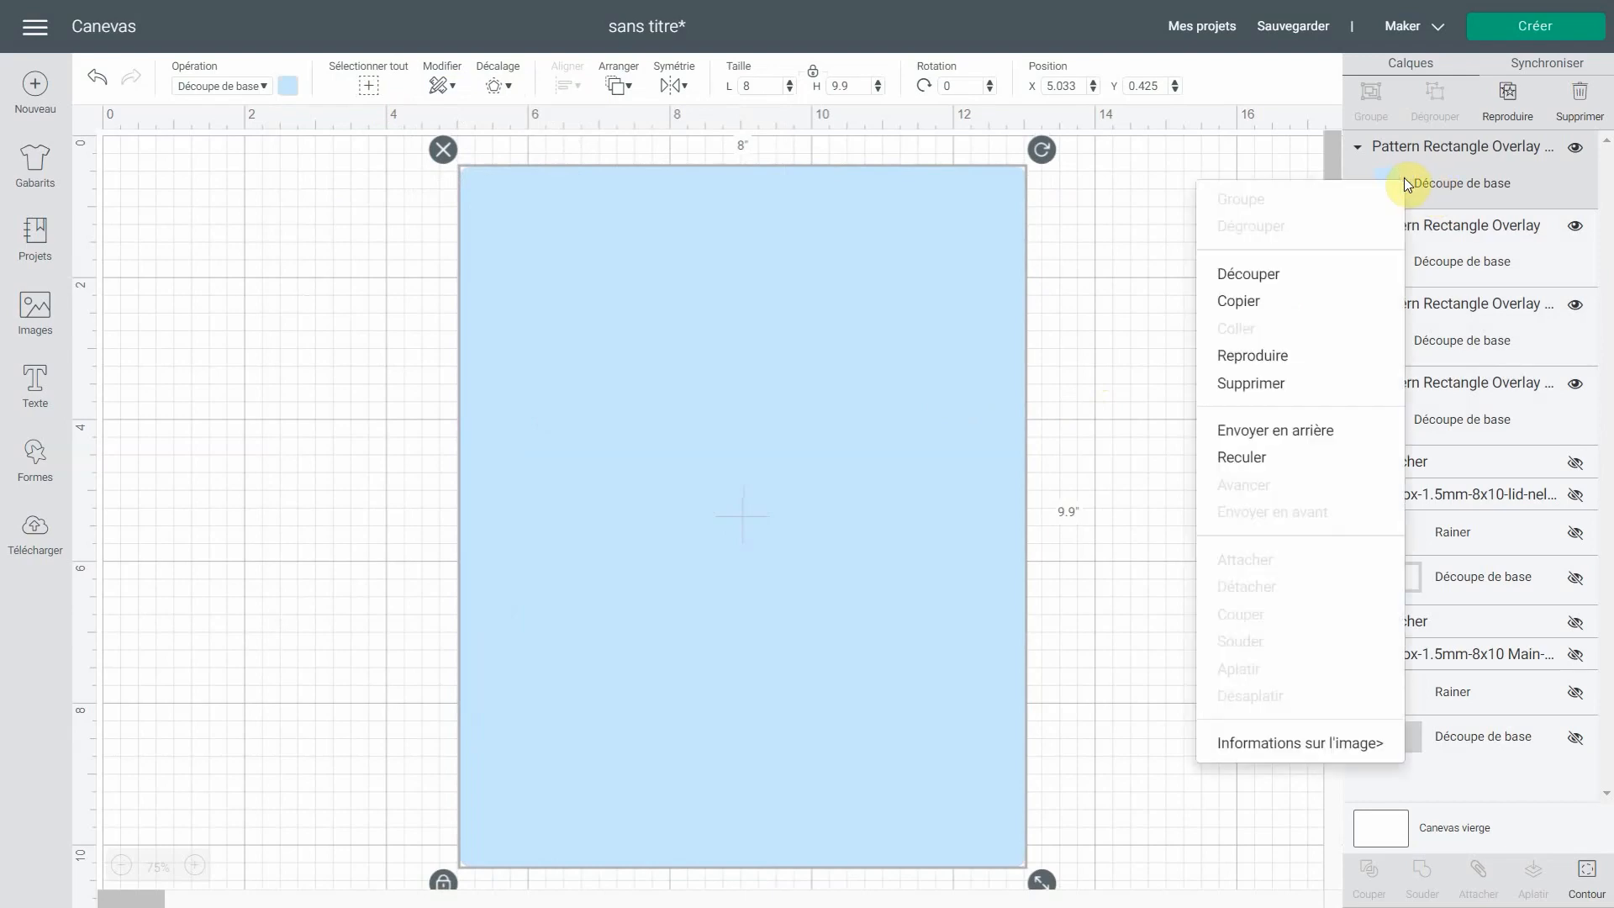
click(1313, 433)
drag(1458, 713, 1423, 349)
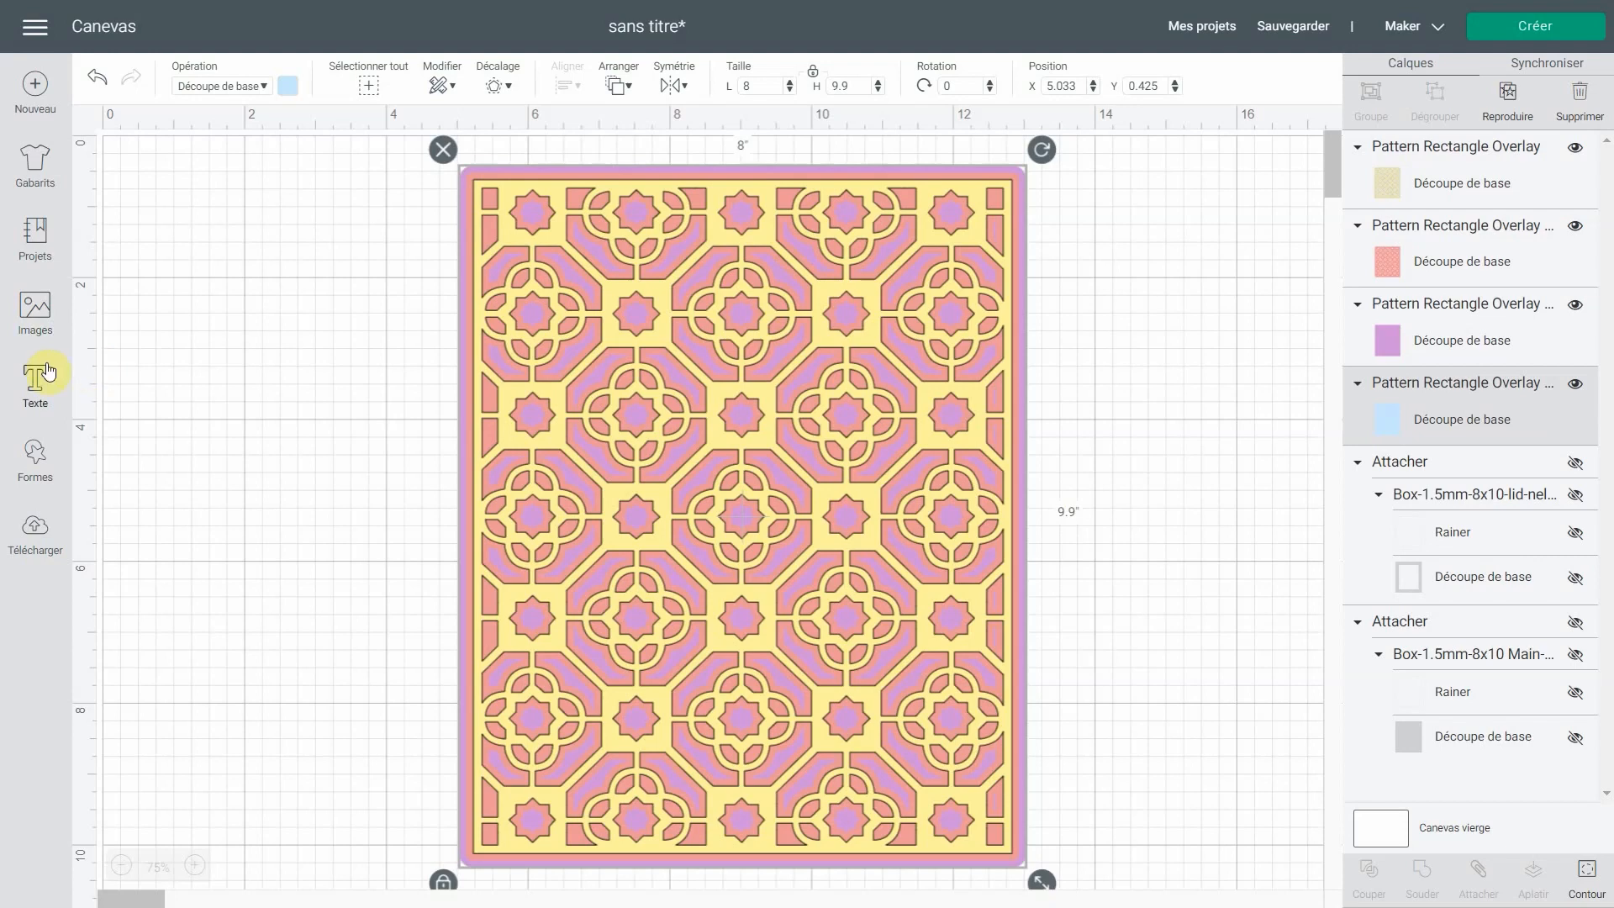
Select the floral rabbit in the image library, then search for "paques" with the results limited to free images
click(37, 321)
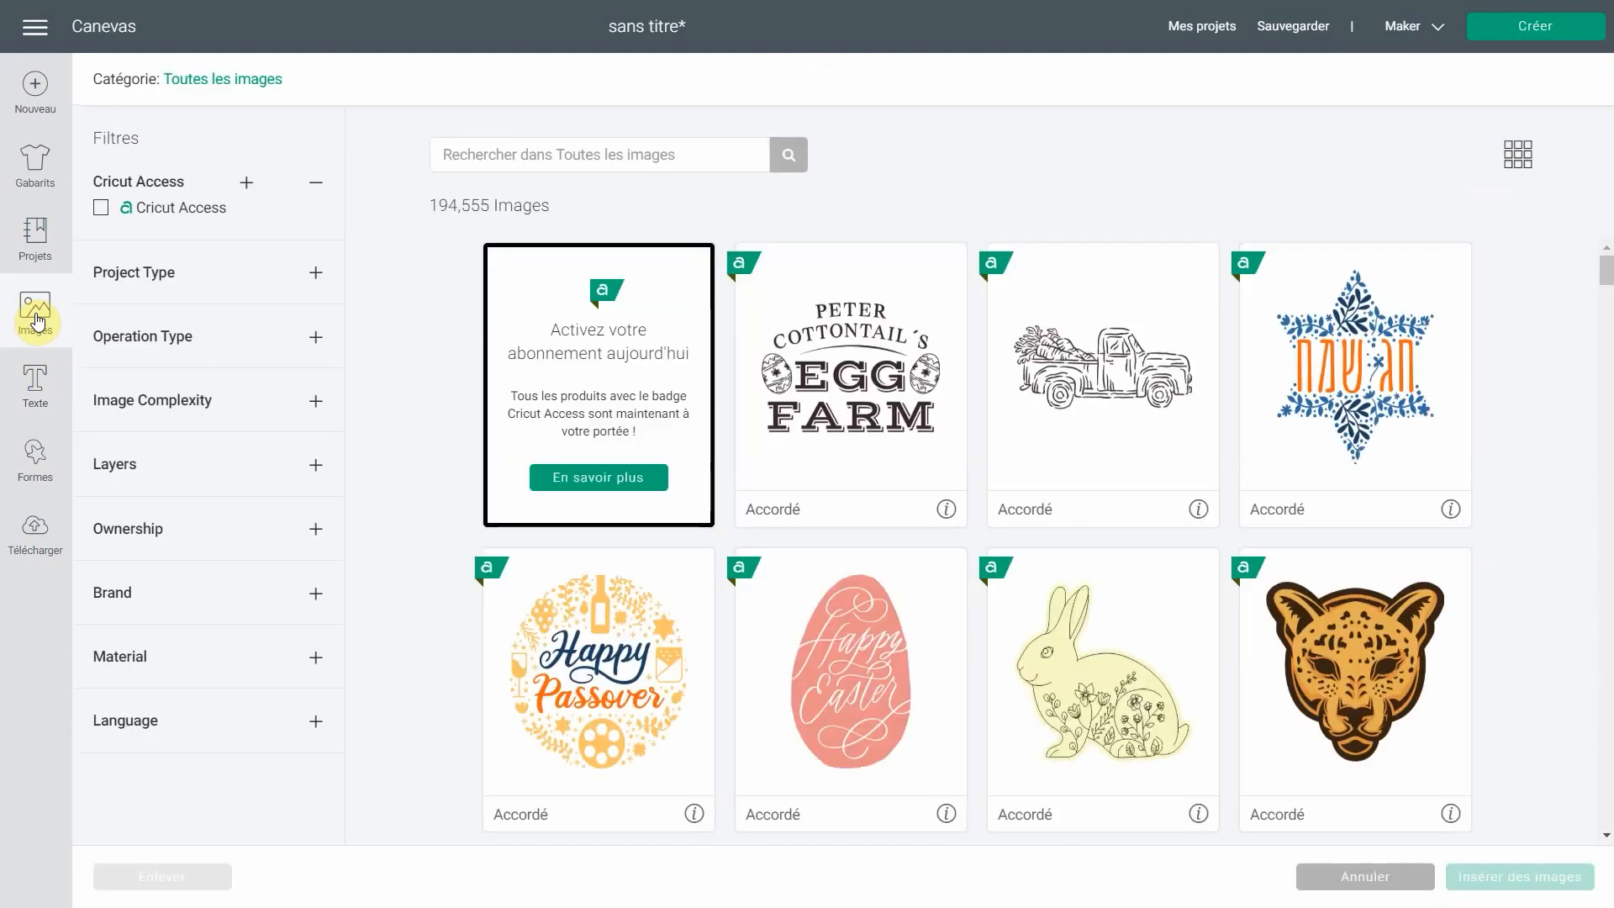
click(1094, 710)
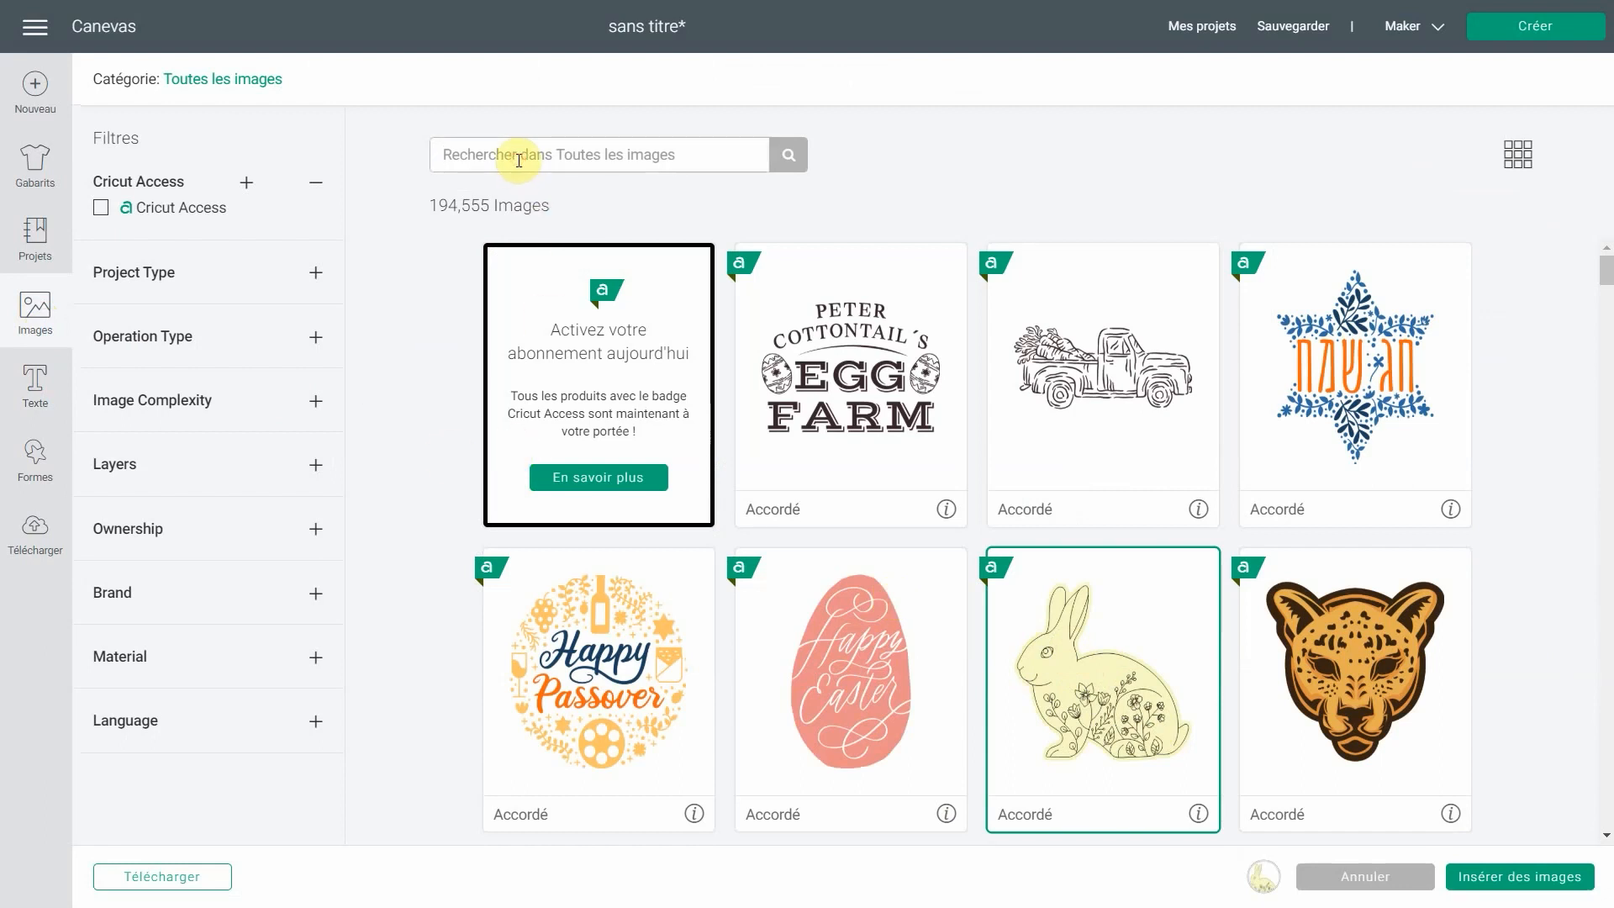
text(paque)
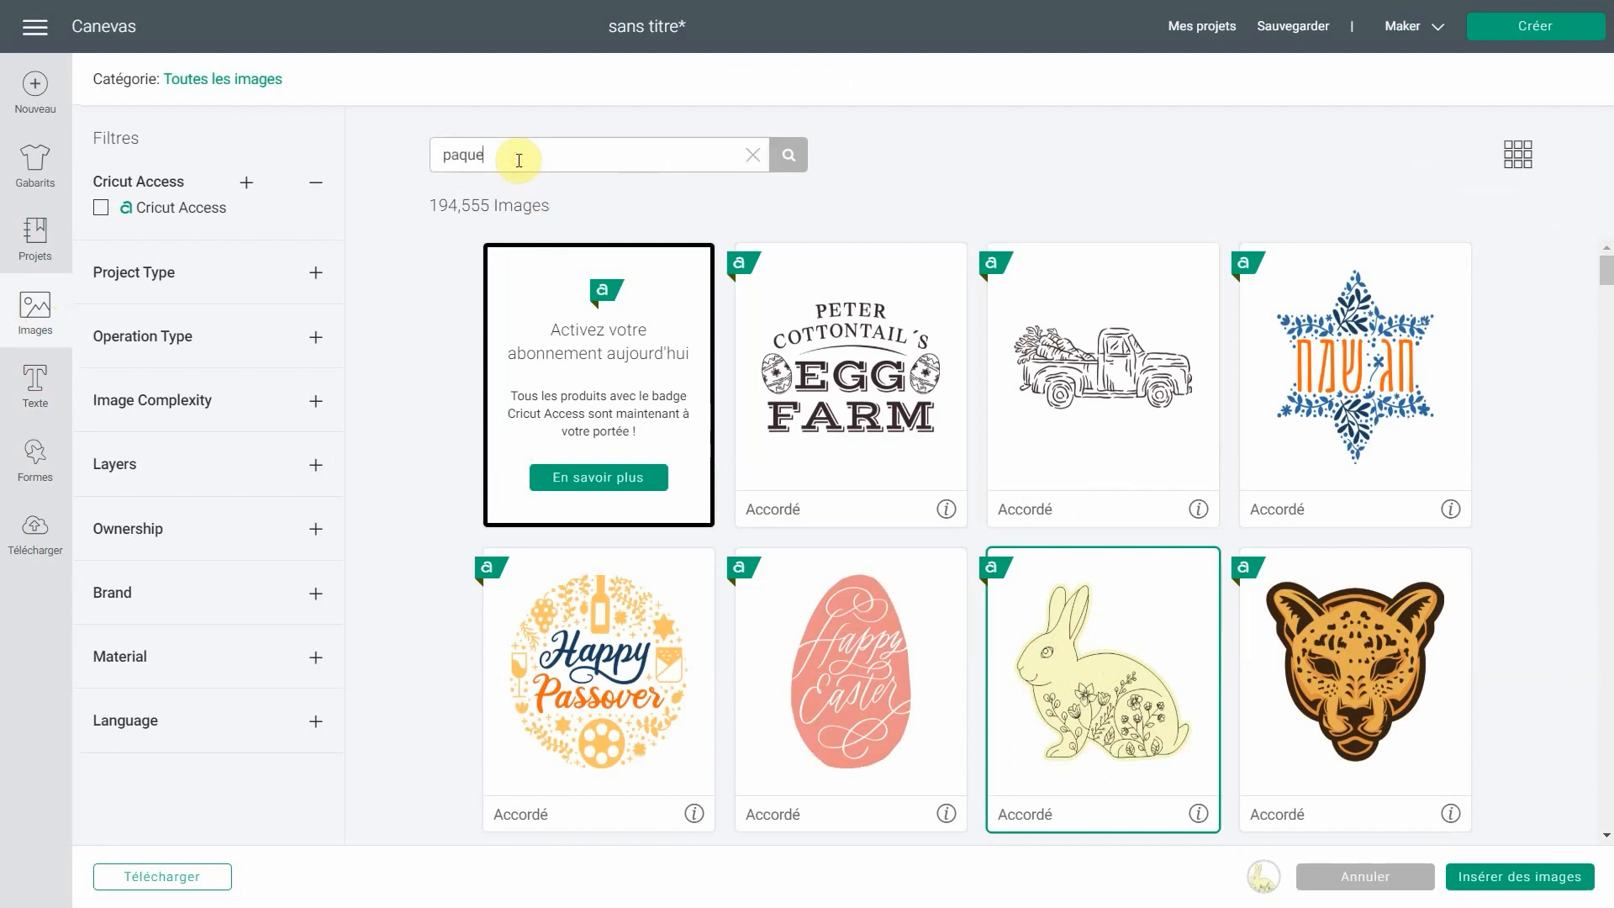
click(790, 162)
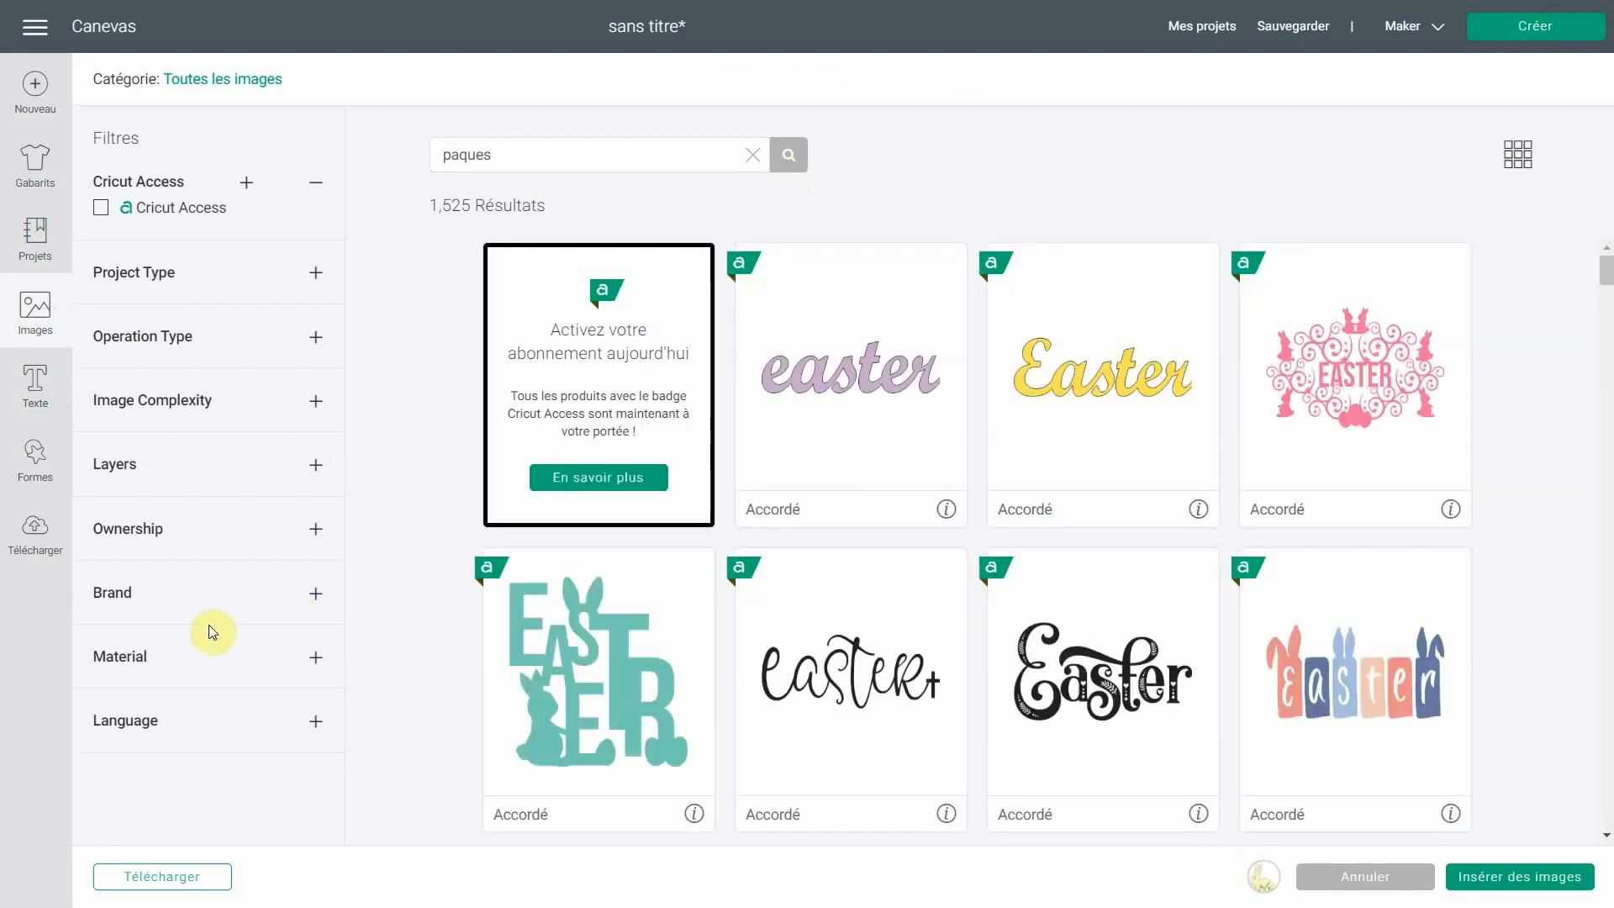
click(130, 529)
click(101, 596)
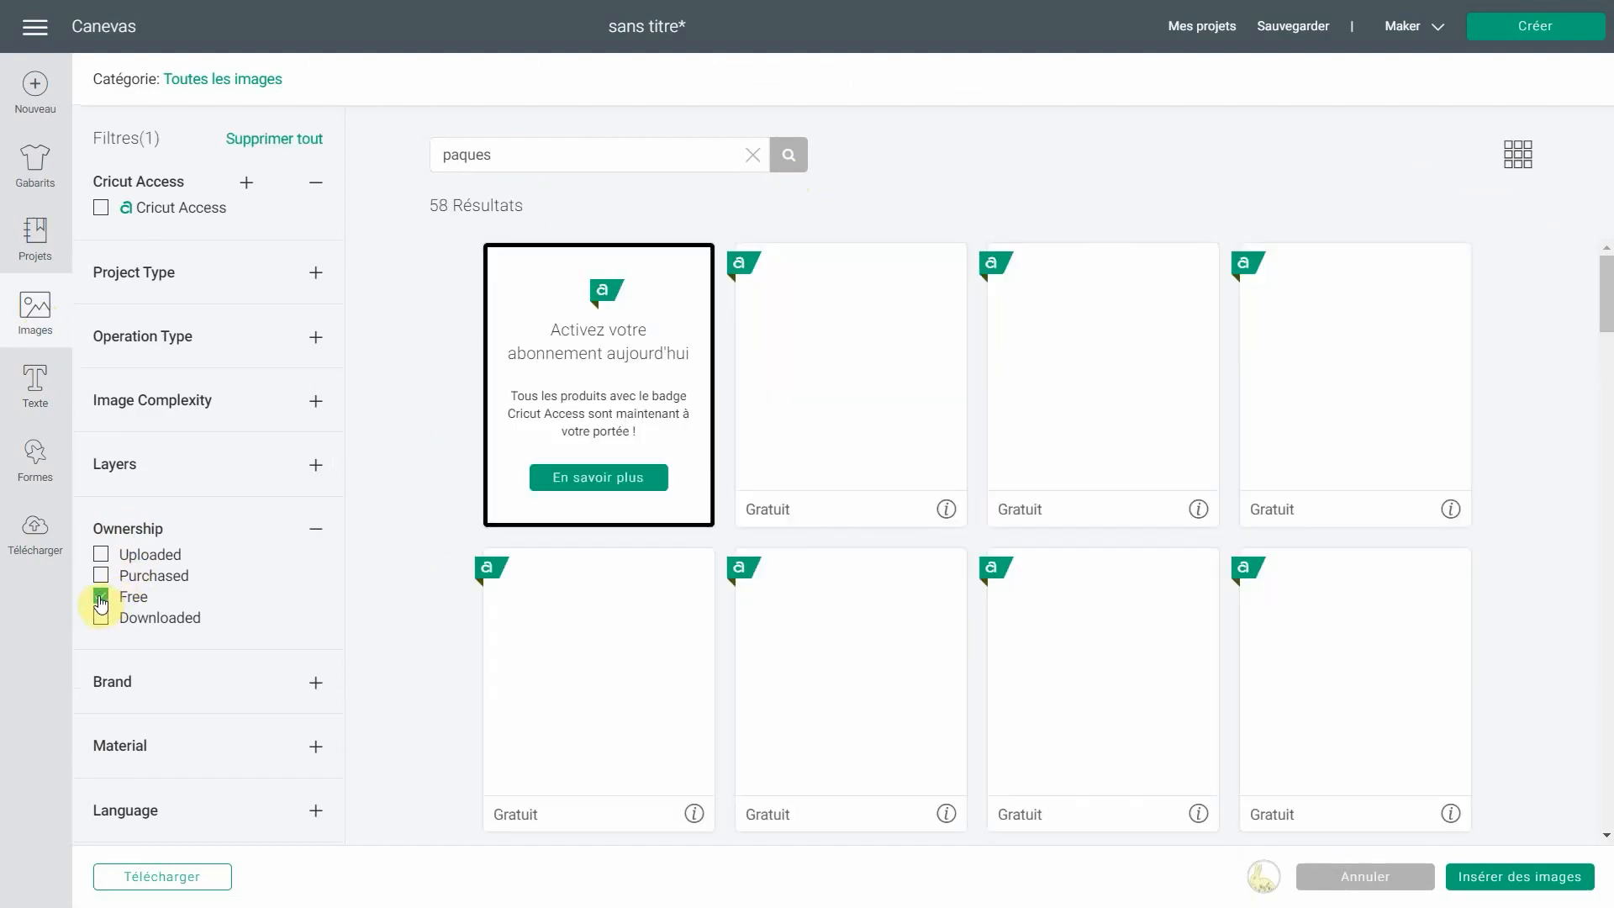
Add the free "C'est Pâques!" image to the selection and insert it on the canvas together with the rabbit
scroll(856, 543, down, 10)
scroll(557, 535, down, 15)
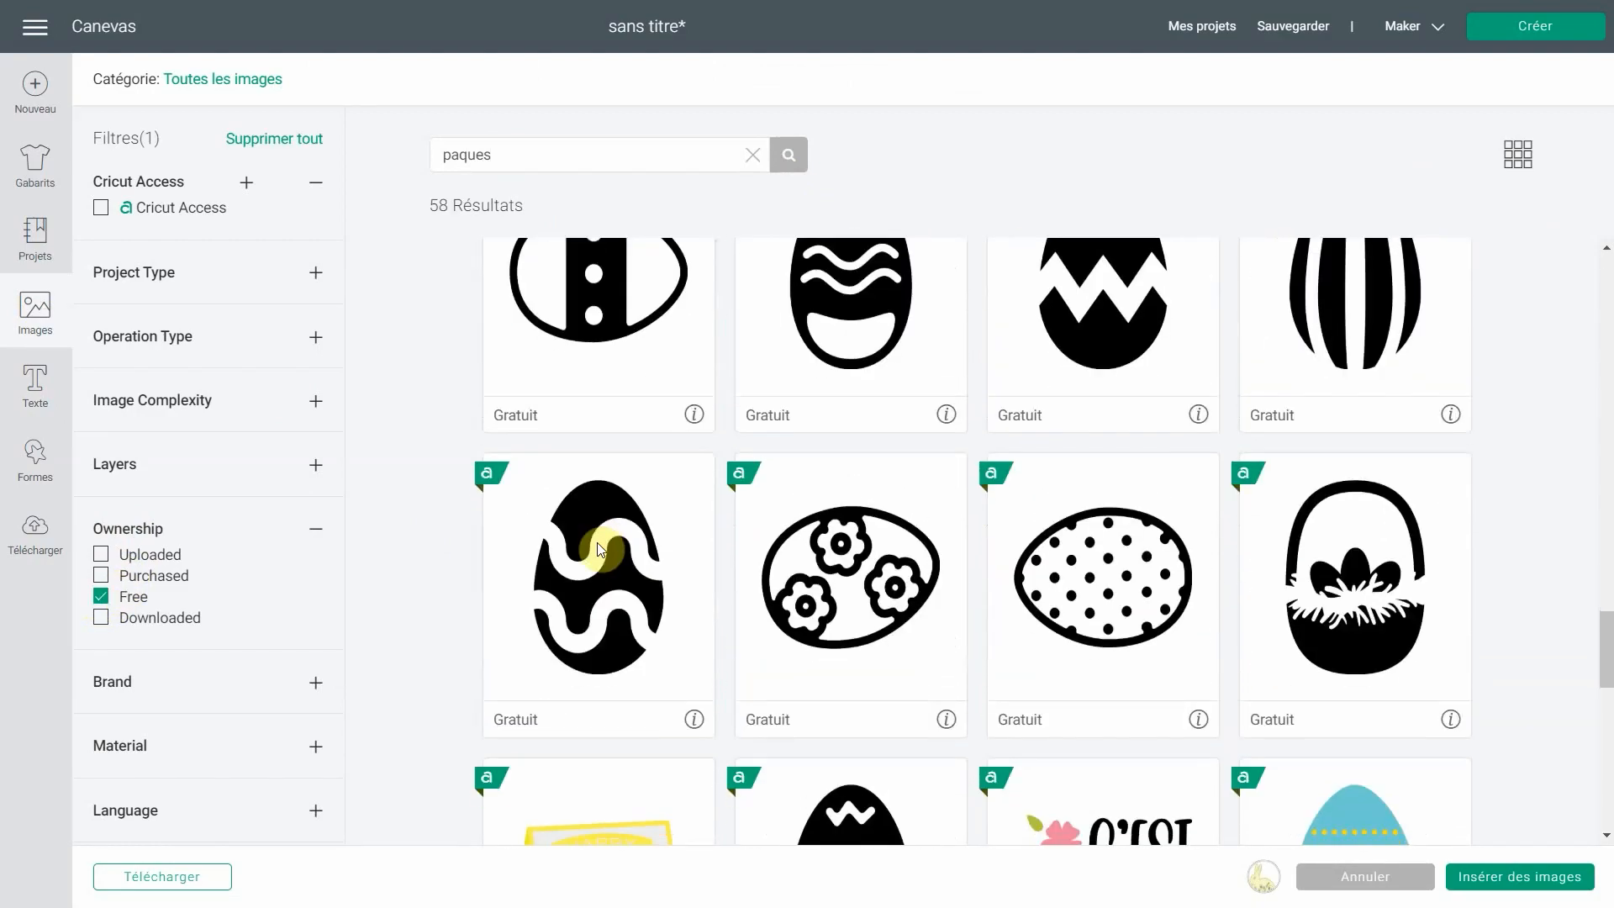
scroll(598, 549, down, 9)
scroll(598, 542, up, 3)
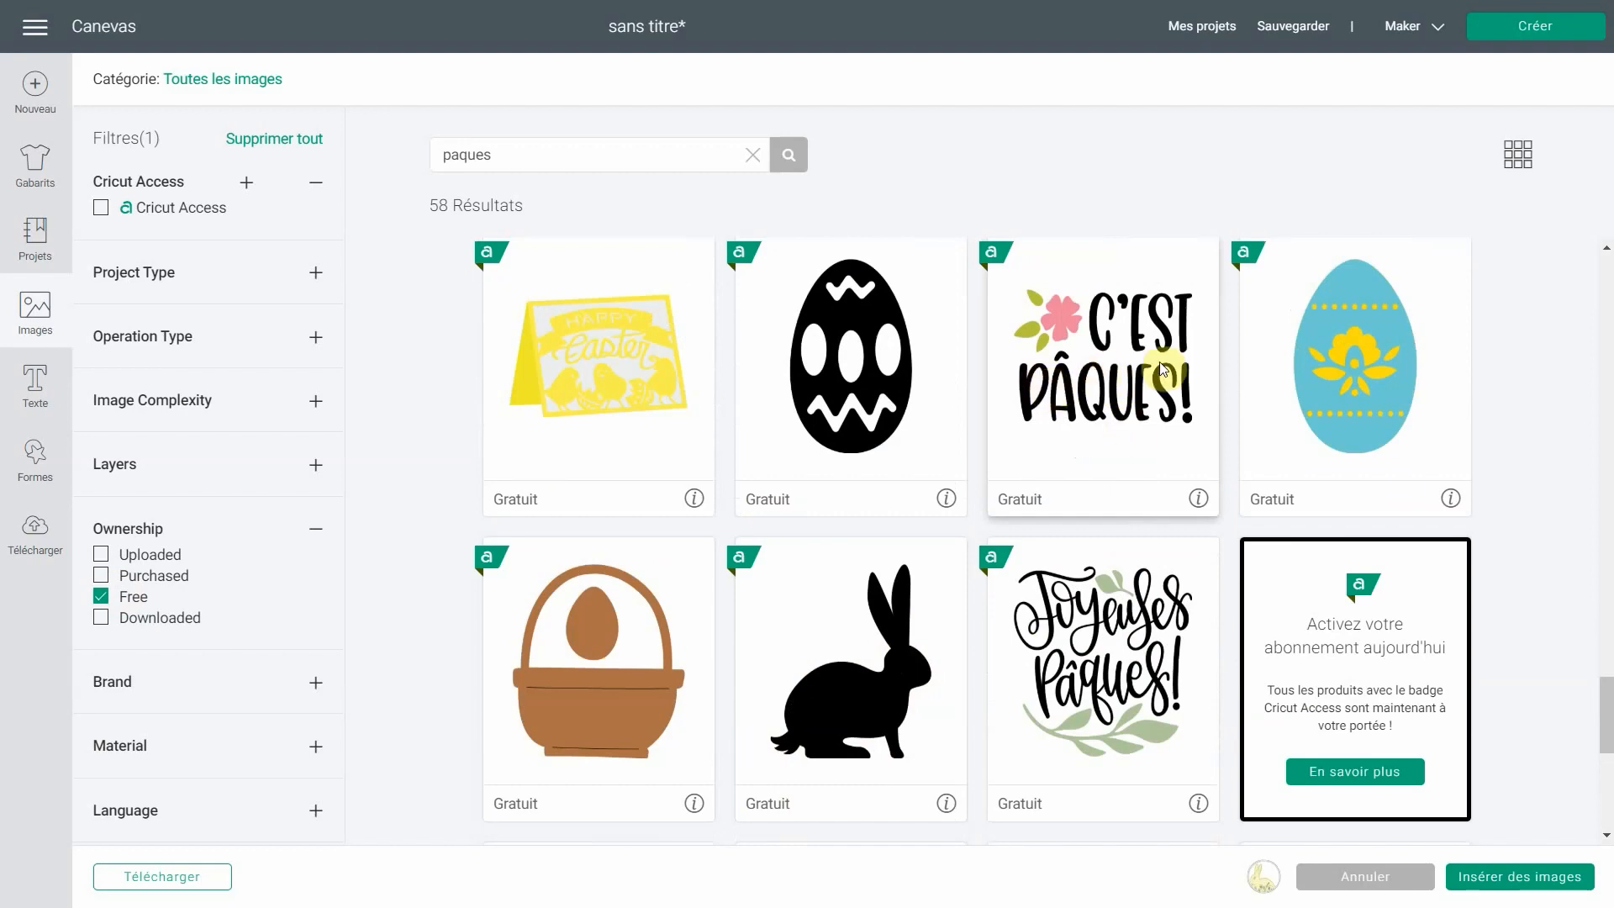
click(1150, 400)
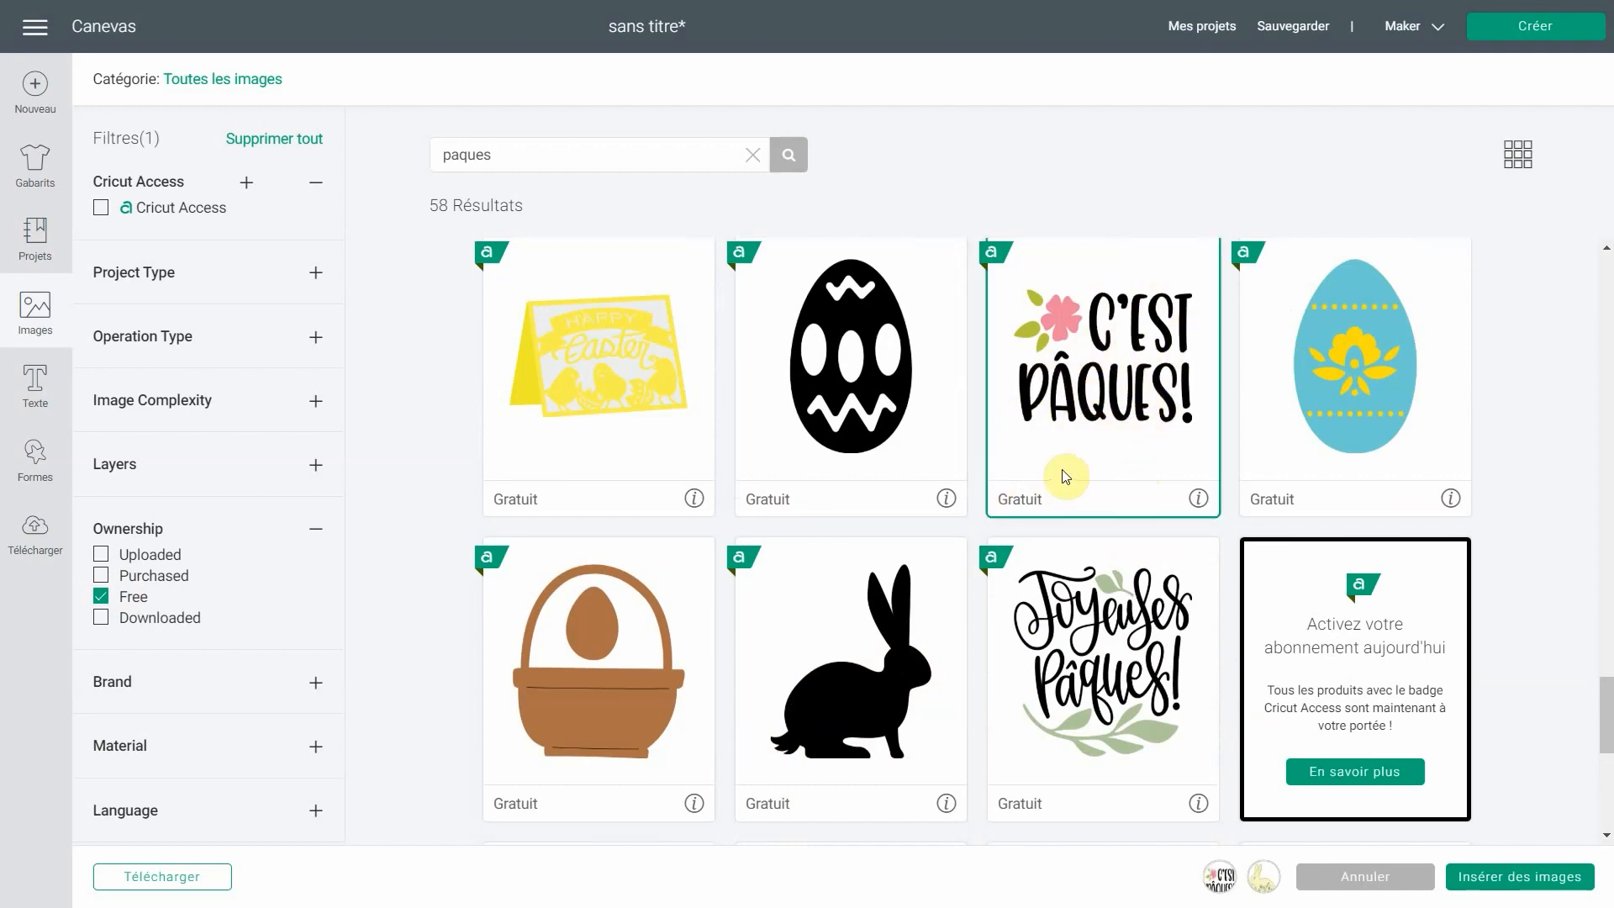
scroll(1059, 463, down, 3)
scroll(1110, 353, up, 2)
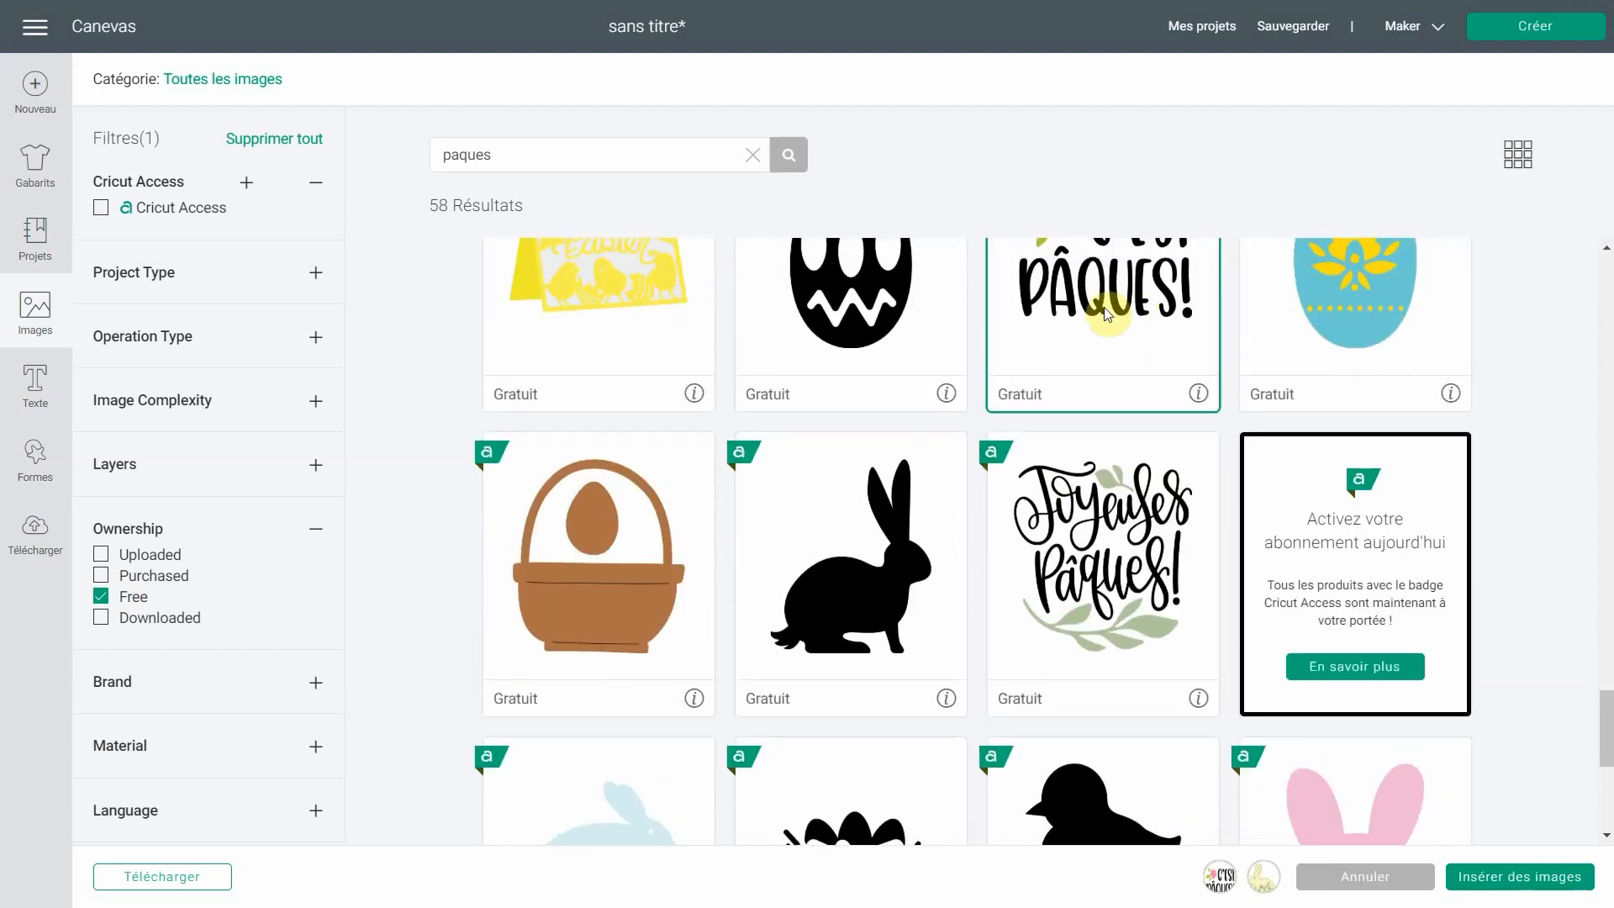
mouse_move(1274, 882)
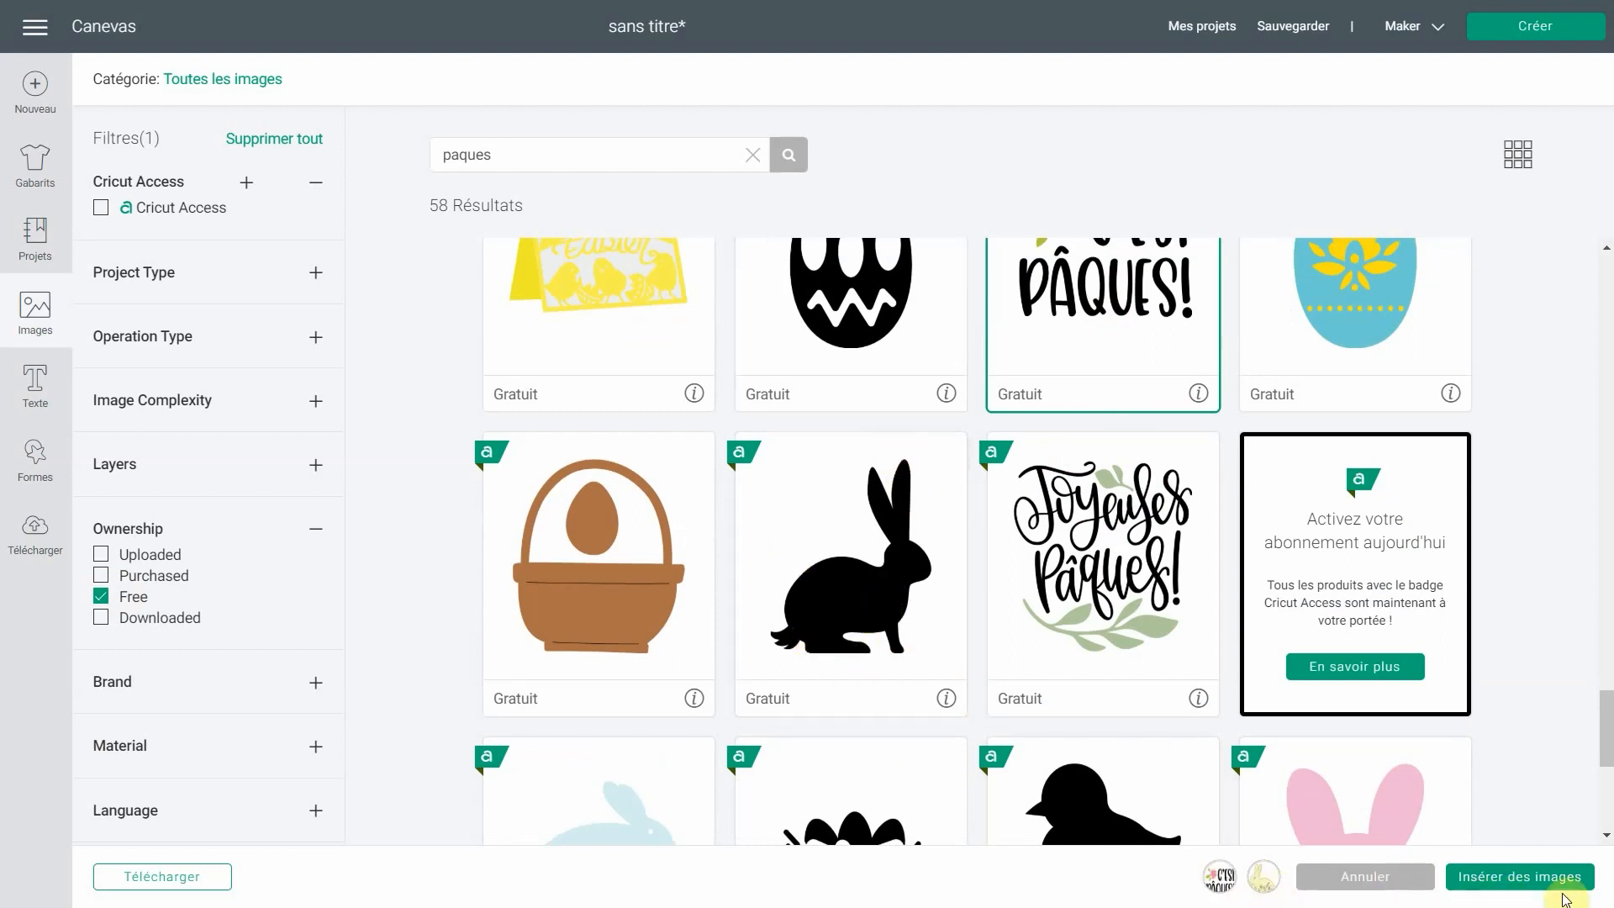
click(1513, 878)
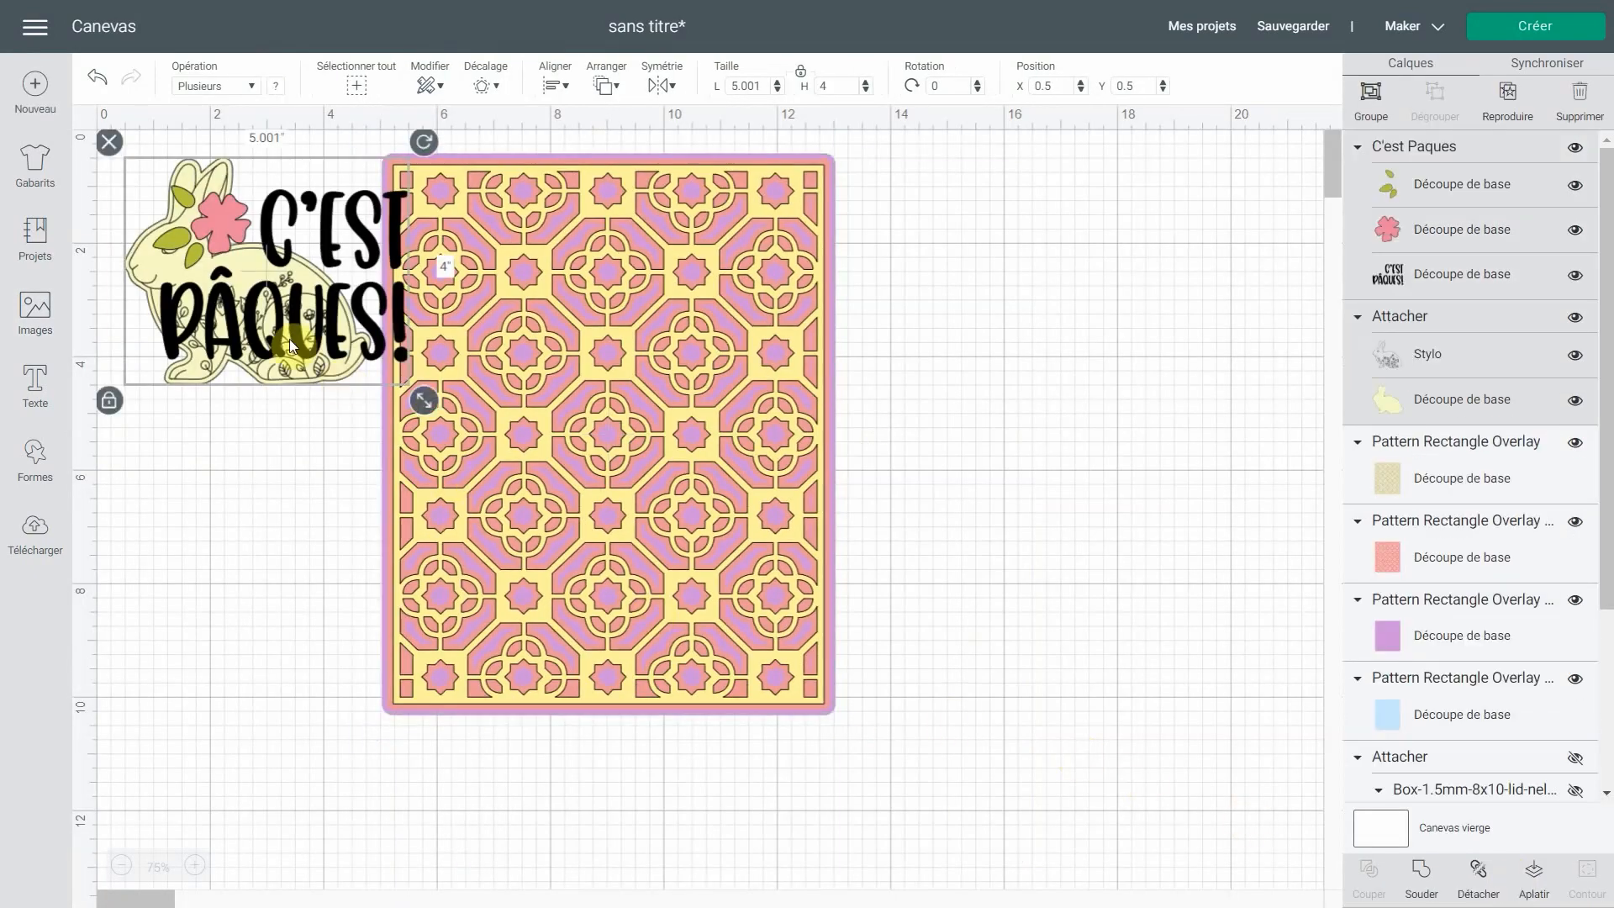
Place the "C'est Pâques!" lettering on the upper half of the pattern and move the rabbit onto the empty canvas beside it
drag(279, 325, 580, 379)
click(260, 641)
drag(277, 457, 1096, 583)
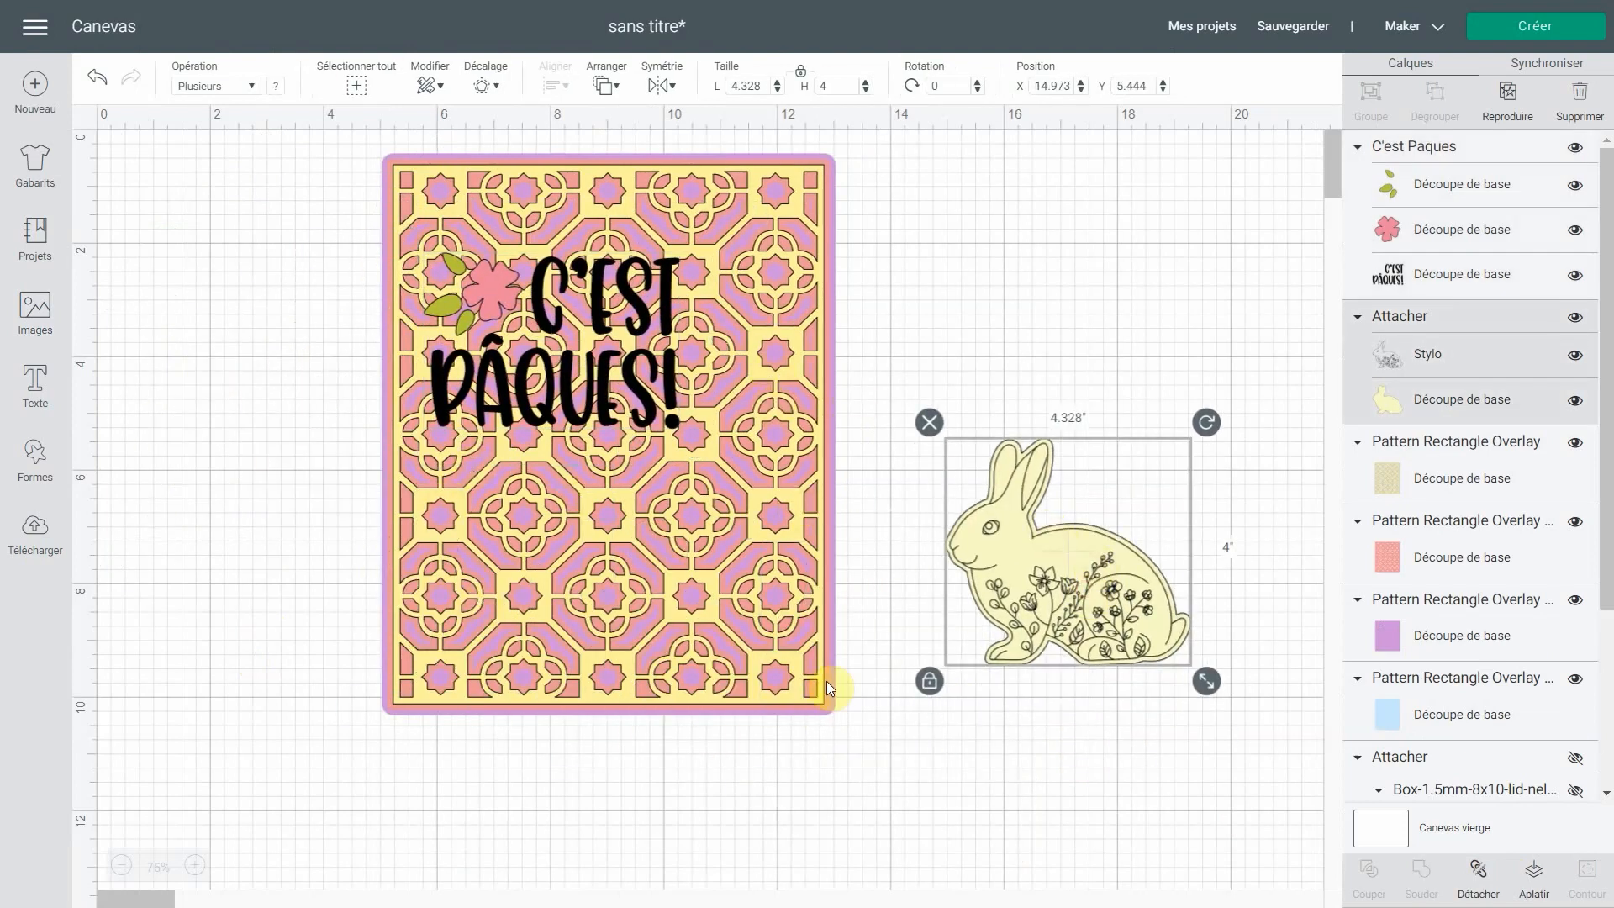
Flip the rabbit horizontally and place it on the pattern, below and to the right of the lettering
click(663, 86)
click(678, 117)
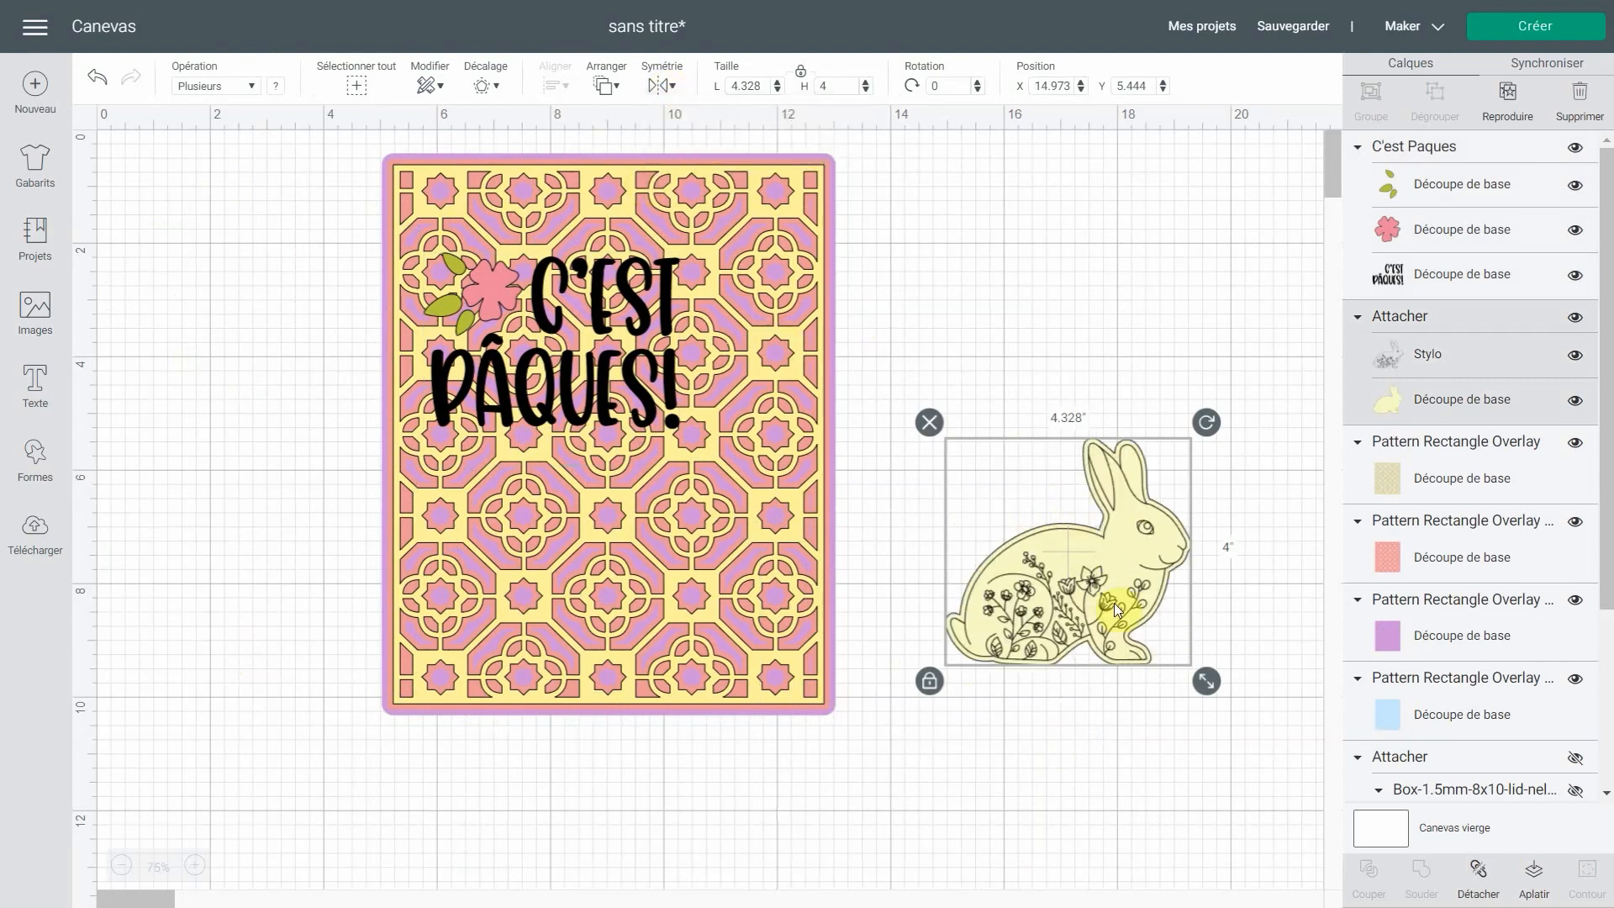
drag(1113, 603, 719, 513)
mouse_move(718, 517)
mouse_down()
mouse_move(698, 564)
mouse_move(705, 531)
mouse_up()
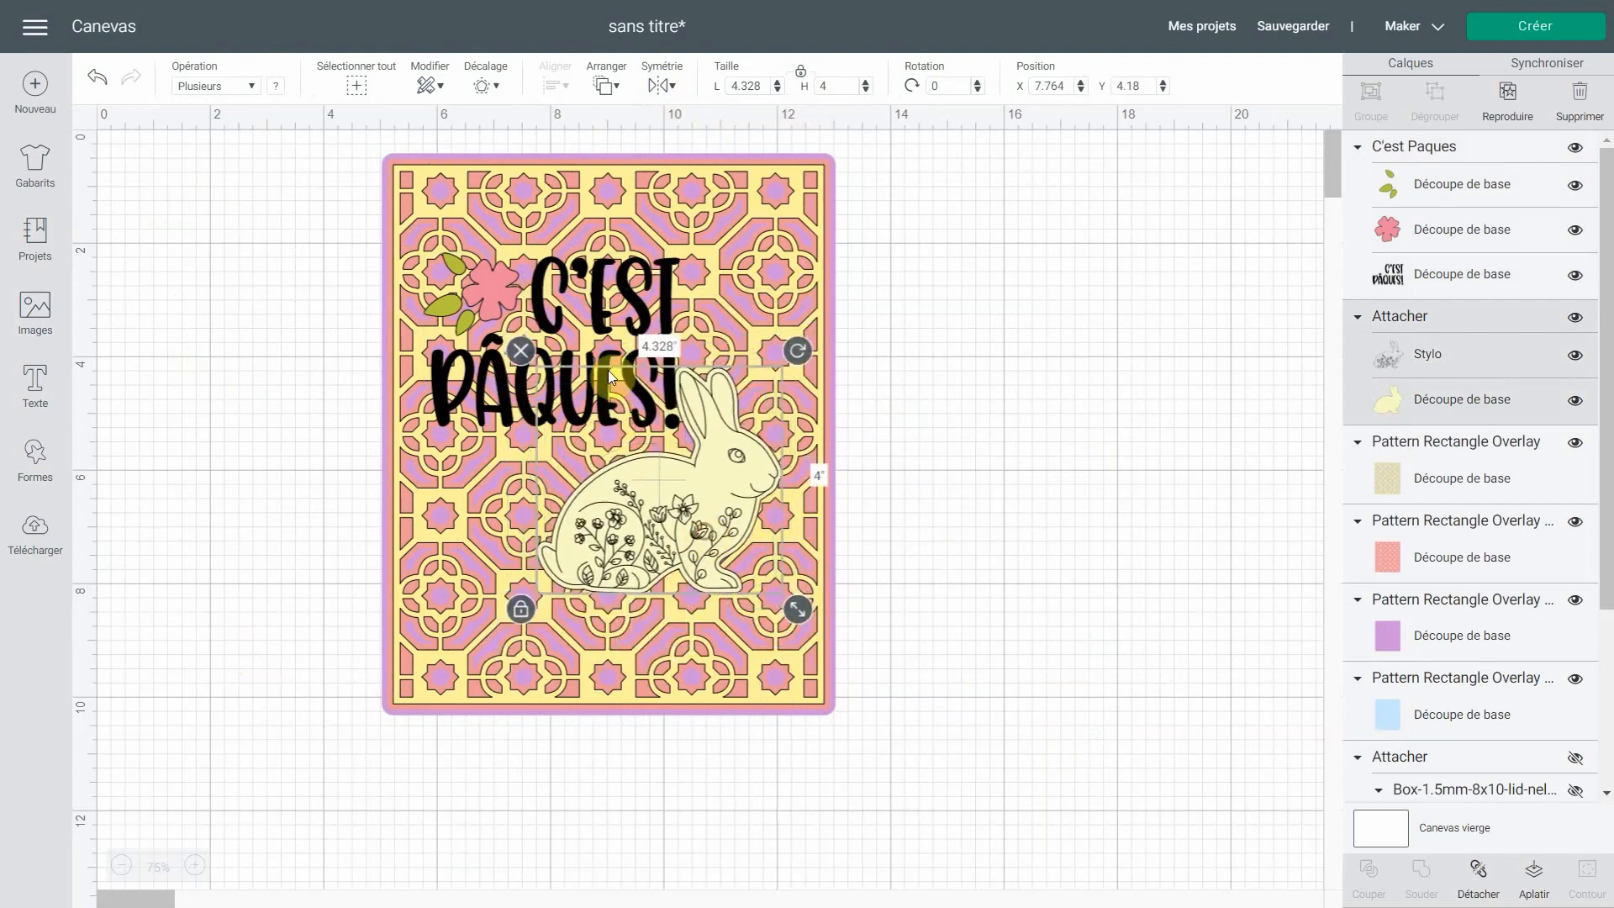
Scale the "C'est Pâques!" lettering down slightly and reposition it just above the rabbit
click(638, 280)
drag(697, 442, 664, 424)
drag(579, 363, 599, 390)
Change the rabbit's floral drawing layer from pen to medium foil in Purple
click(1434, 317)
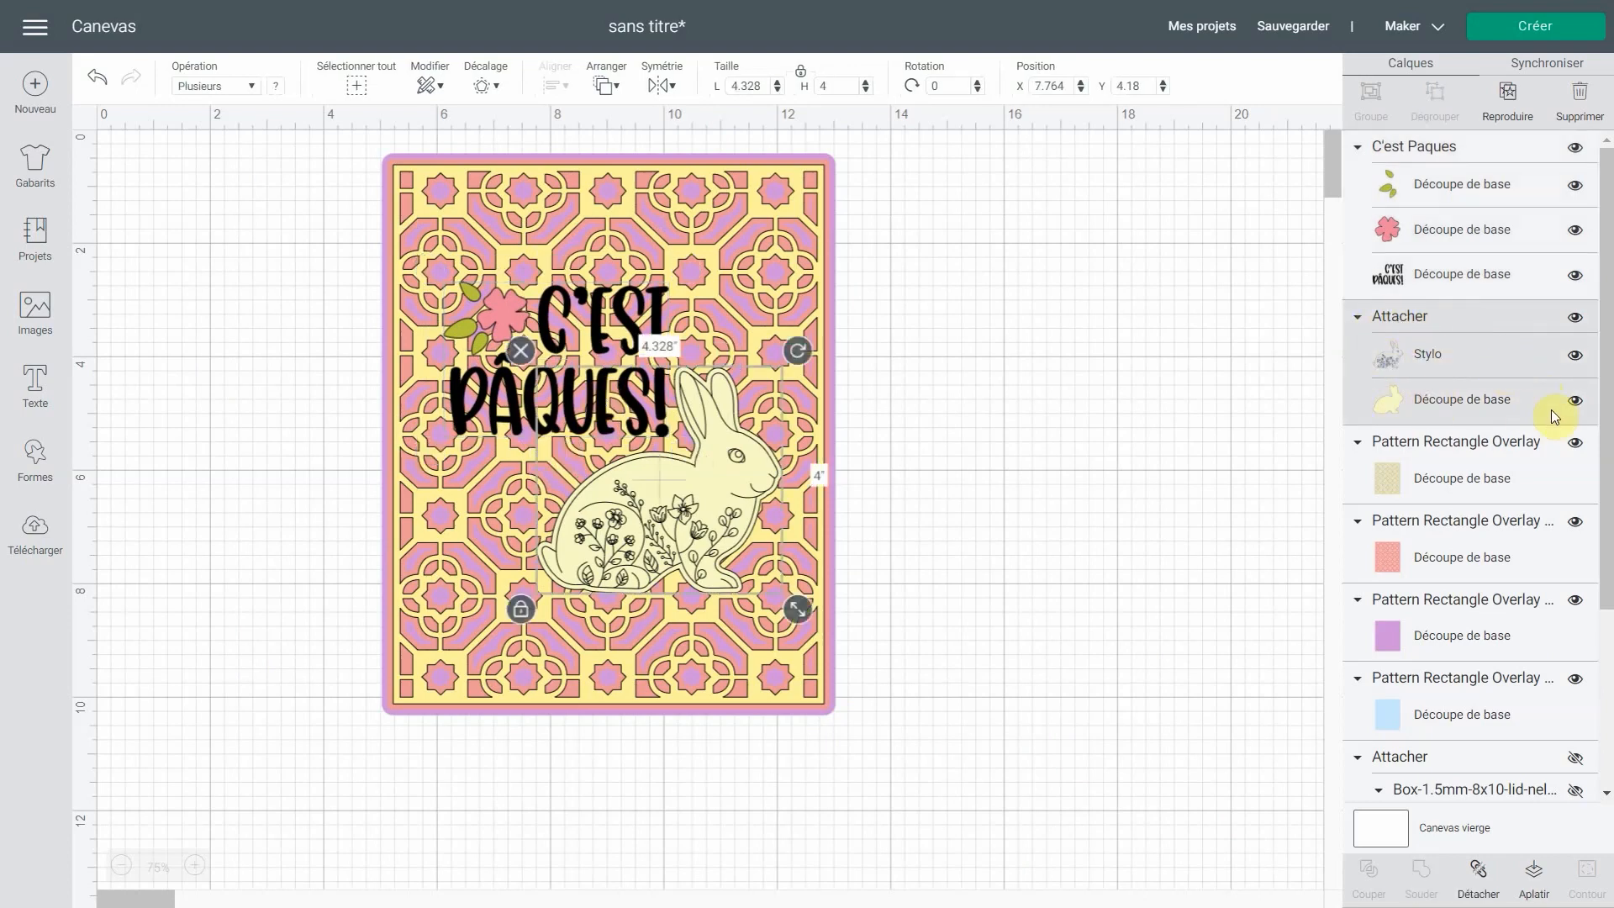
click(1460, 362)
click(251, 85)
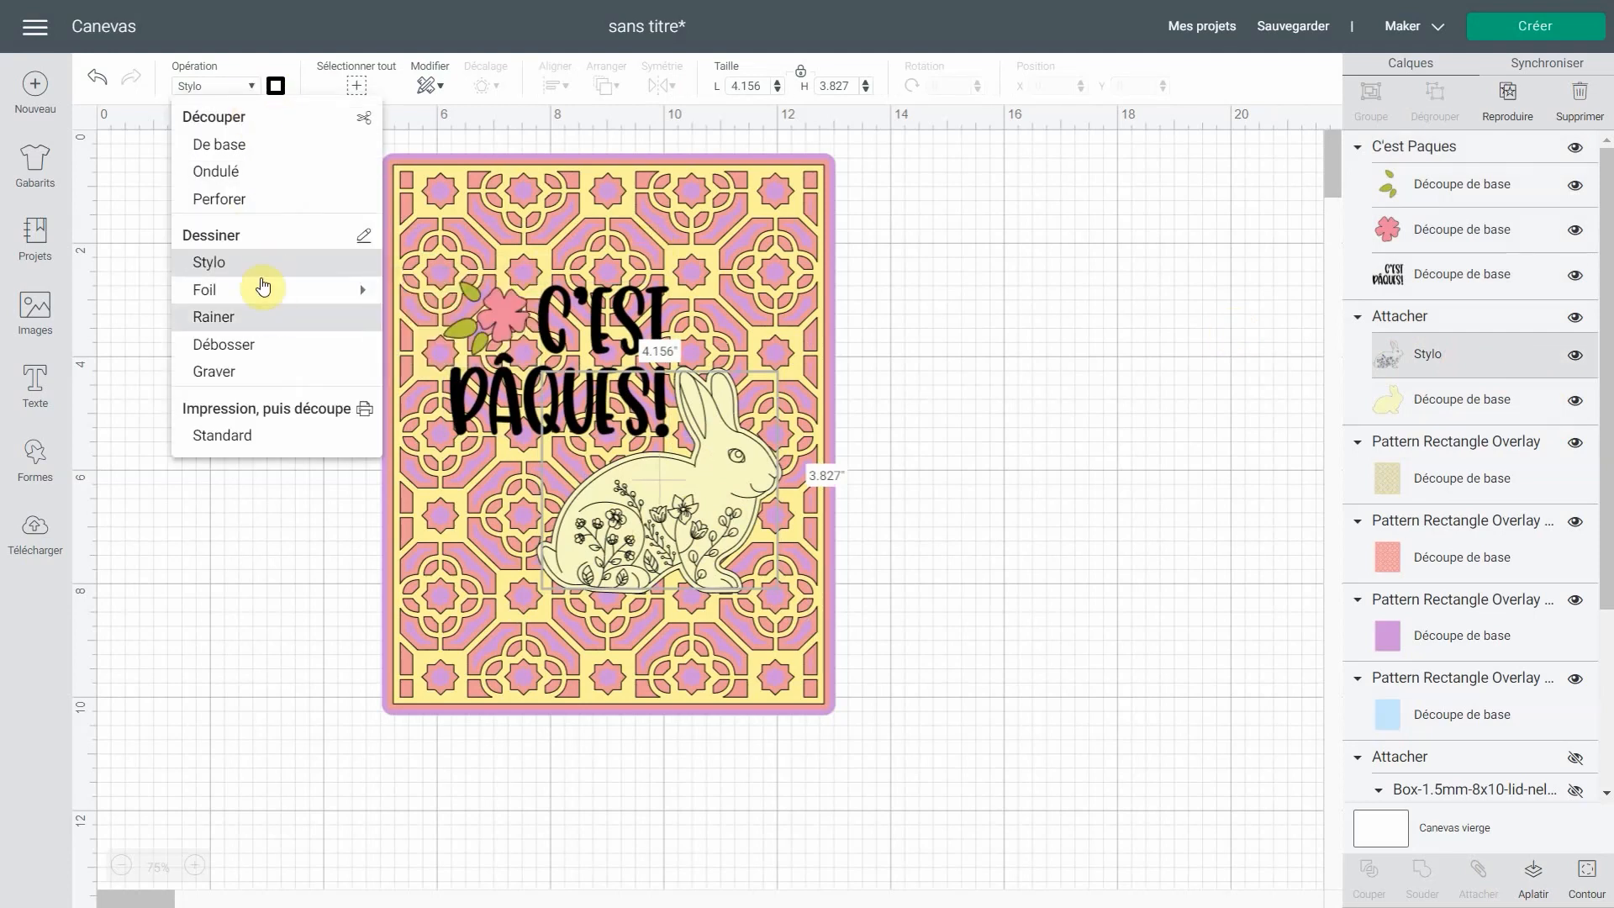
mouse_move(259, 286)
click(454, 345)
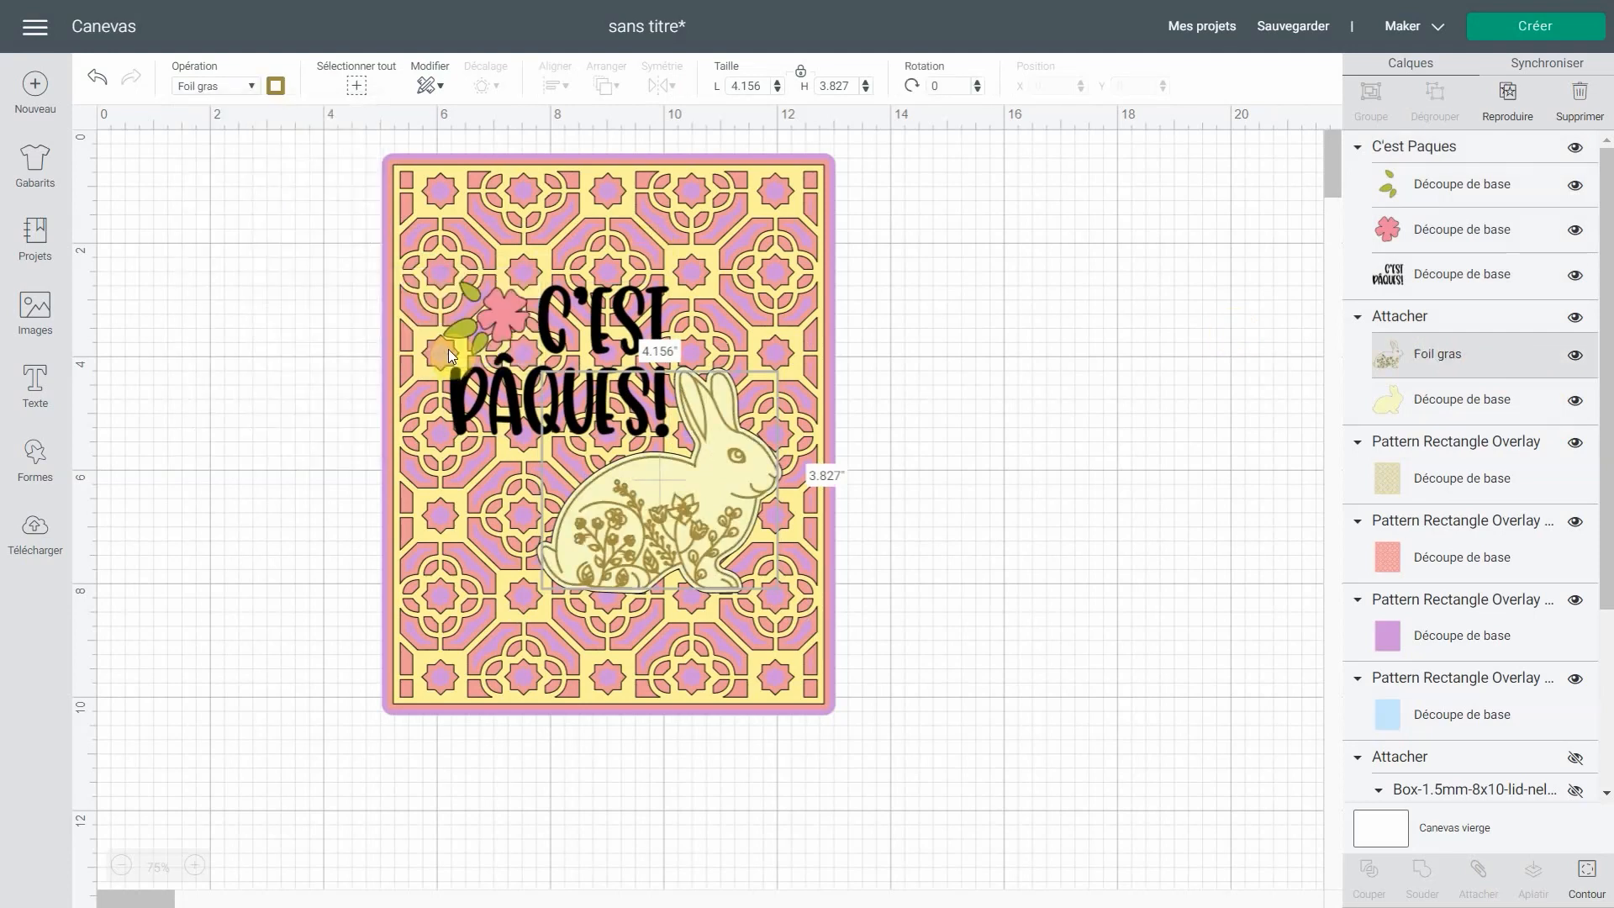
click(252, 86)
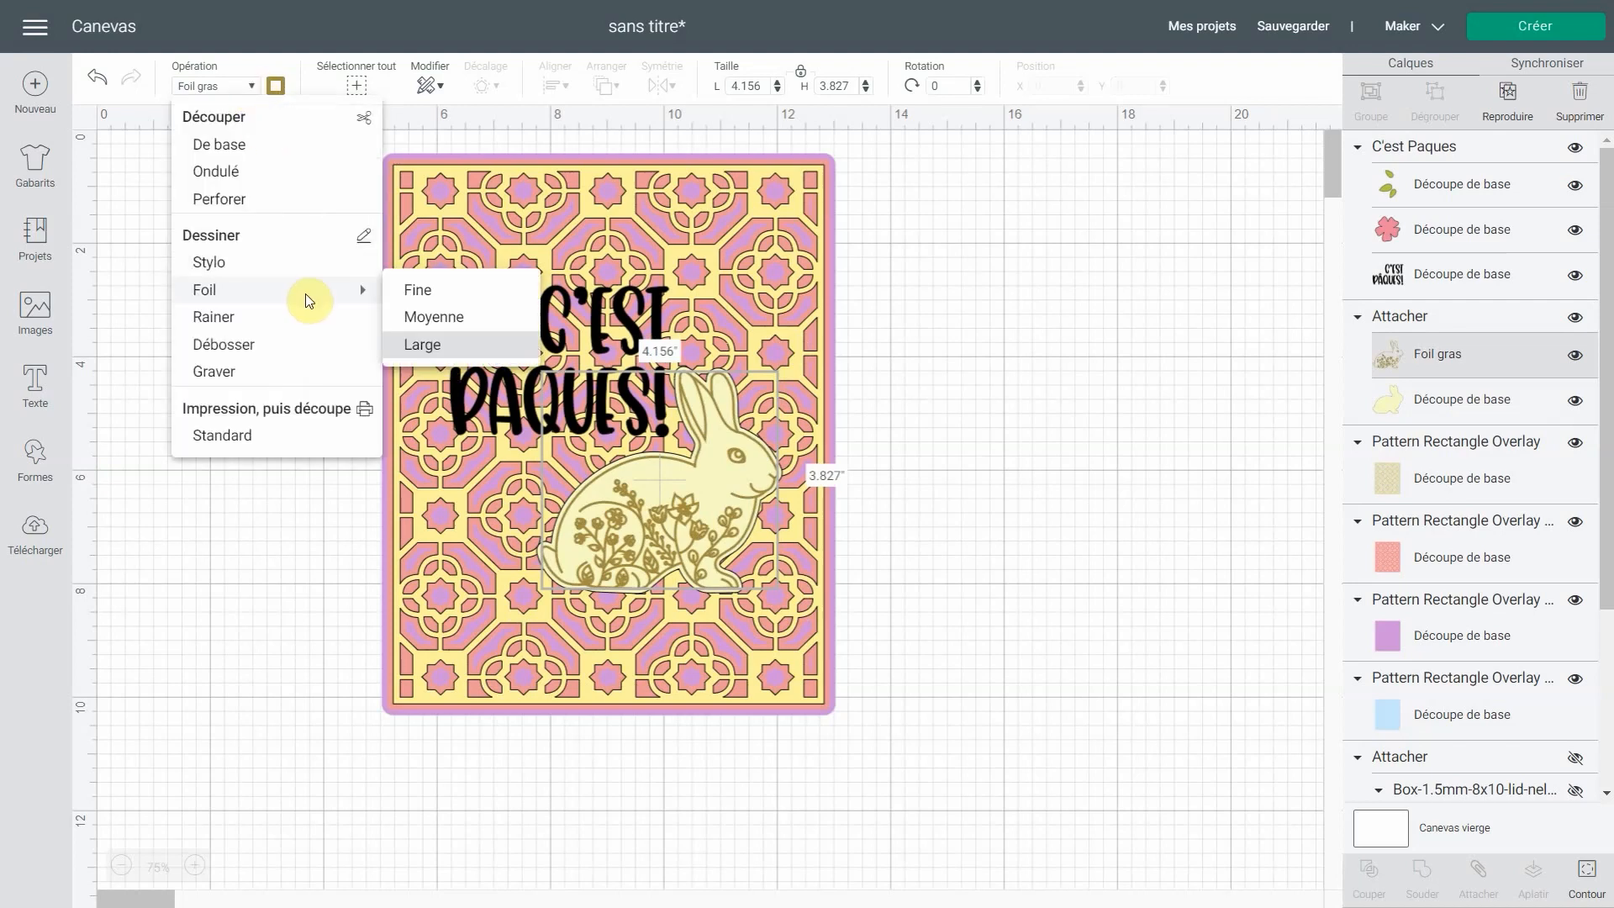
click(407, 318)
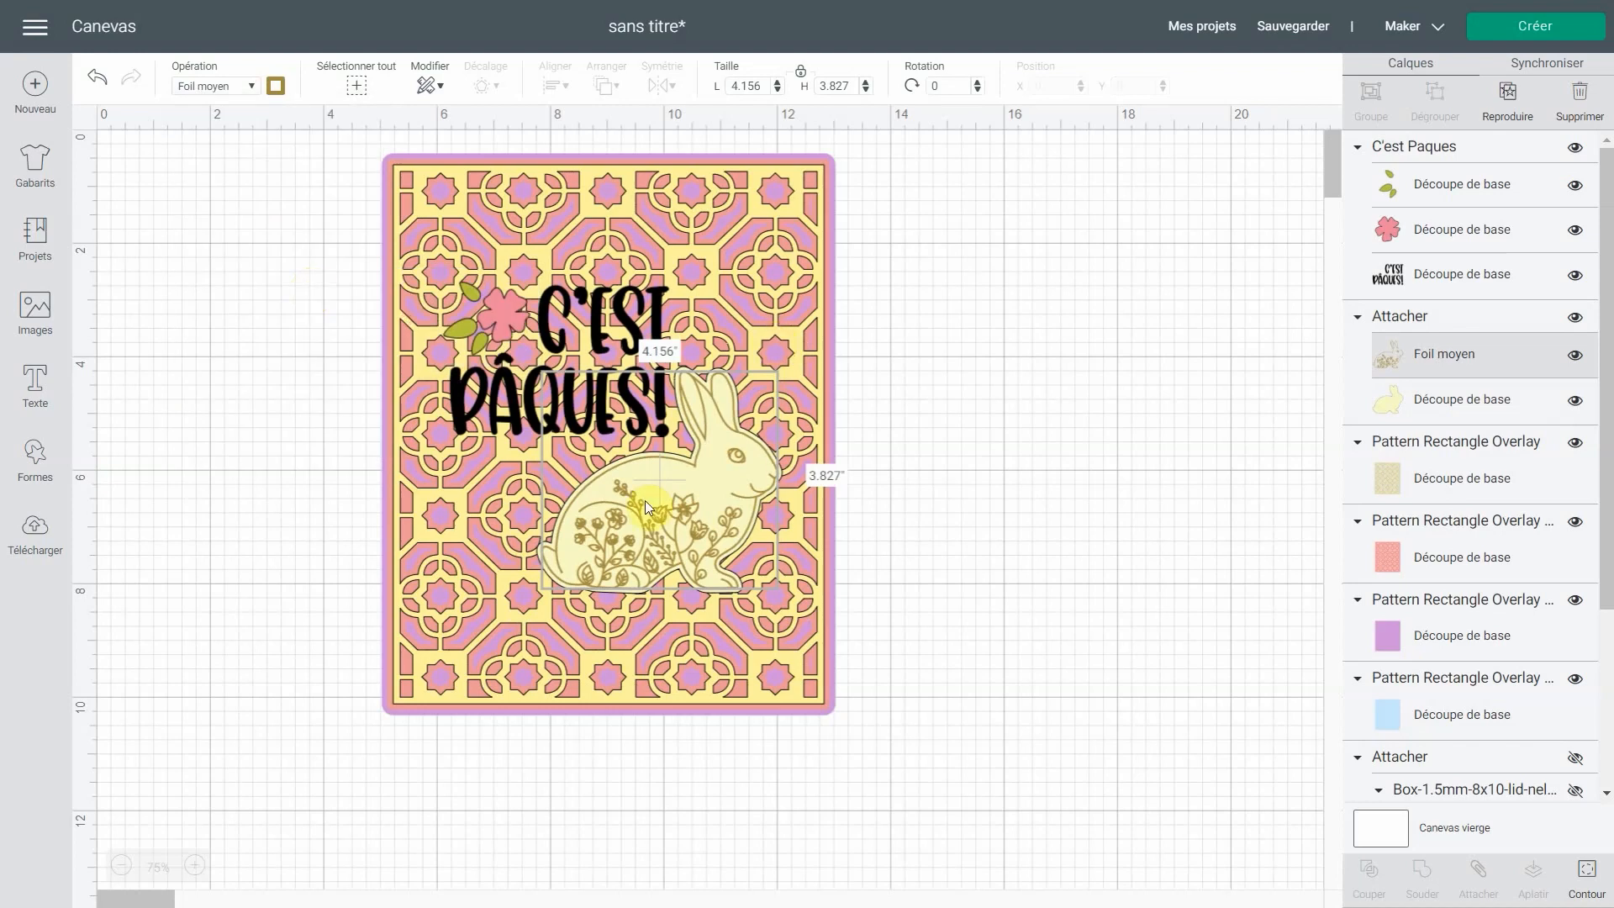
click(277, 86)
click(319, 261)
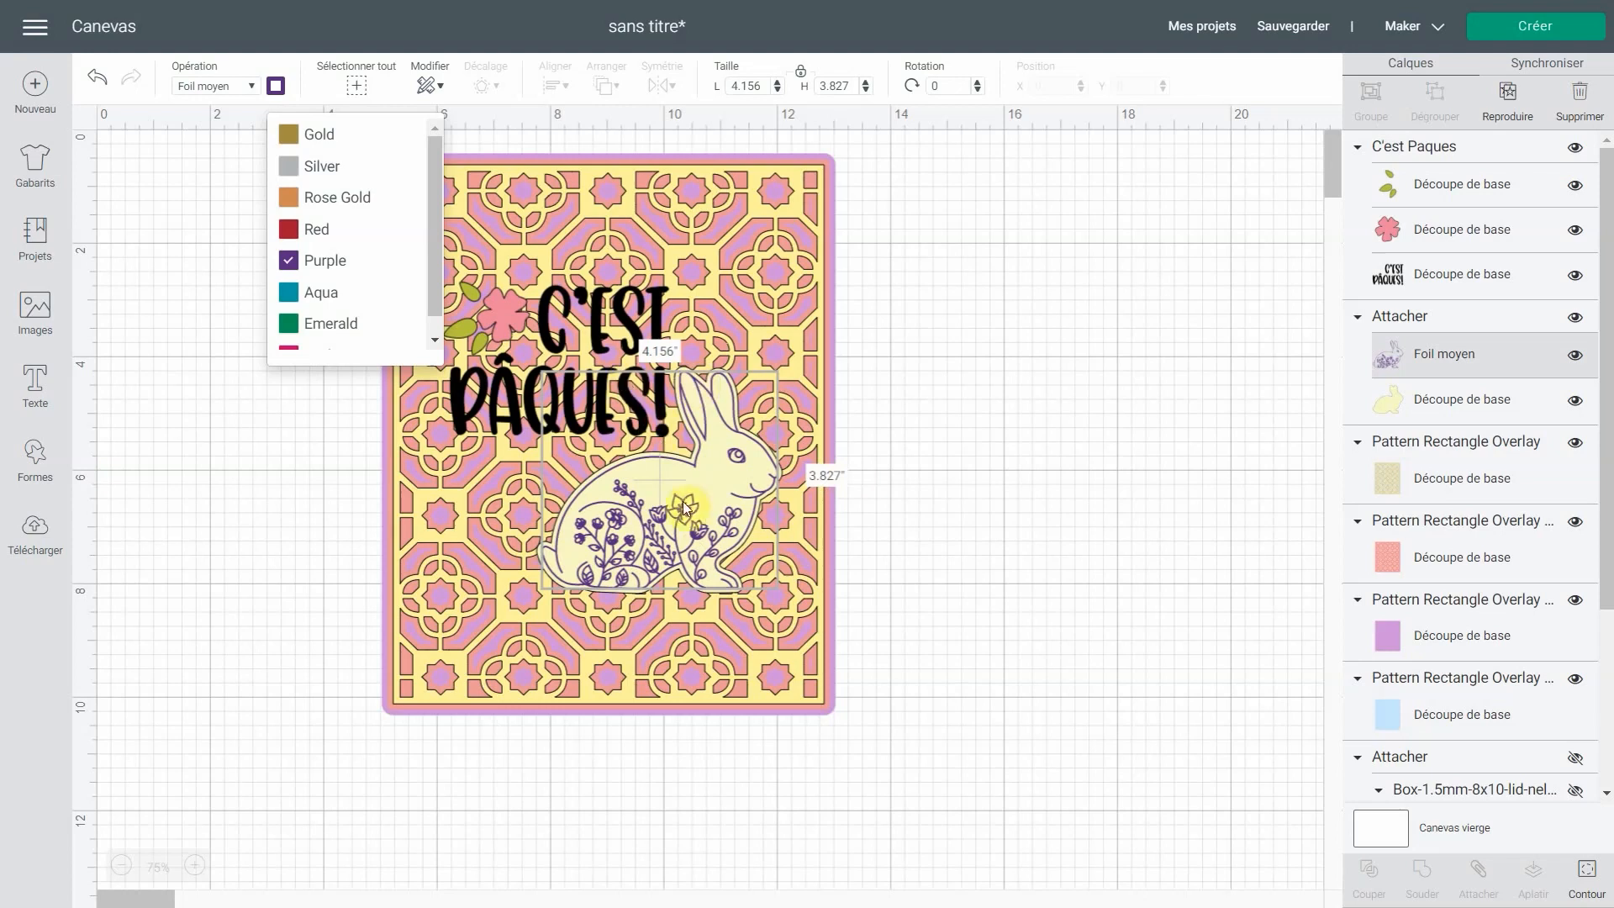
Scale the rabbit down to about 4.18 by 3.86 inches and nudge the lettering slightly down towards it
click(713, 542)
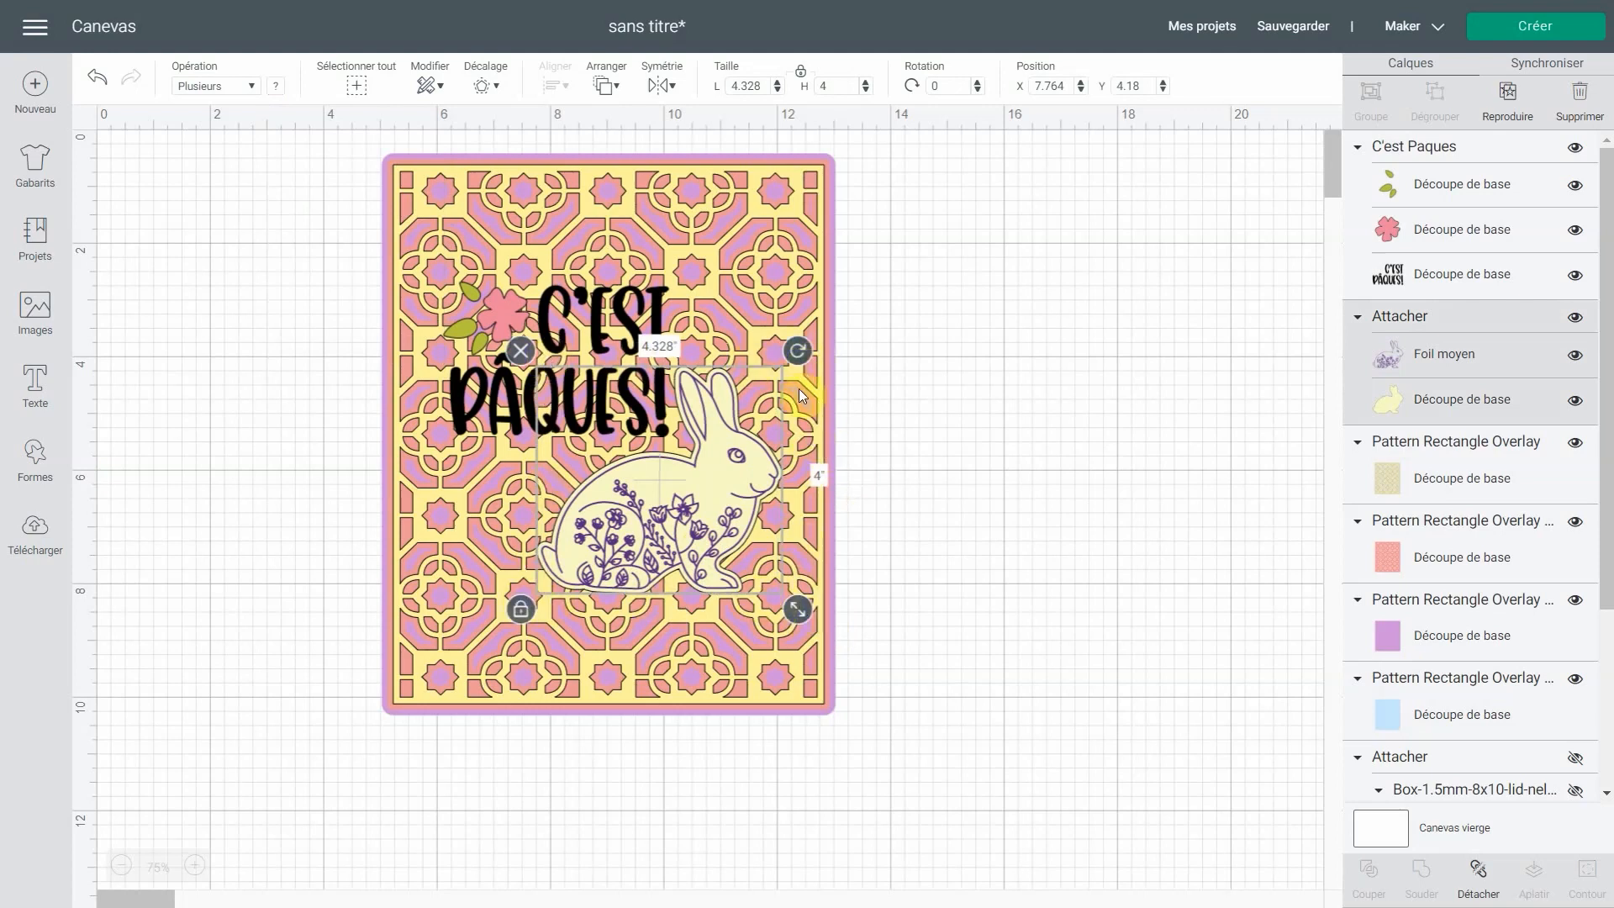
drag(797, 609, 789, 597)
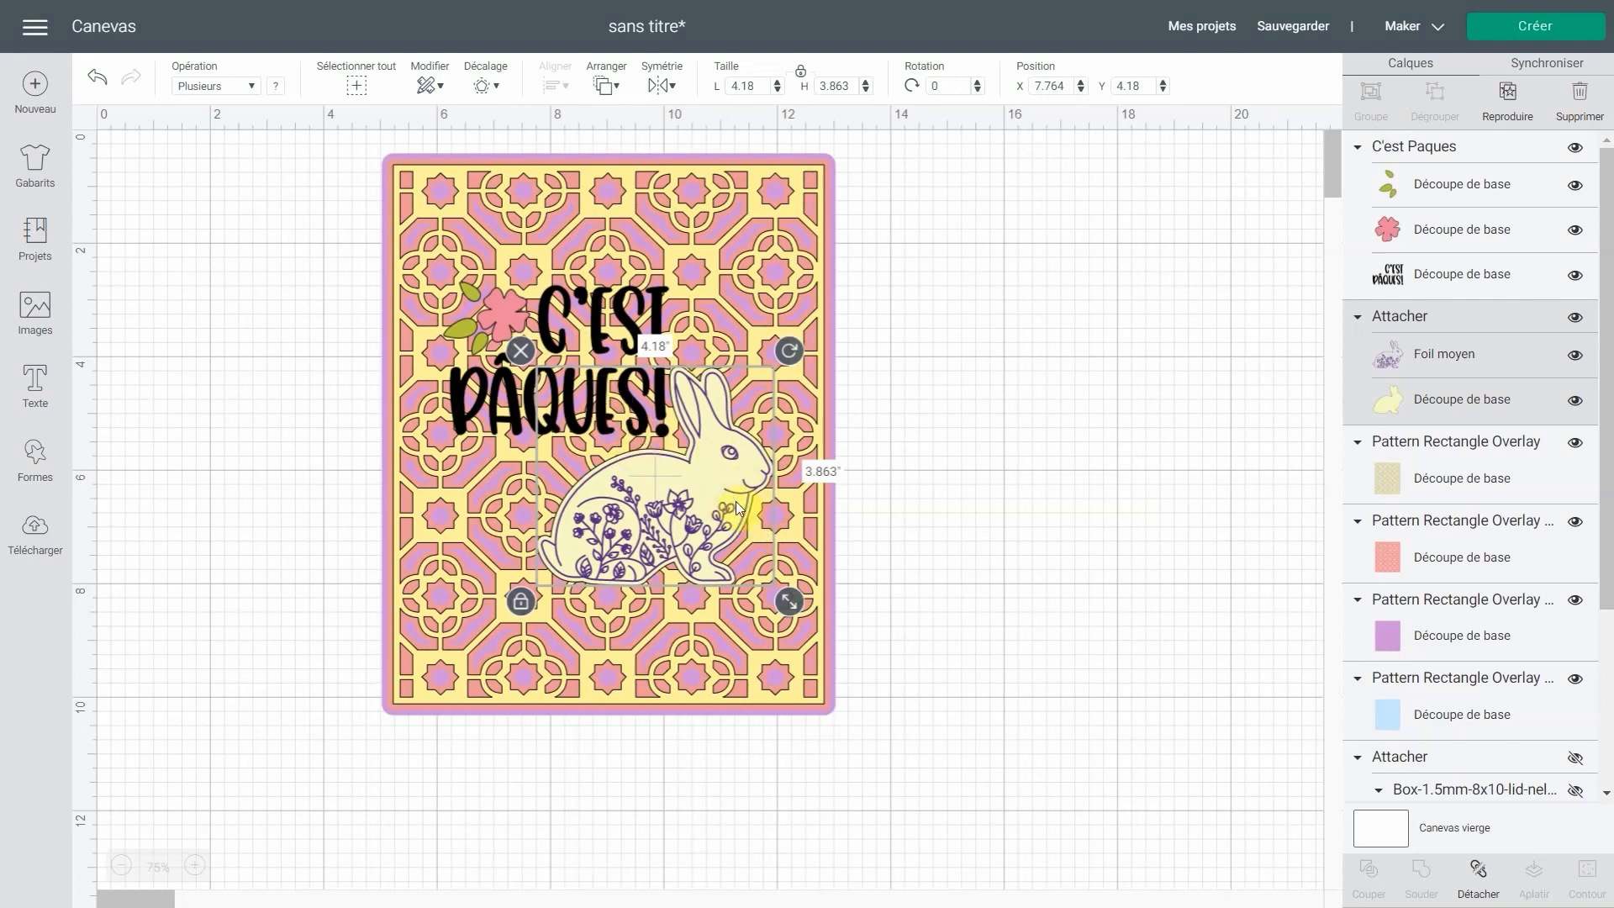
click(617, 301)
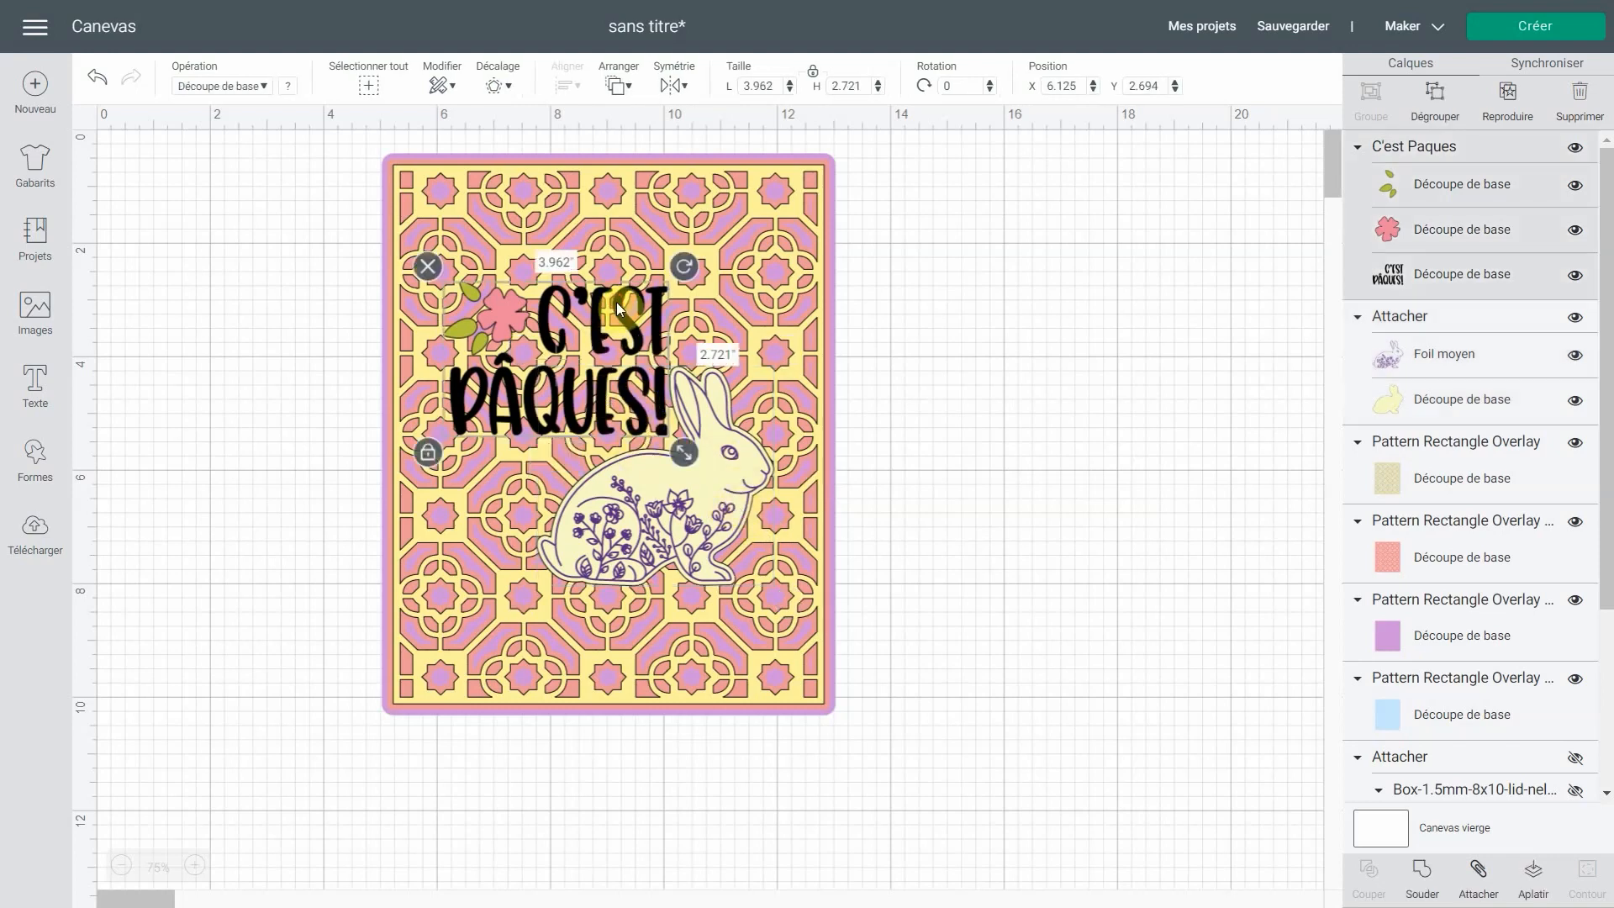
drag(610, 377, 609, 382)
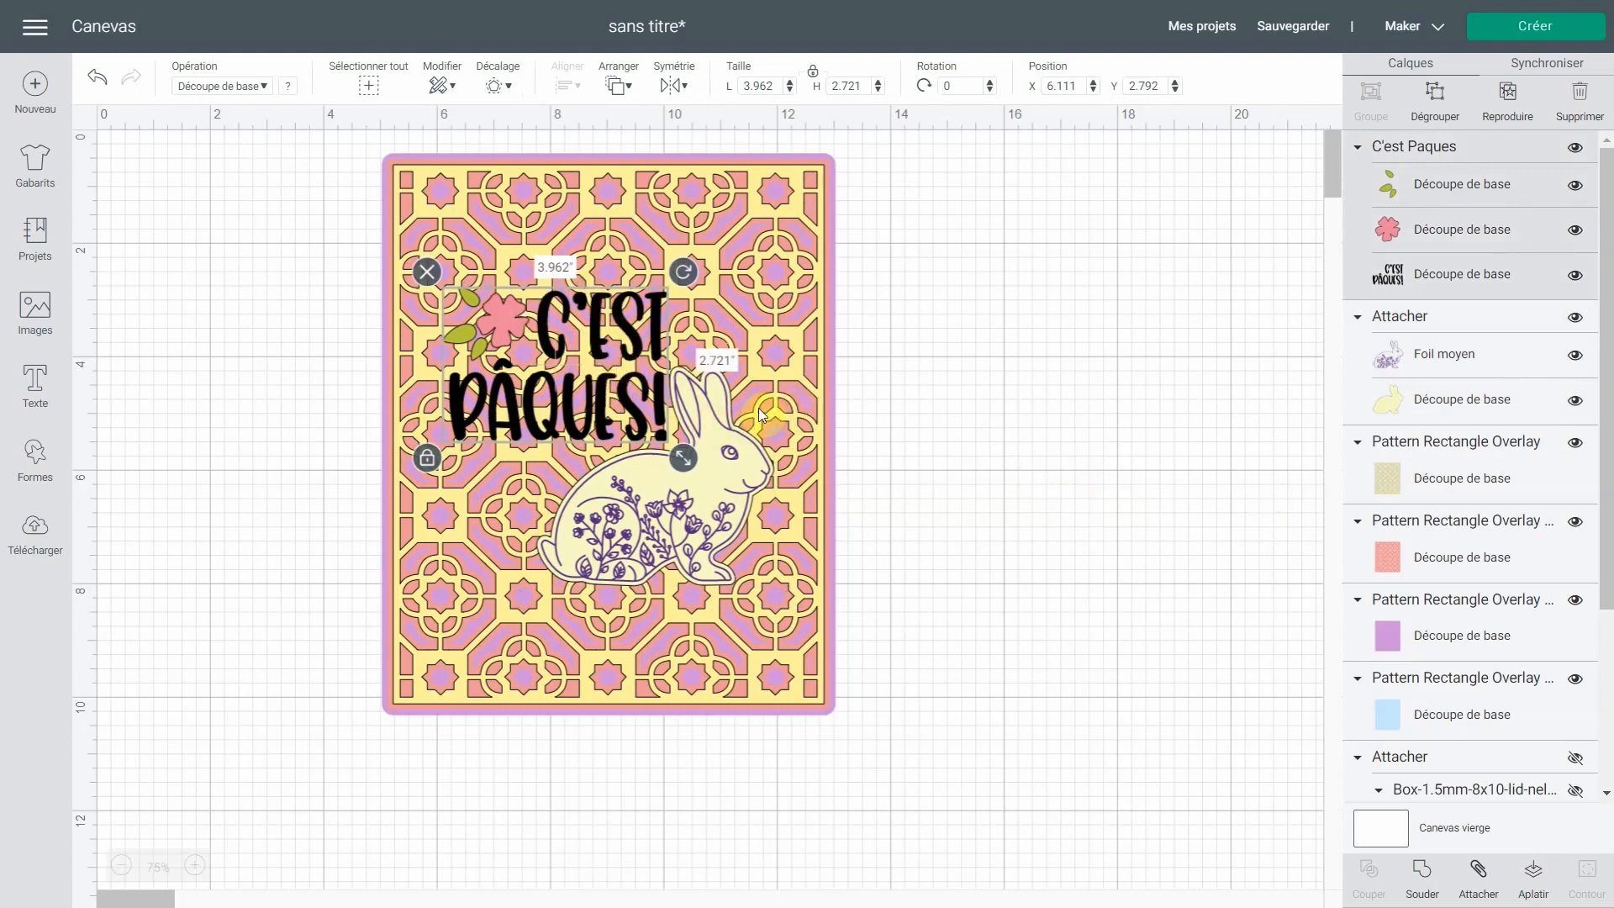
Detach the rabbit's foil drawing from its base silhouette and hide the foil drawing layer
click(1409, 354)
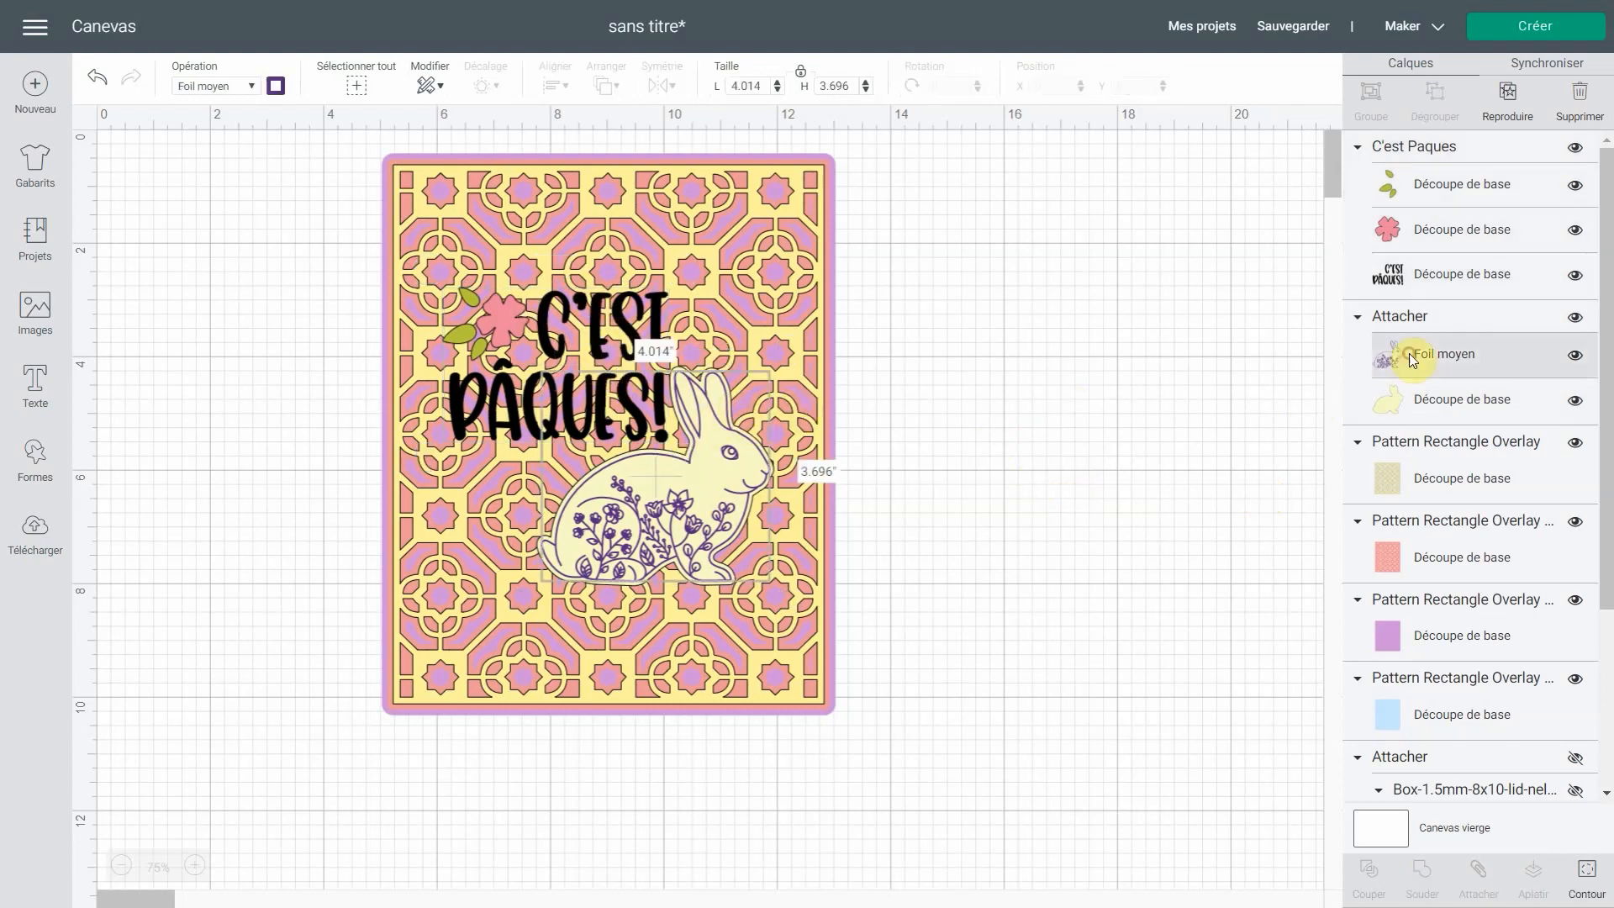
click(1474, 315)
click(1481, 883)
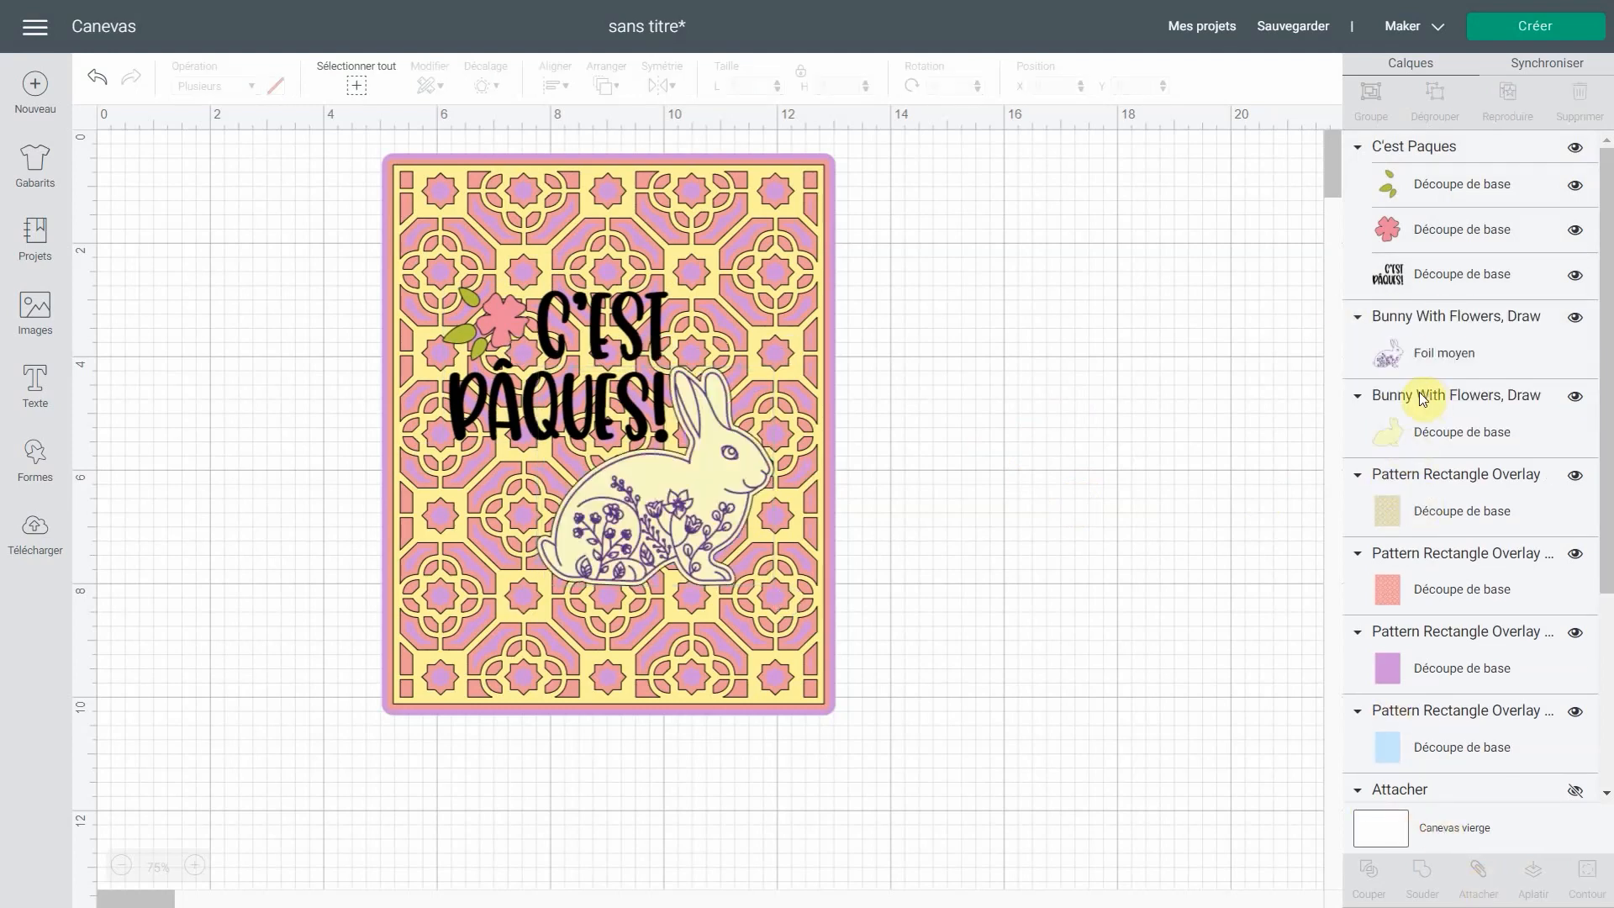
click(1576, 318)
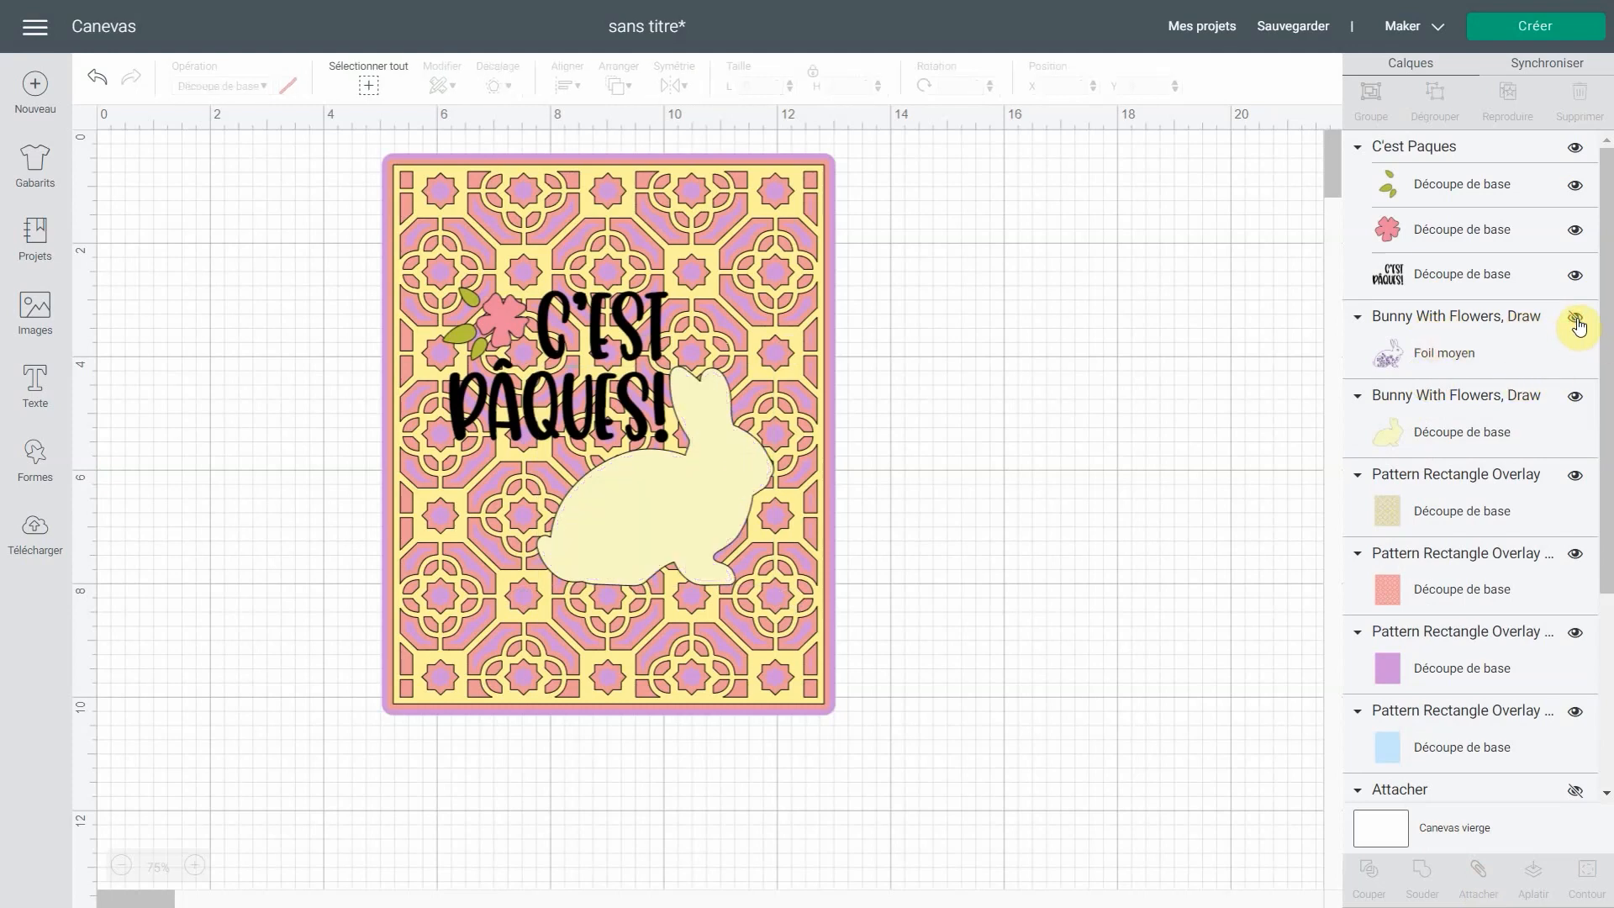
Weld the "C'est Pâques!" lettering and its flower into one shape and colour it light blue
click(1448, 154)
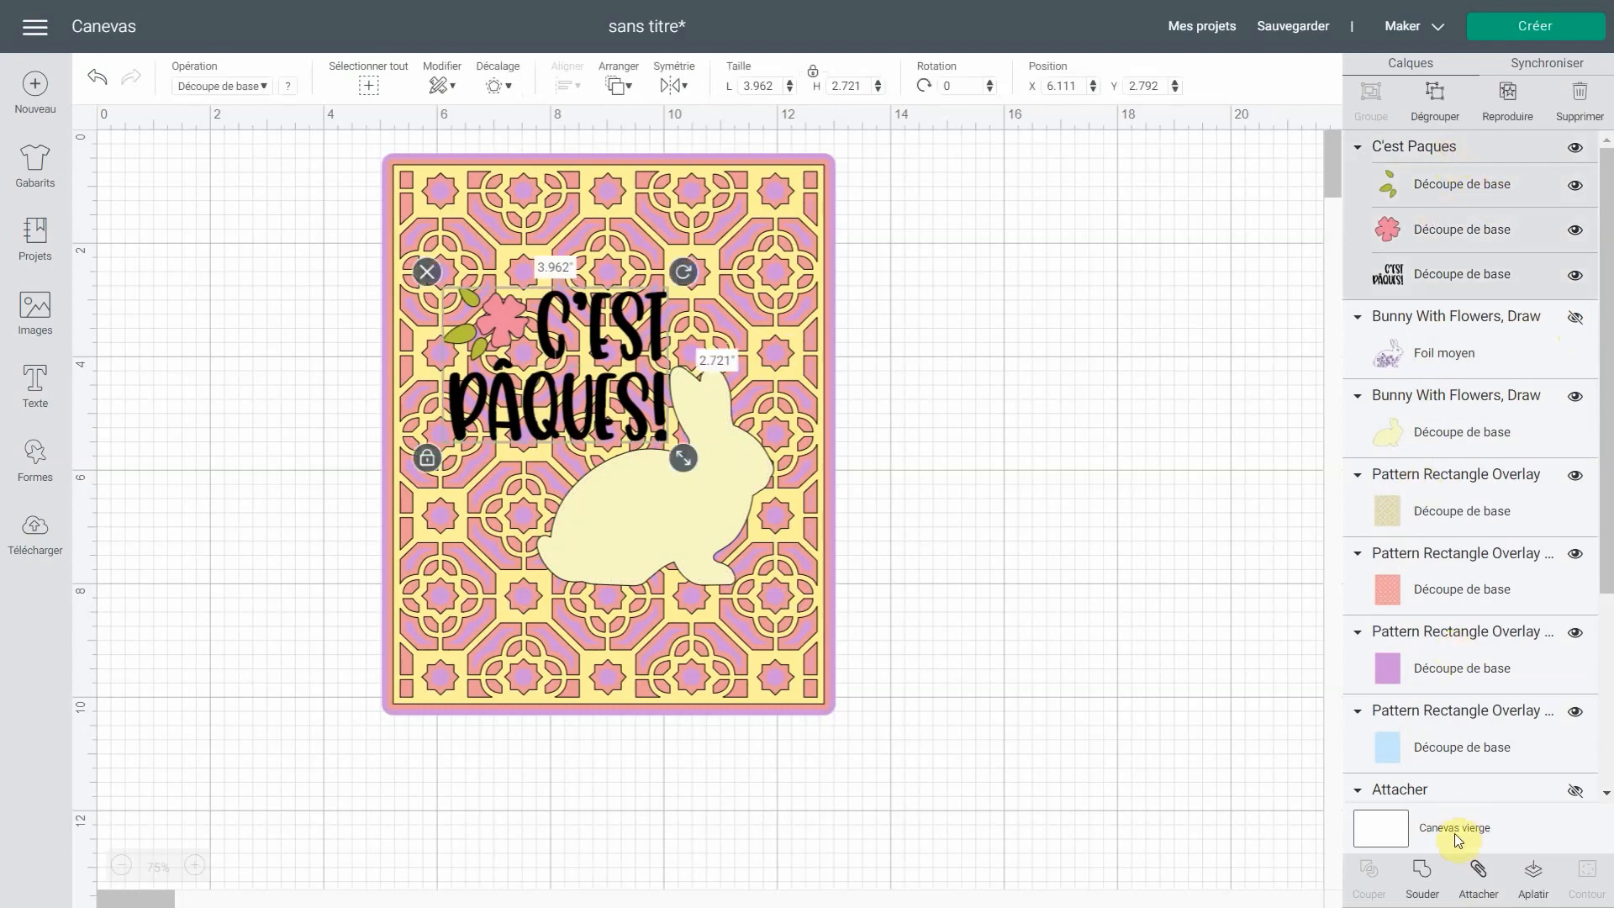
click(1424, 874)
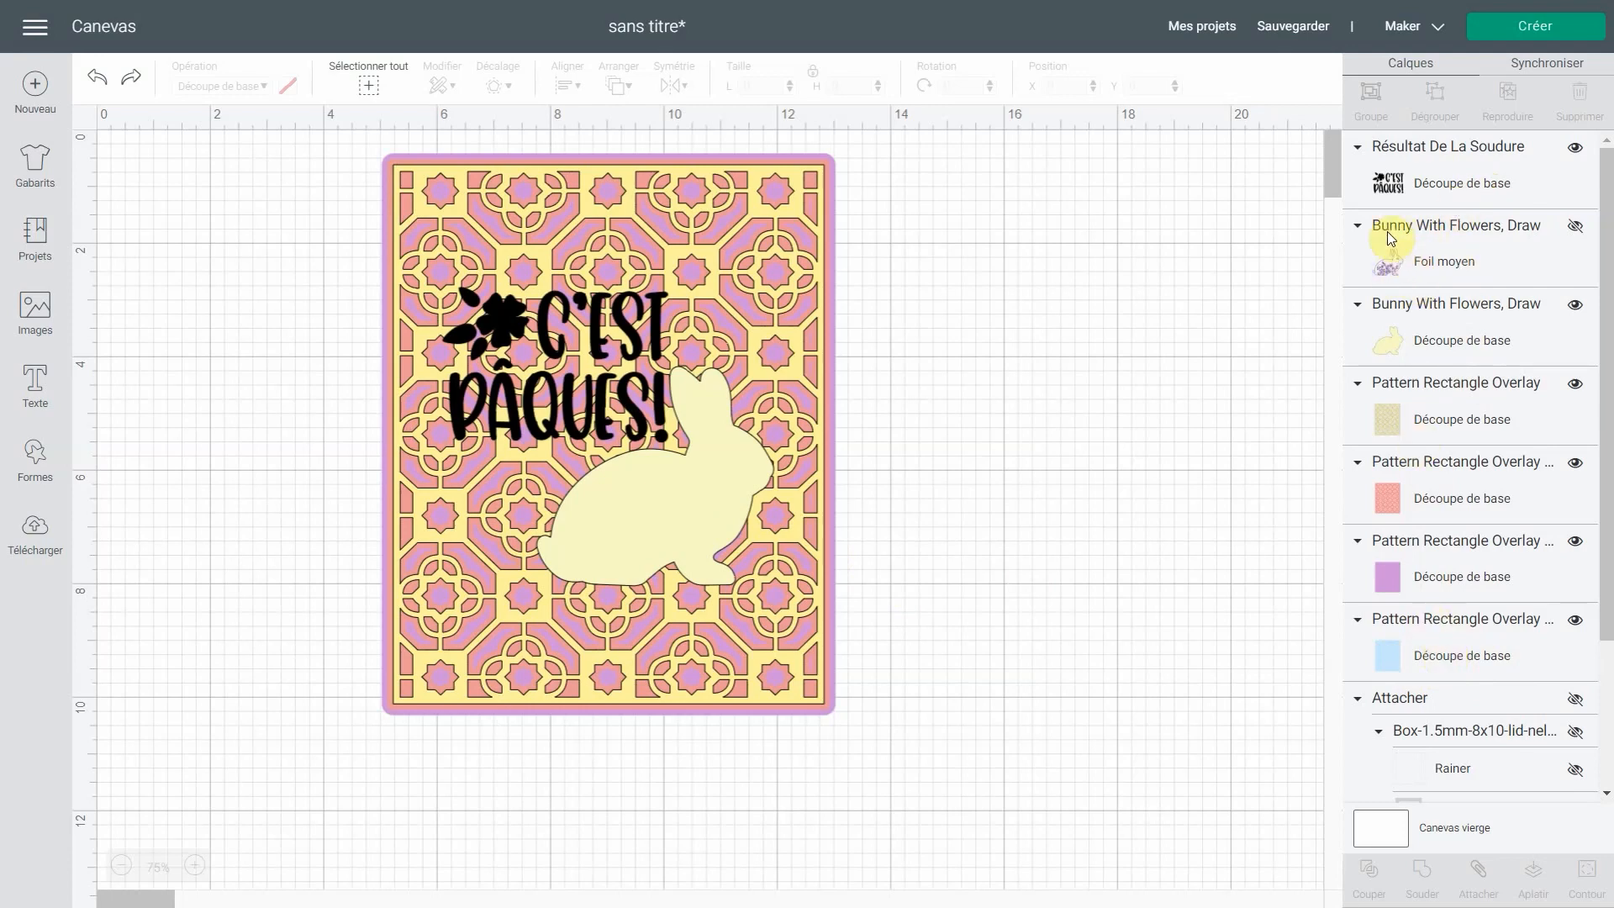
click(1391, 184)
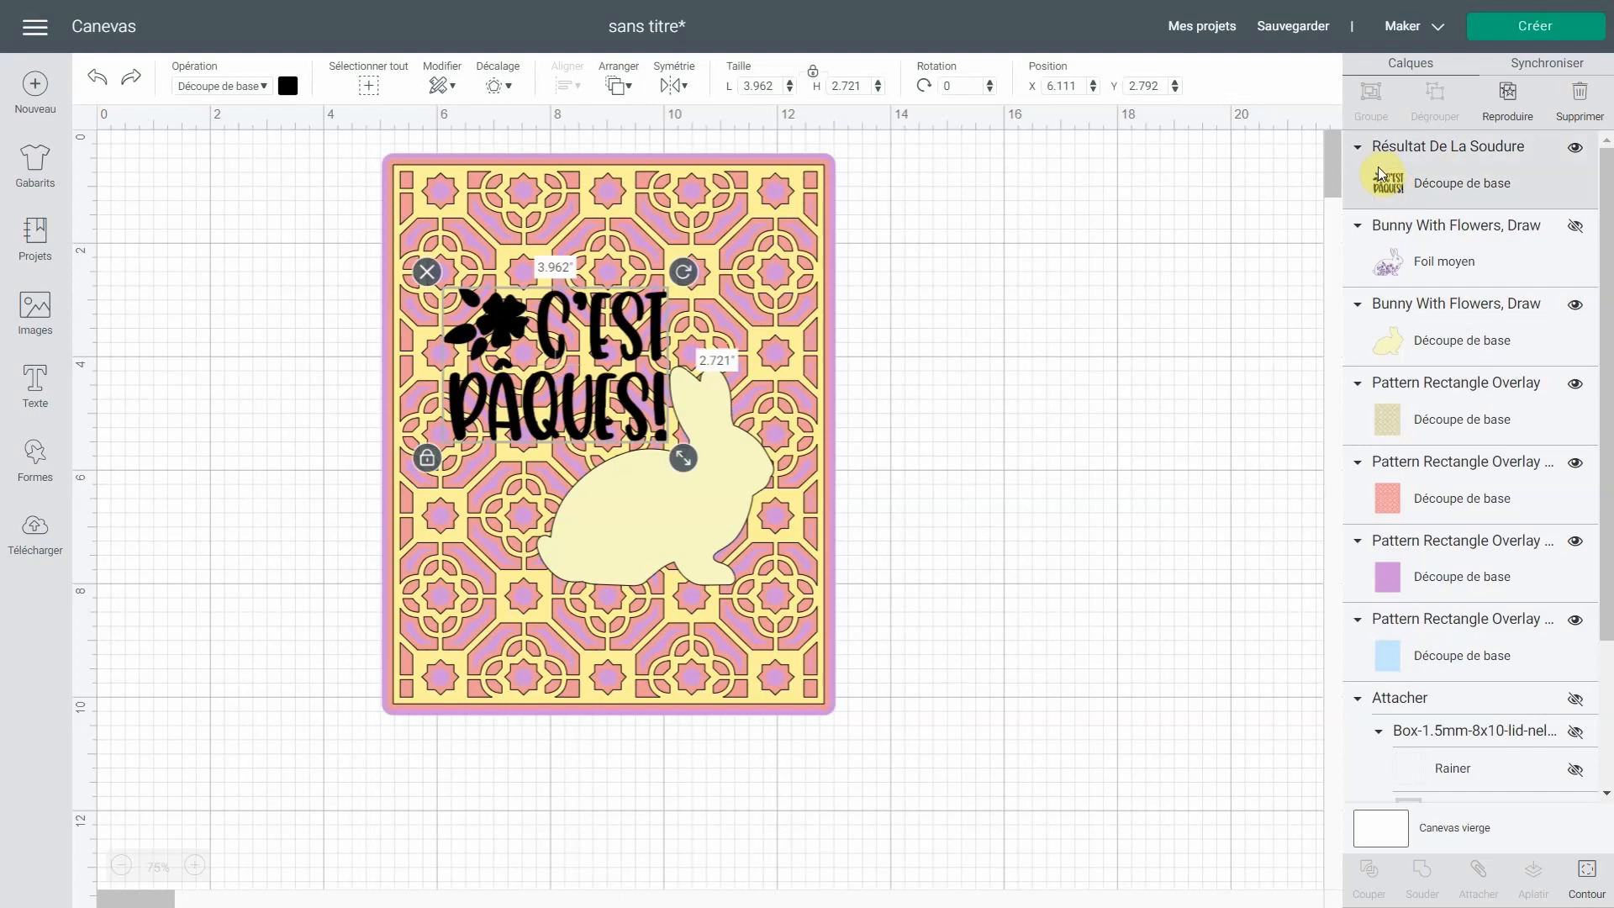
click(288, 88)
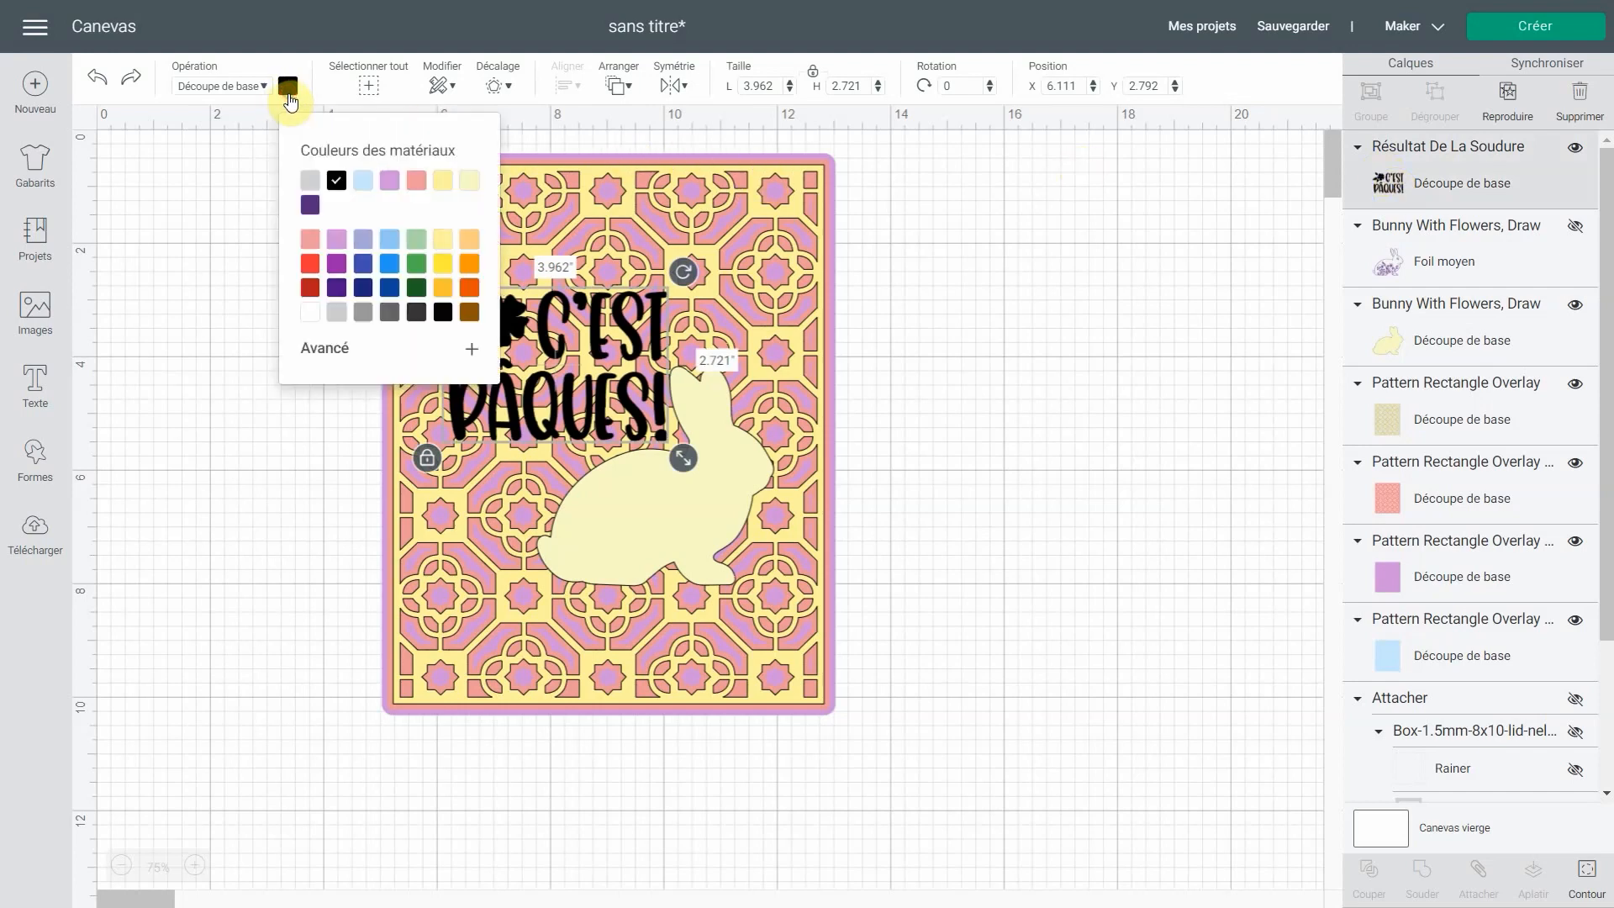
click(365, 182)
Show the rabbit's foil drawing layer again and set its foil colour to Aqua
click(1423, 336)
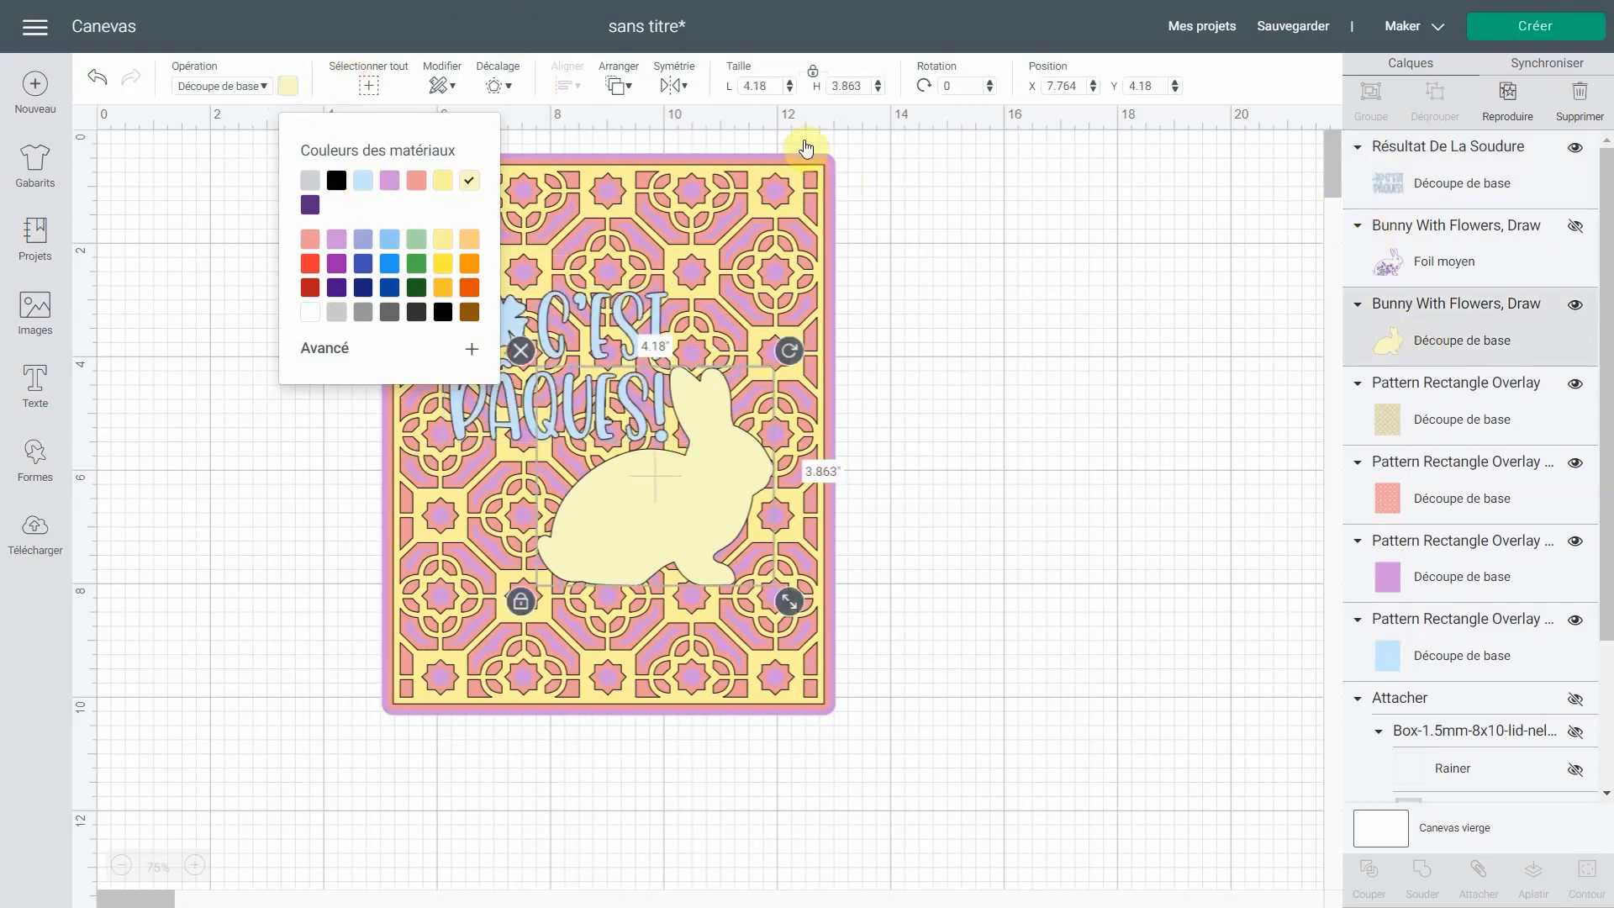
click(1414, 268)
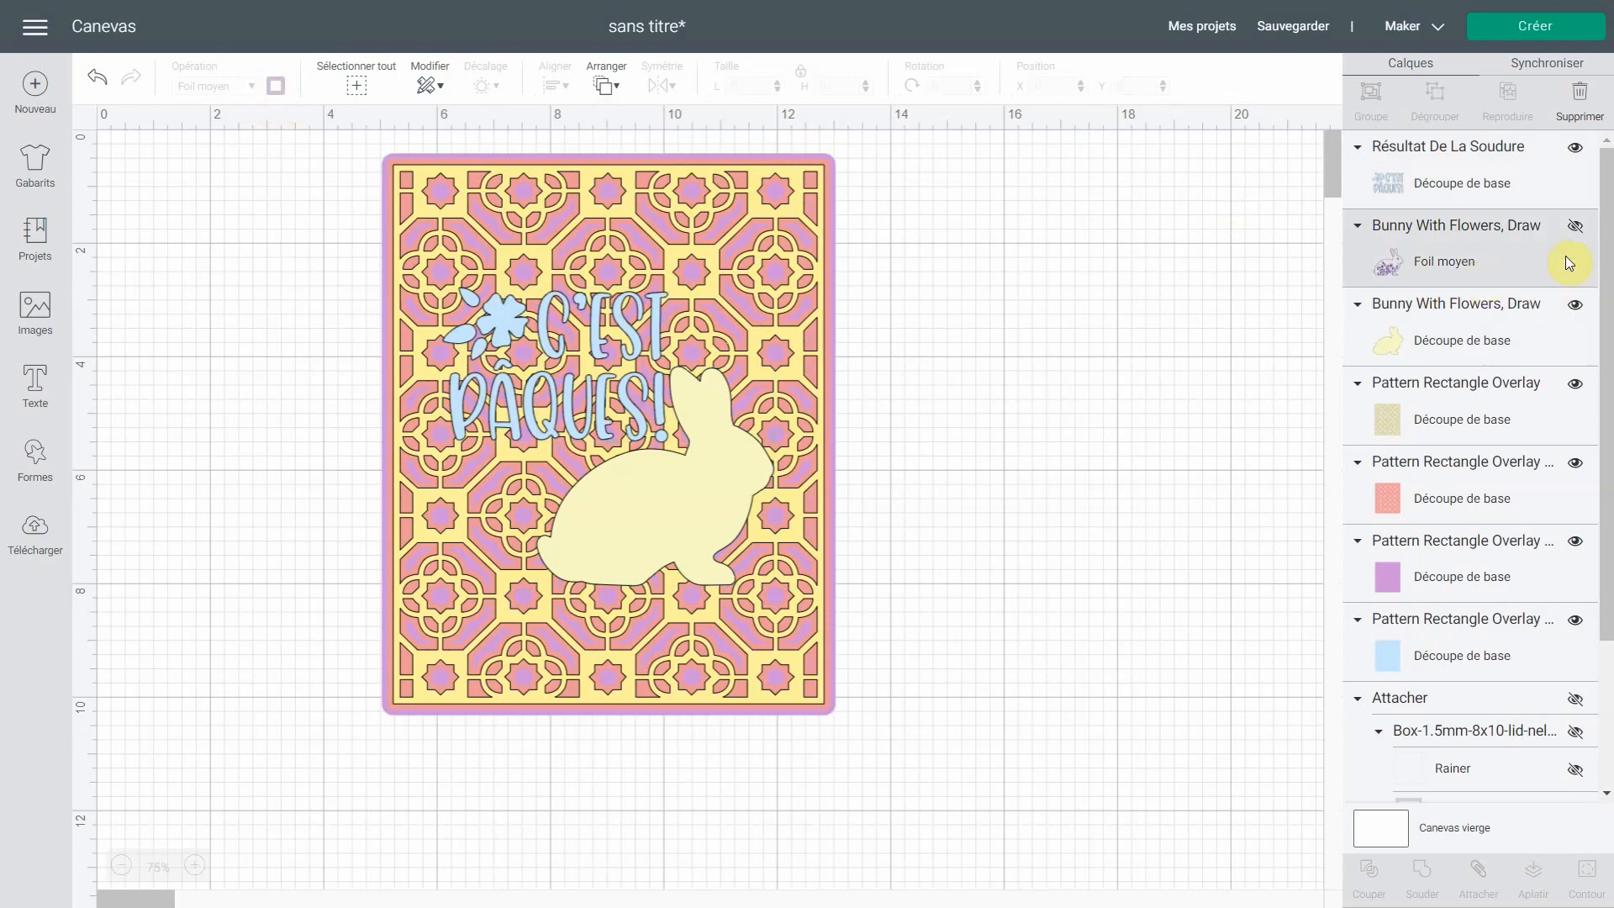
click(1574, 225)
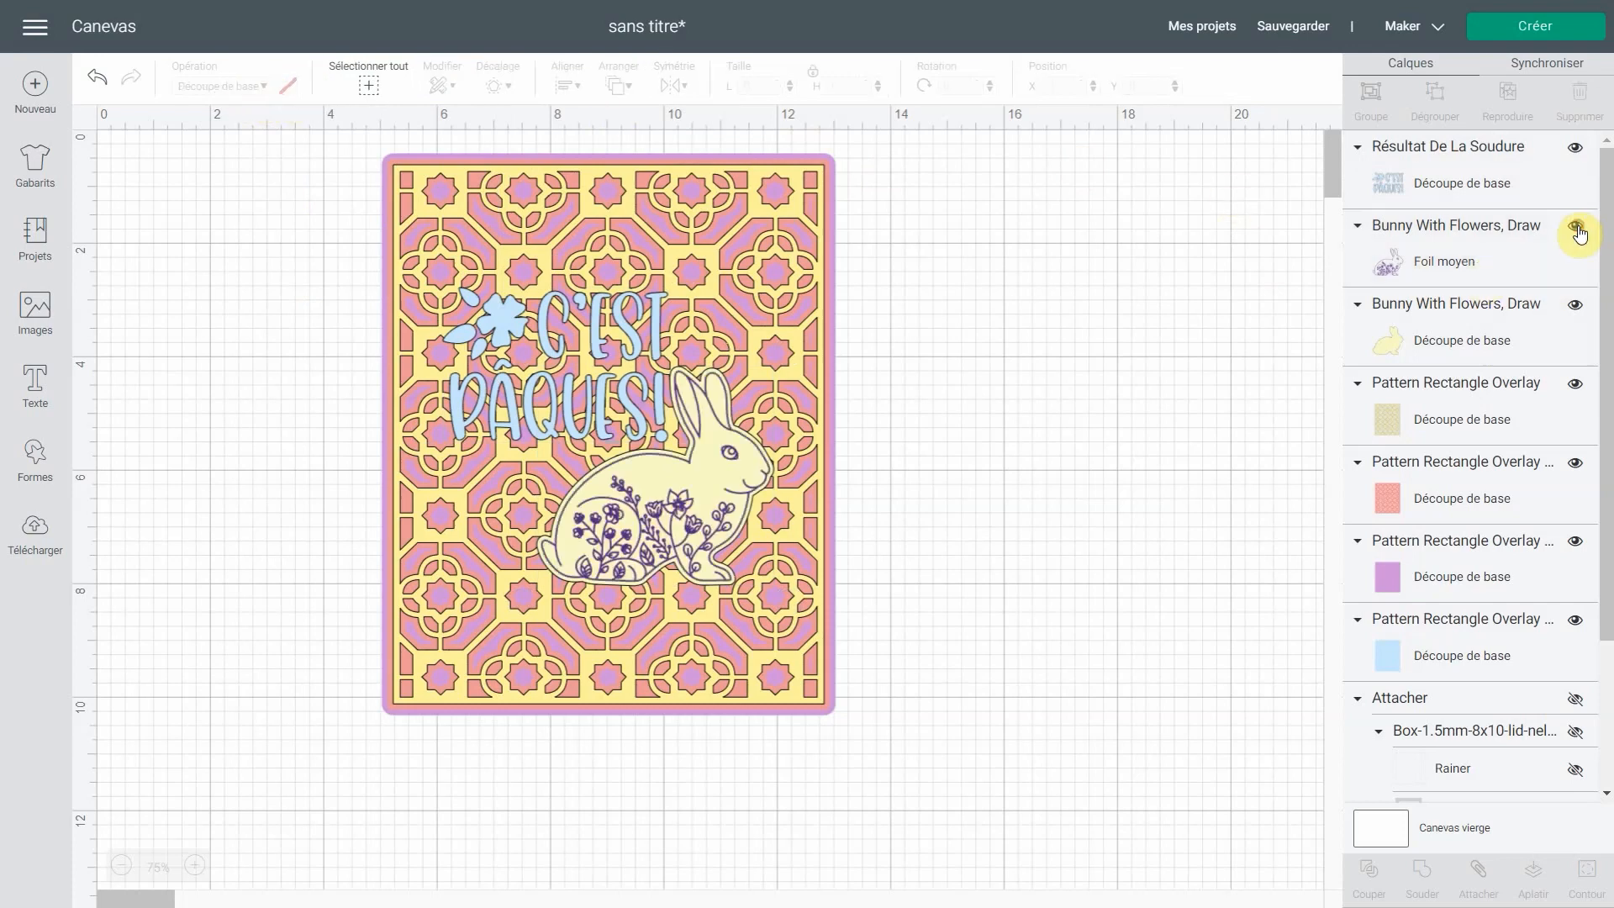
click(1500, 260)
click(275, 85)
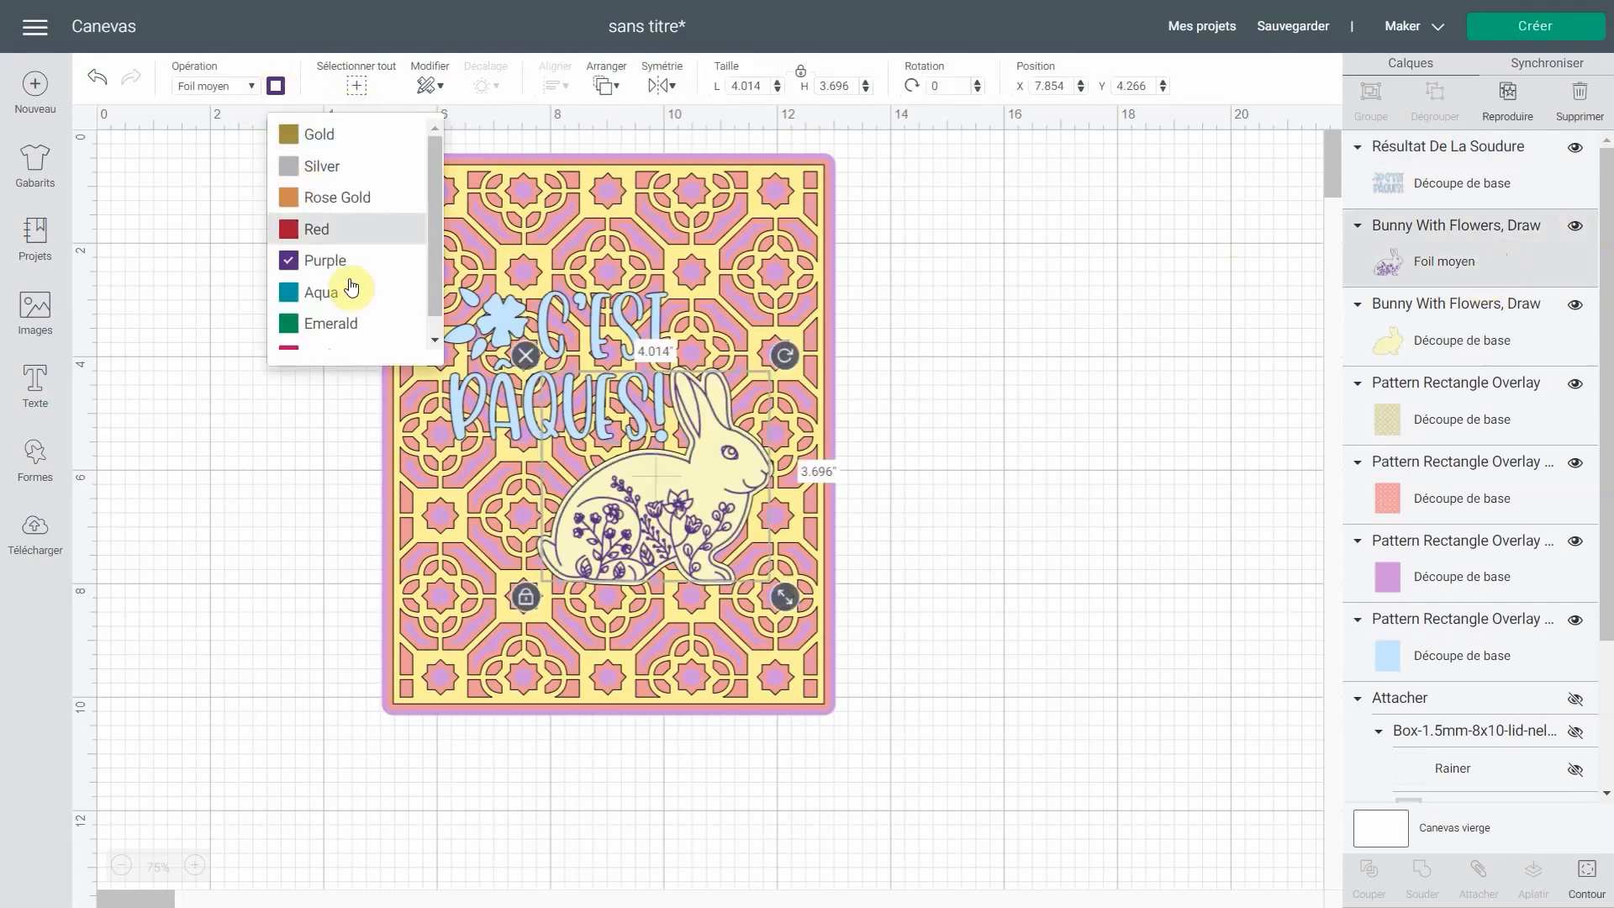
scroll(350, 283, down, 1)
scroll(350, 278, up, 1)
click(341, 293)
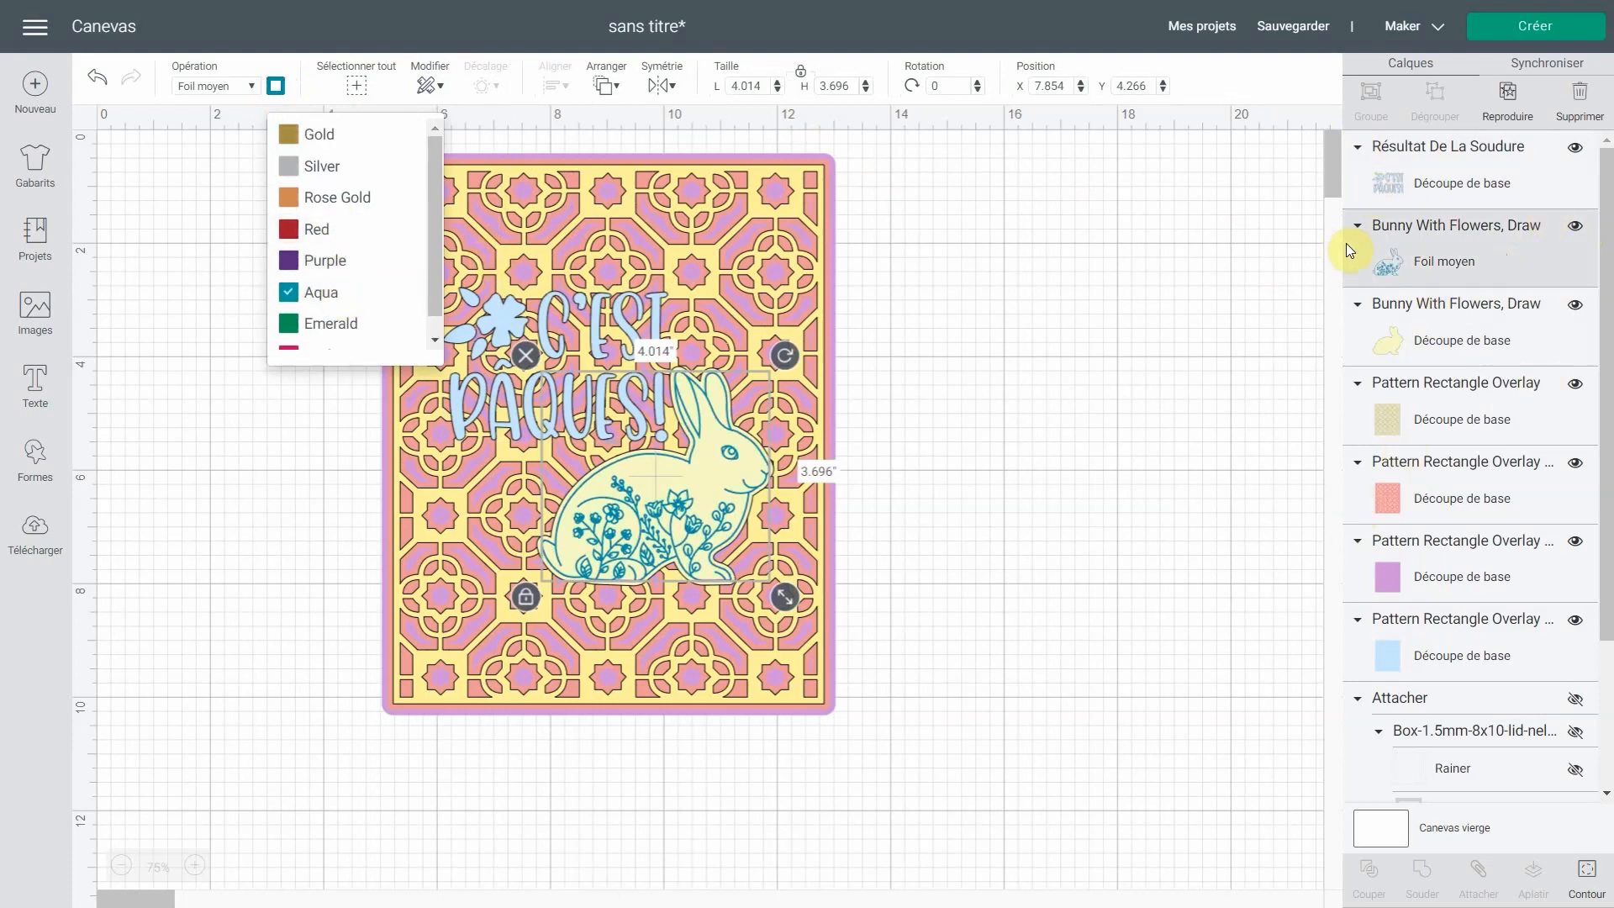
Recolour the rabbit's base silhouette with the same lilac material colour as the solid pattern backing
click(1480, 185)
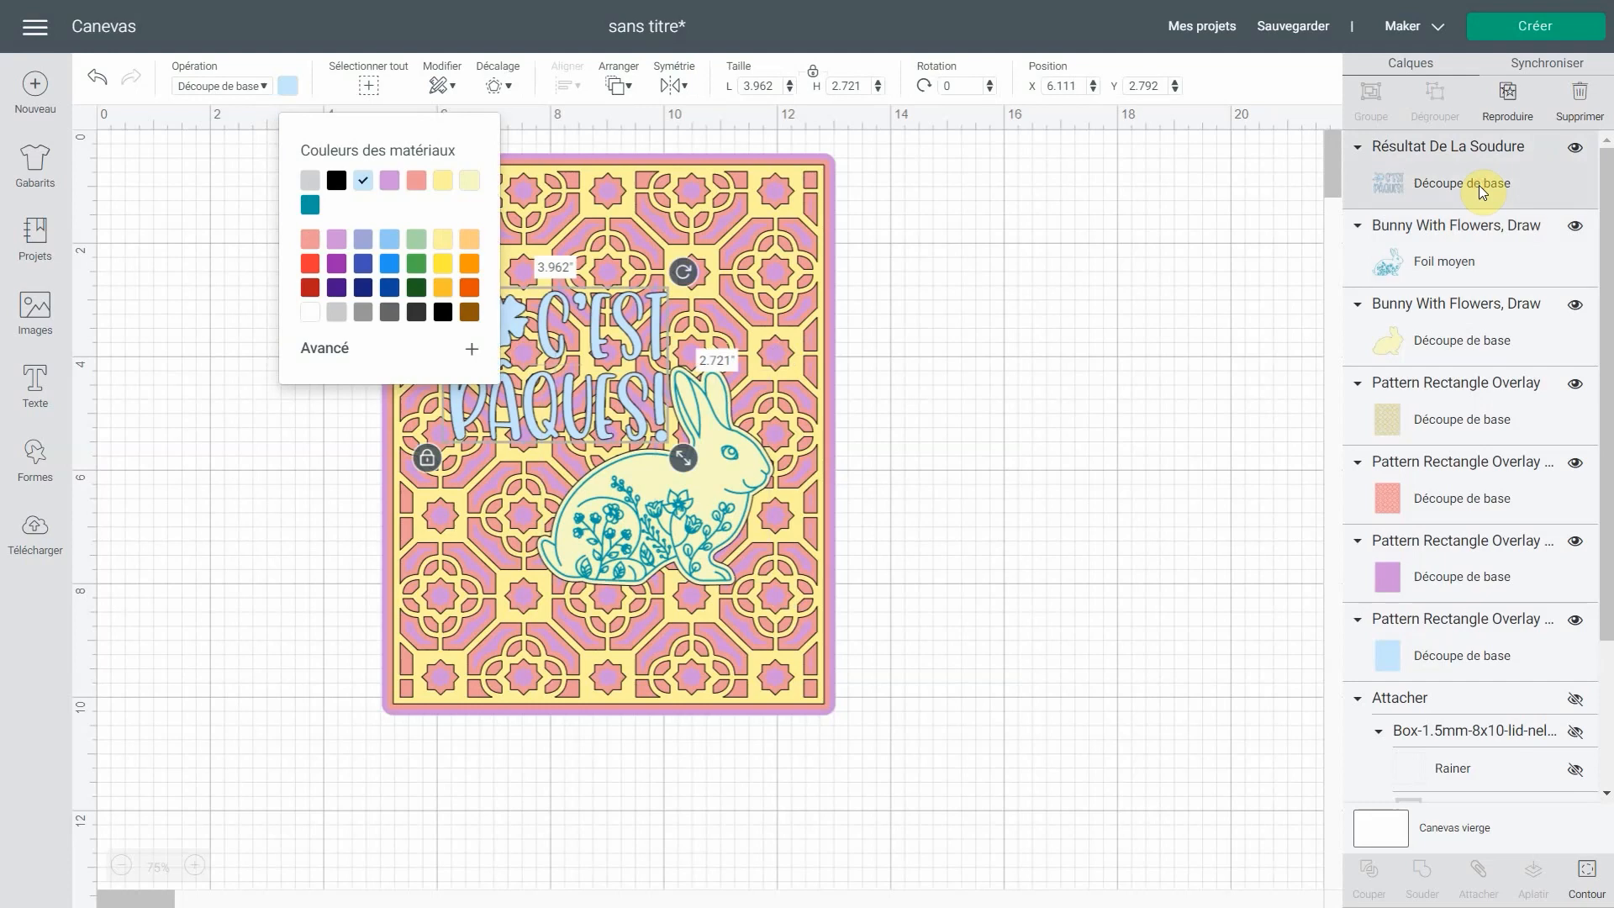
click(1416, 343)
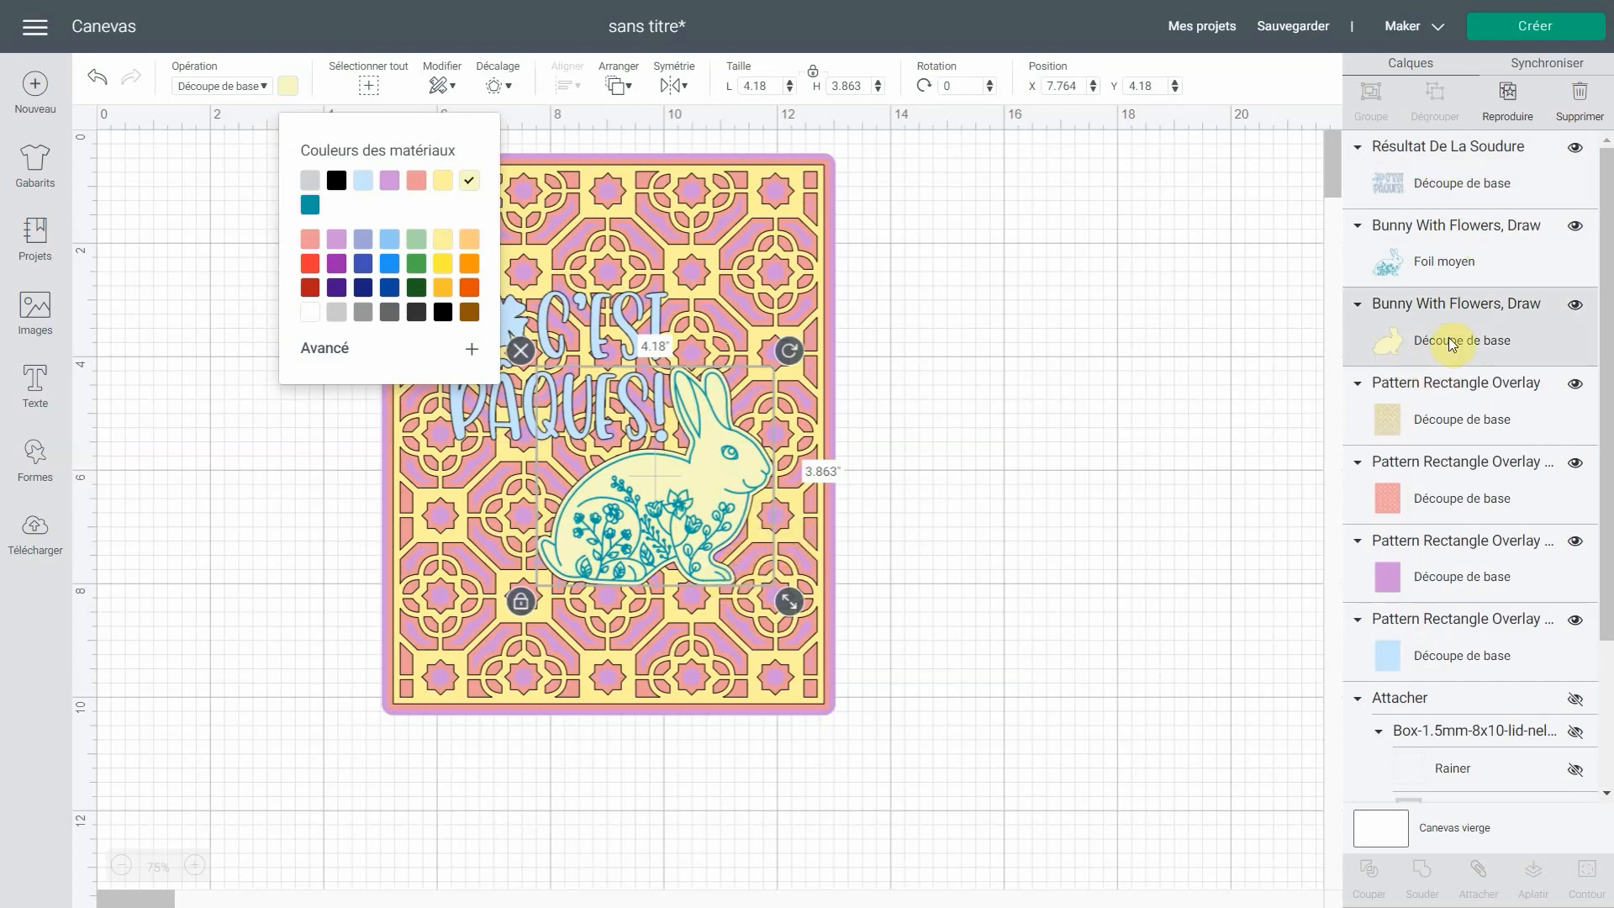
click(1421, 578)
click(1451, 357)
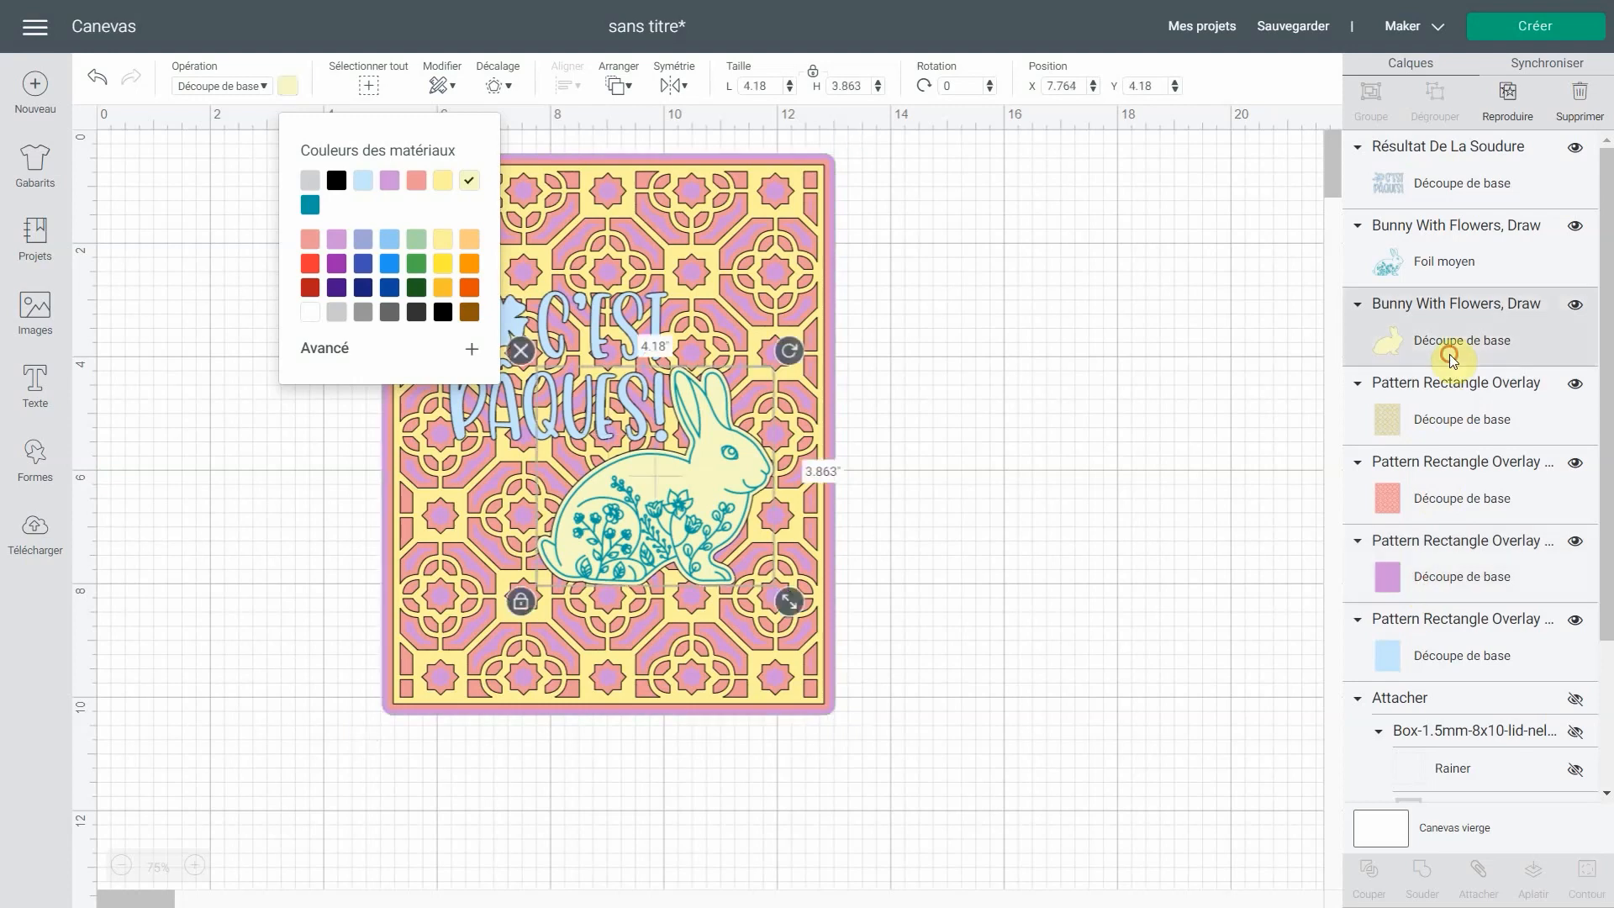
click(394, 190)
Create a 0.1 inch offset with rounded corners around the welded light blue lettering
click(1404, 189)
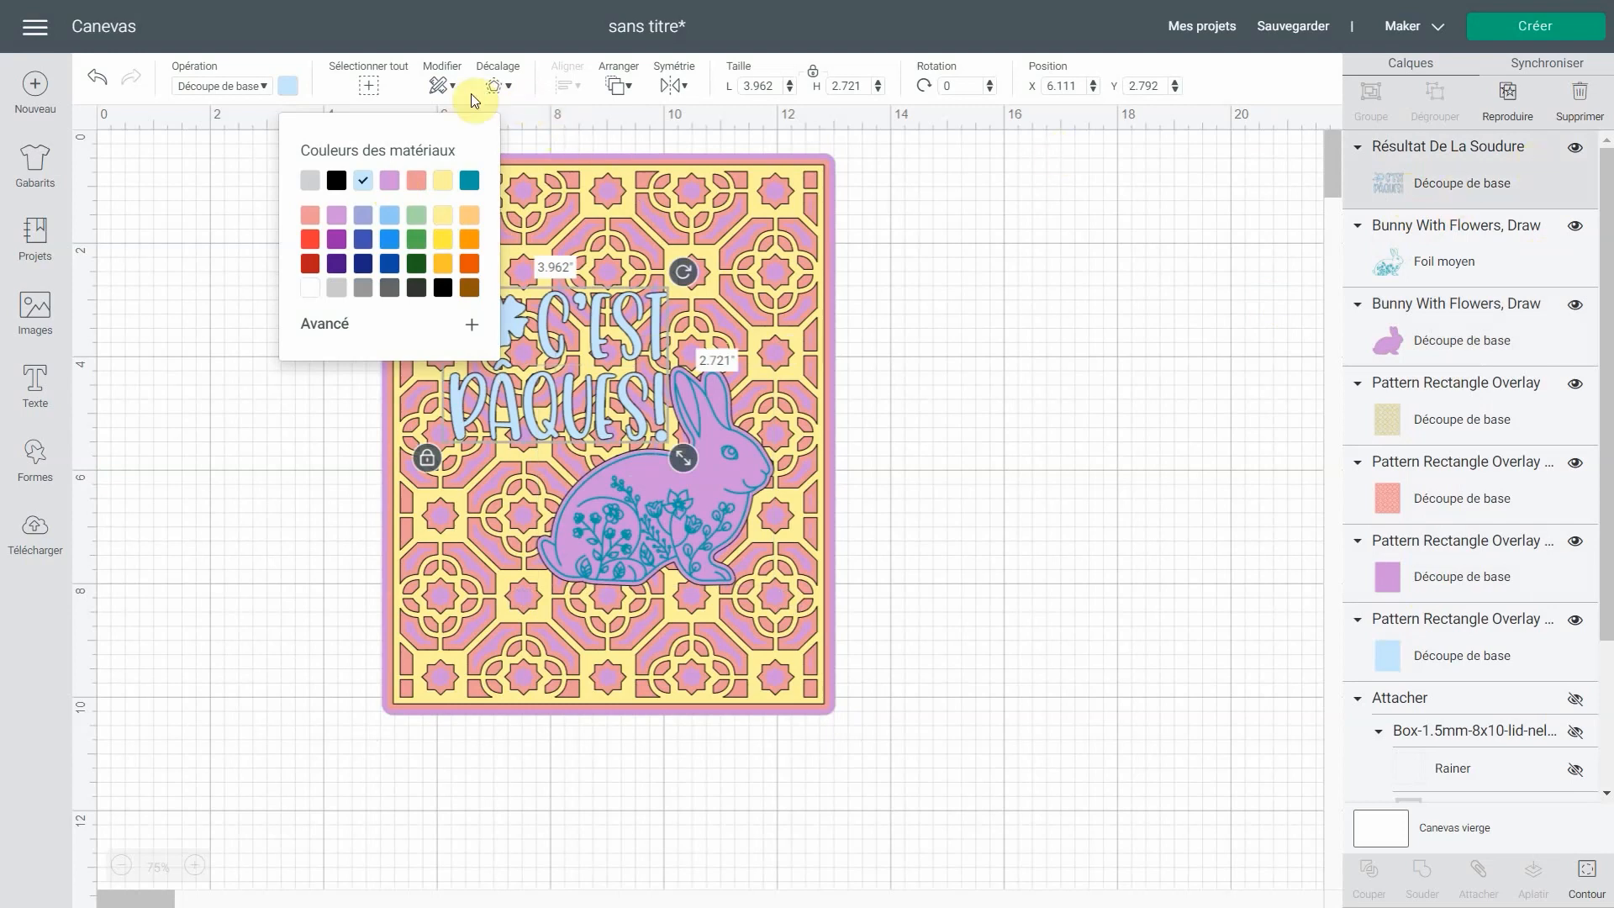
click(496, 87)
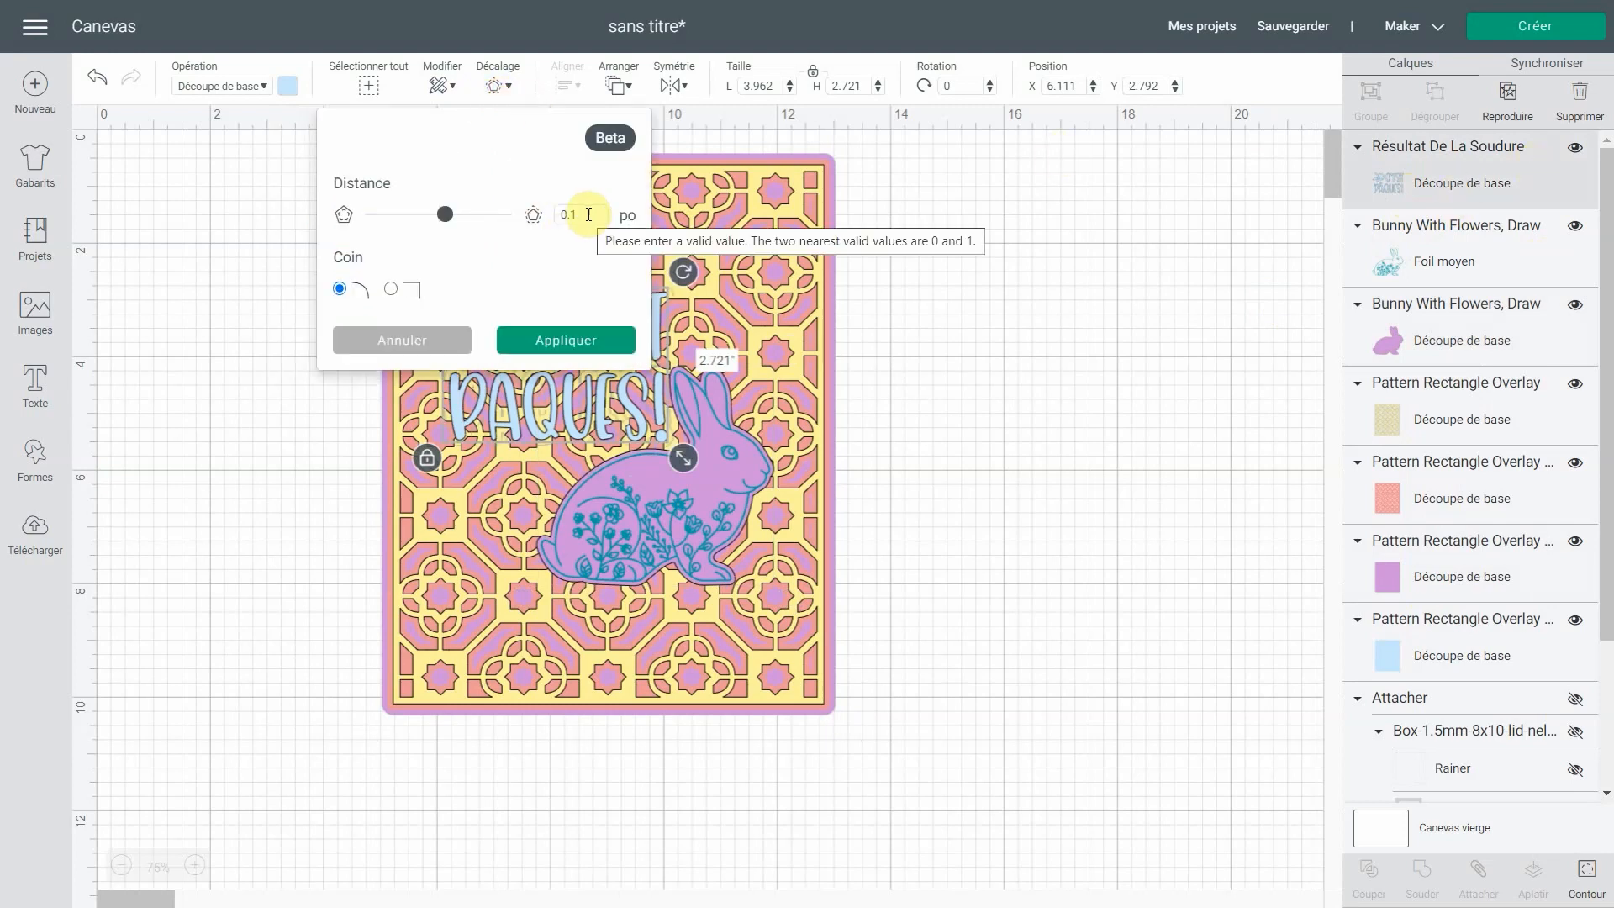
click(617, 345)
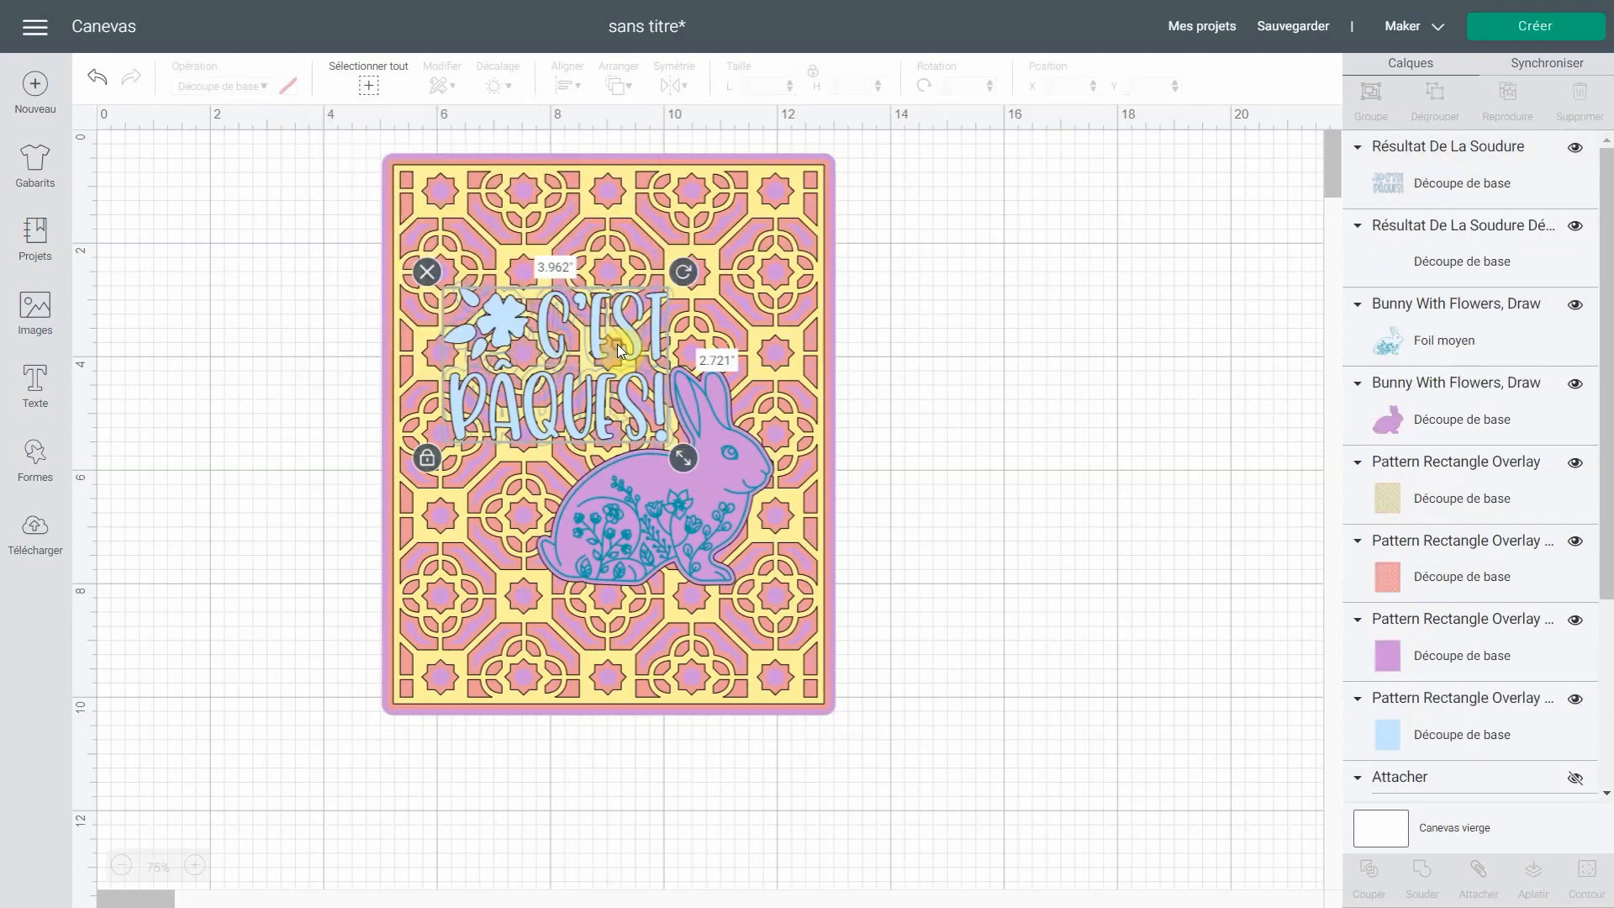
Colour the lettering's offset lilac and reorder it directly beneath the rabbit's foil drawing layer
click(1421, 252)
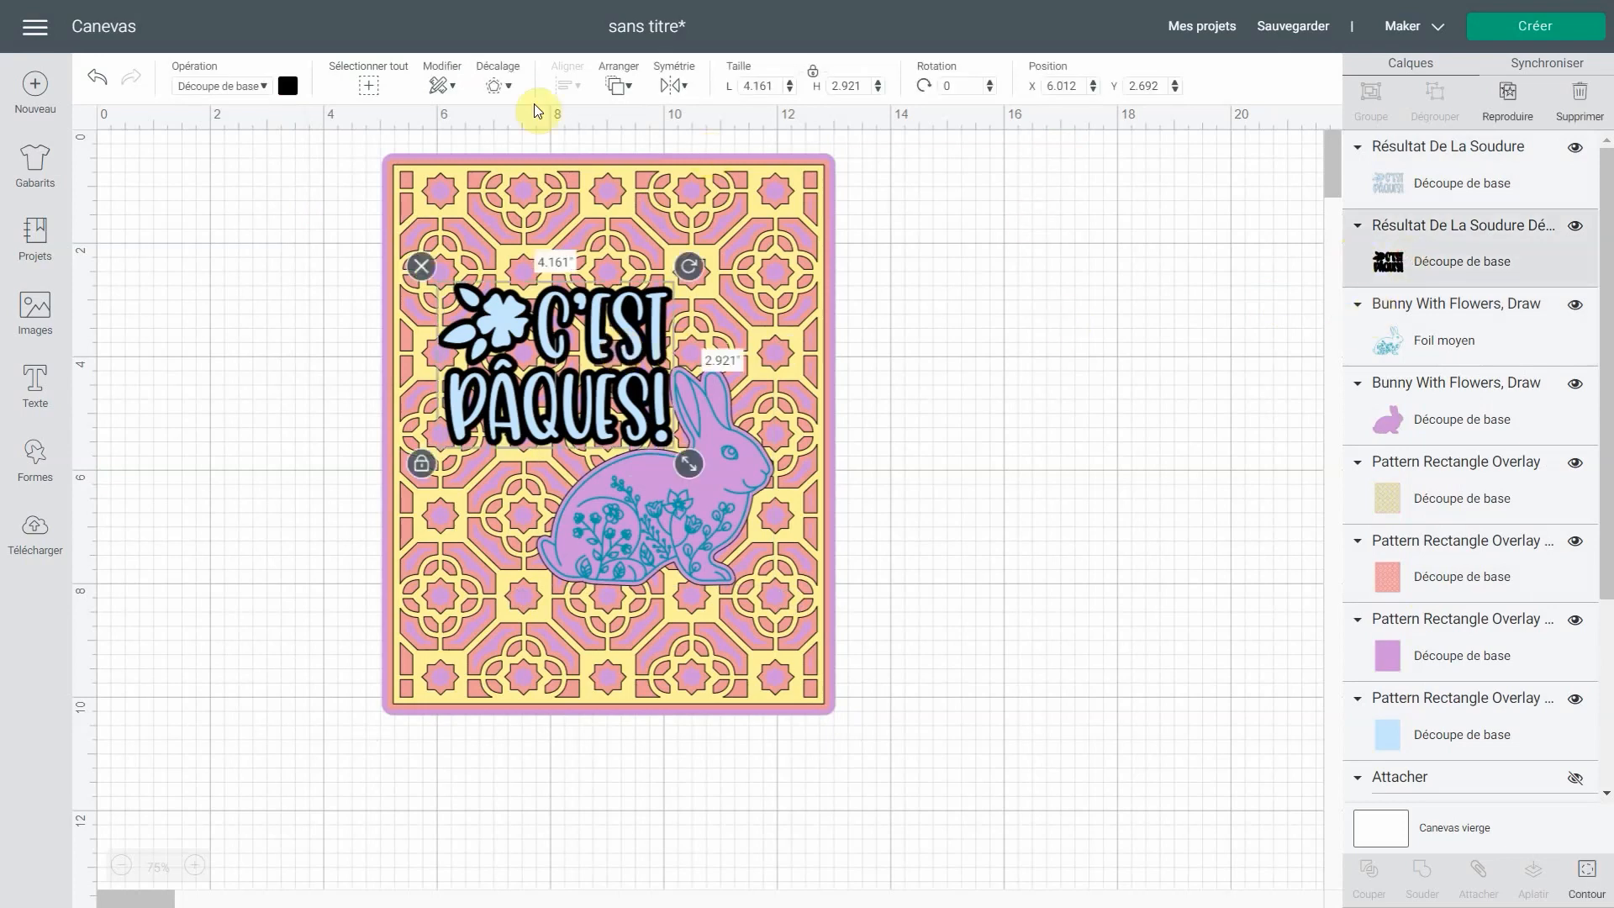
click(287, 87)
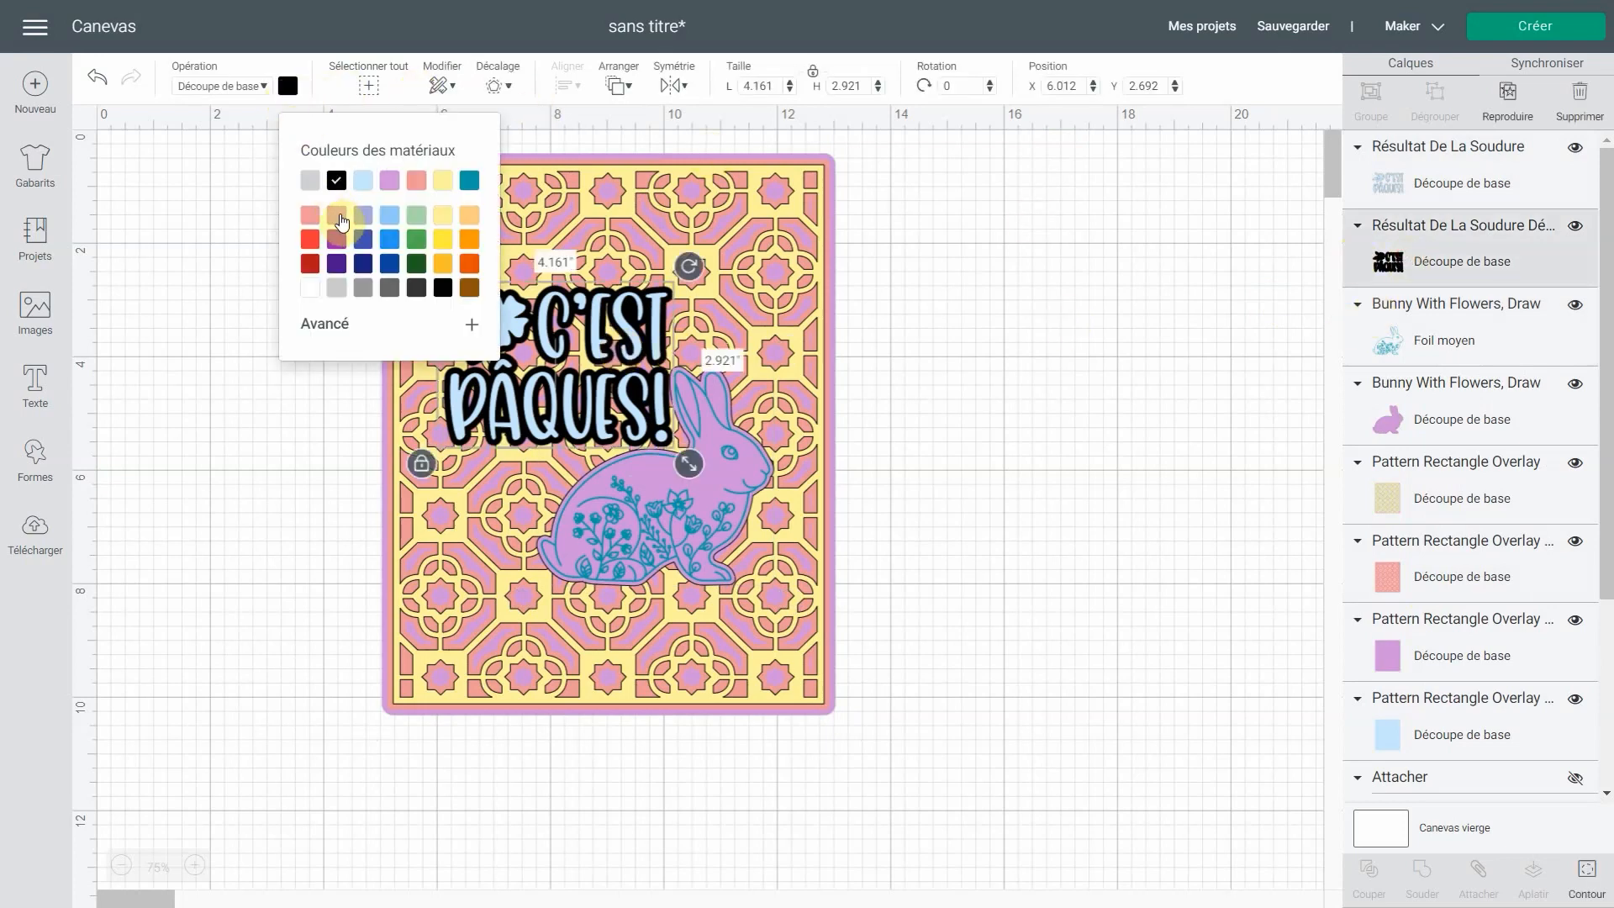
click(389, 180)
drag(1390, 261, 1386, 361)
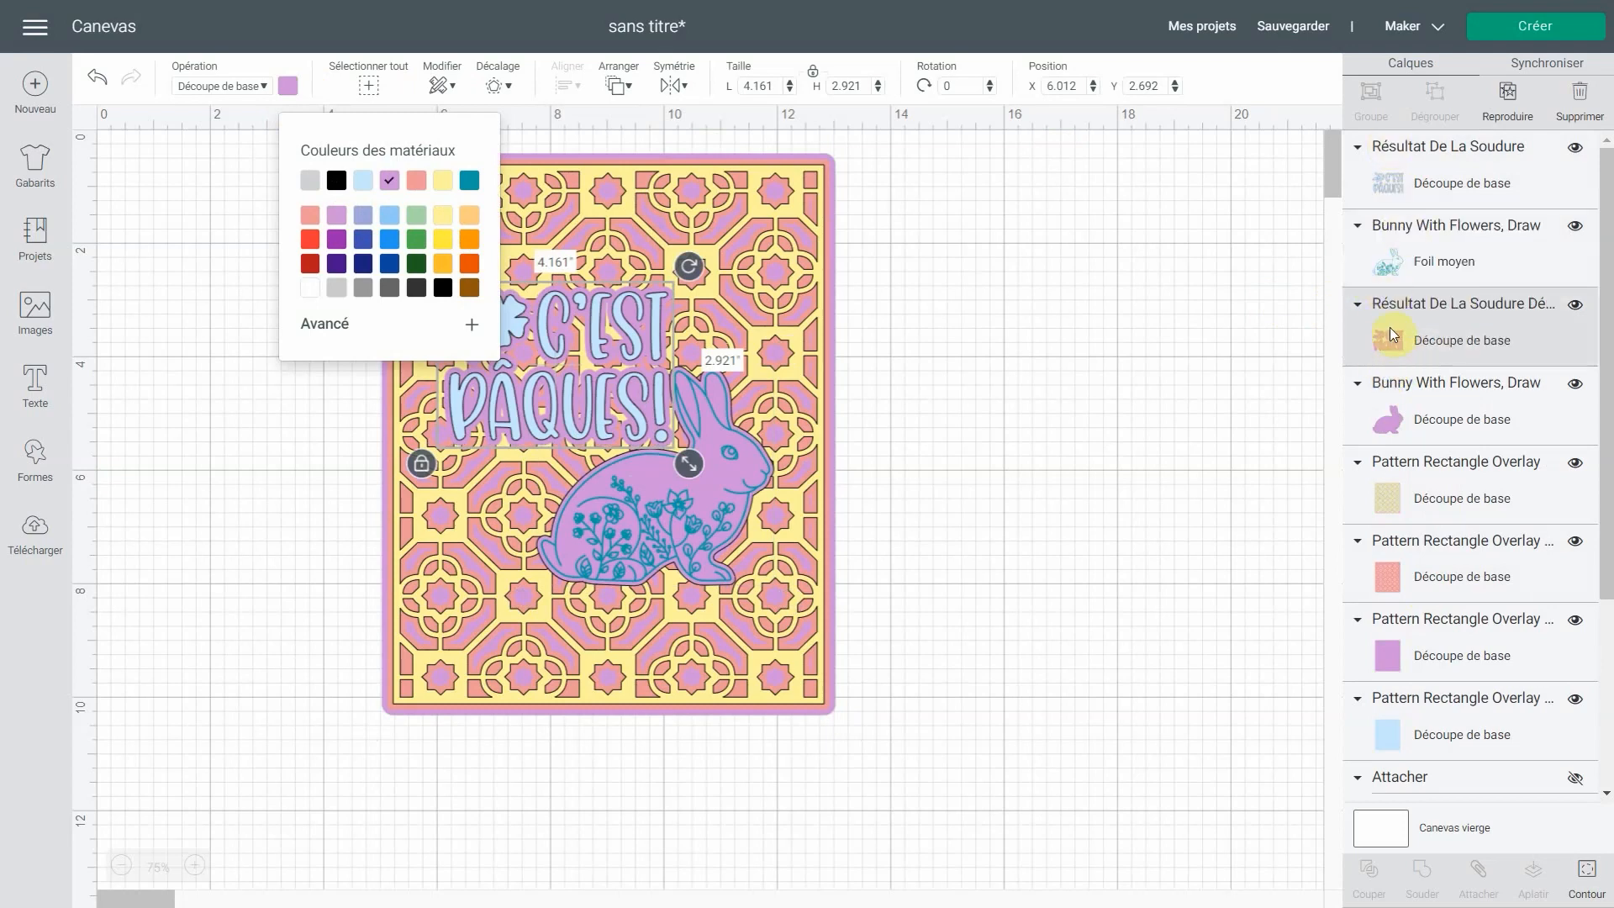
Weld the lettering's offset to the rabbit's base silhouette and place the combined shape beneath the rabbit's foil drawing
shift+click(1410, 416)
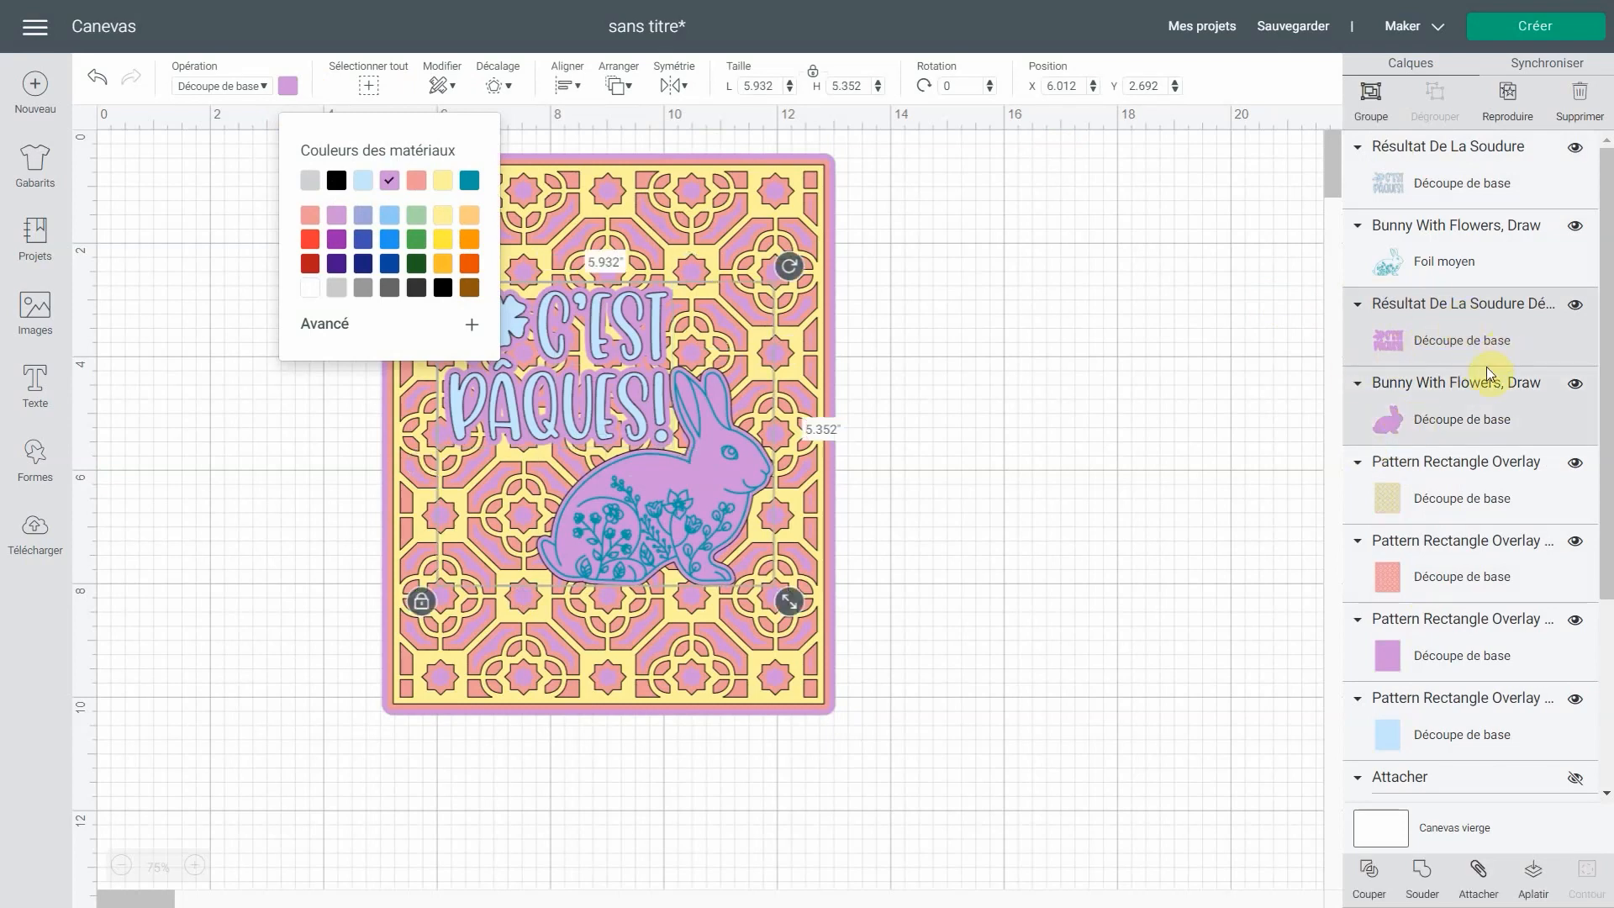
click(1399, 871)
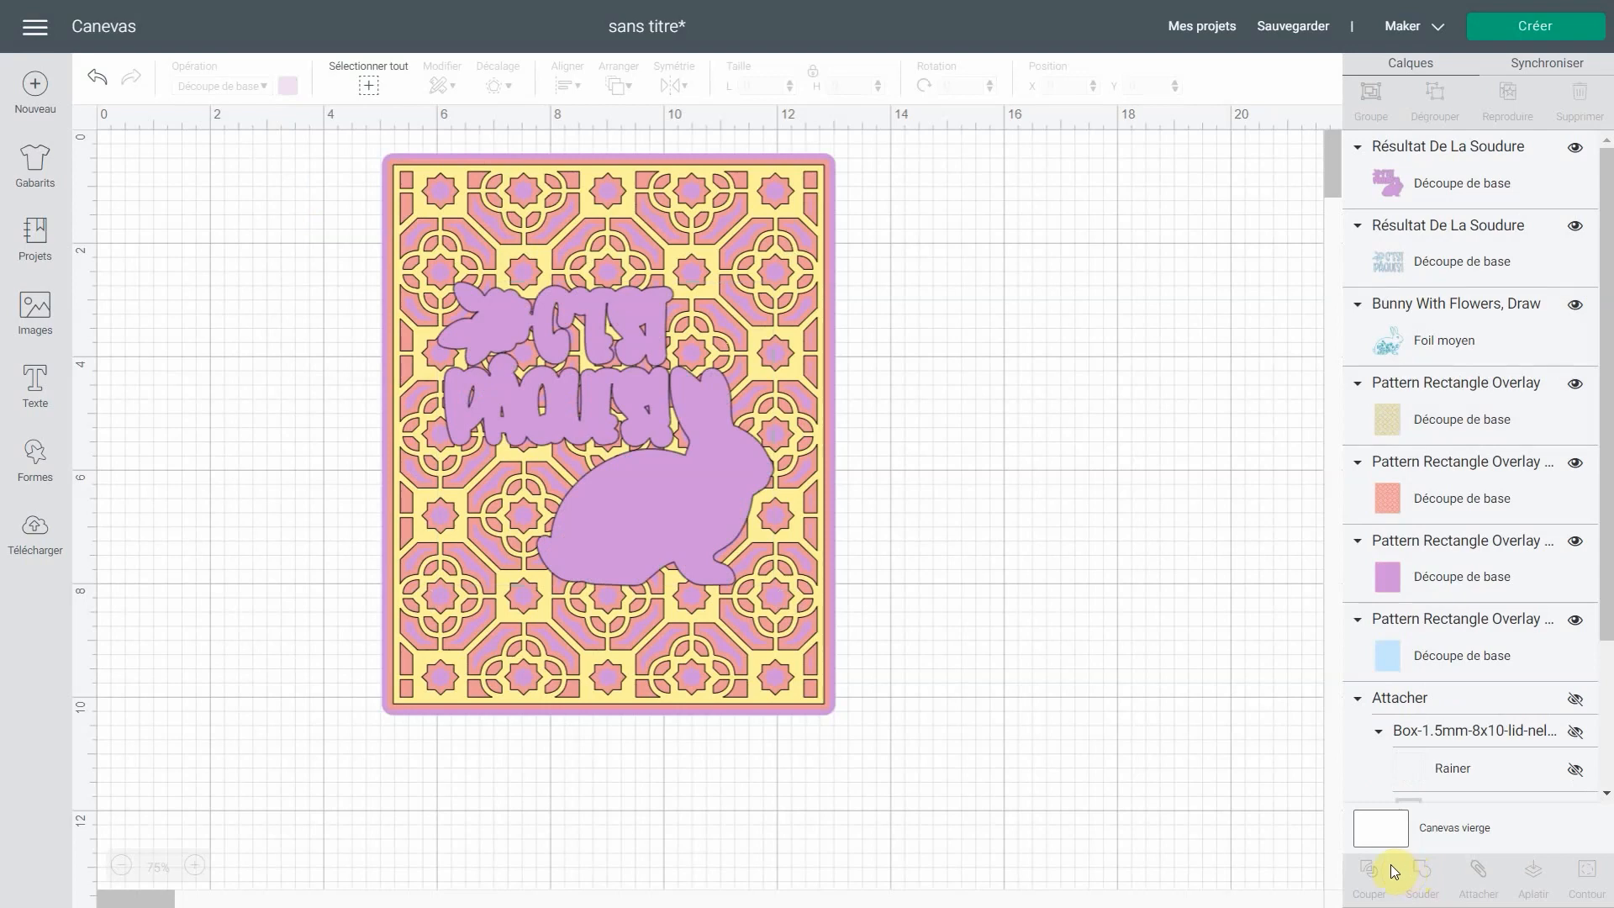
drag(1429, 183, 1444, 356)
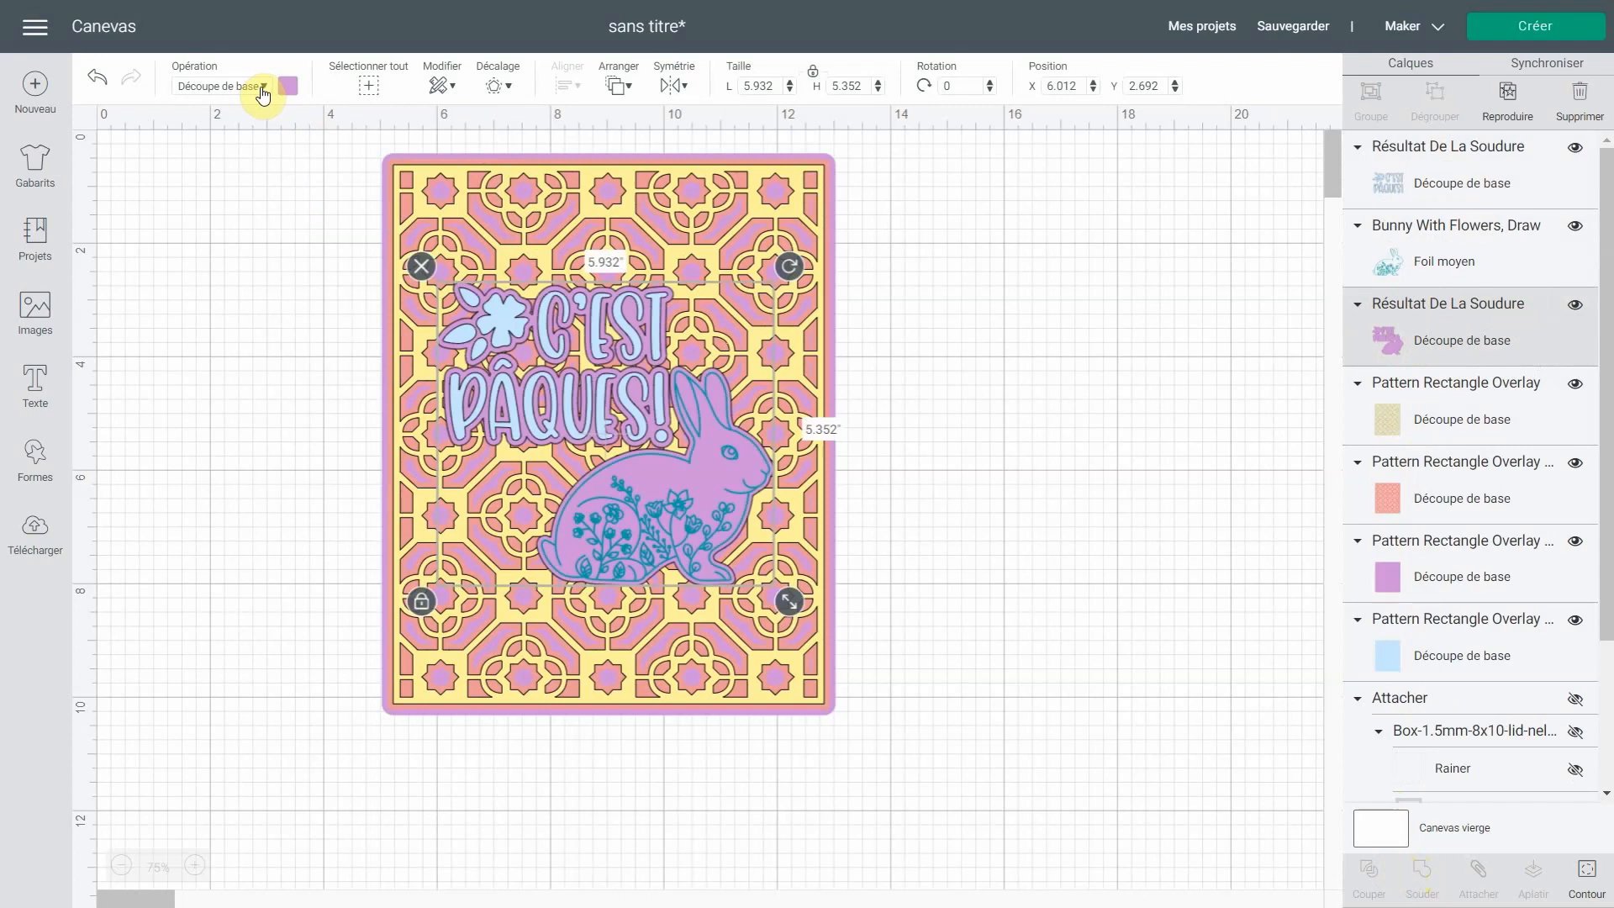
Create a 0.1 inch rounded offset around the lilac welded backing, then hide that backing, the rabbit's foil drawing and the lettering
click(507, 88)
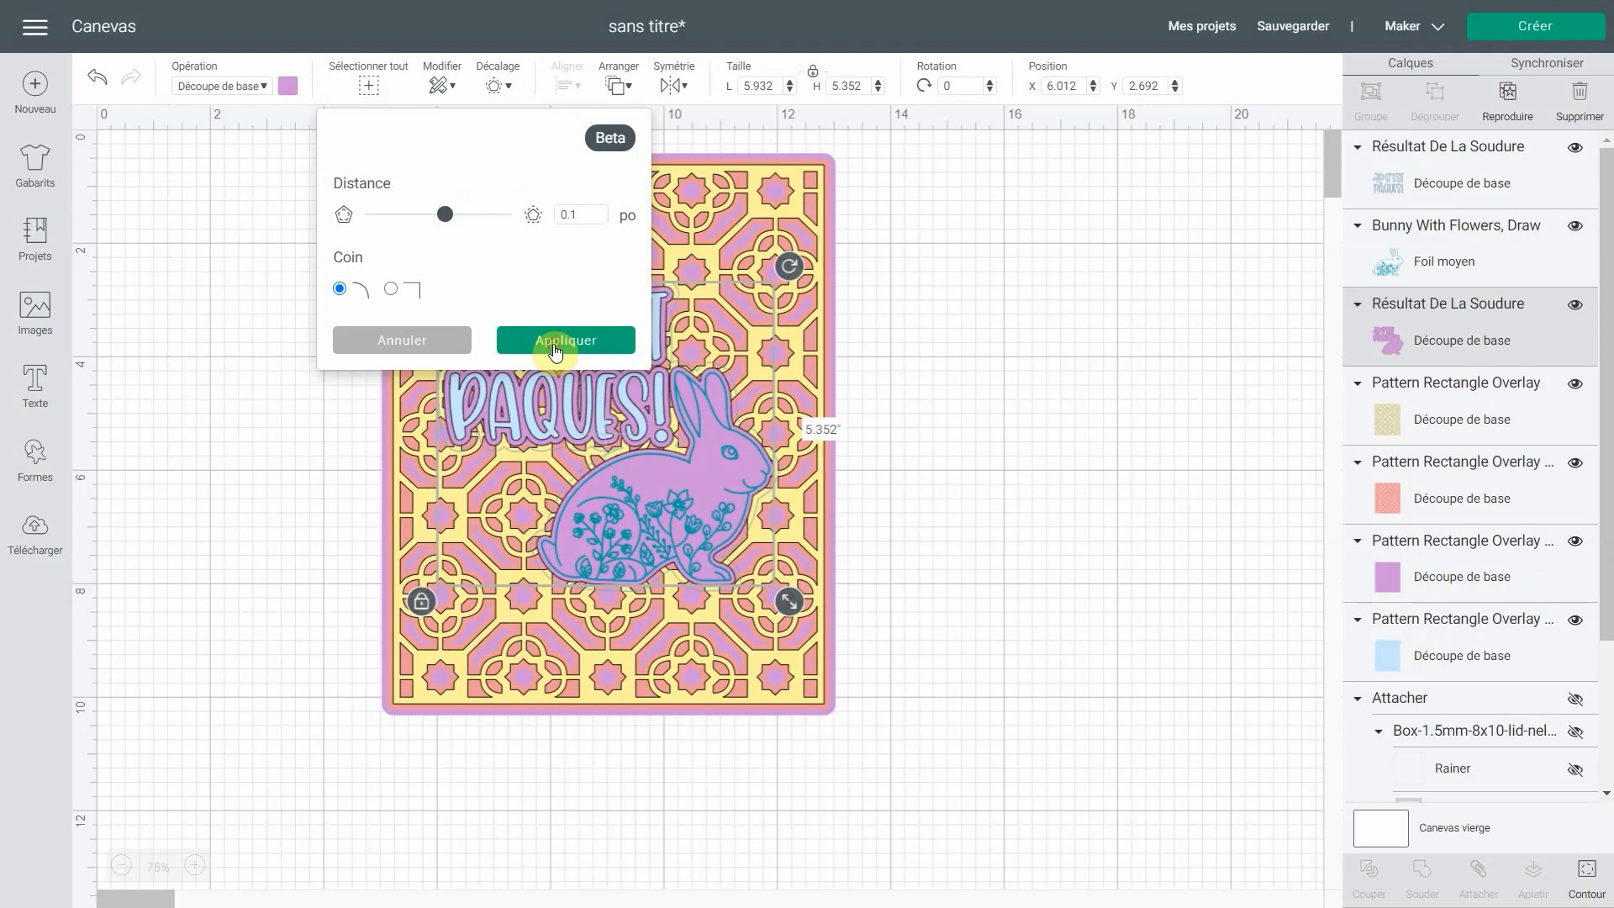
click(559, 340)
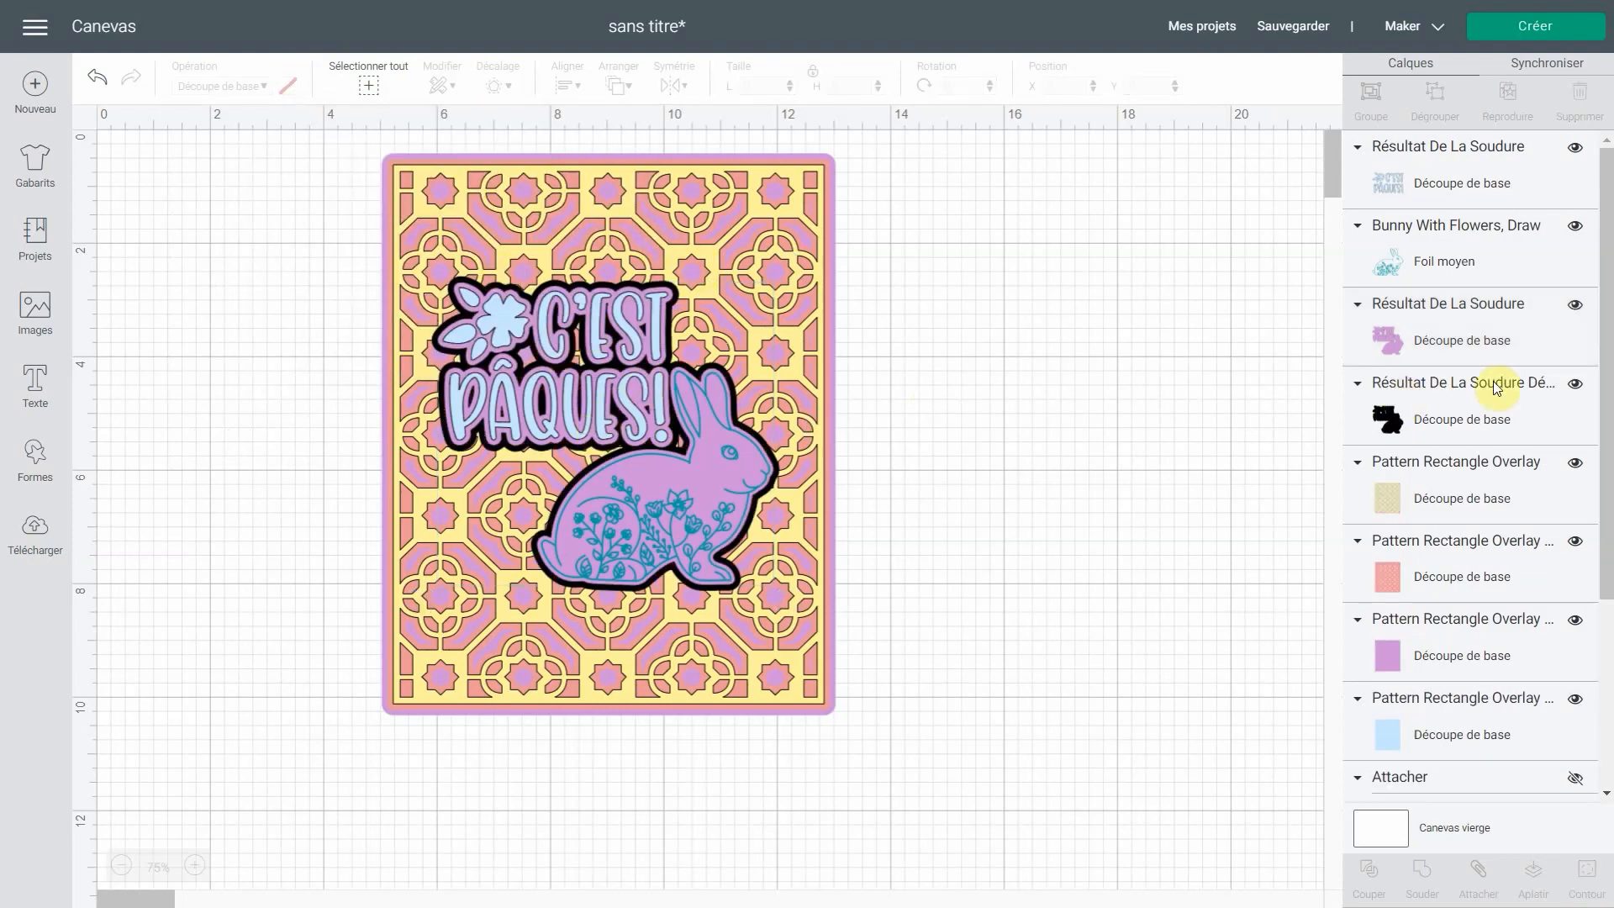
click(1576, 311)
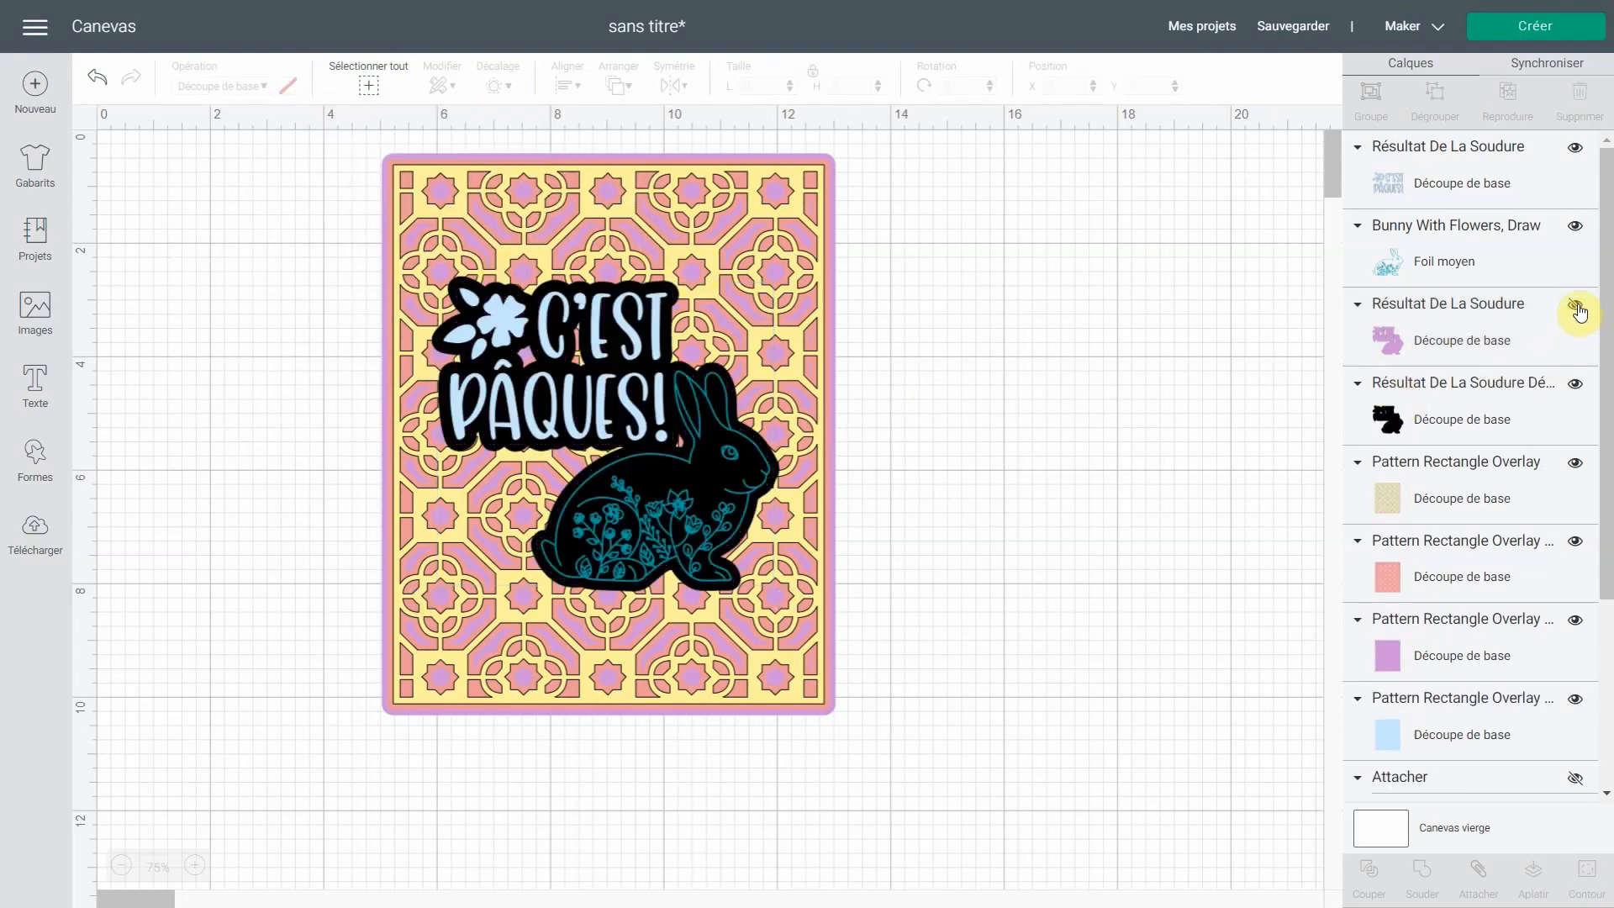
click(1575, 227)
click(1578, 151)
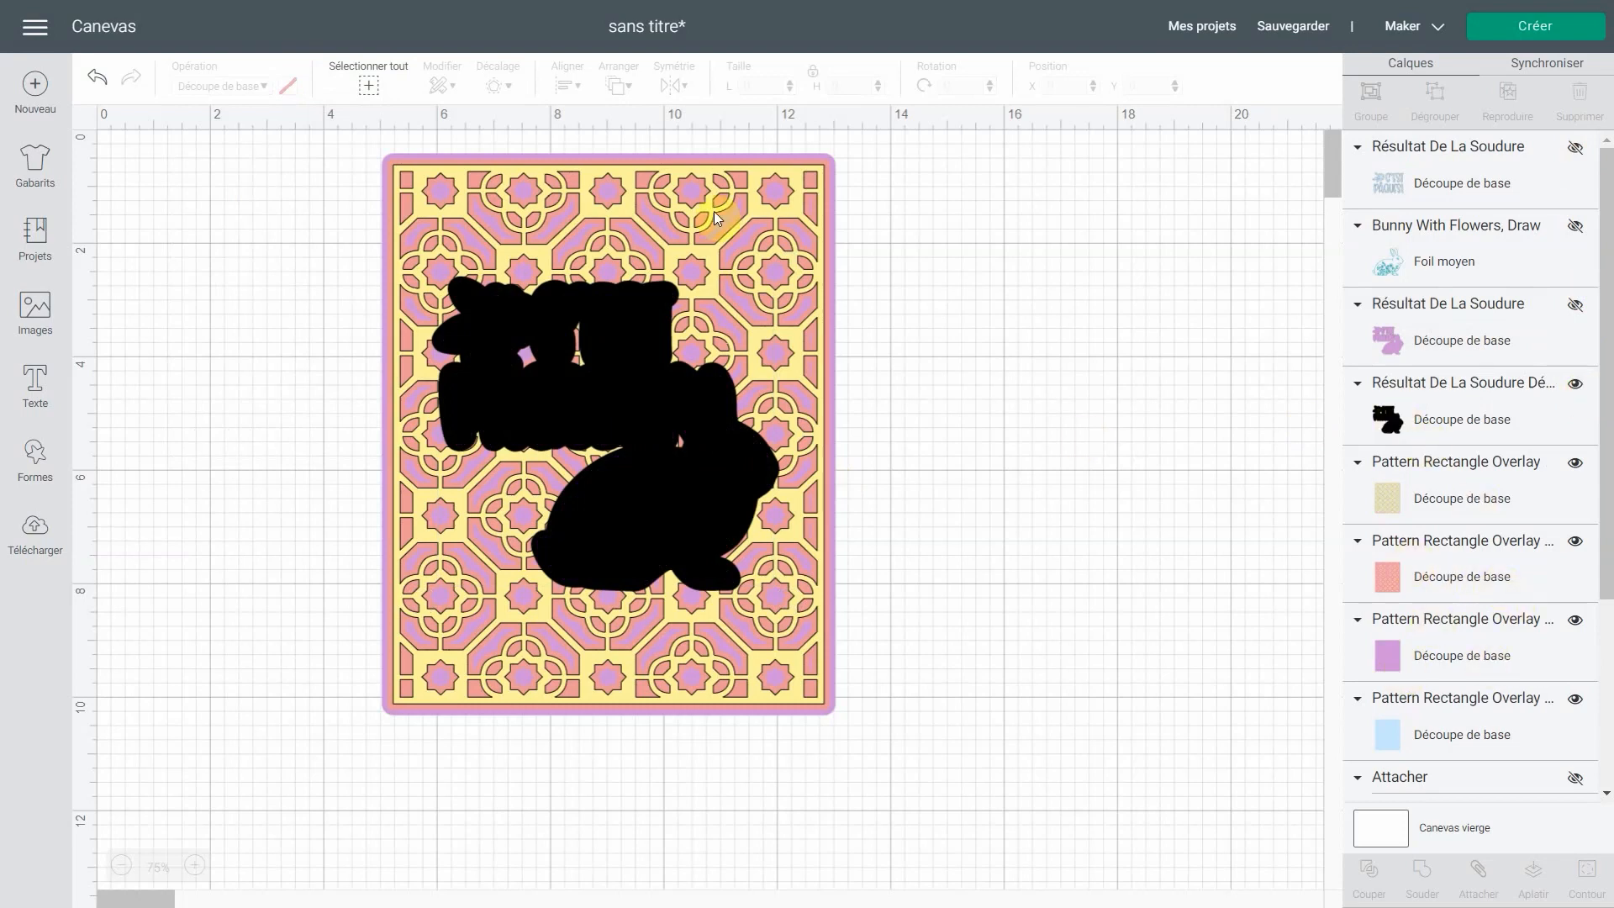
Recolour the black offset with the salmon pink material colour used in the pattern
click(1398, 408)
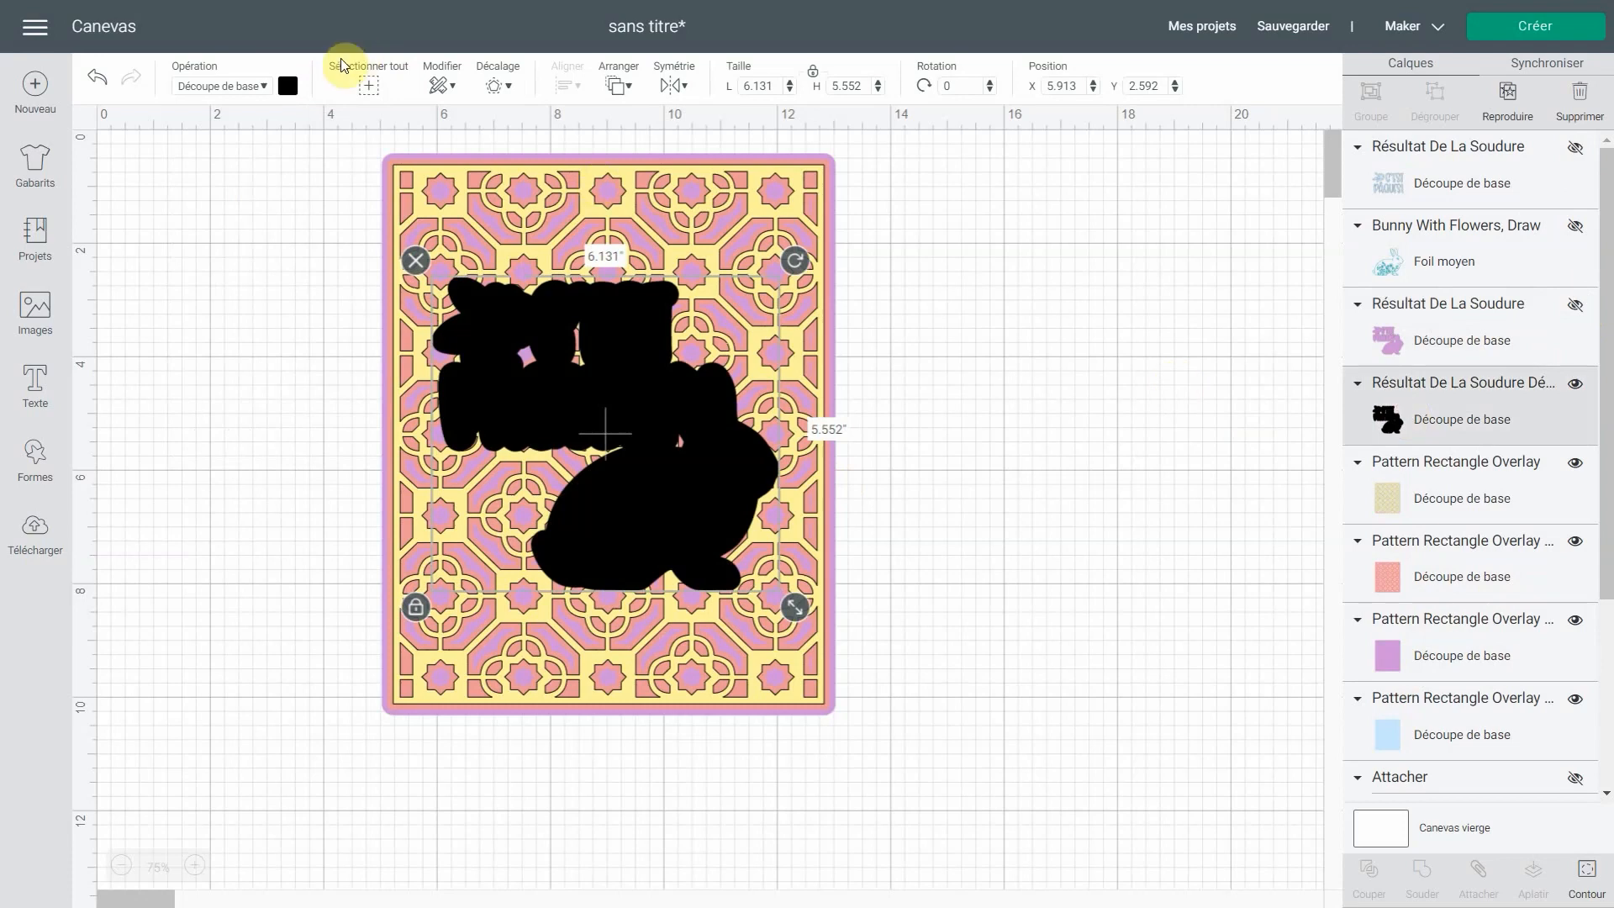
click(287, 85)
click(416, 179)
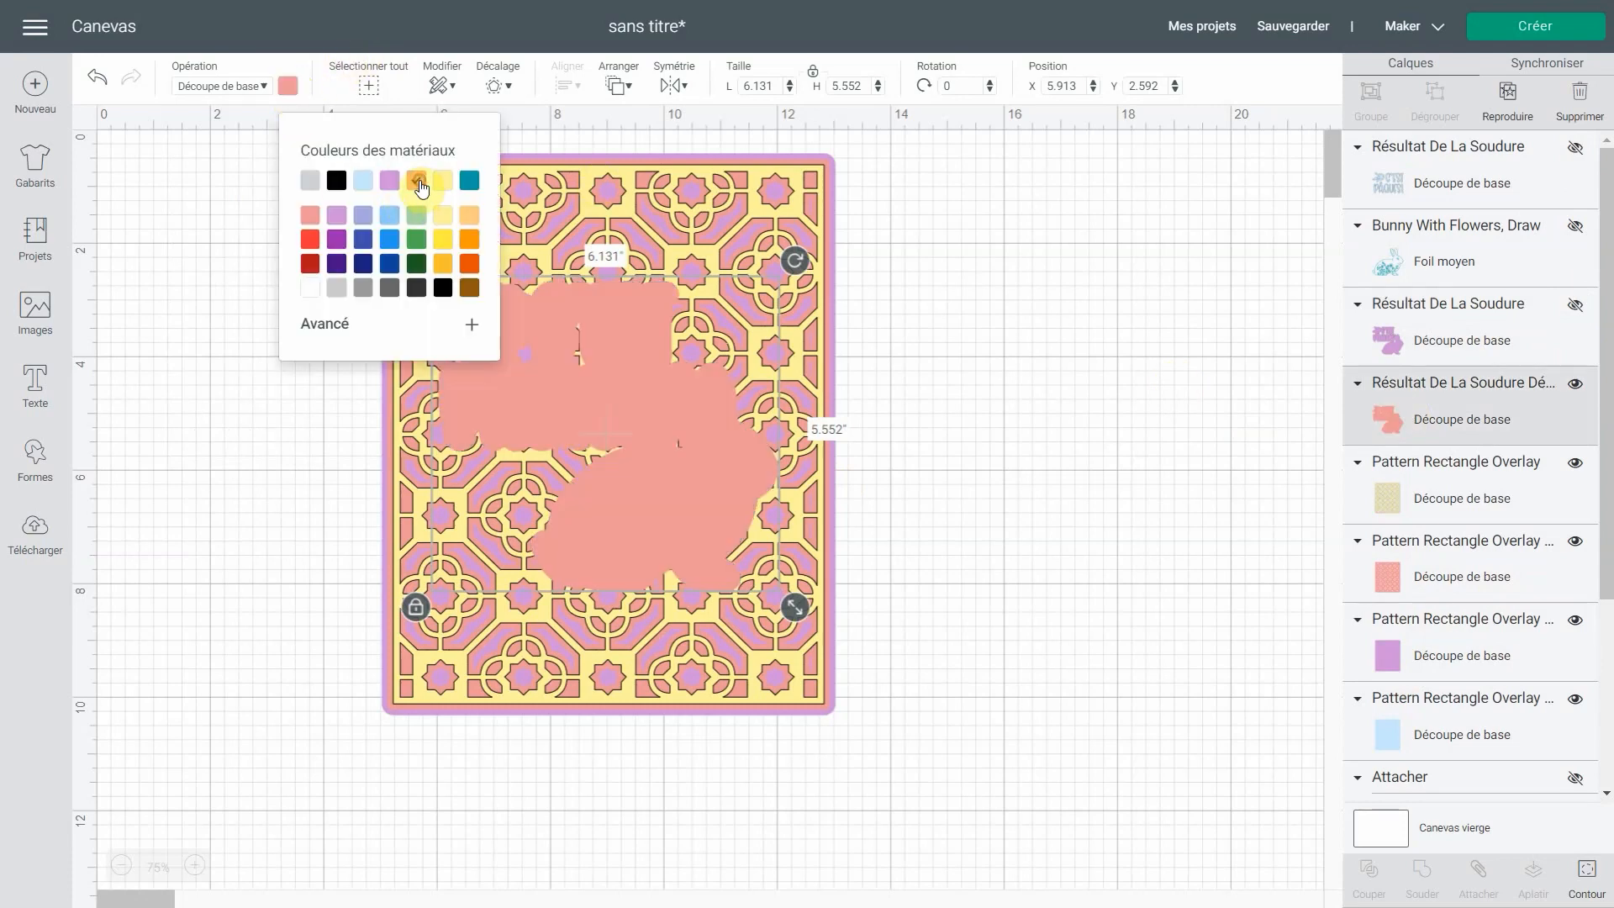
click(748, 508)
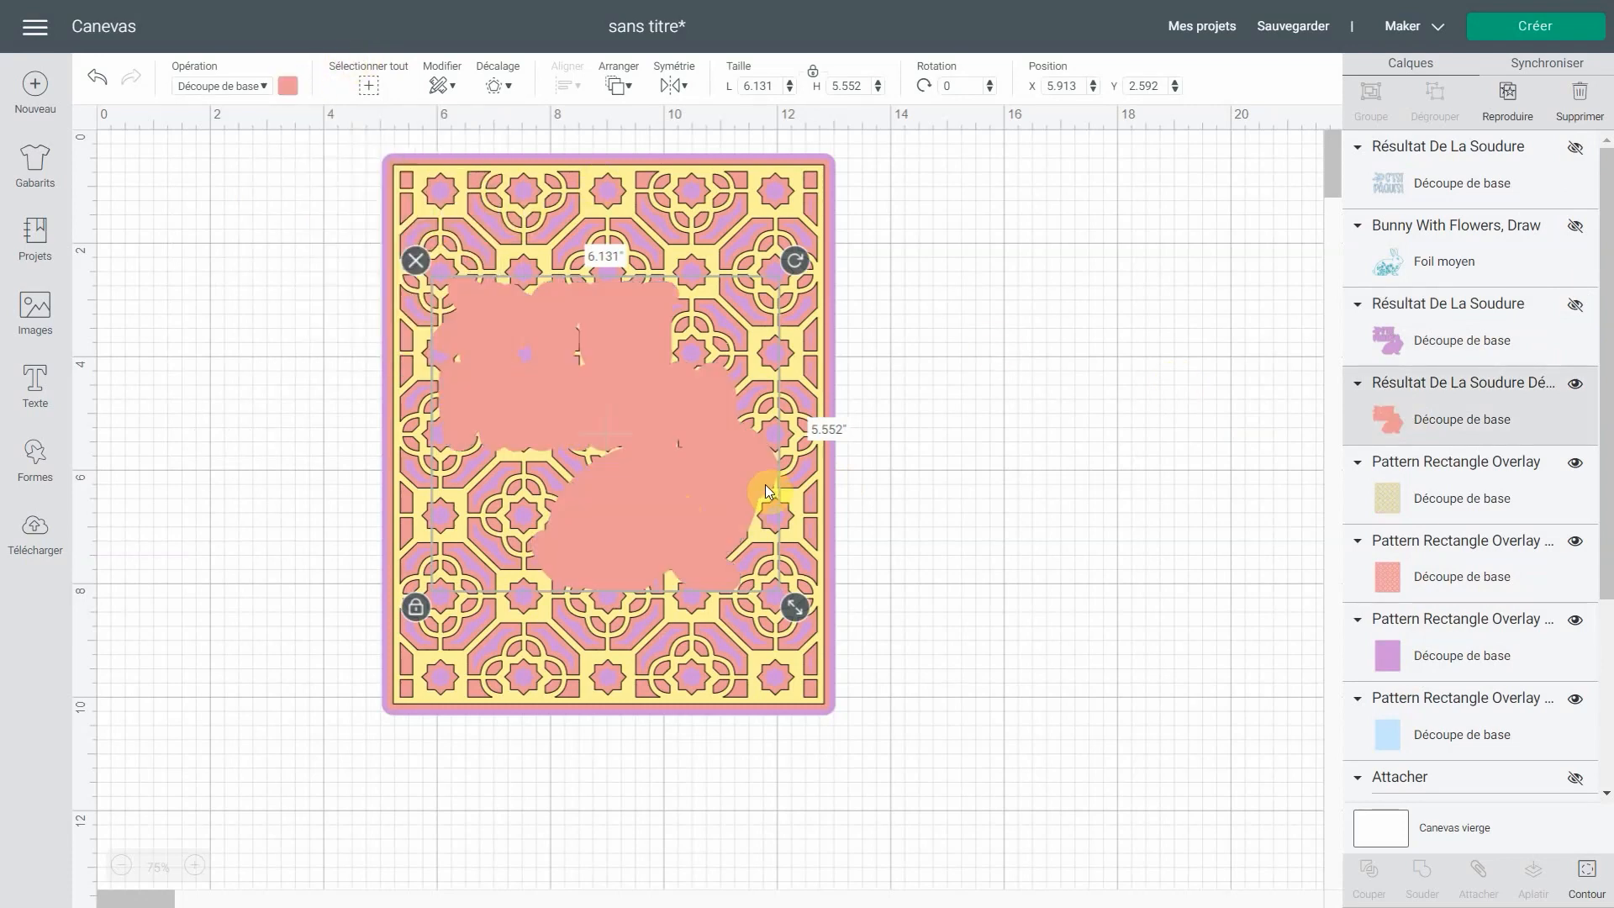
Create another 0.1 inch rounded offset around the salmon pink backing and hide the salmon pink layer
click(504, 86)
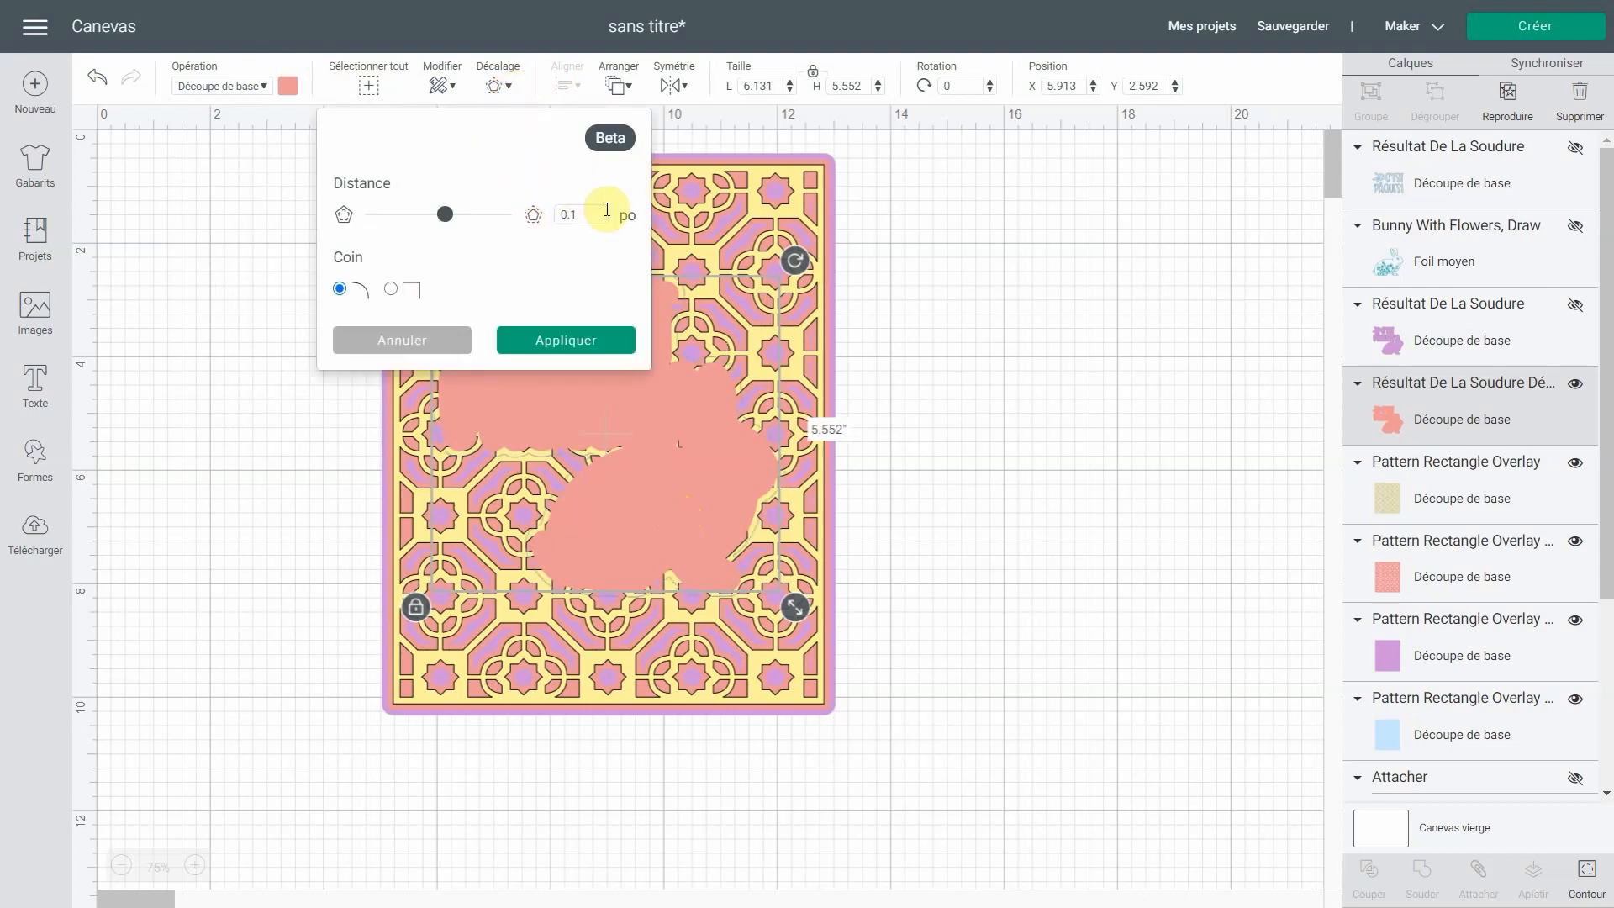
click(551, 343)
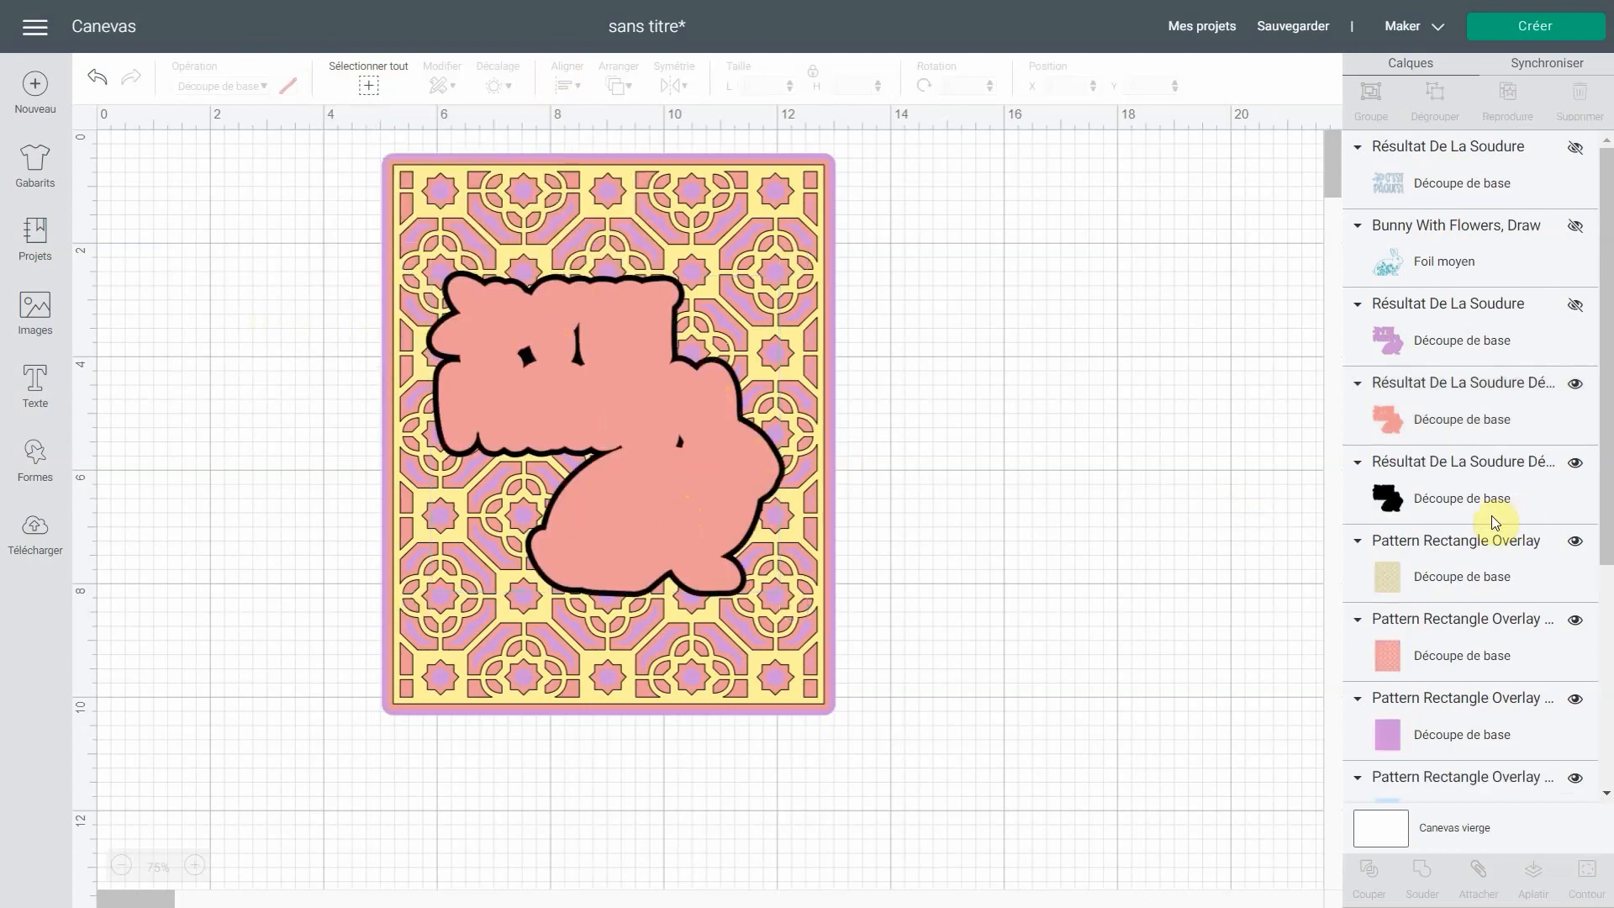
click(1440, 505)
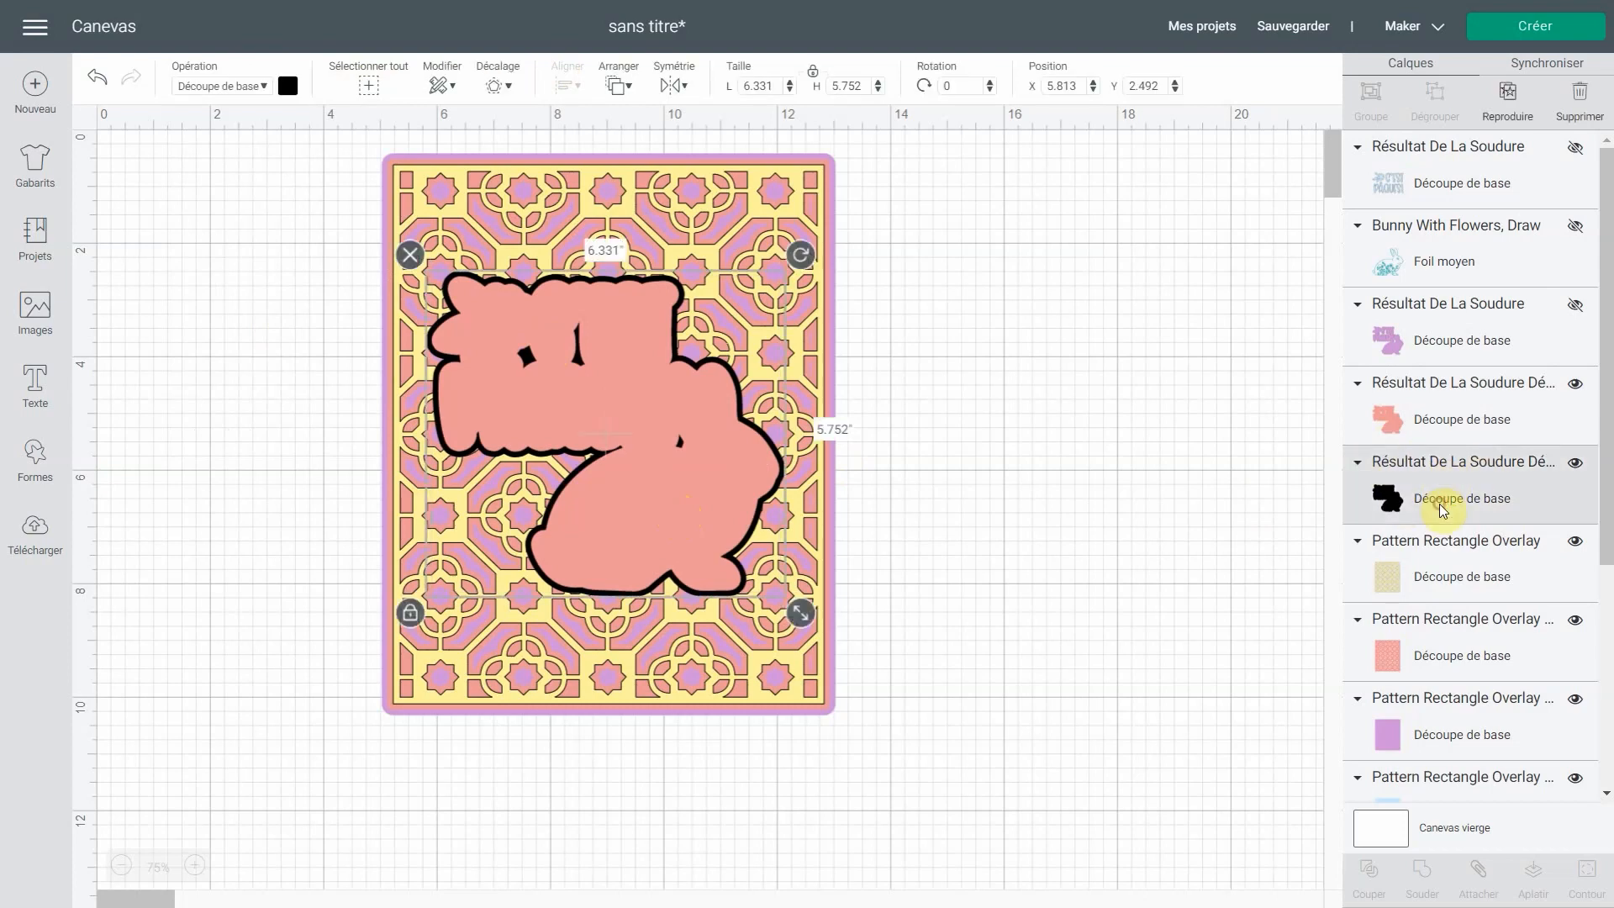
click(1575, 385)
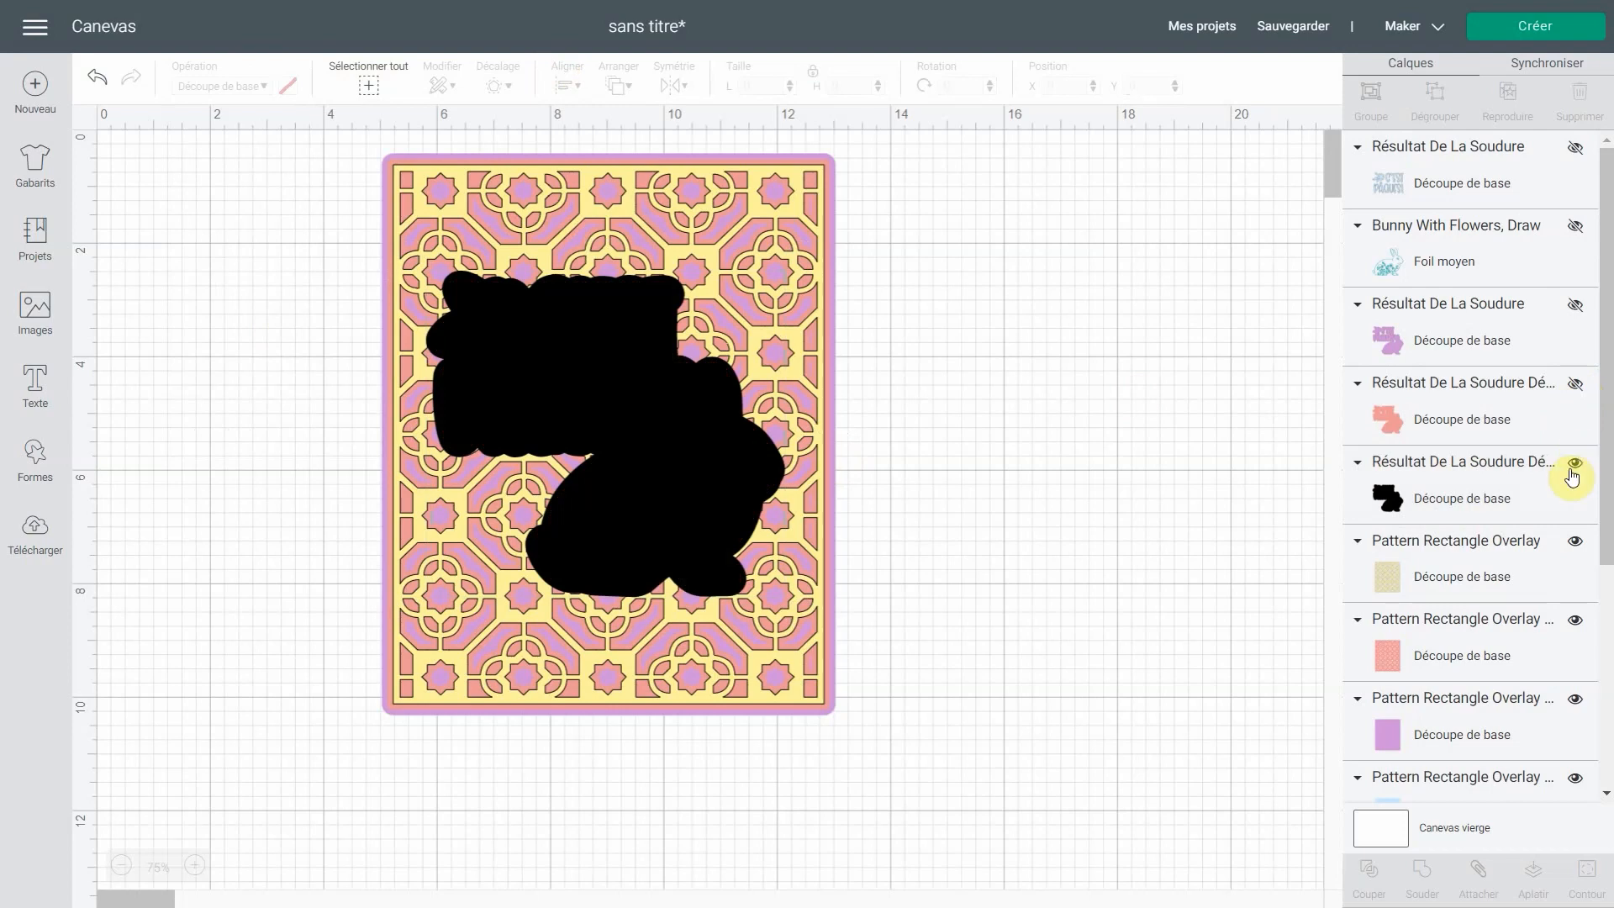
Recolour the outermost black offset with the pale yellow material colour of the pattern overlay
click(1526, 496)
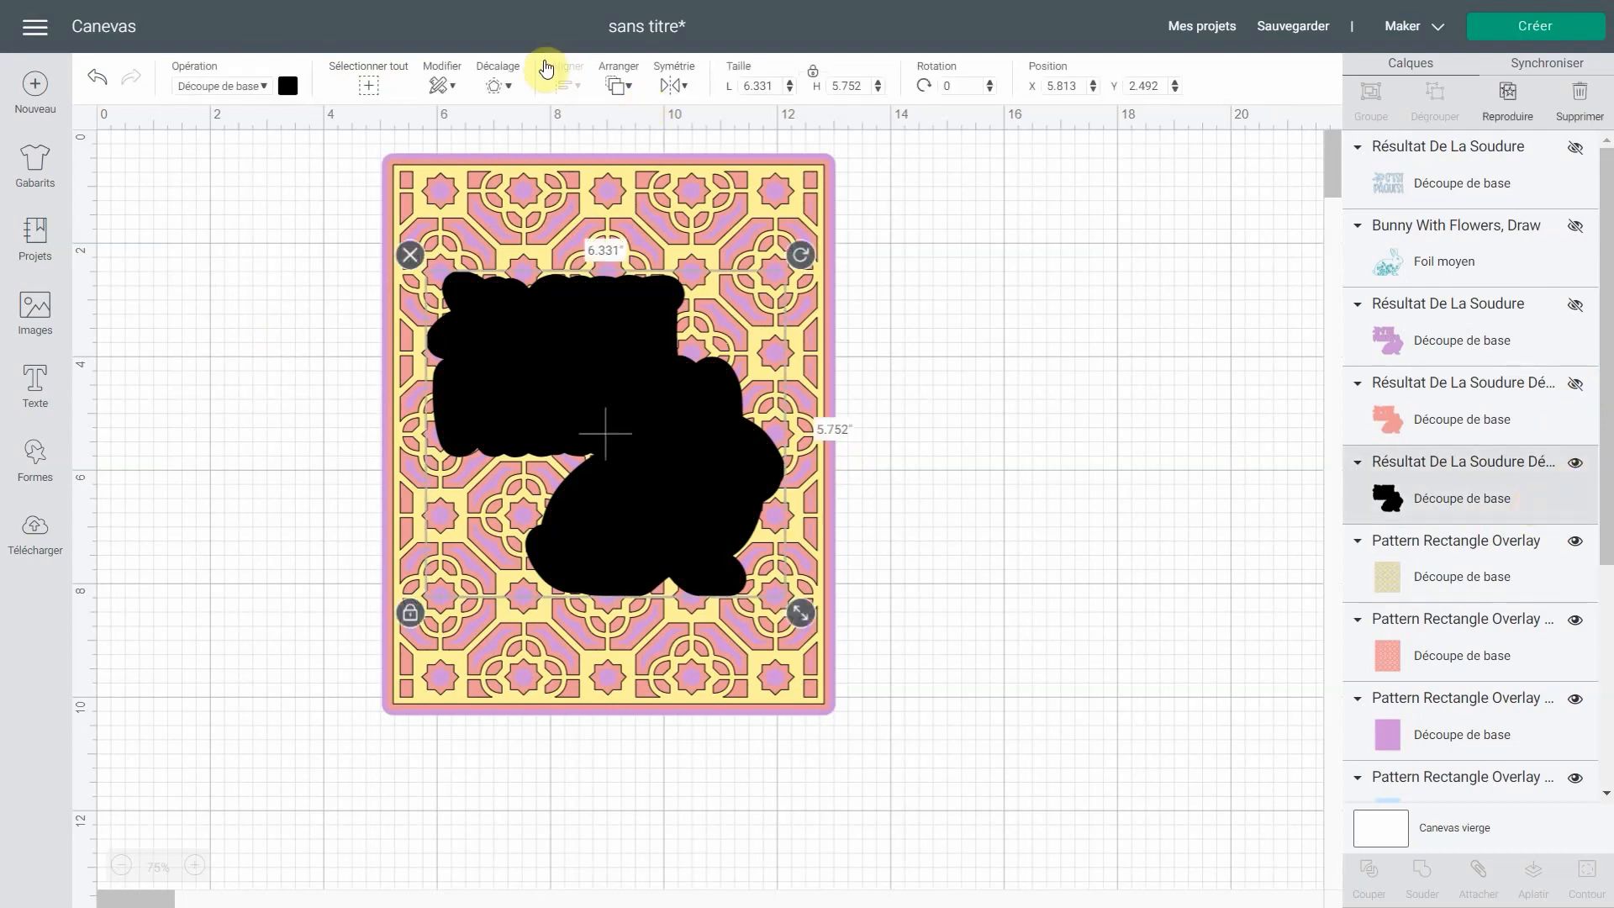
click(288, 85)
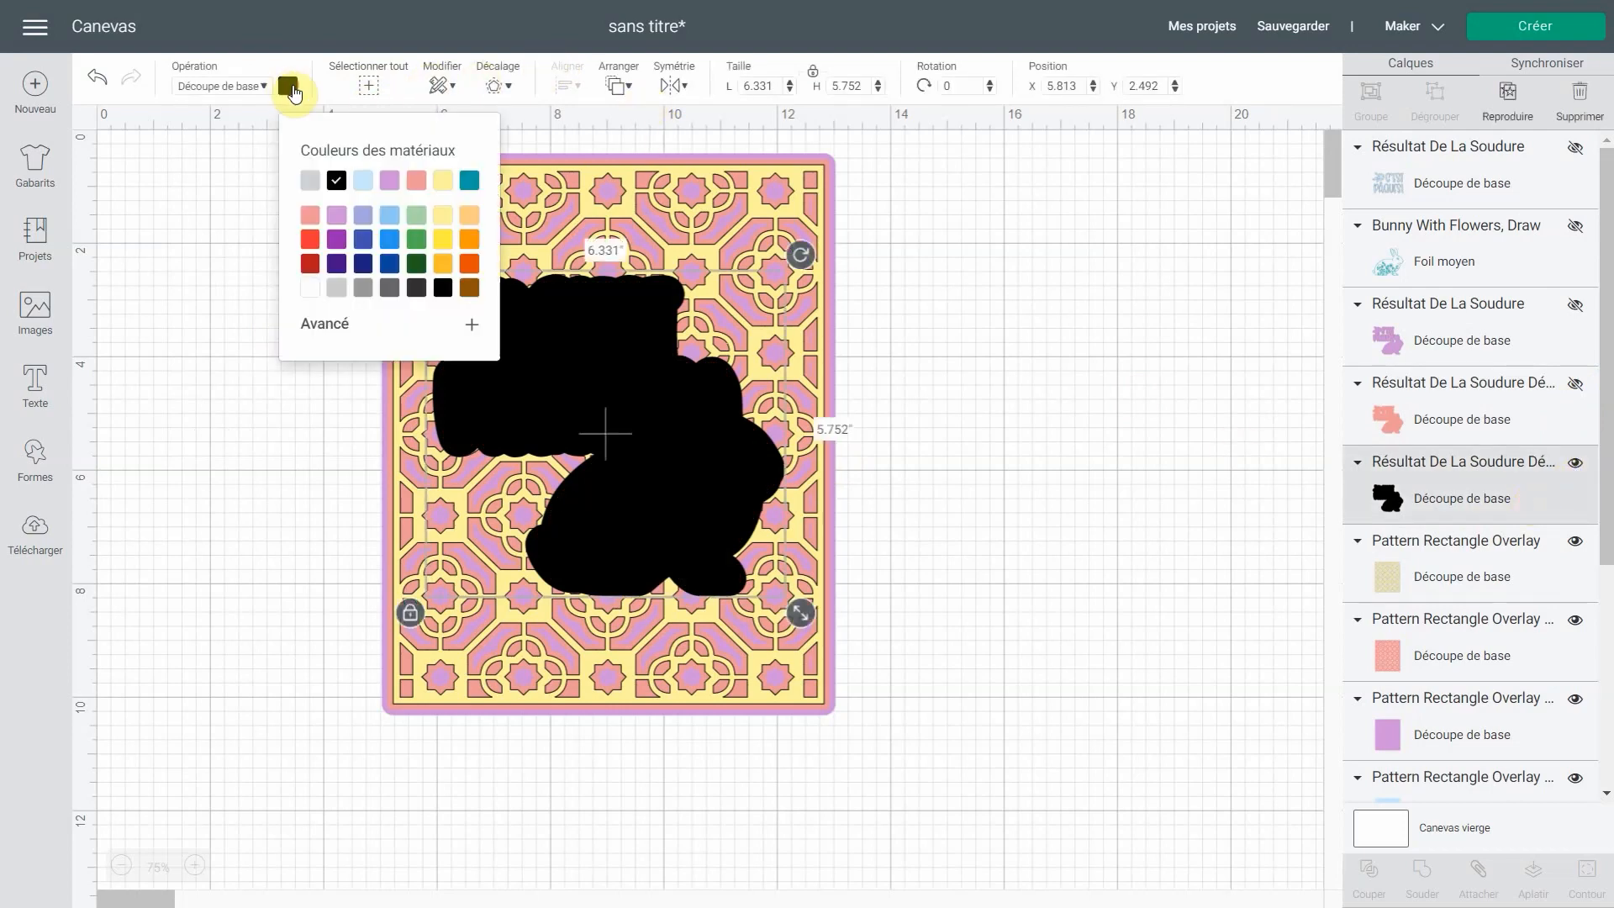
click(438, 184)
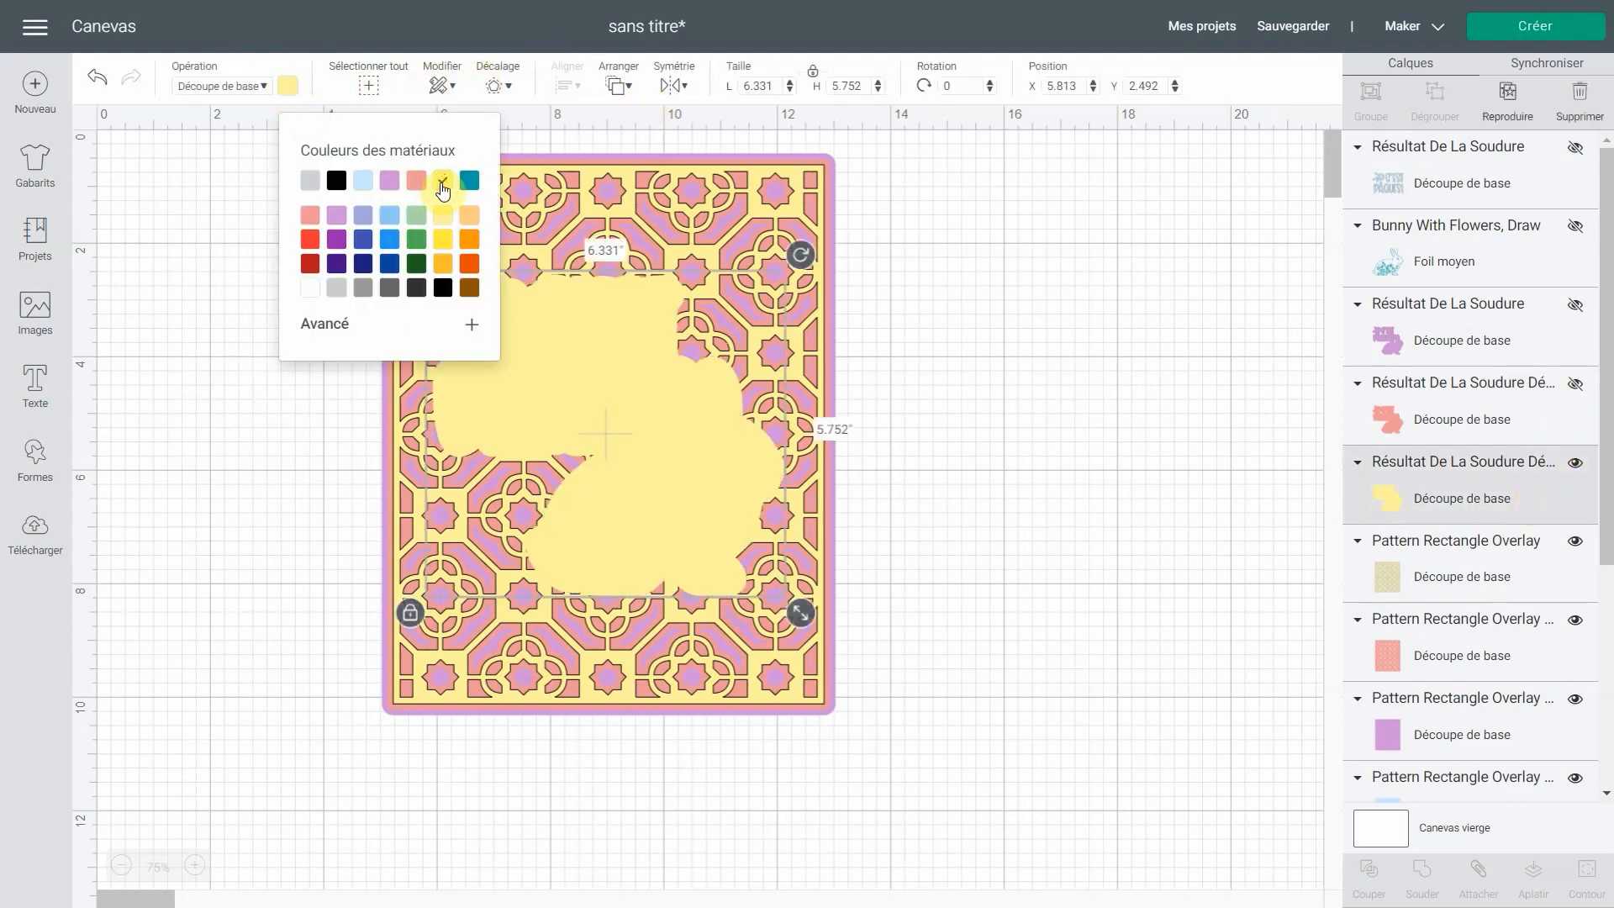
click(1478, 496)
Show the hidden salmon pink and lilac backings, the rabbit's foil drawing and the lettering again
click(1576, 384)
click(1575, 304)
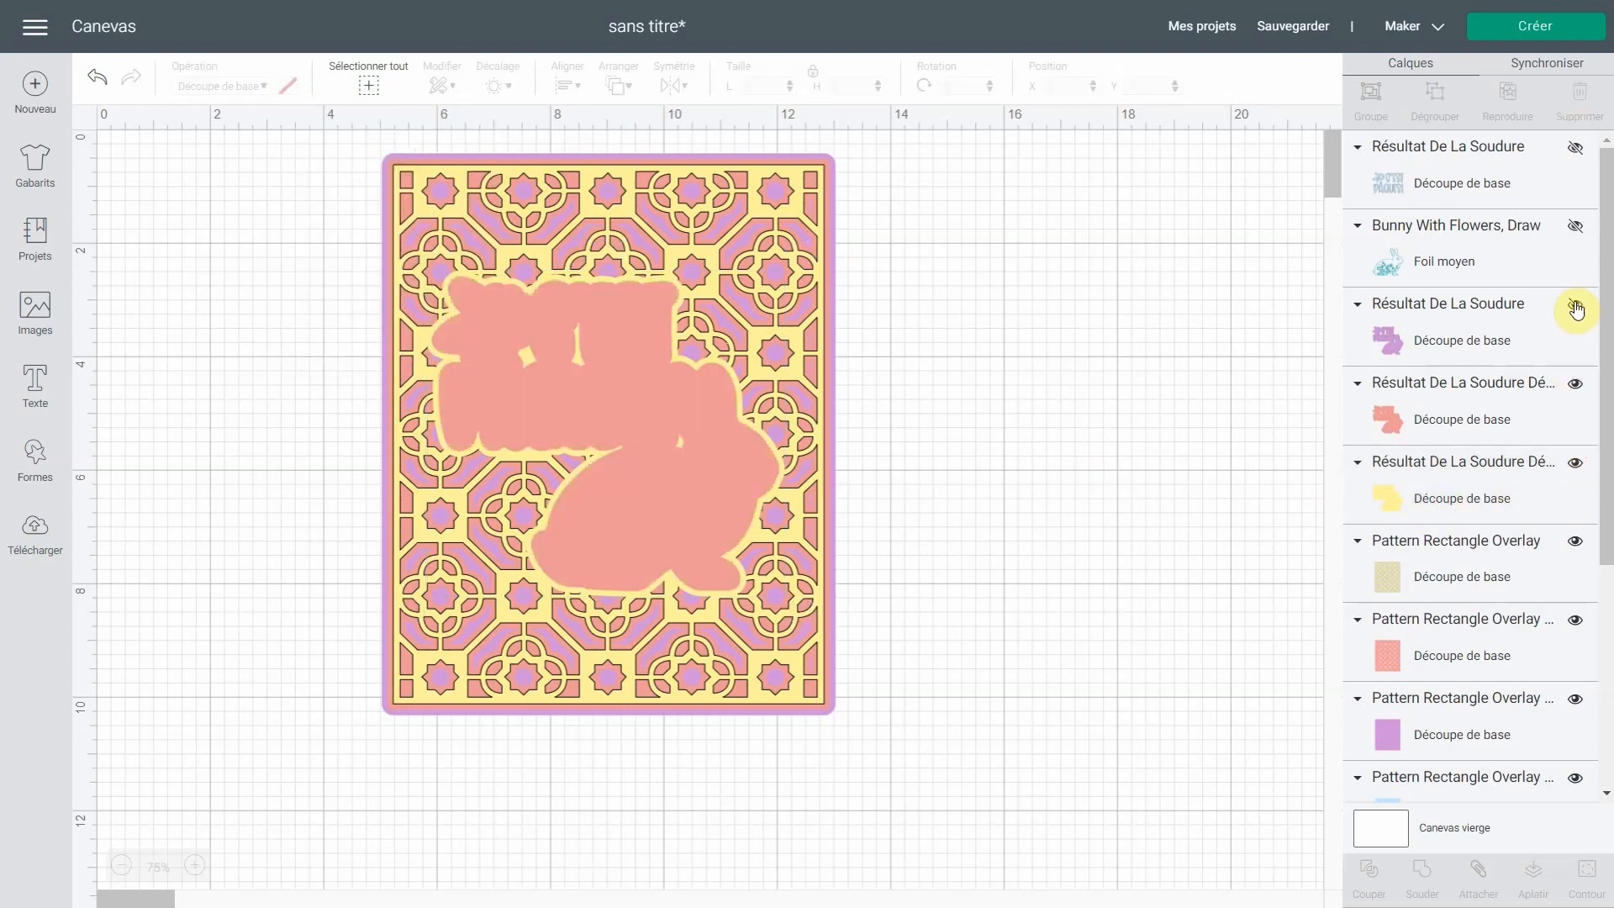
click(1576, 223)
click(1574, 148)
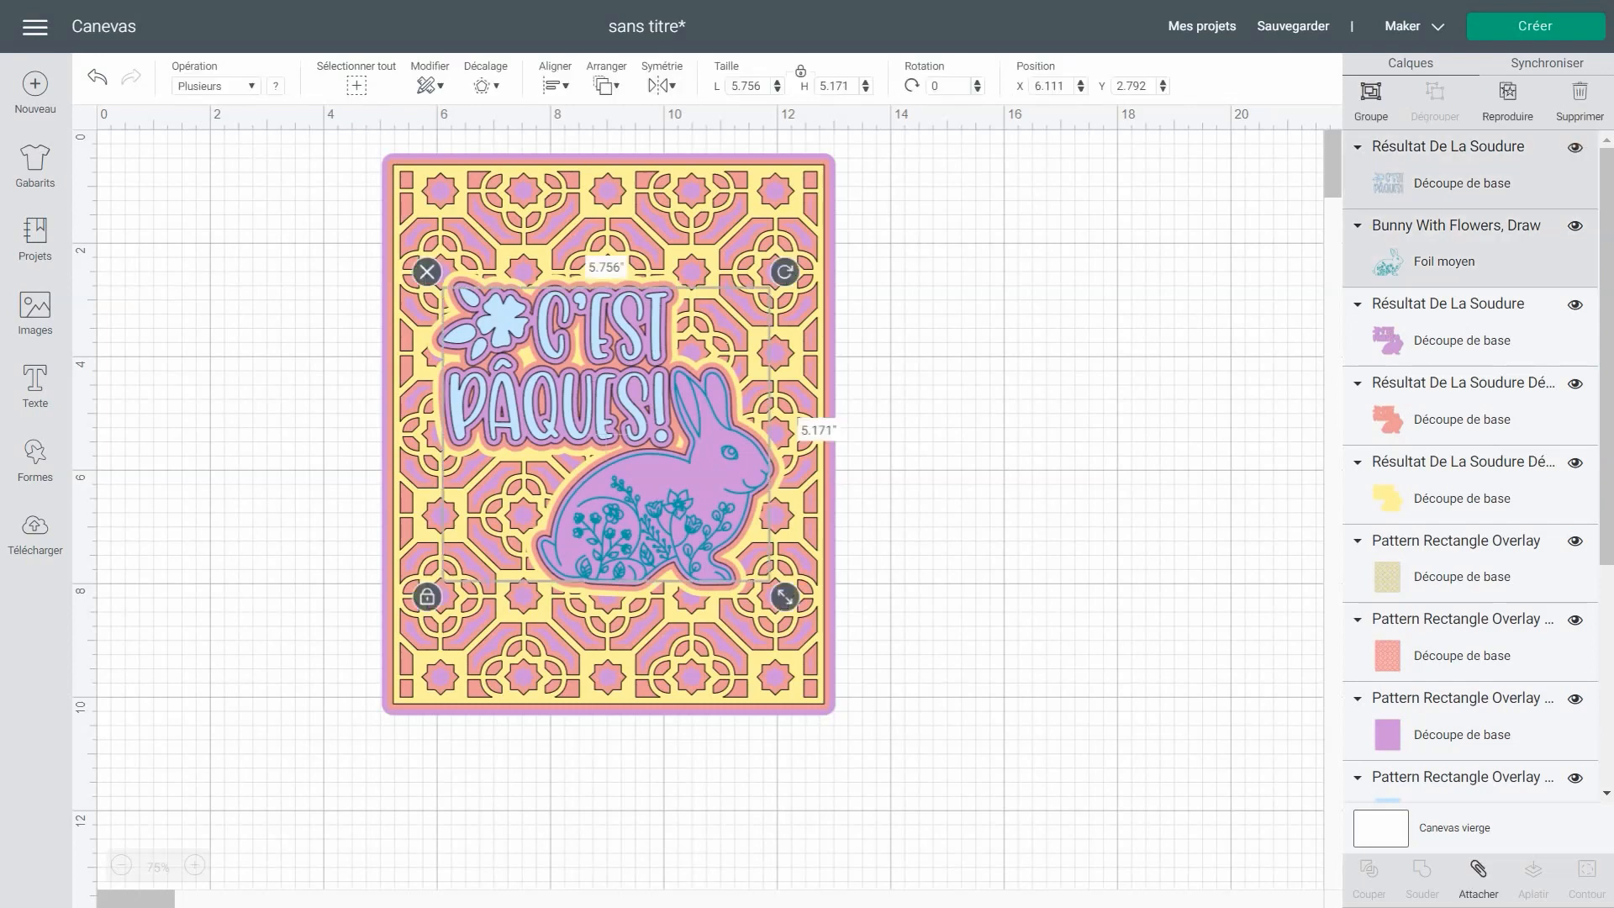
click(1113, 639)
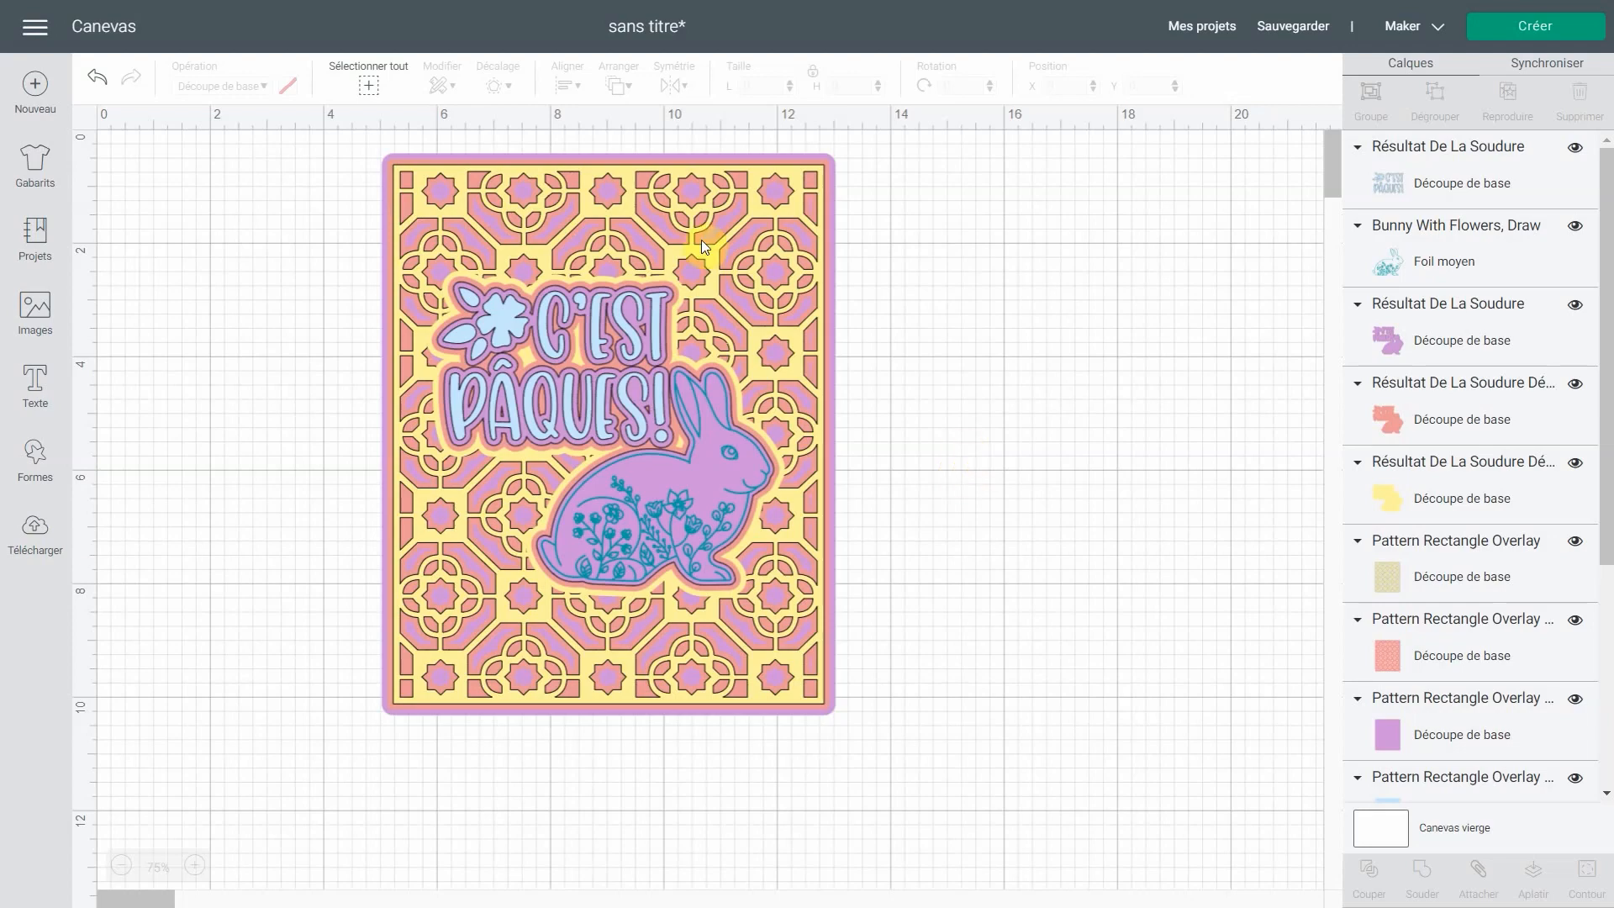
Save the project as Lapin in a new collection named NeliDesign FR
click(1291, 33)
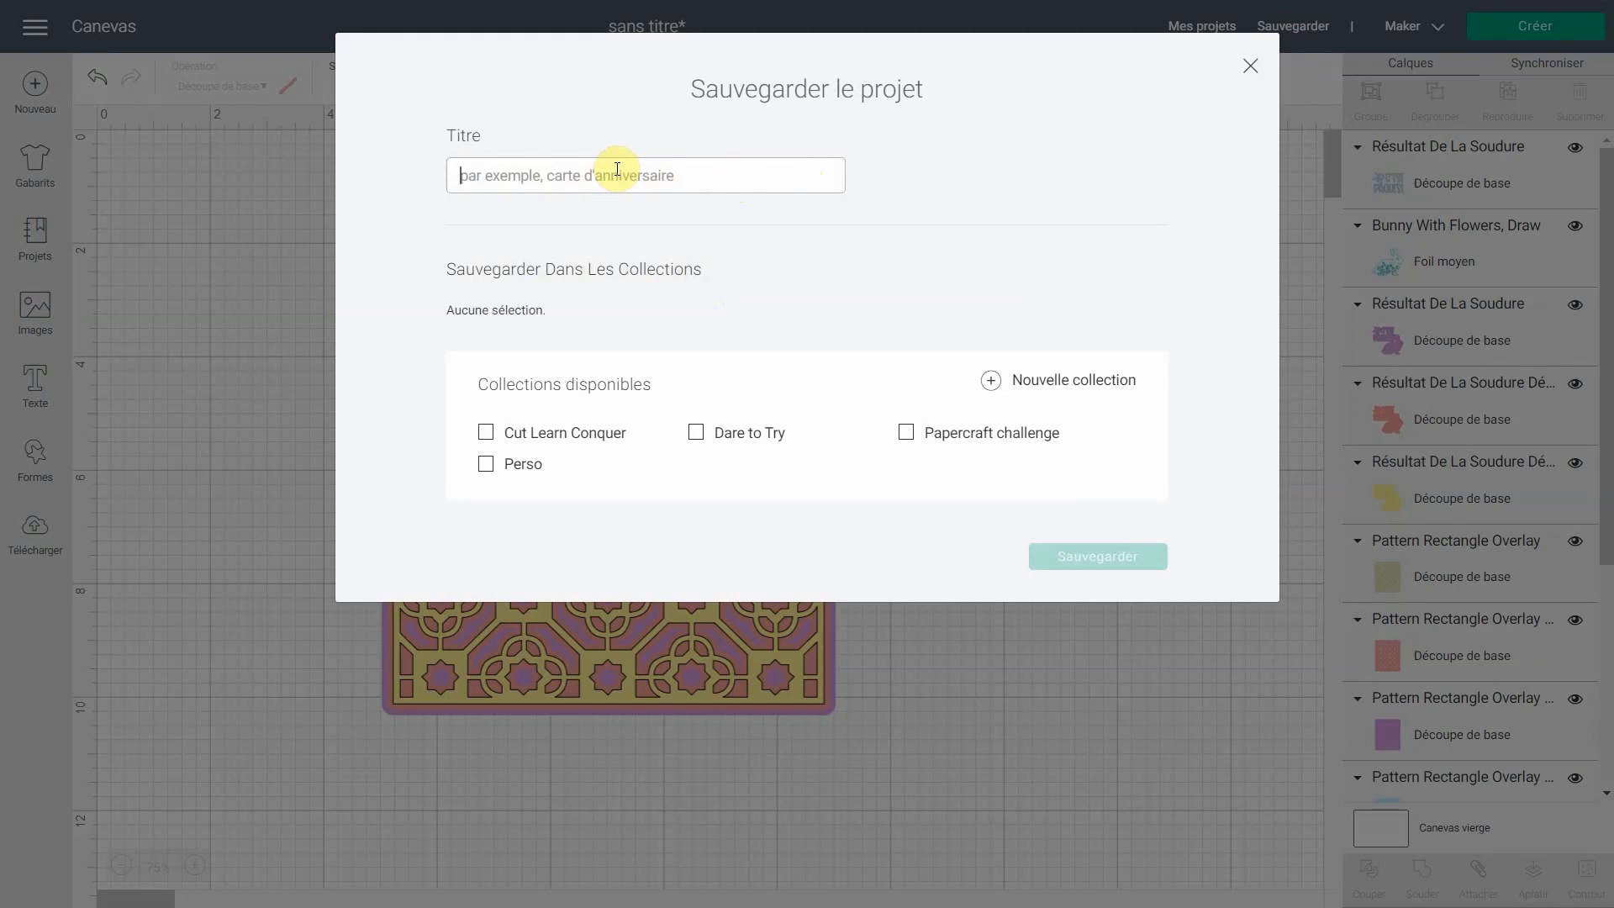
text(Lapin)
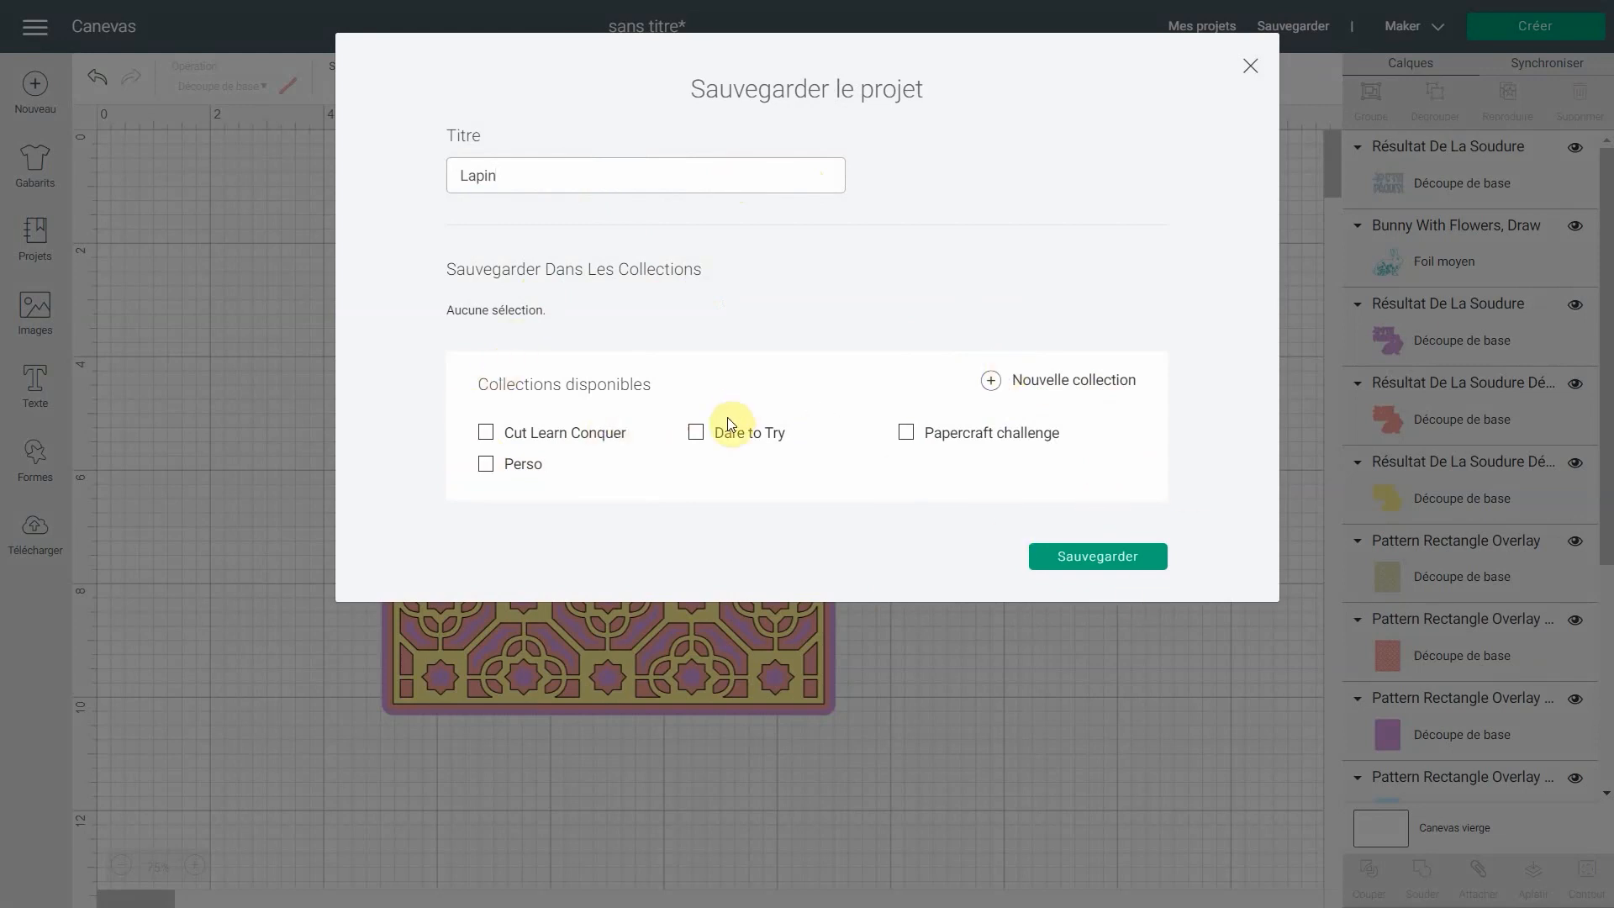
click(992, 381)
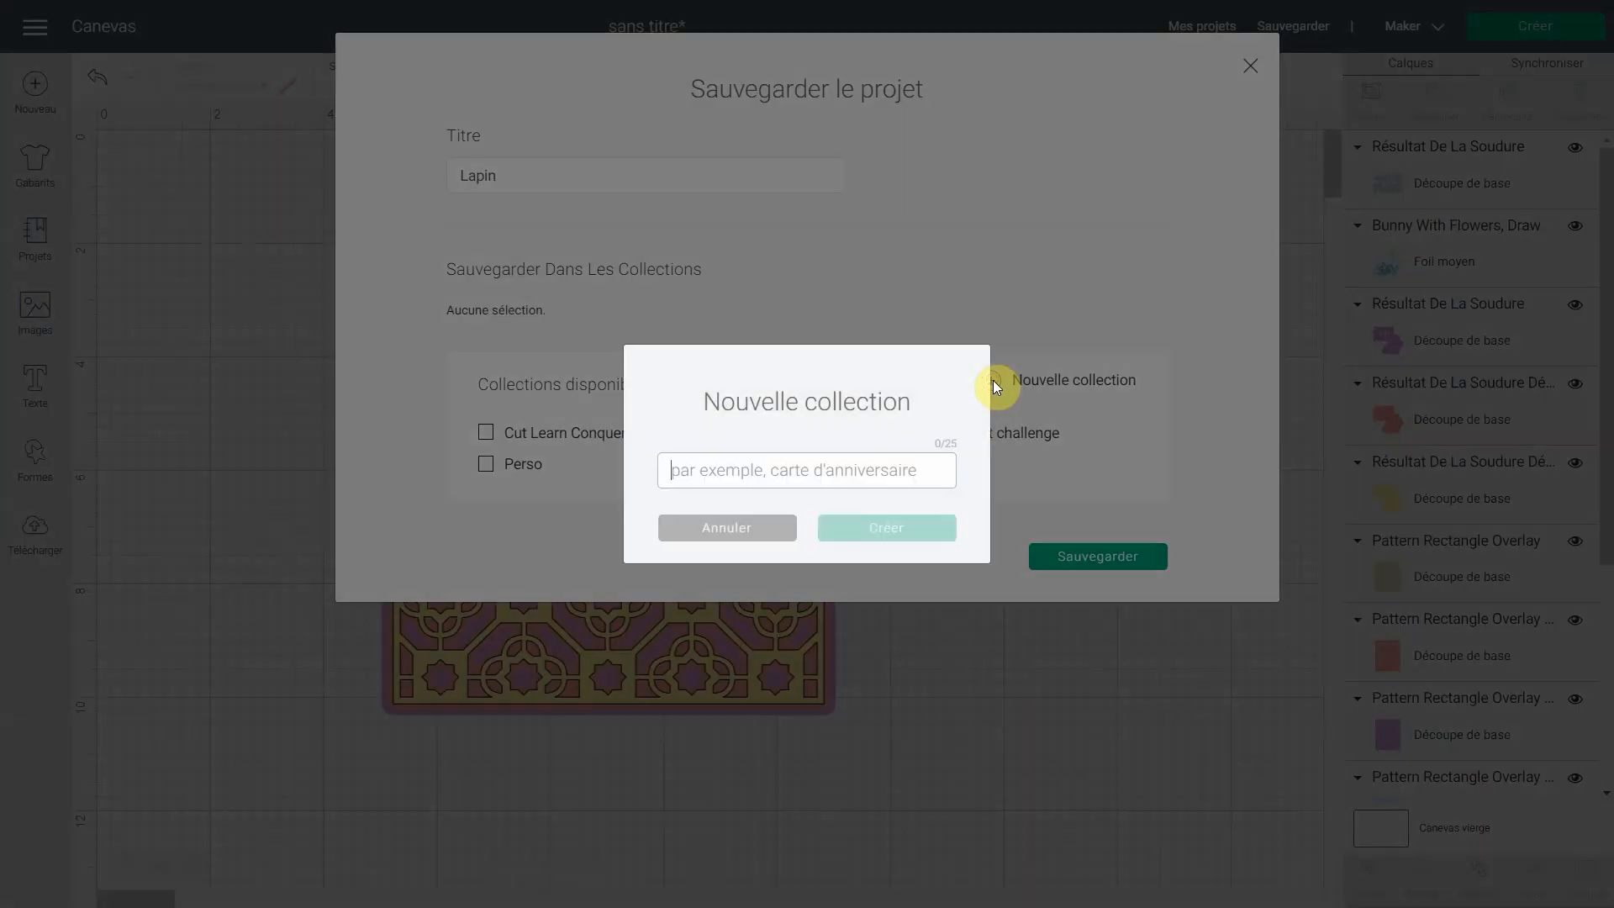
text(Ne)
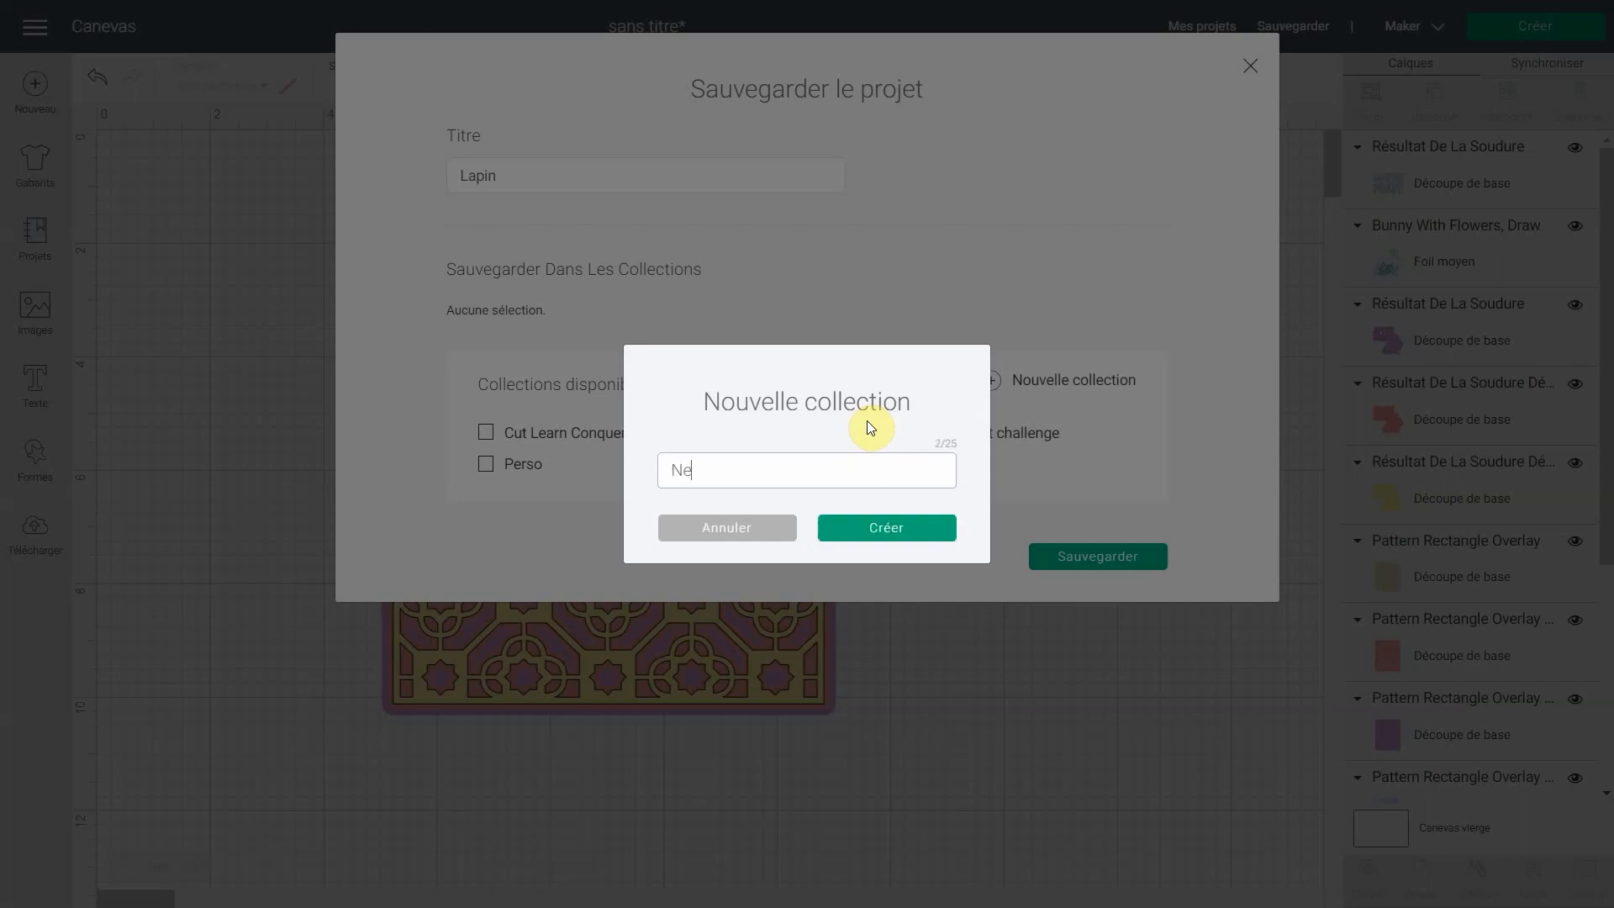
text(liDesign FR)
click(881, 530)
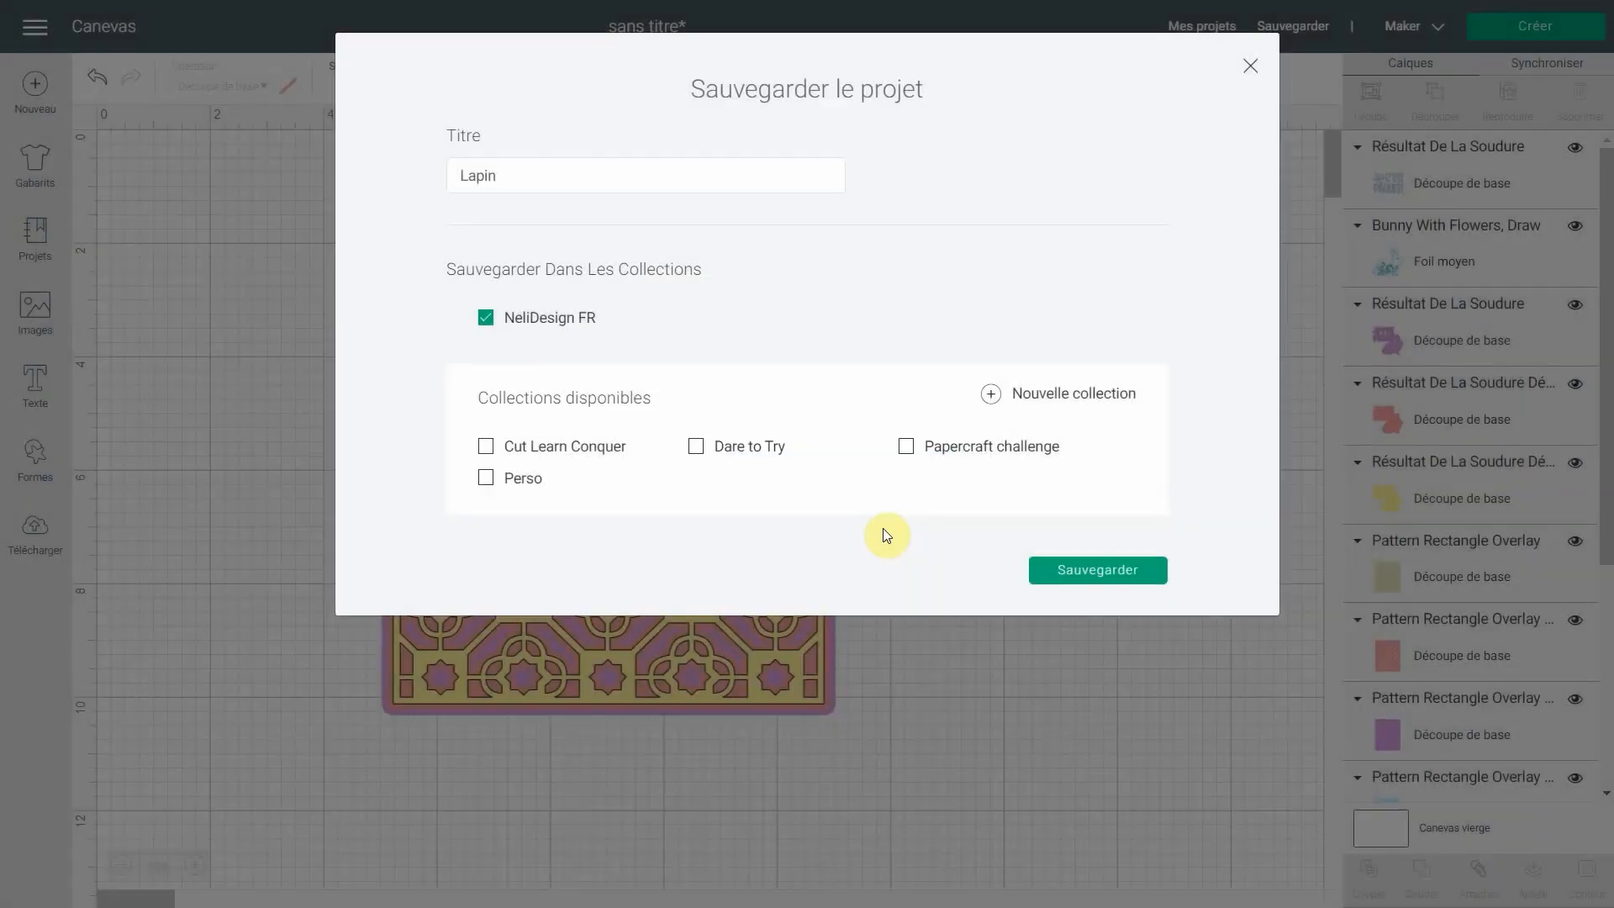
click(1115, 567)
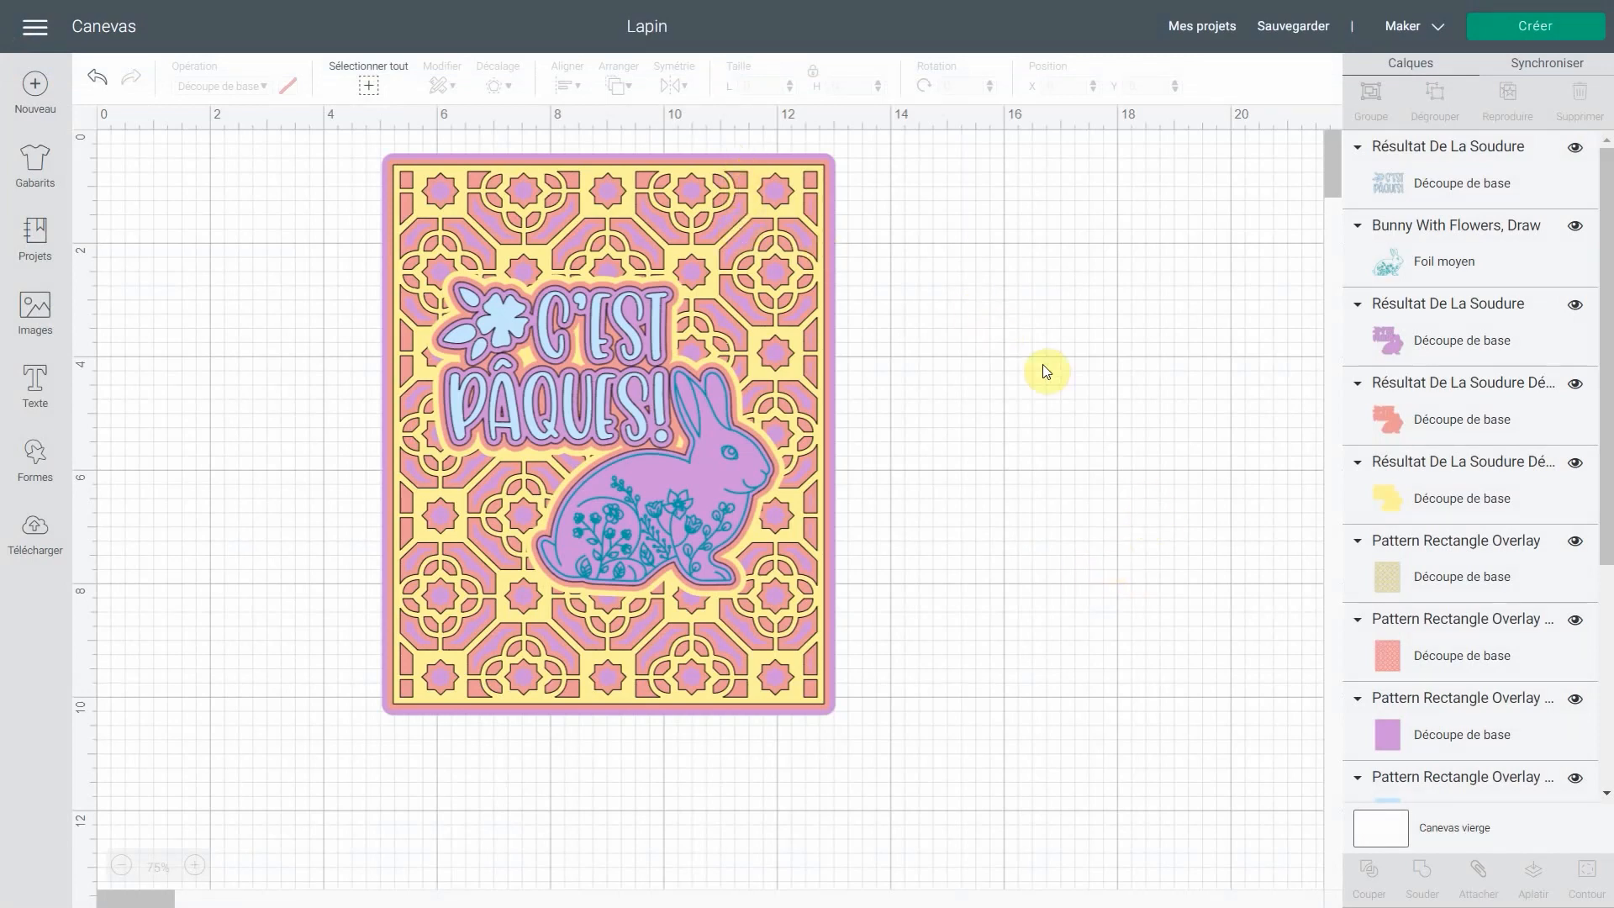
click(1448, 741)
click(1446, 667)
click(1445, 589)
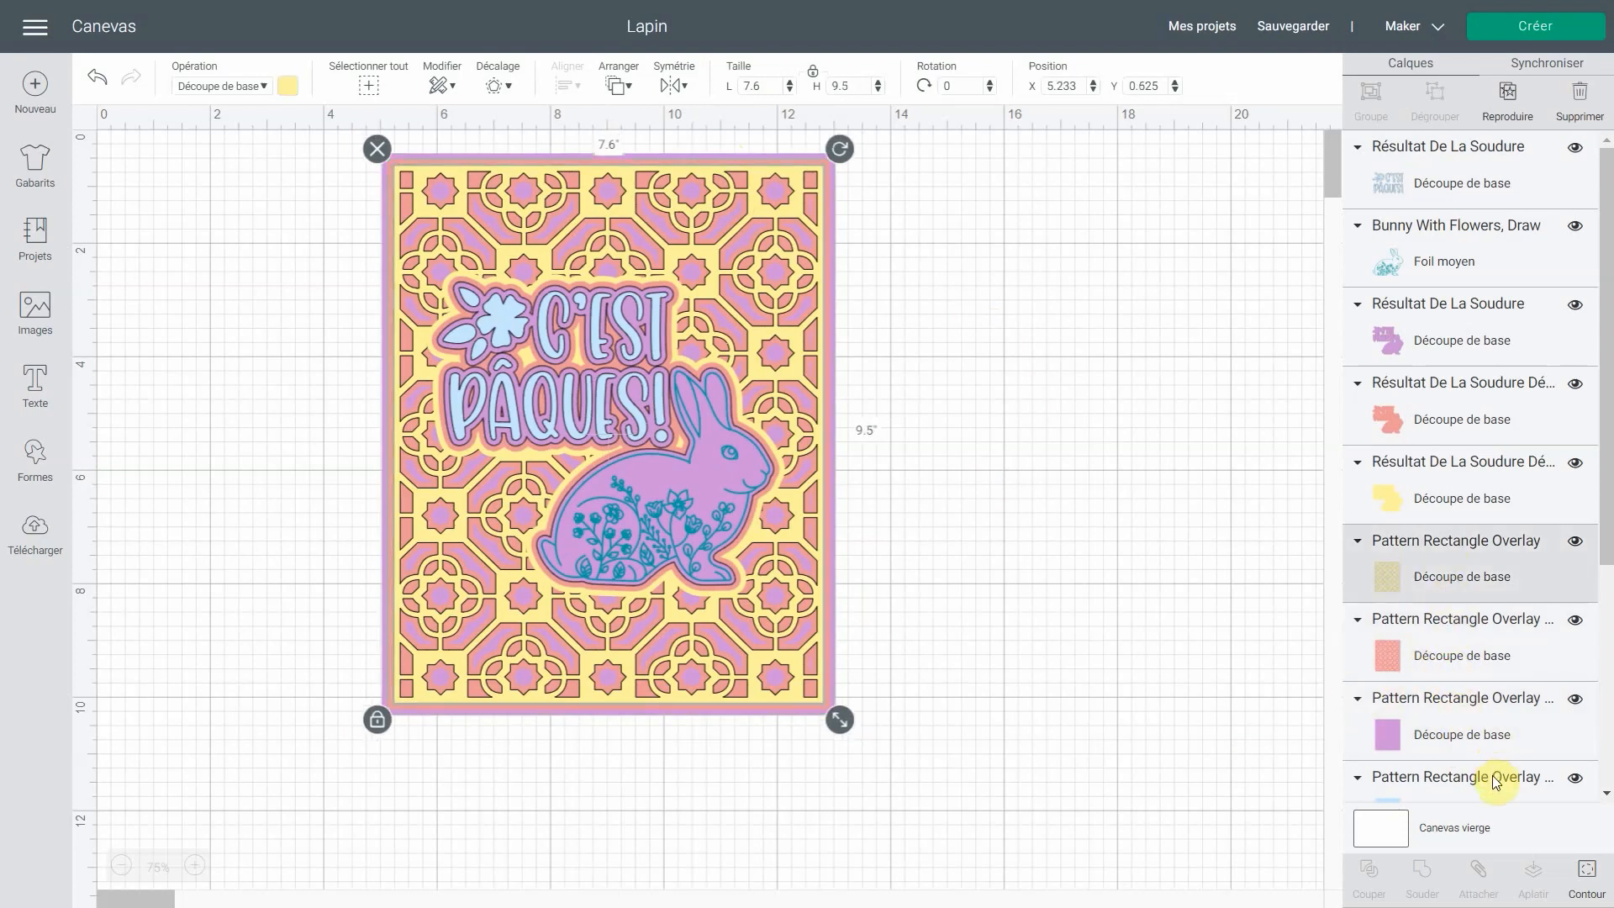
click(1426, 508)
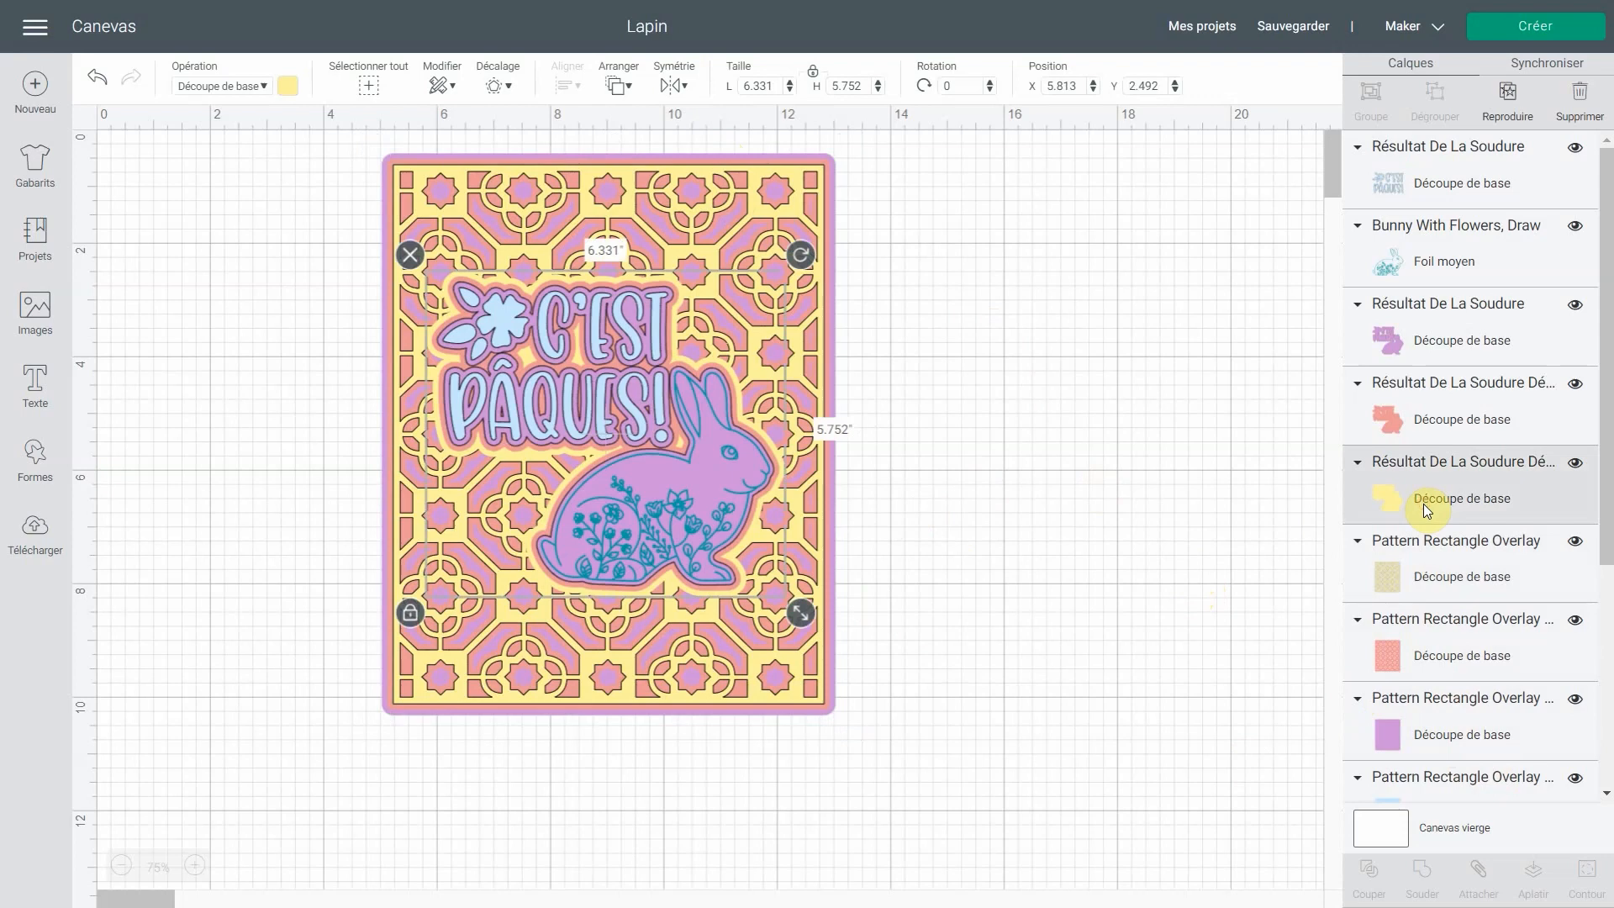
click(1450, 582)
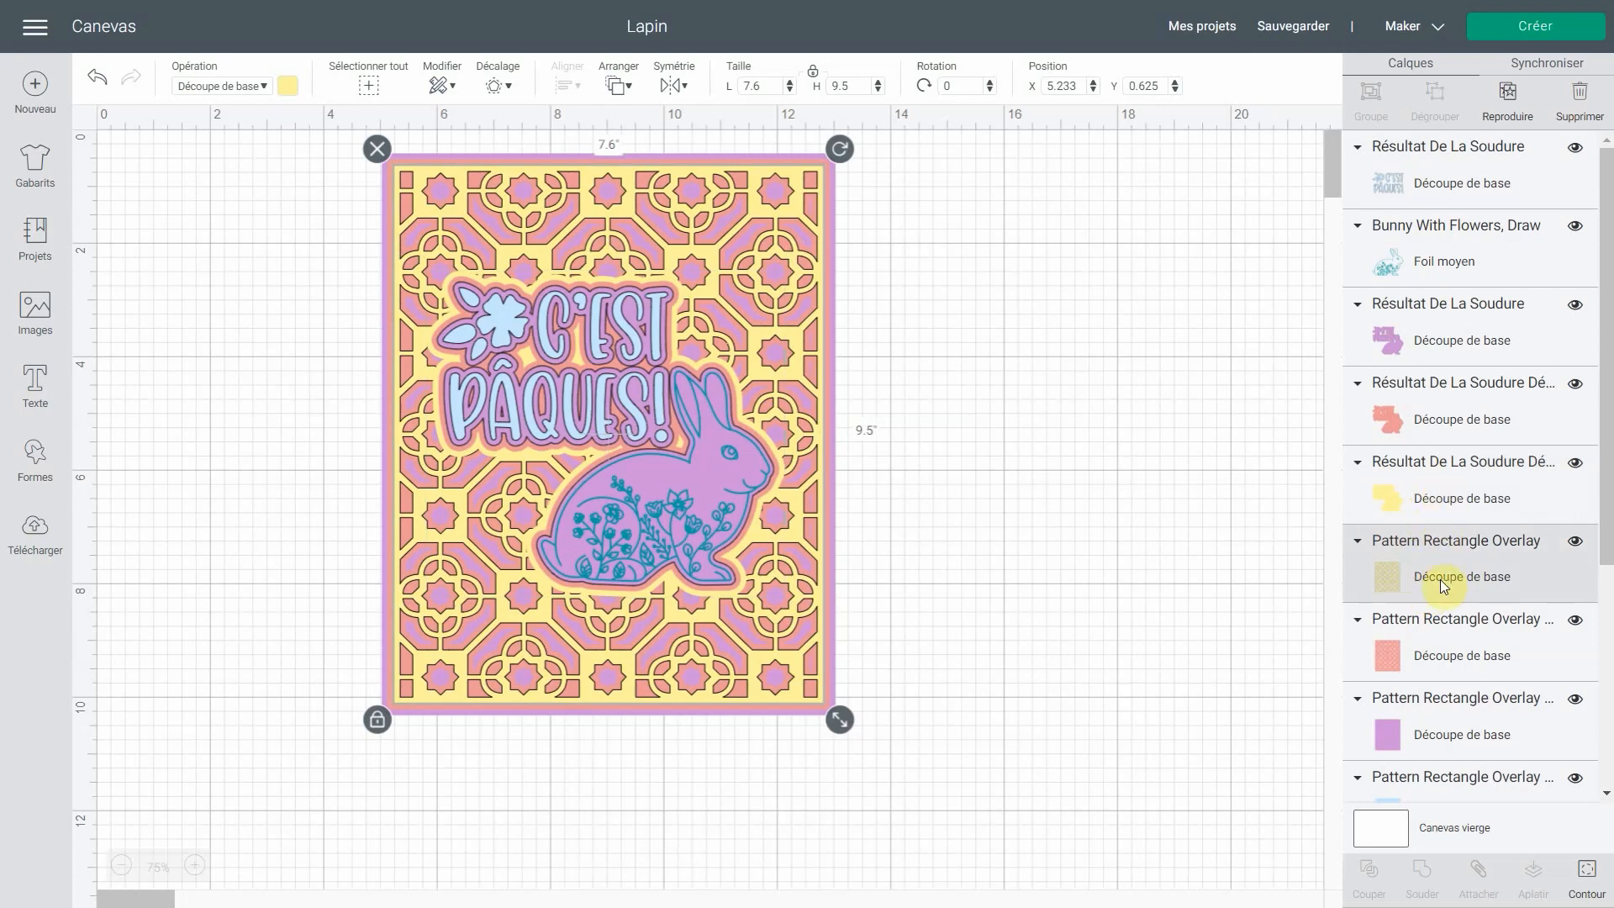
Duplicate the yellow and salmon pink offset backings together and hide both copies
click(1462, 493)
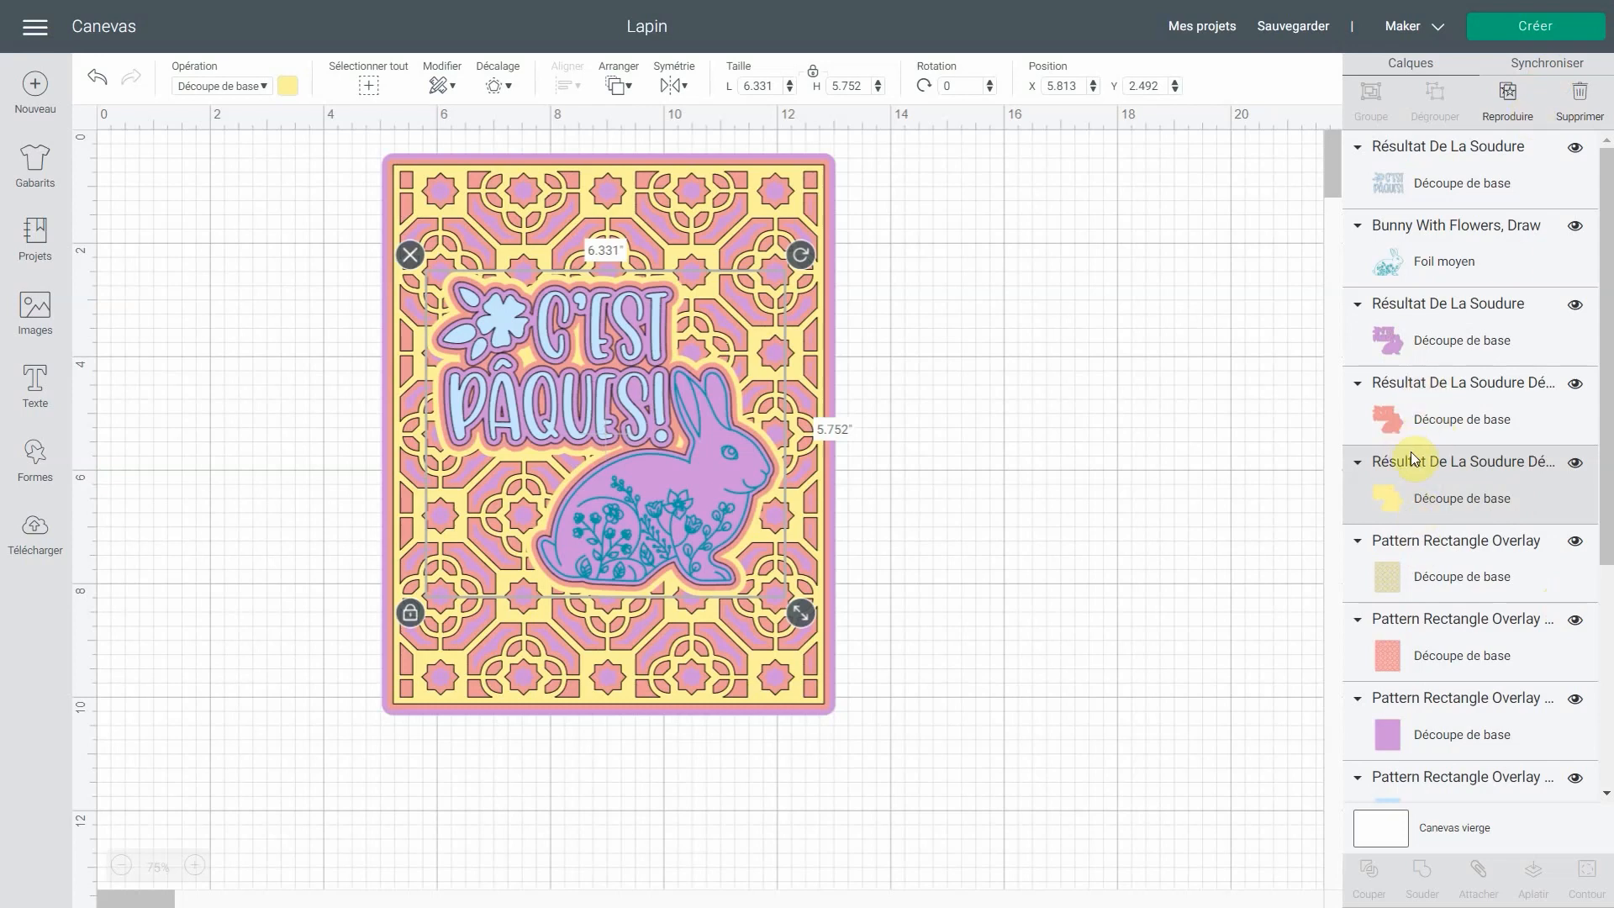
shift+click(1410, 407)
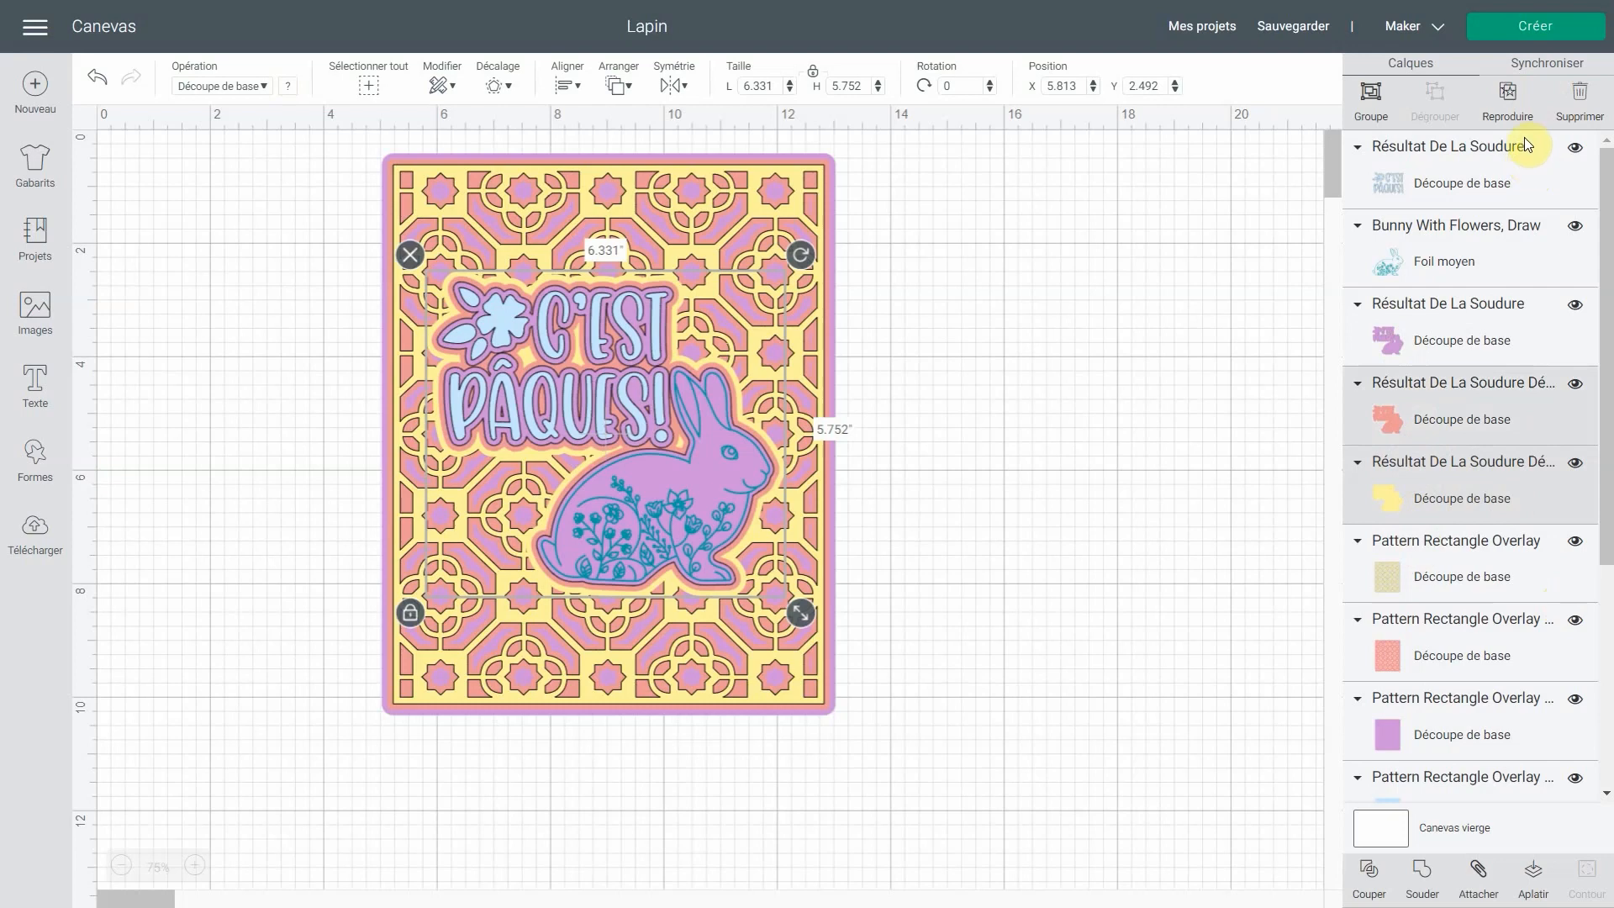
click(1512, 111)
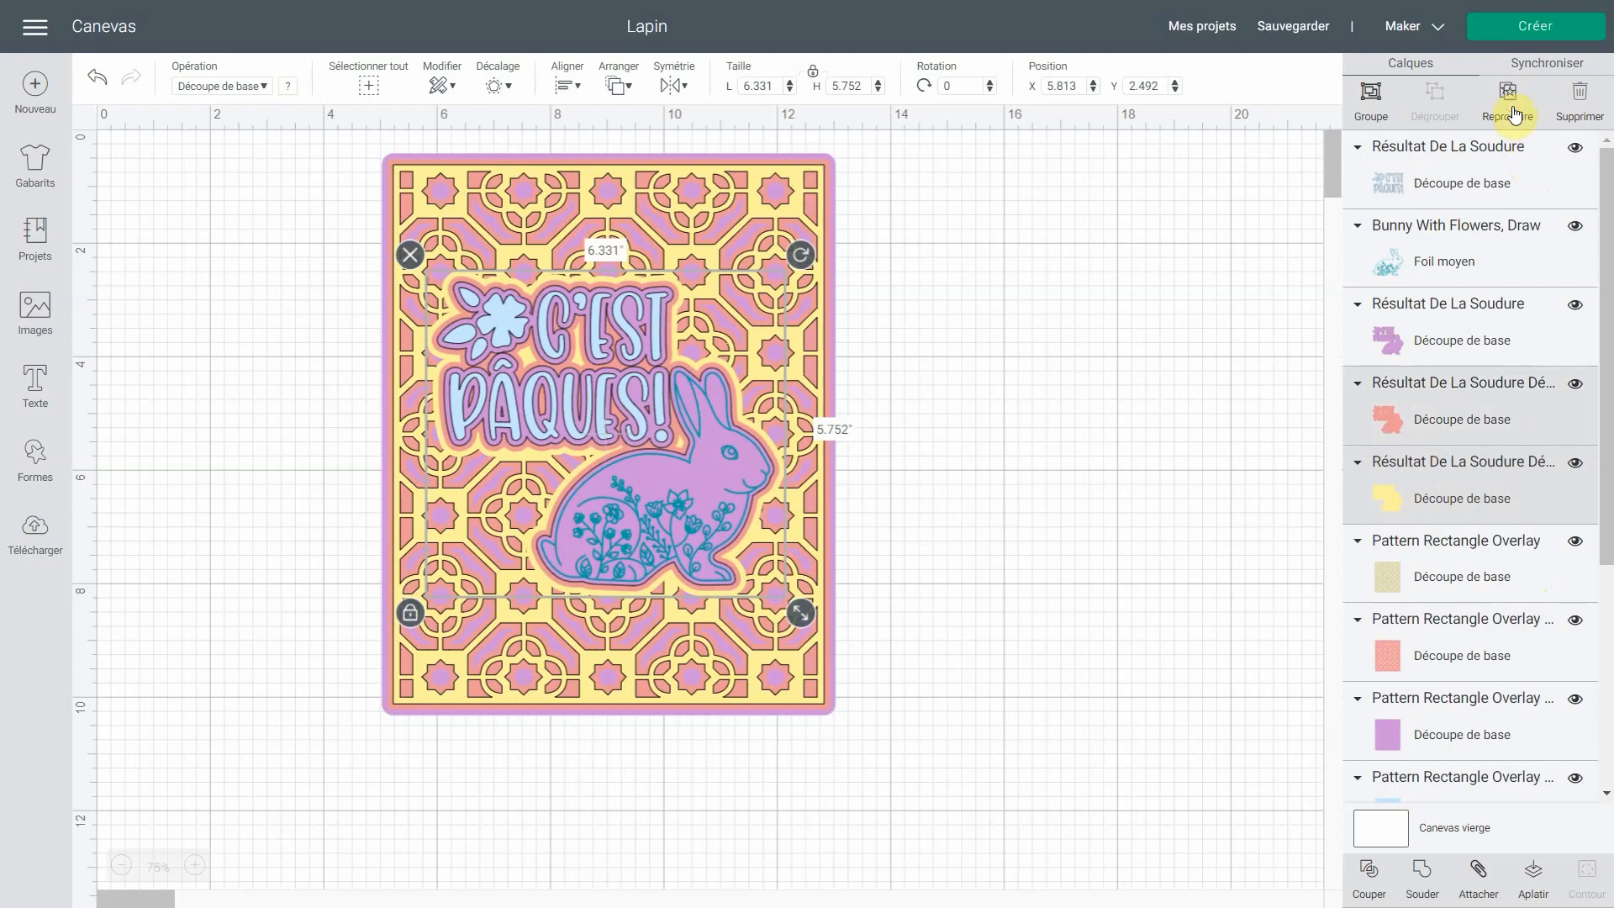
click(1574, 149)
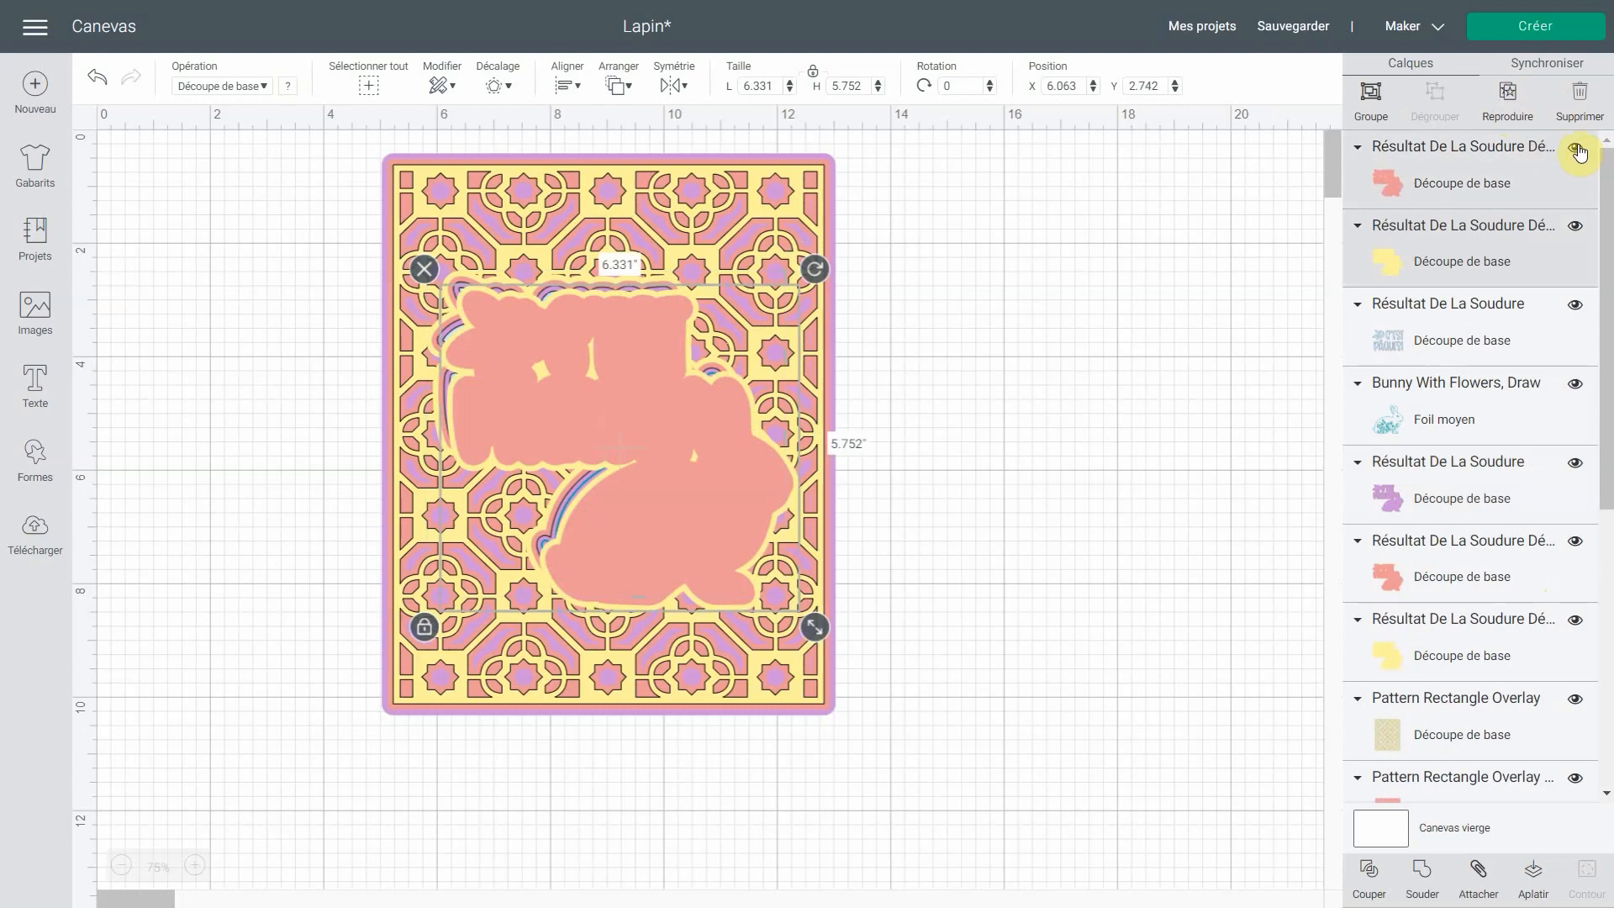
click(1575, 227)
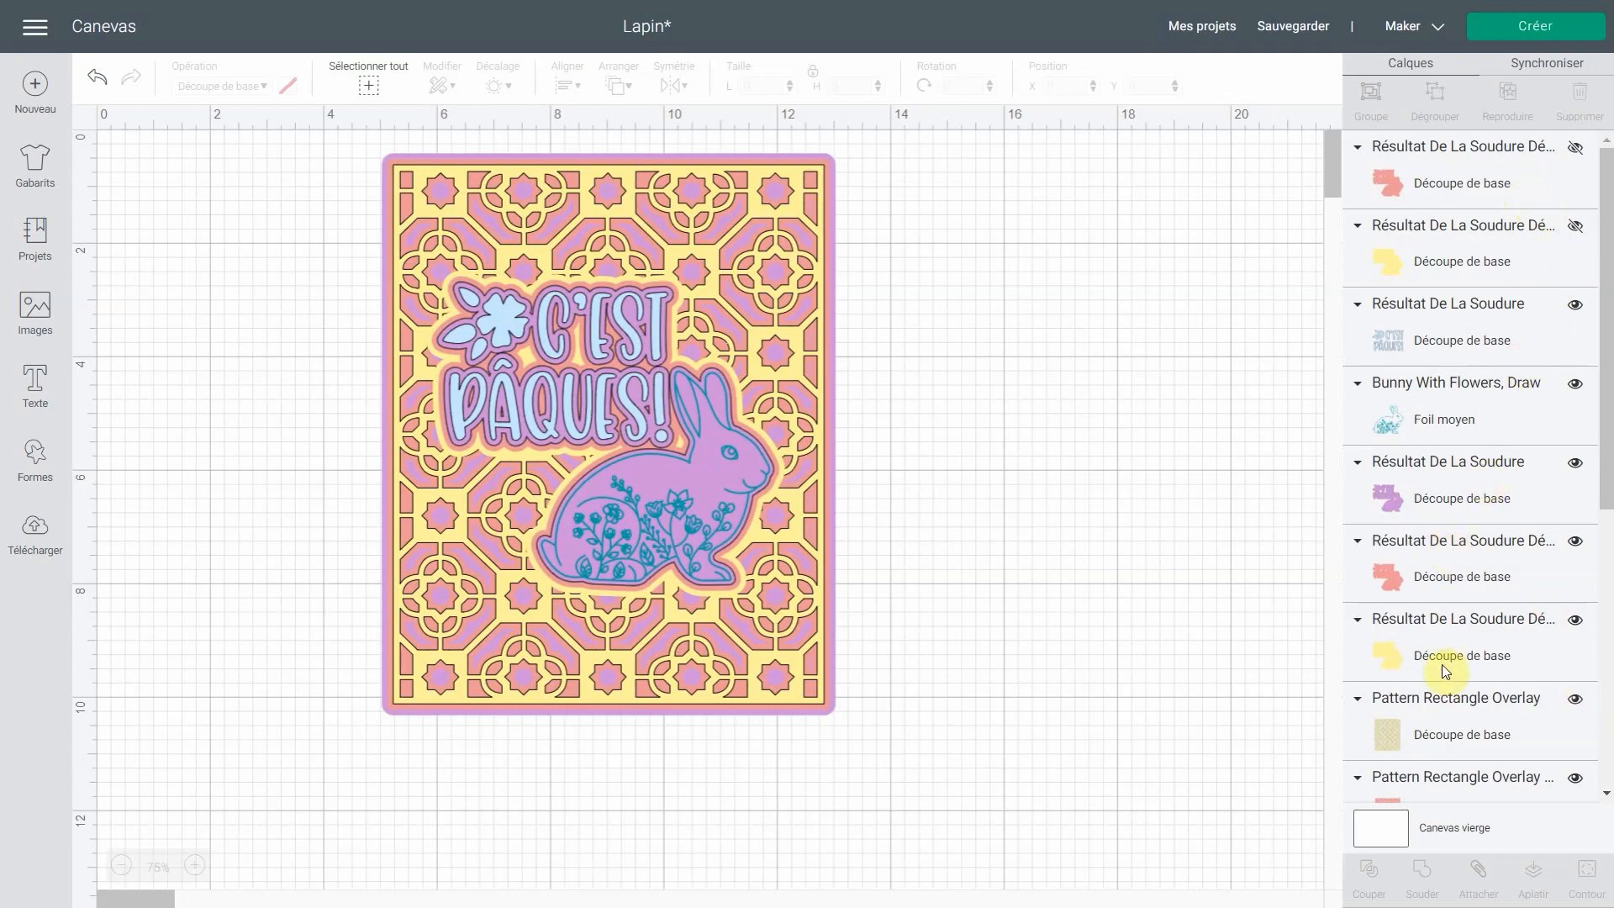
Slice the original yellow offset backing with the yellow pattern overlay
scroll(1441, 664, down, 5)
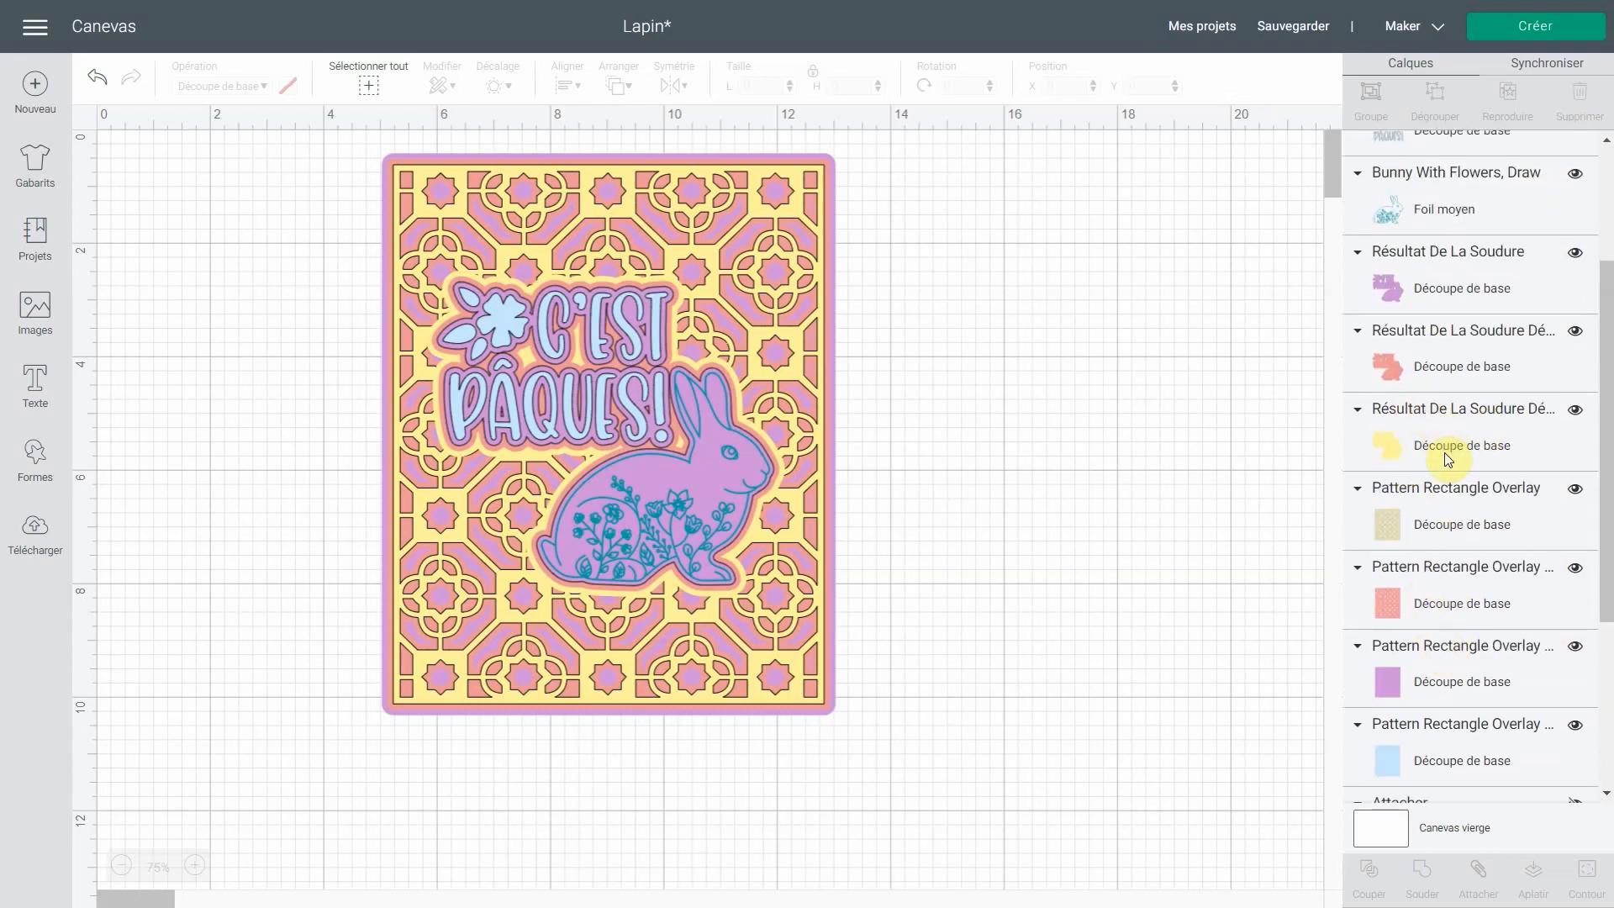
click(1441, 448)
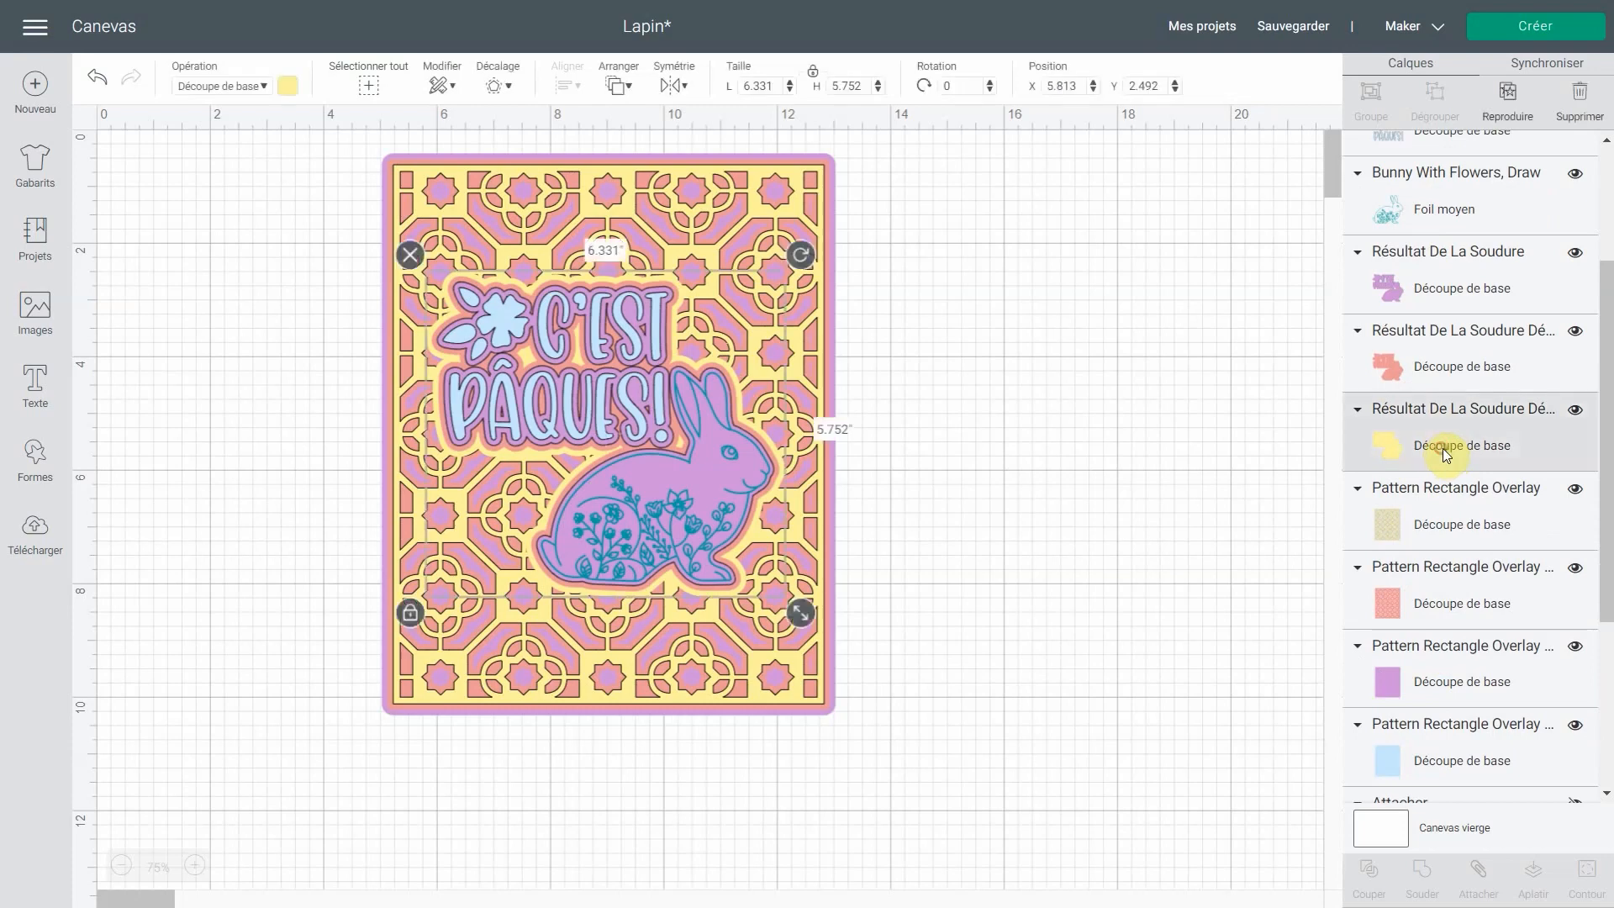
shift+click(1441, 507)
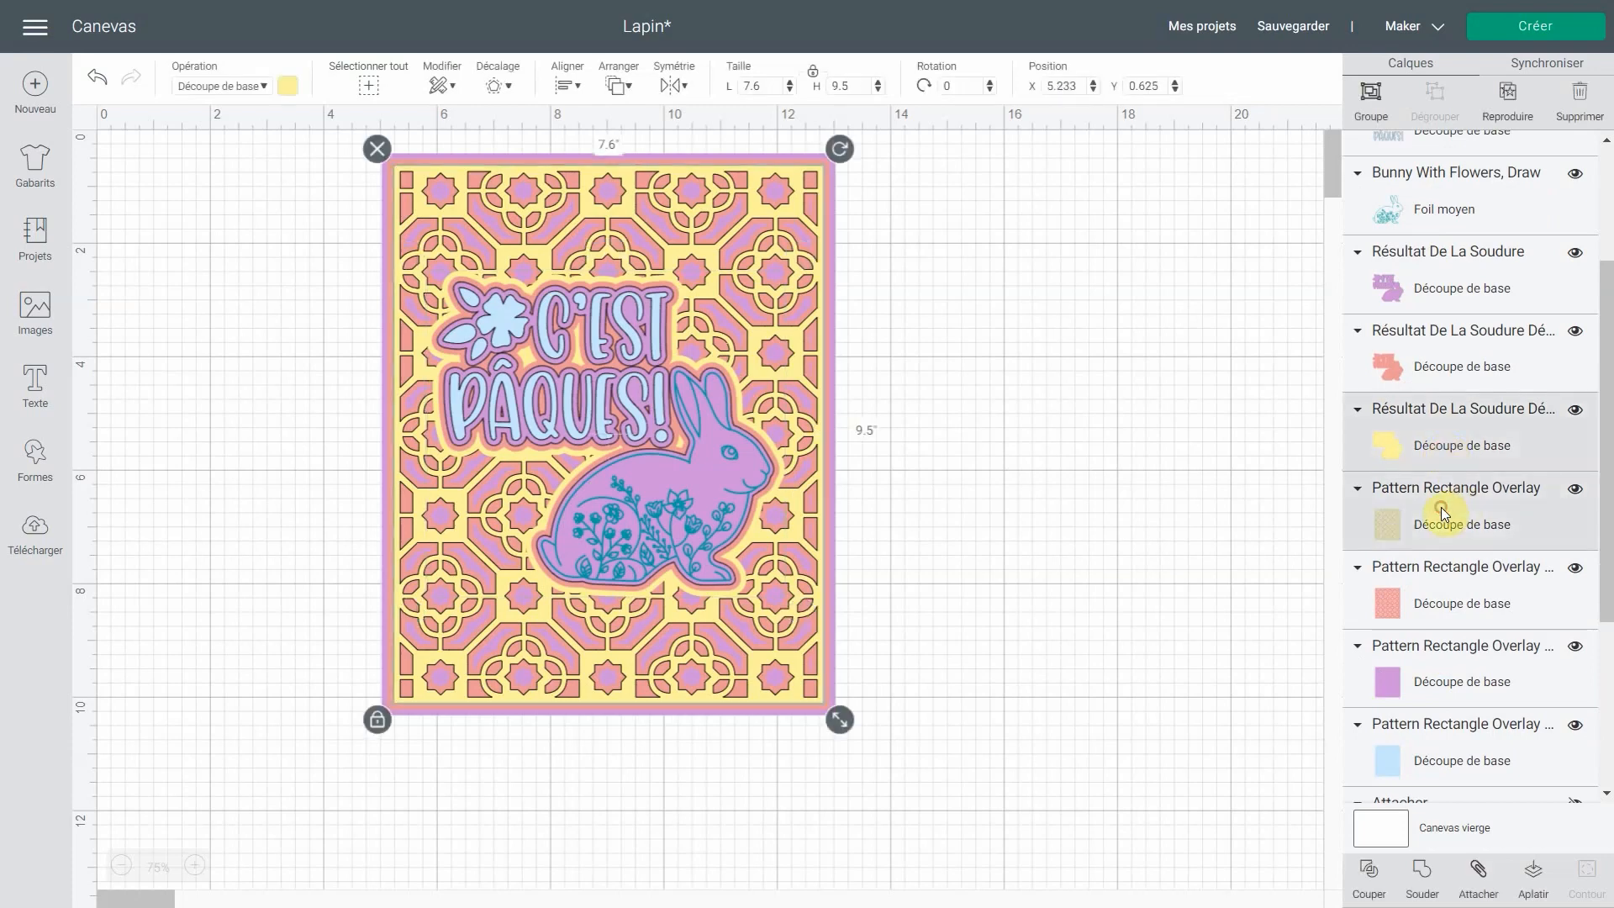
click(1366, 888)
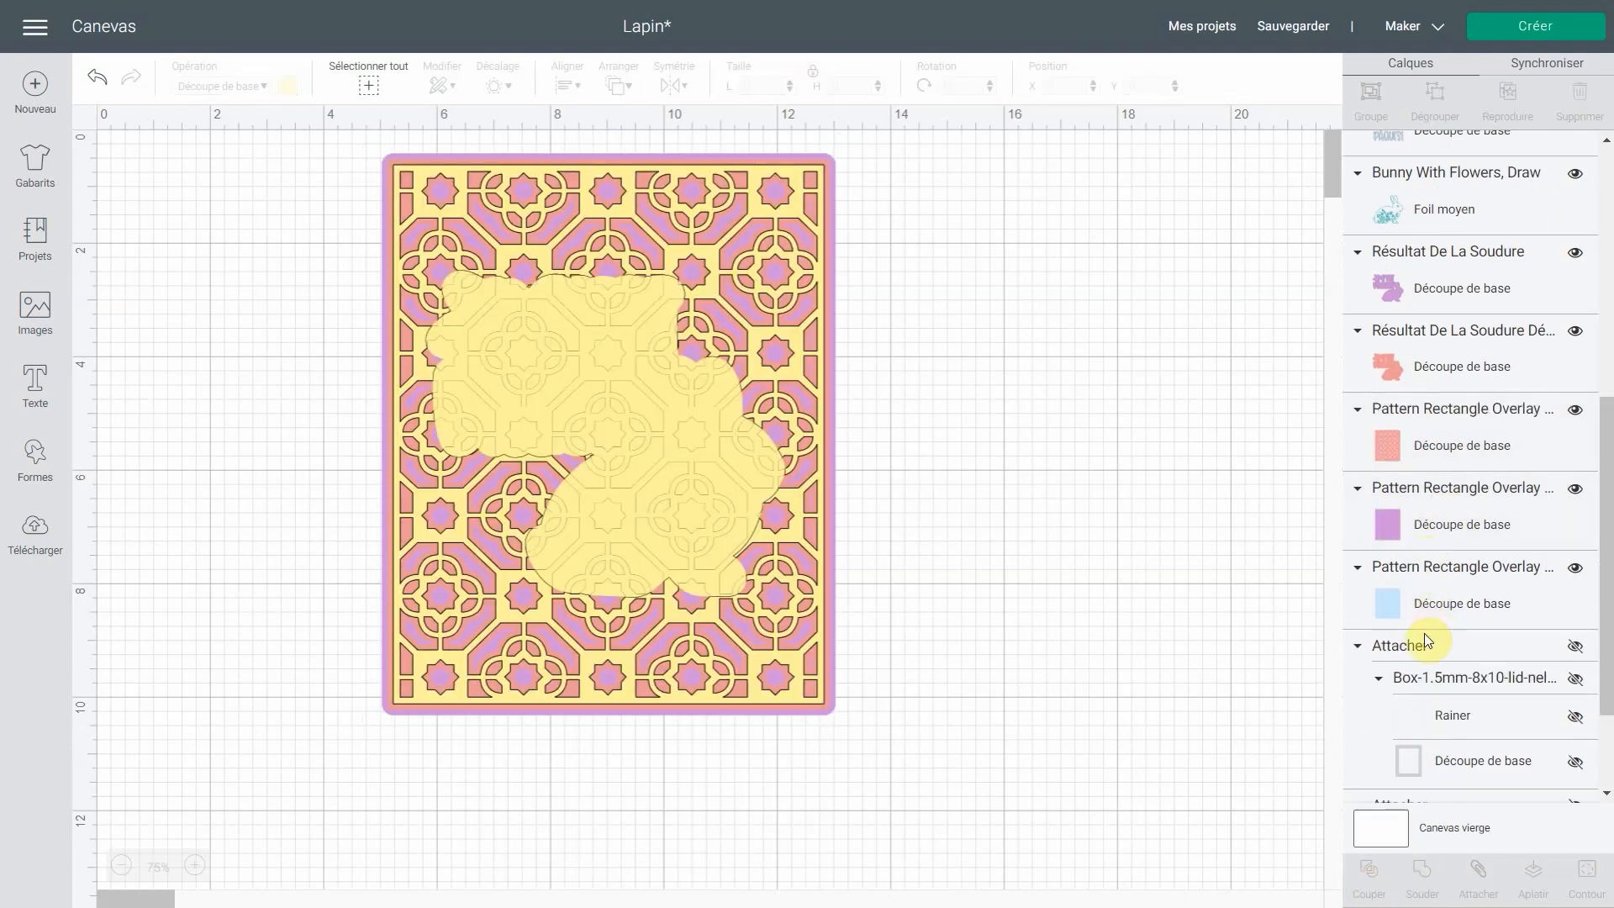
Delete the three leftover pieces of the yellow slice, keeping only the yellow pattern overlay with the offset shape cut out
scroll(1424, 633, up, 6)
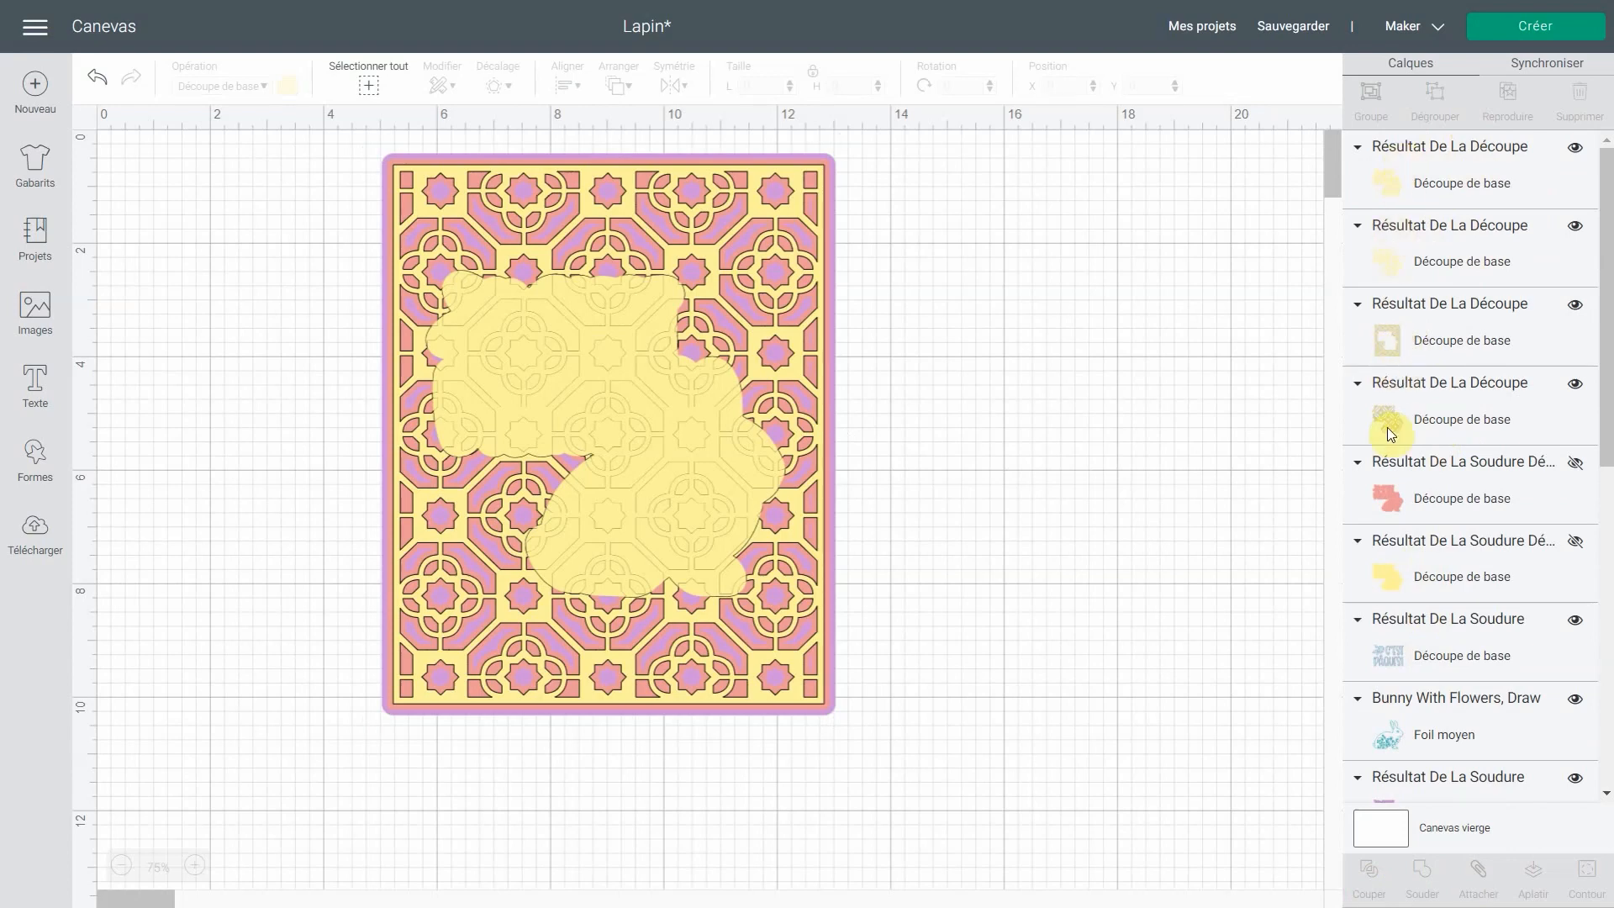
click(1465, 427)
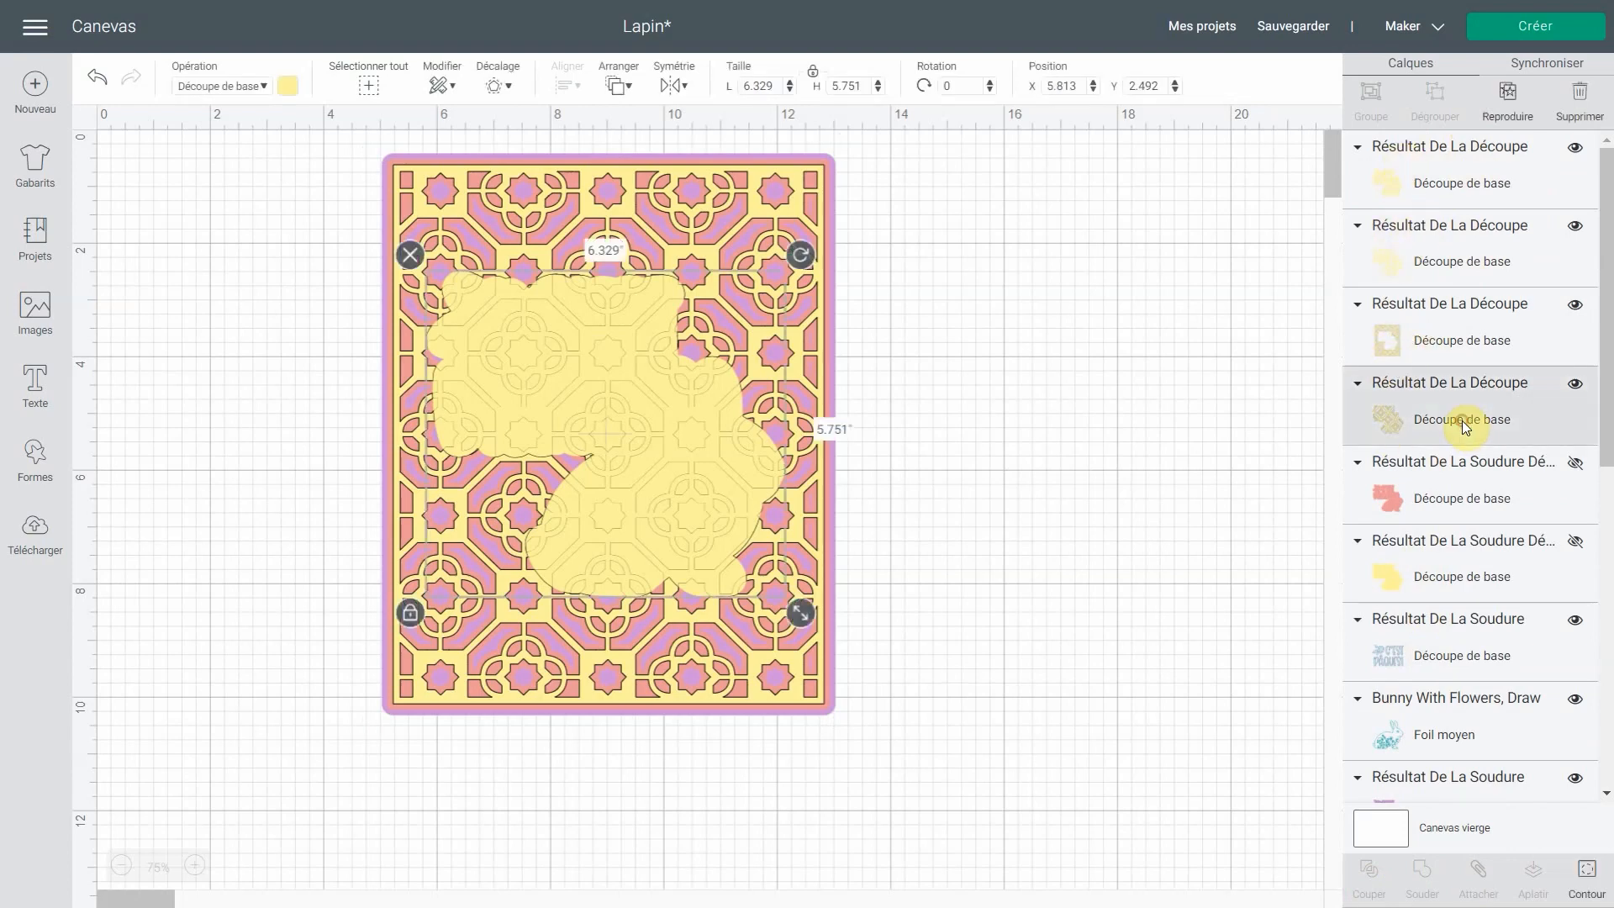
key(Delete)
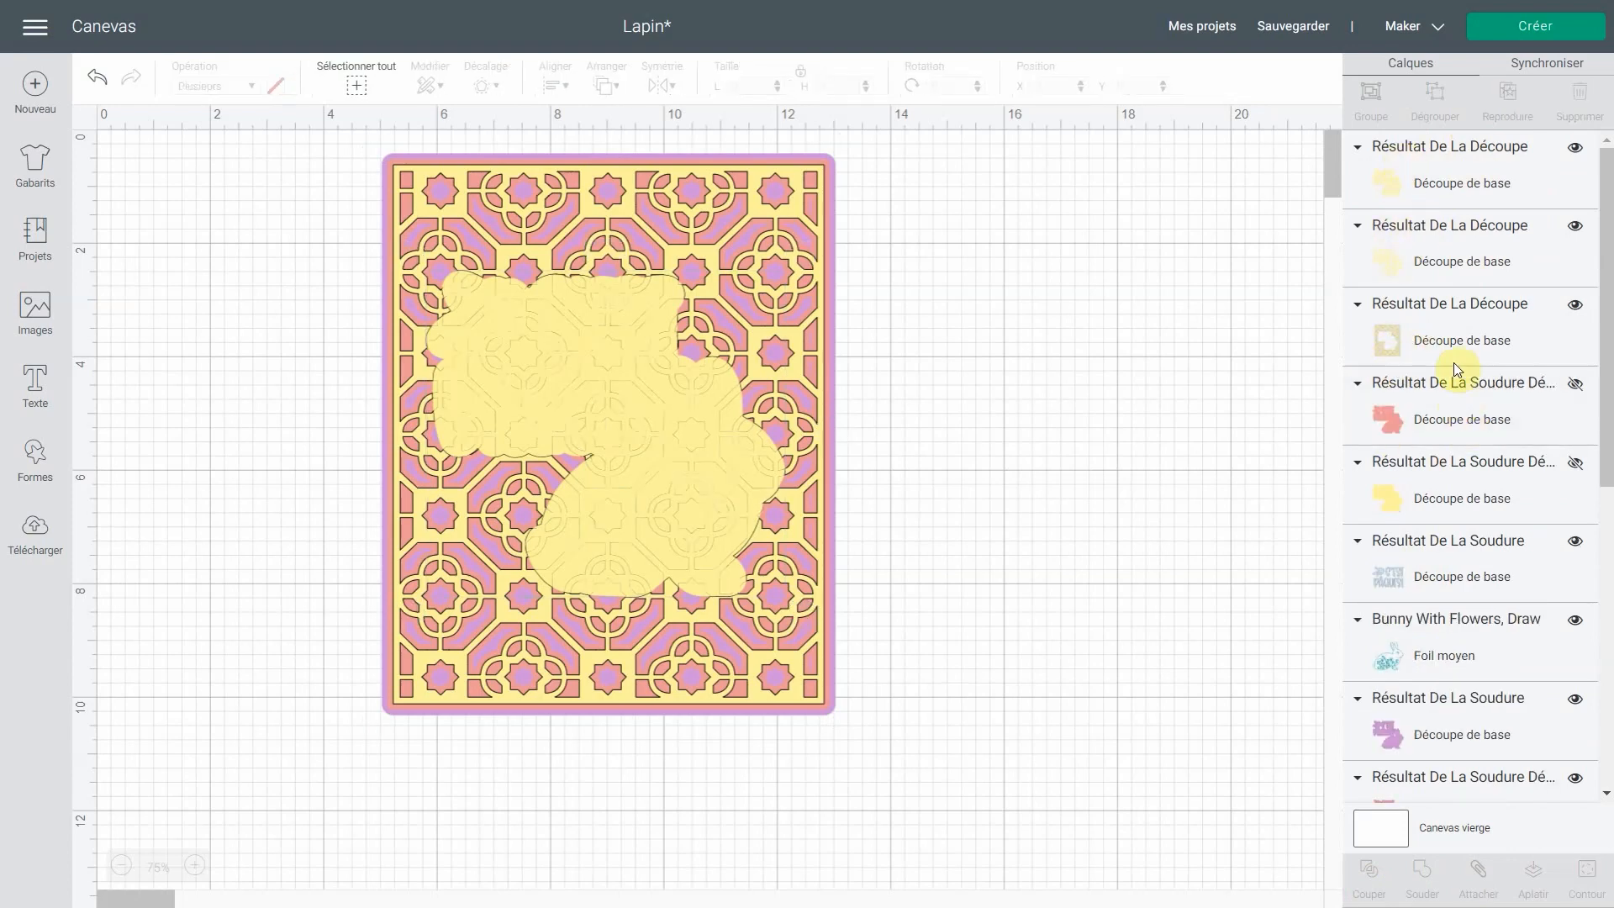
click(1450, 267)
key(Delete)
click(1441, 182)
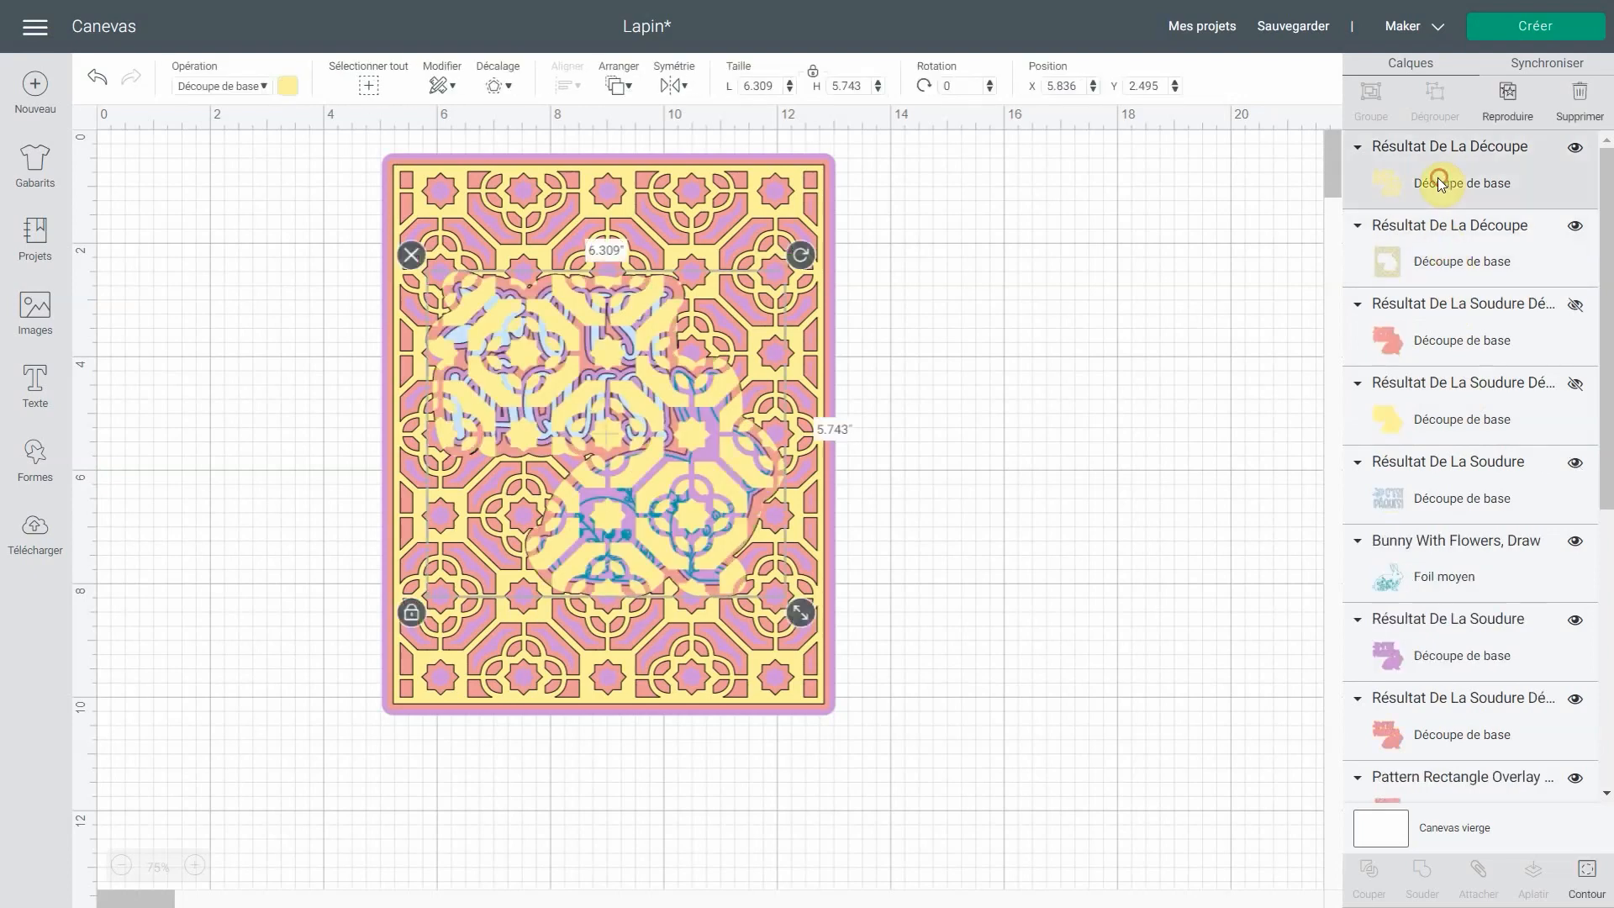
key(Delete)
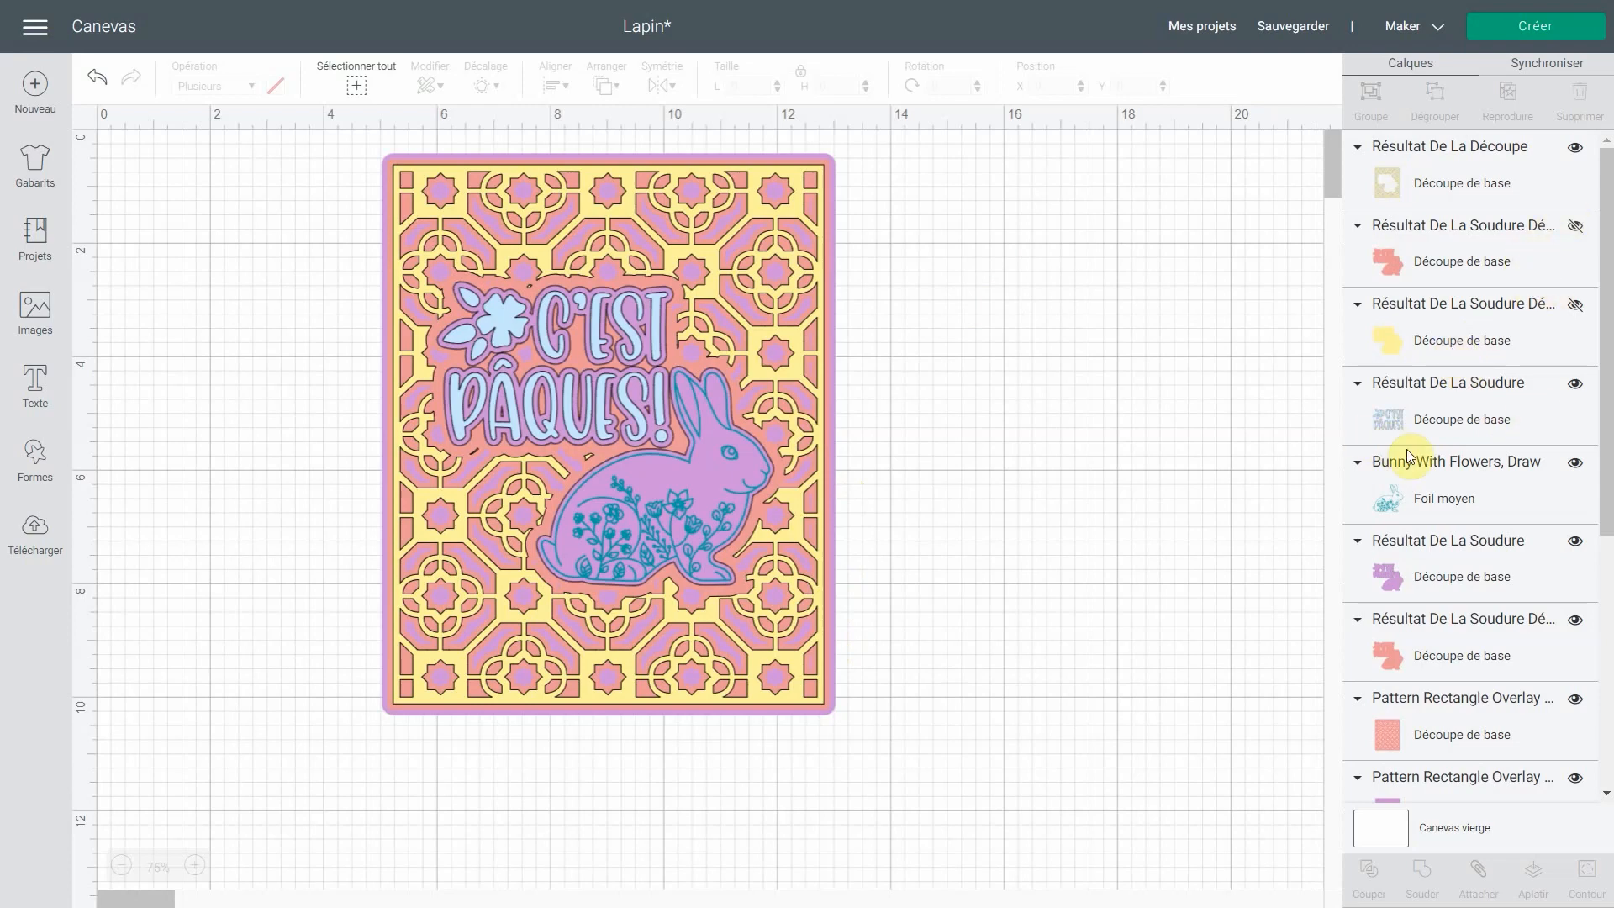
Collapse the two hidden backing copies in the layer list and slice the salmon pink pattern overlay with the visible salmon pink offset backing
click(1357, 232)
click(1358, 265)
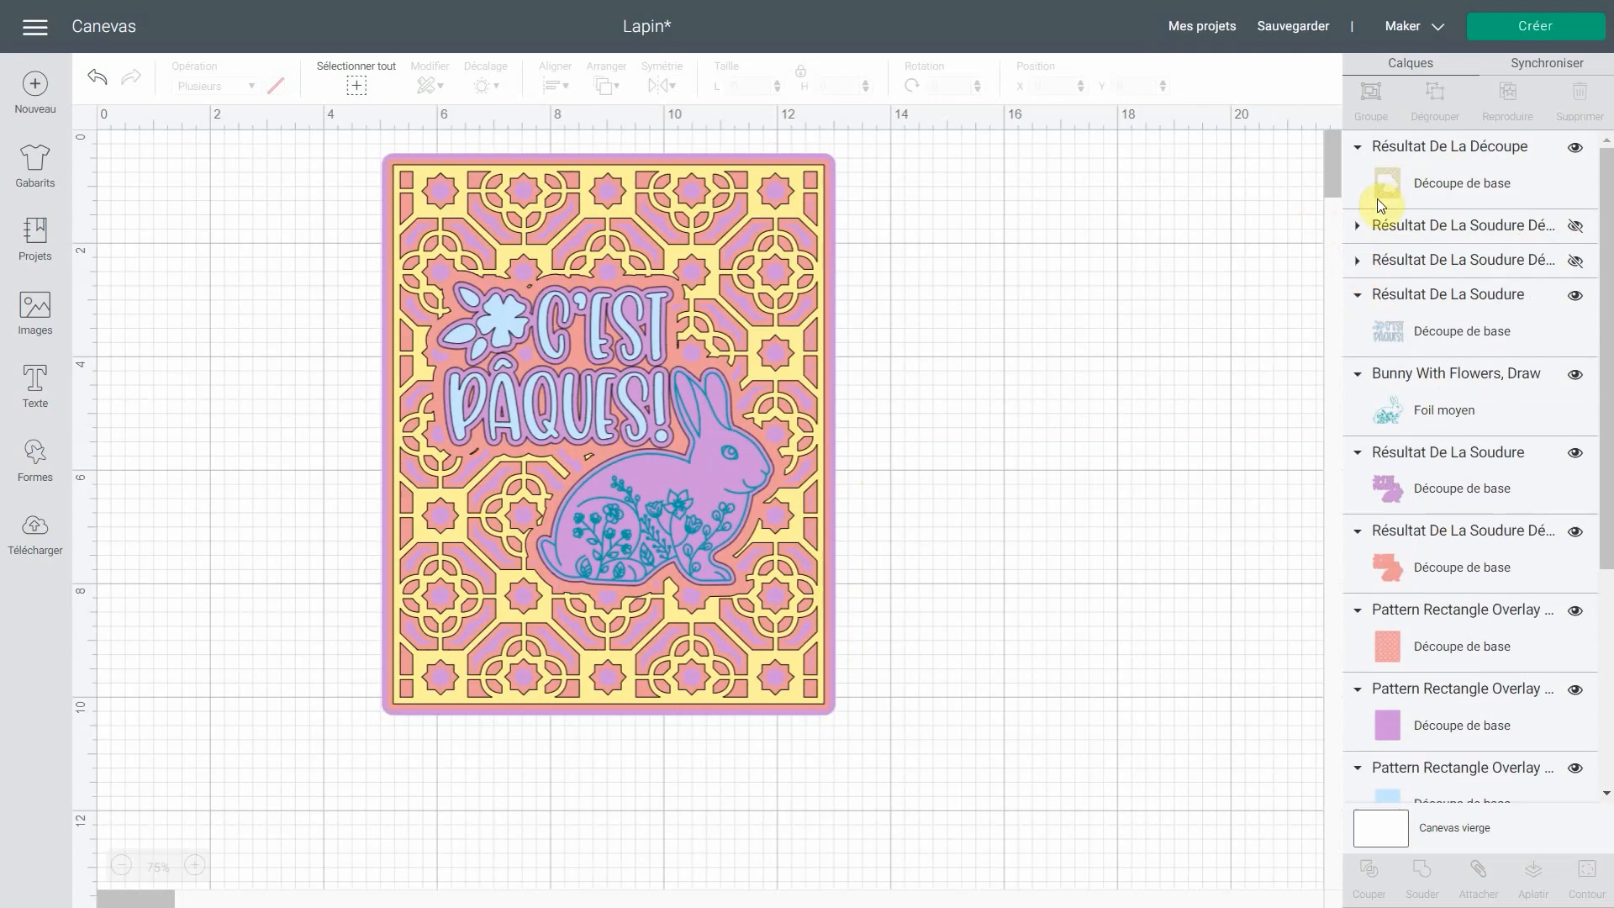
click(1439, 635)
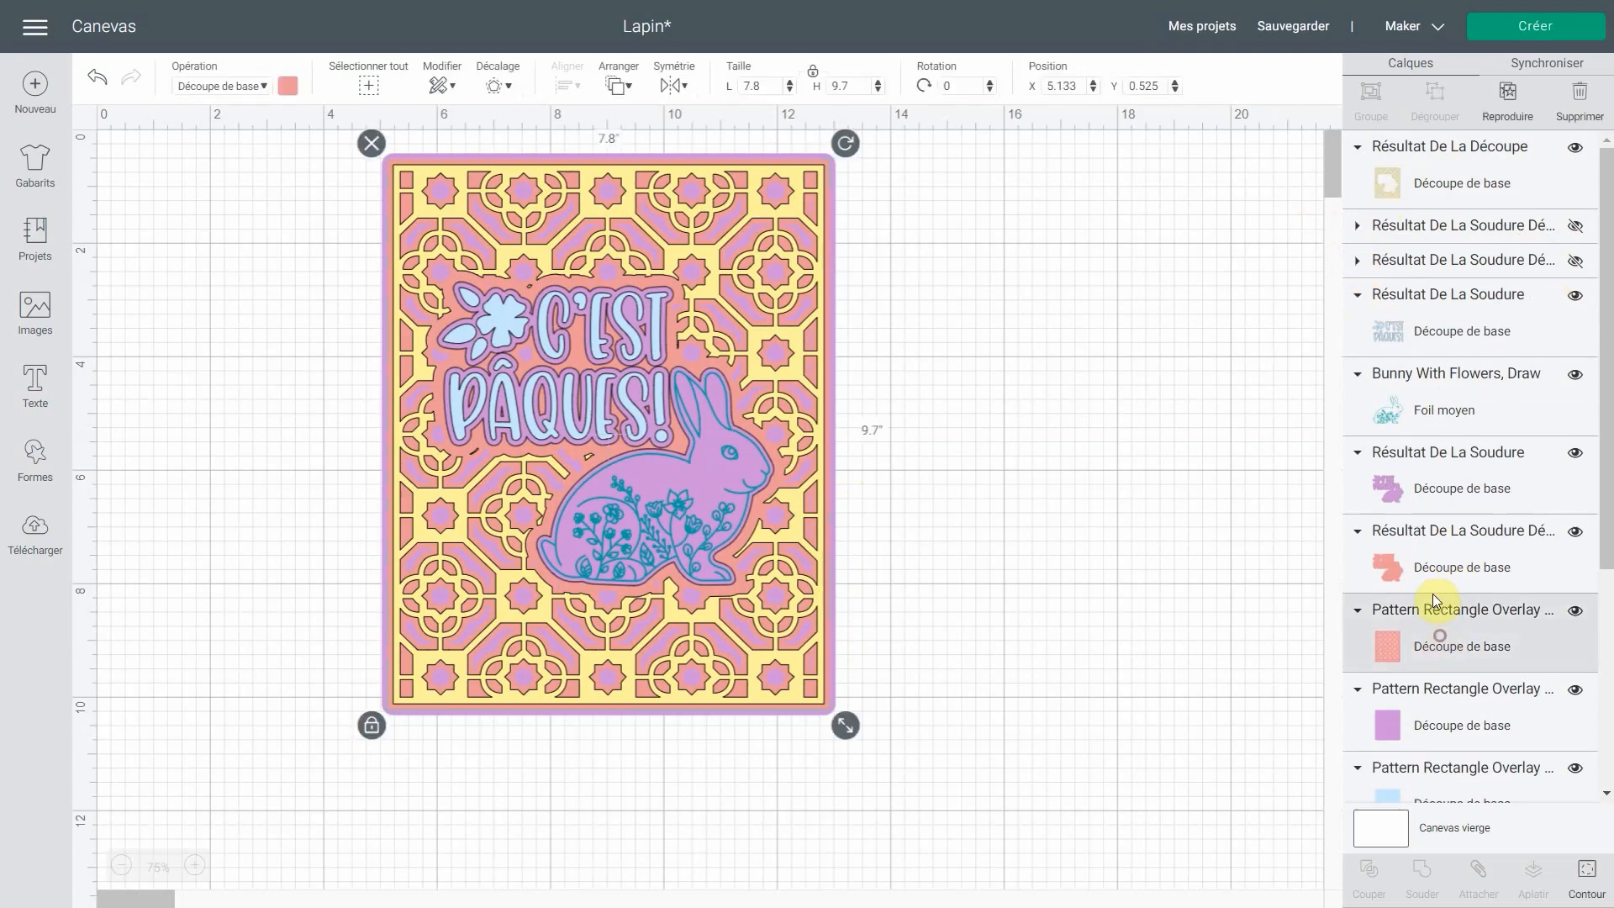
shift+click(1415, 557)
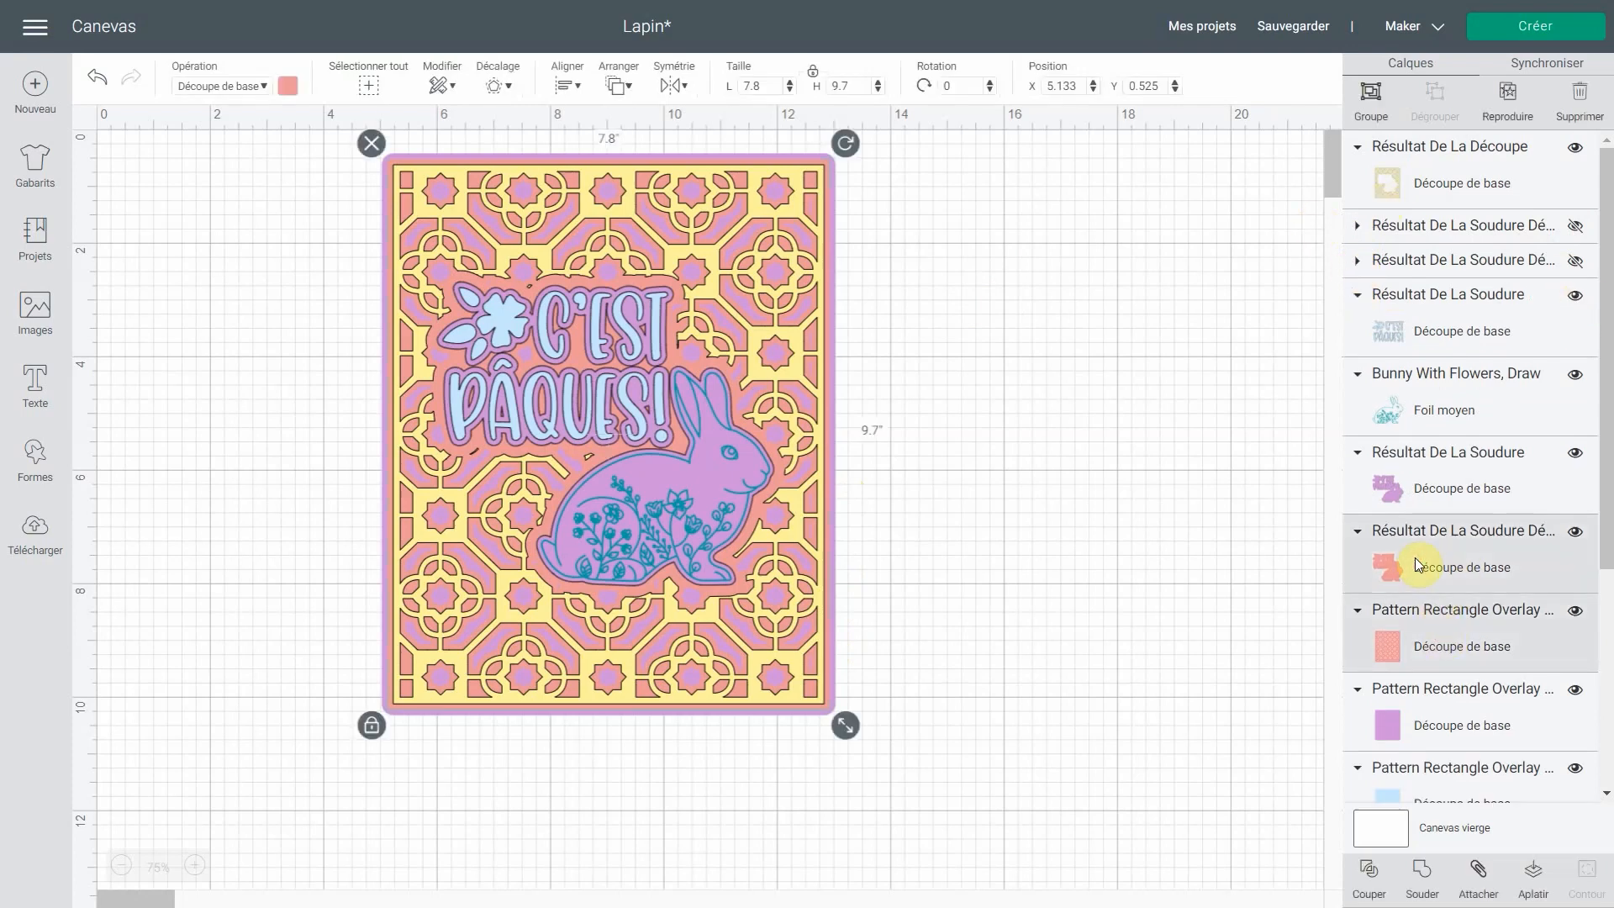
click(1380, 885)
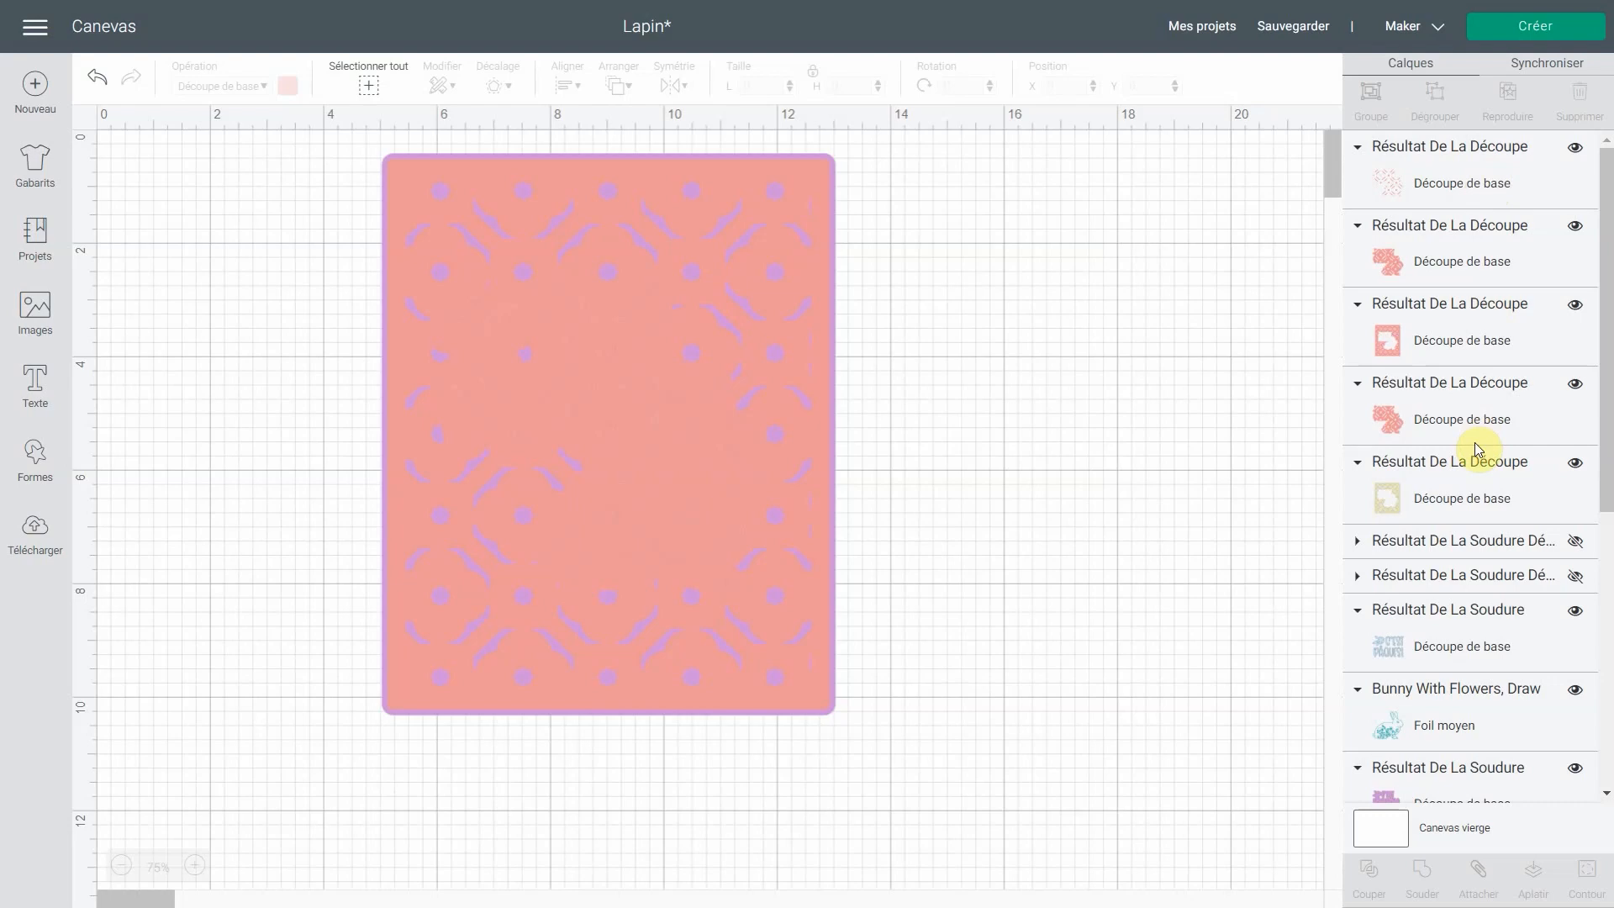
Delete the three leftover pieces of the salmon pink slice and move the cut-out salmon pink overlay beneath the yellow one
click(1458, 420)
key(Delete)
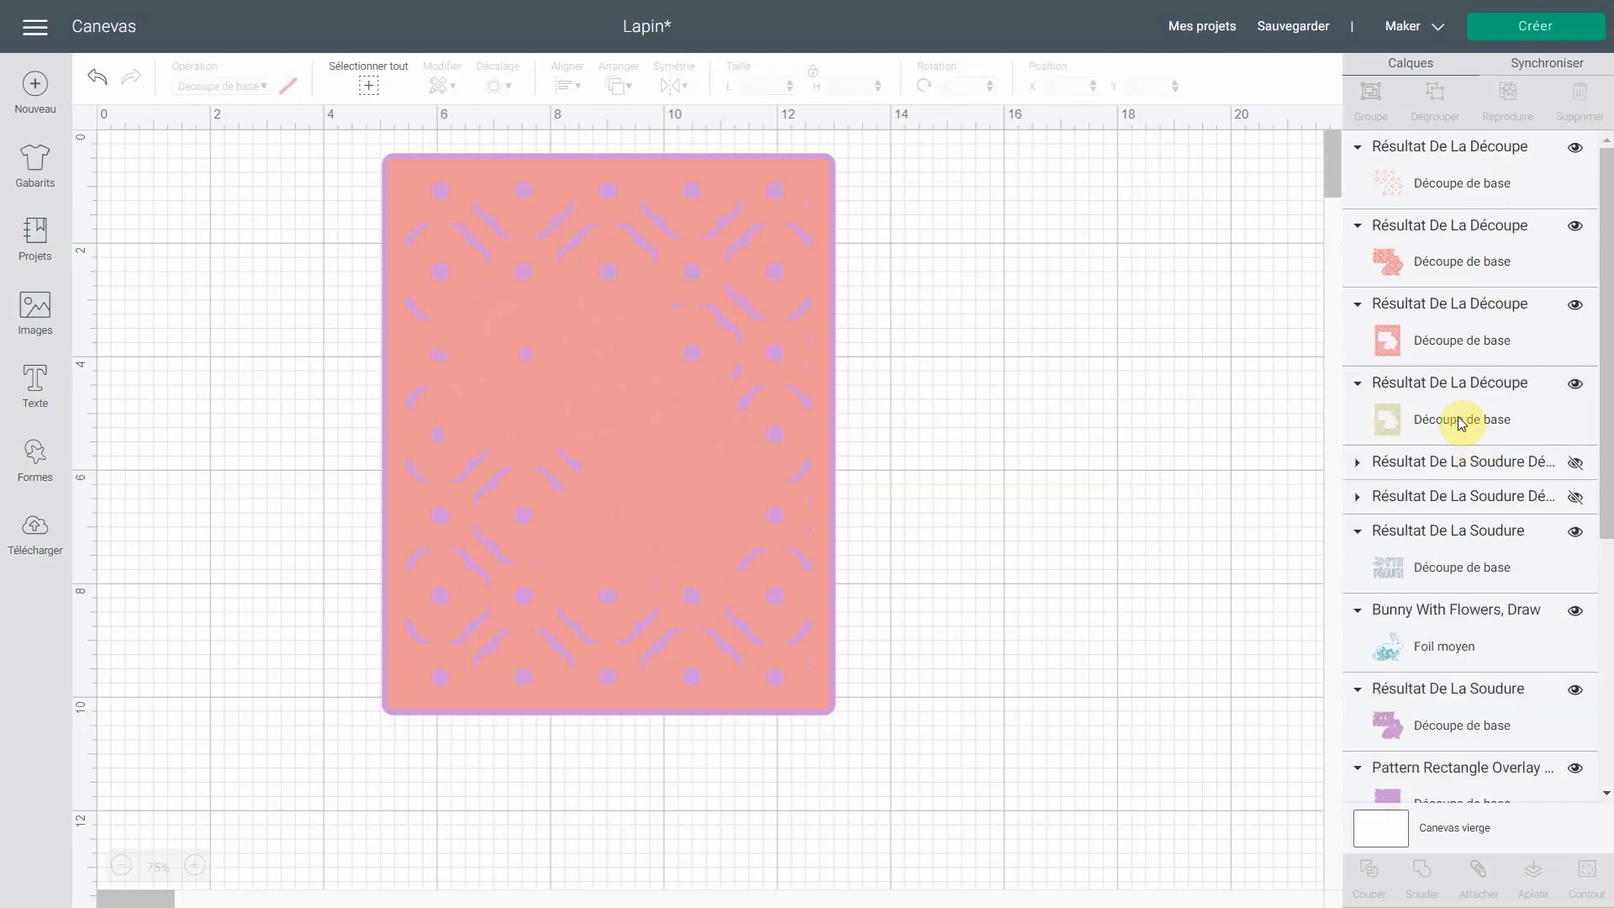
click(1454, 267)
key(Delete)
click(1448, 194)
key(Delete)
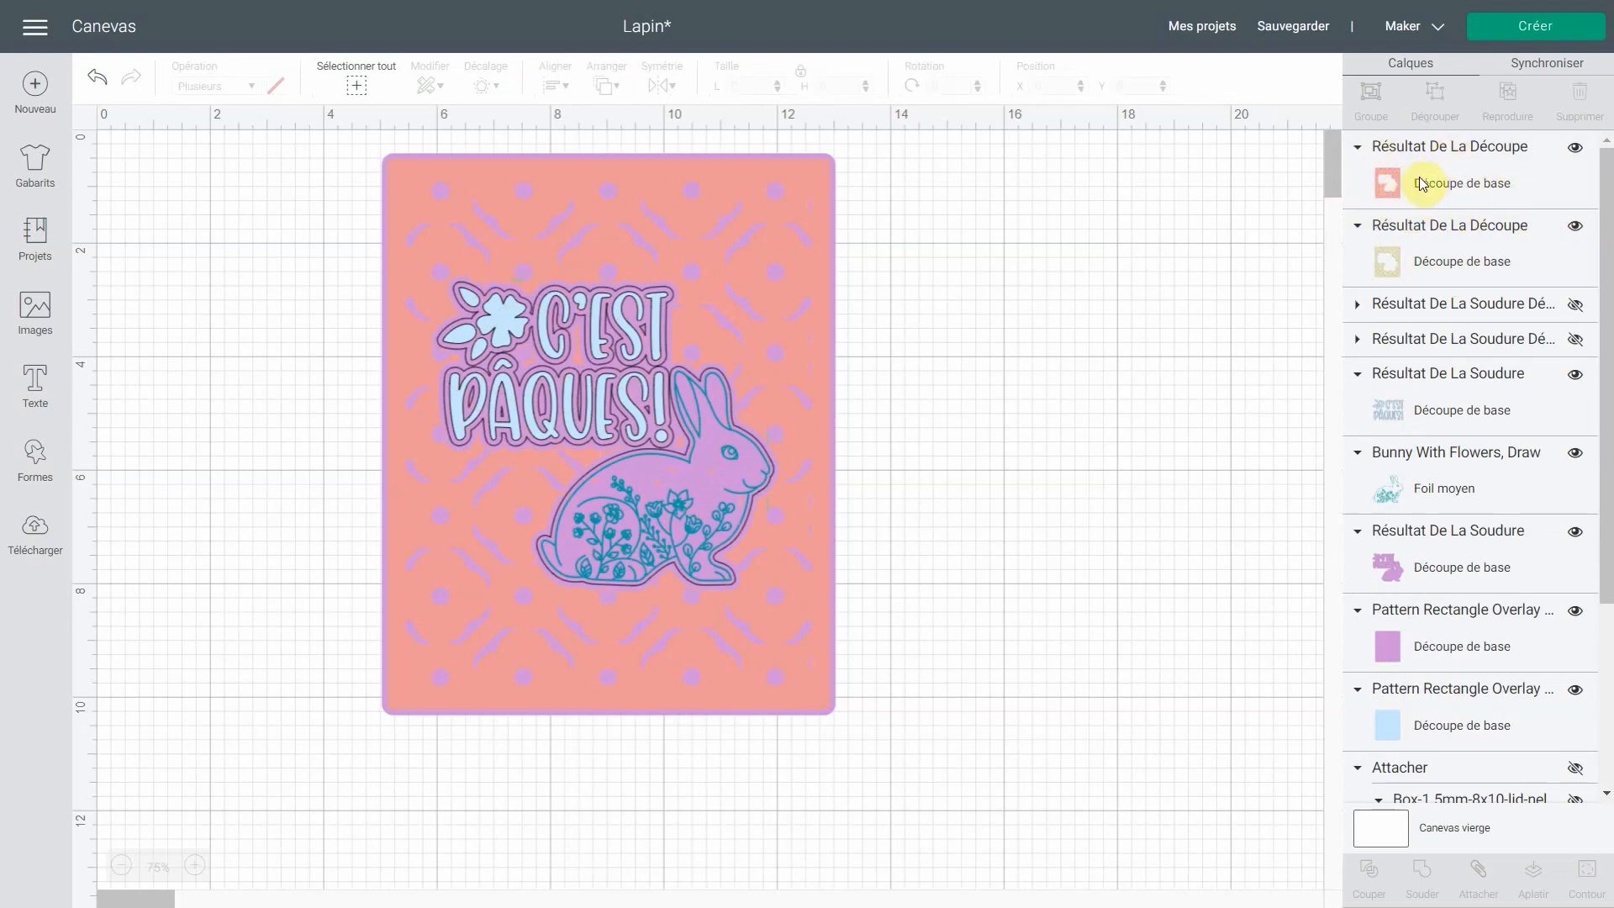
drag(1421, 184, 1432, 242)
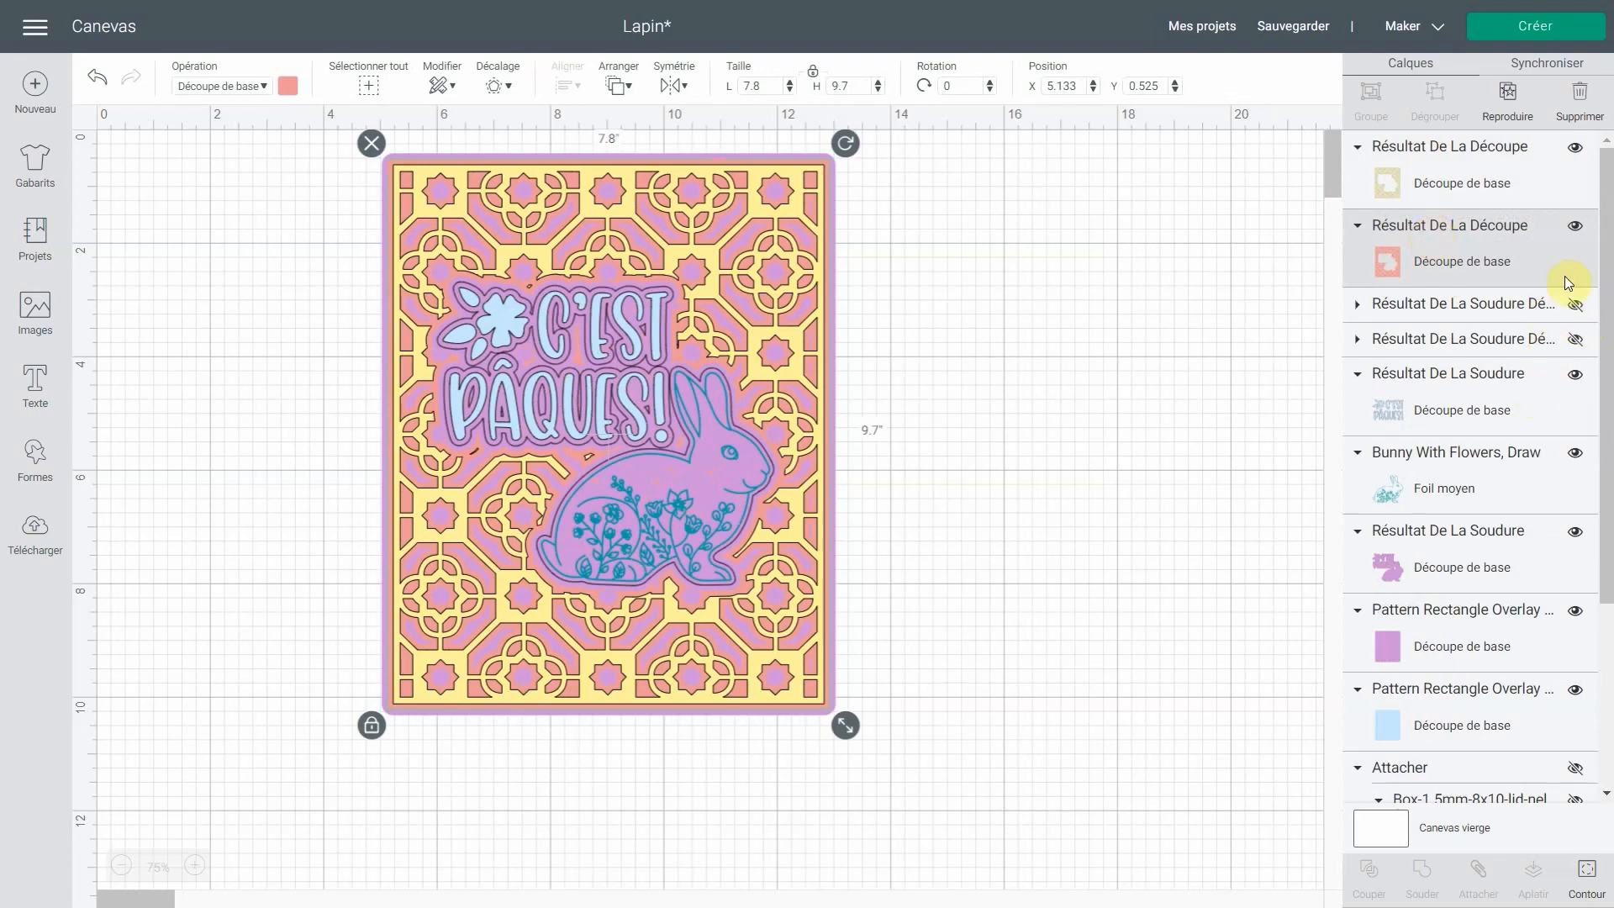
Slice the lilac pattern rectangle with the lilac offset backing
scroll(1382, 536, down, 2)
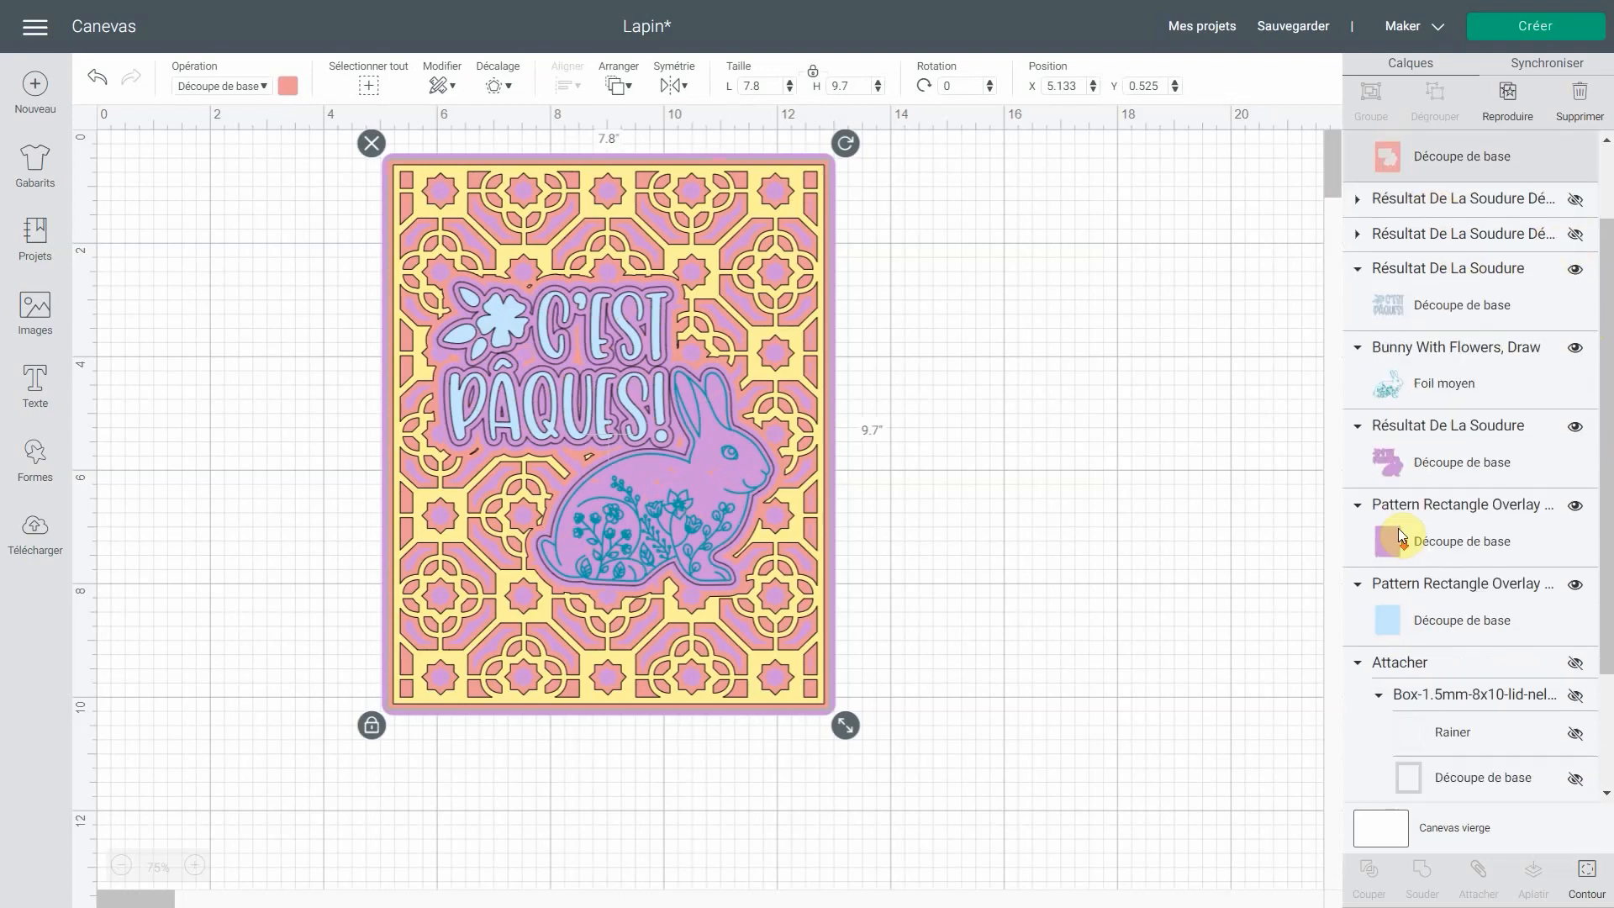
click(1417, 461)
shift+click(1427, 512)
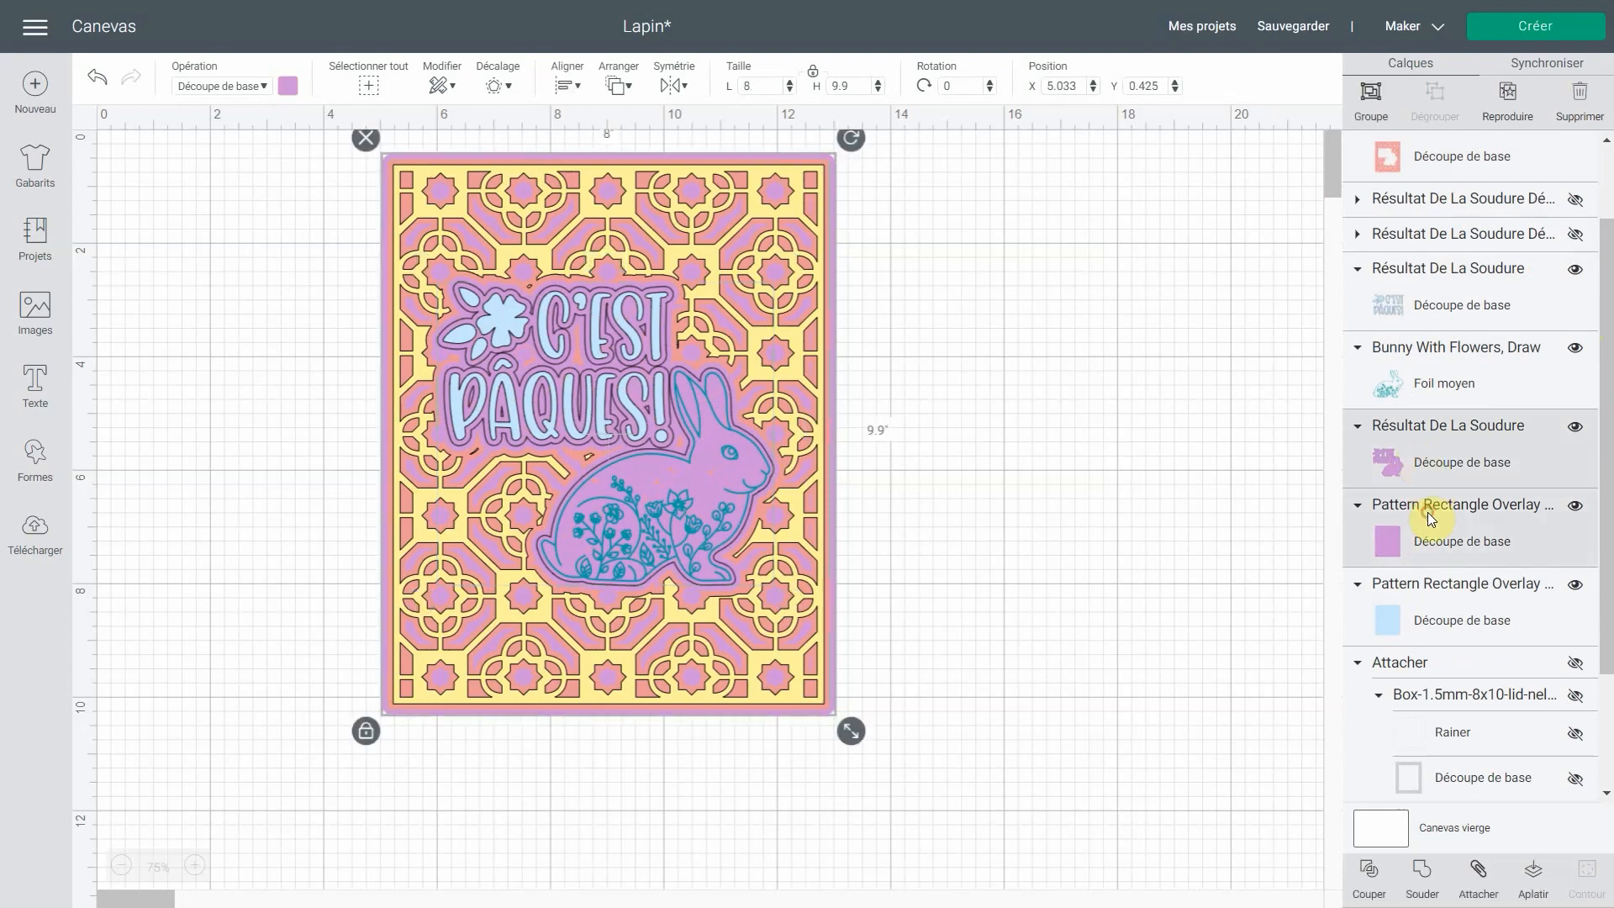
click(1378, 874)
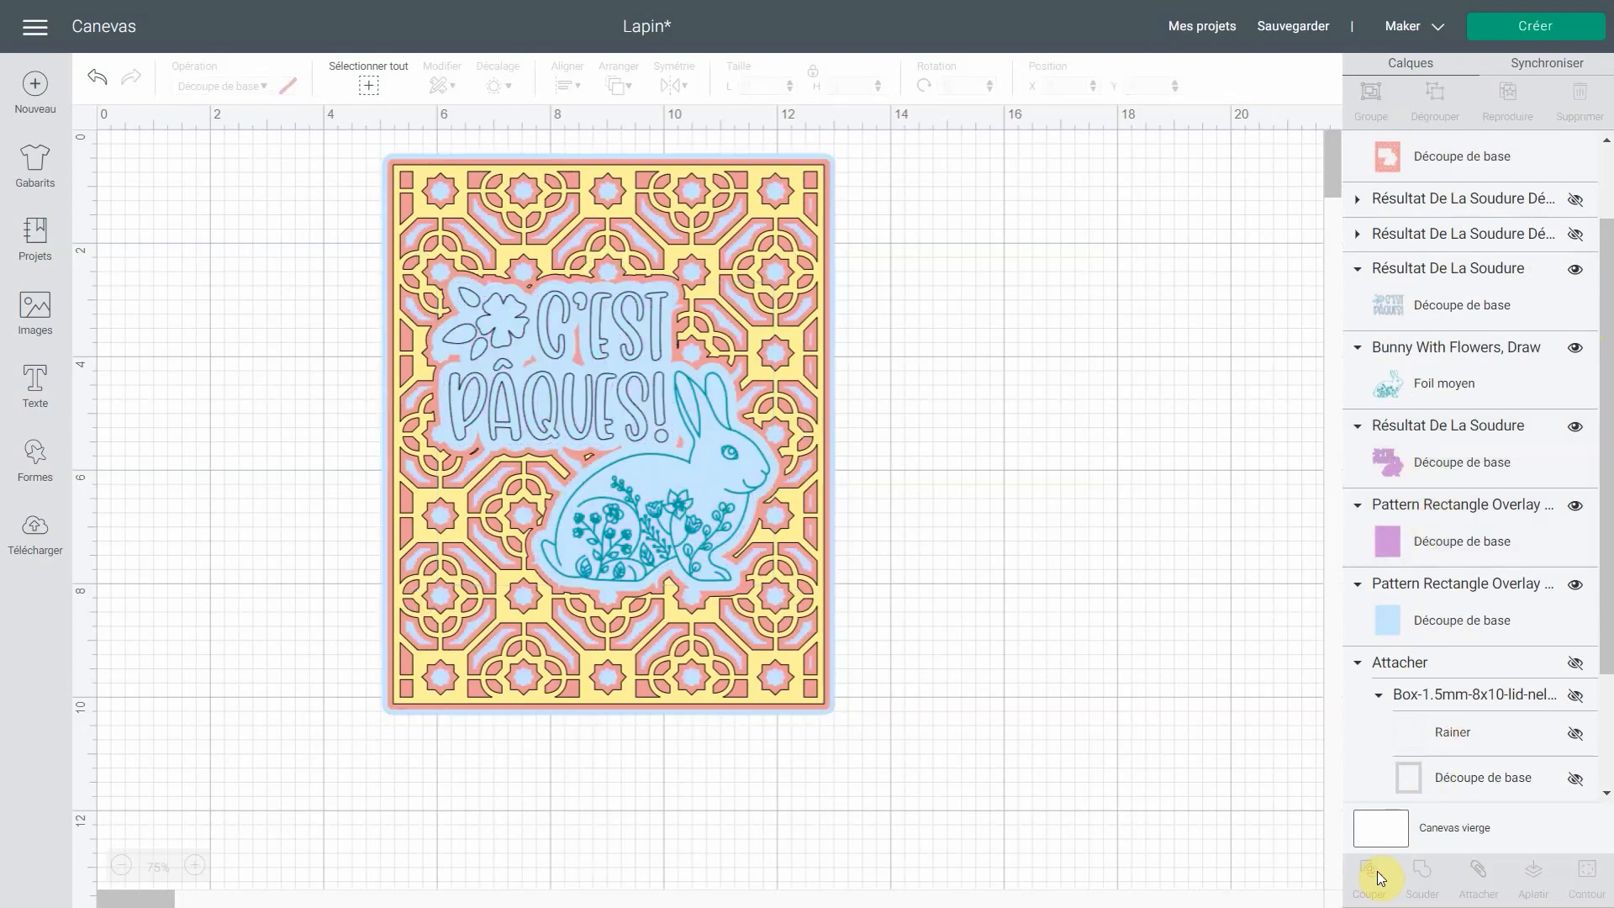
Delete the two leftover offset pieces of the lilac slice, keeping the lilac rectangle with the cut-out
scroll(1479, 509, up, 3)
scroll(1481, 515, up, 1)
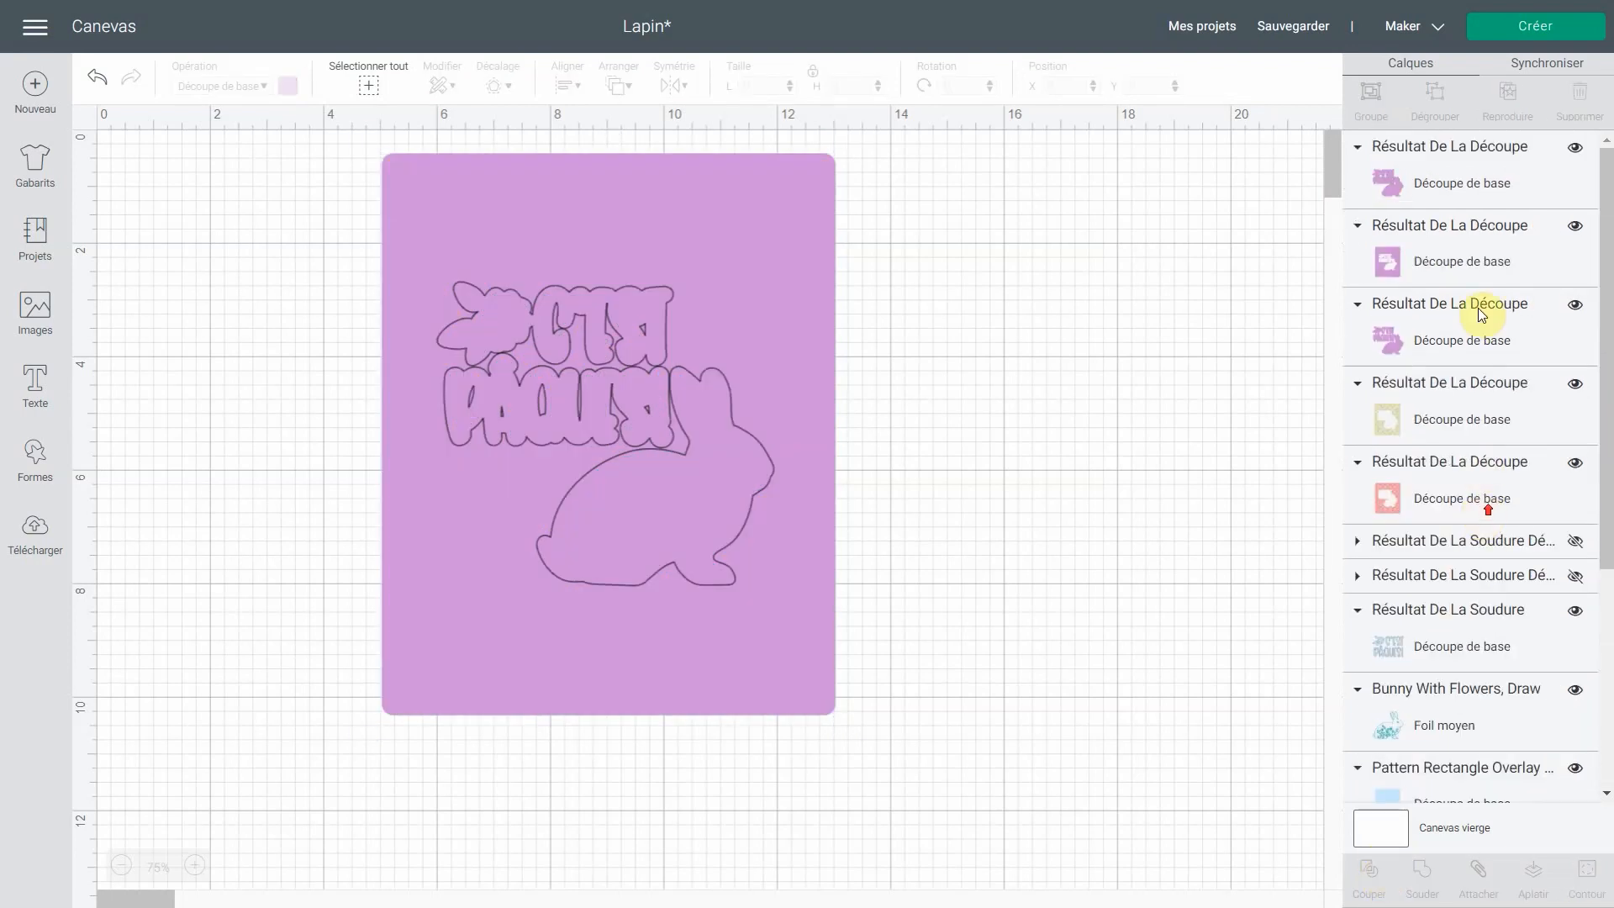
click(1477, 187)
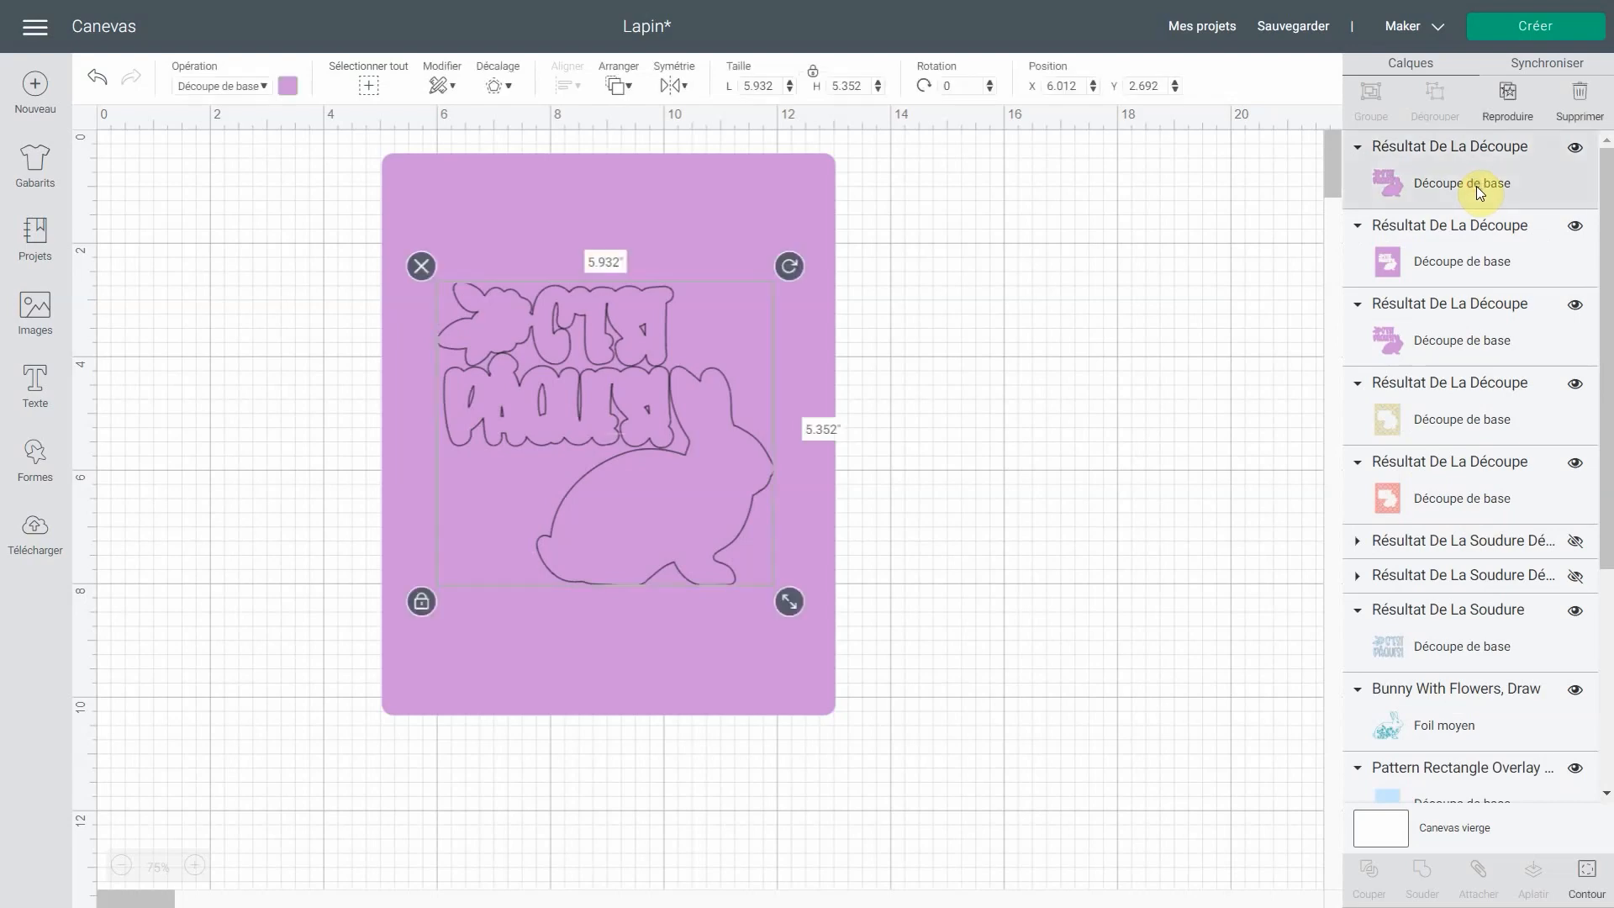
key(Delete)
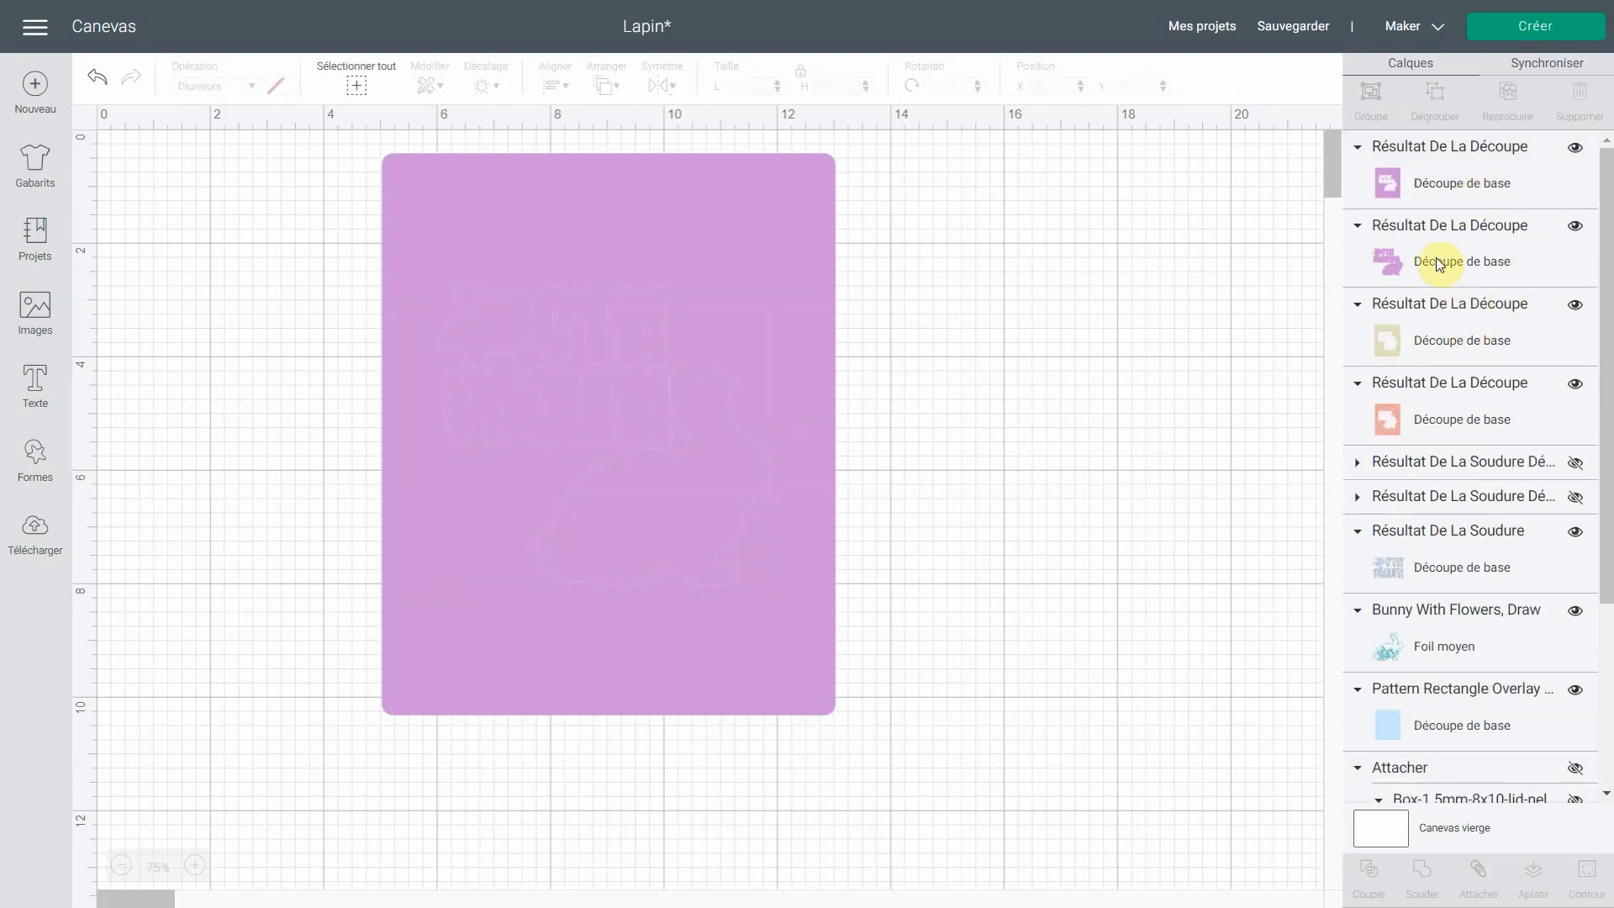
click(1437, 263)
key(Delete)
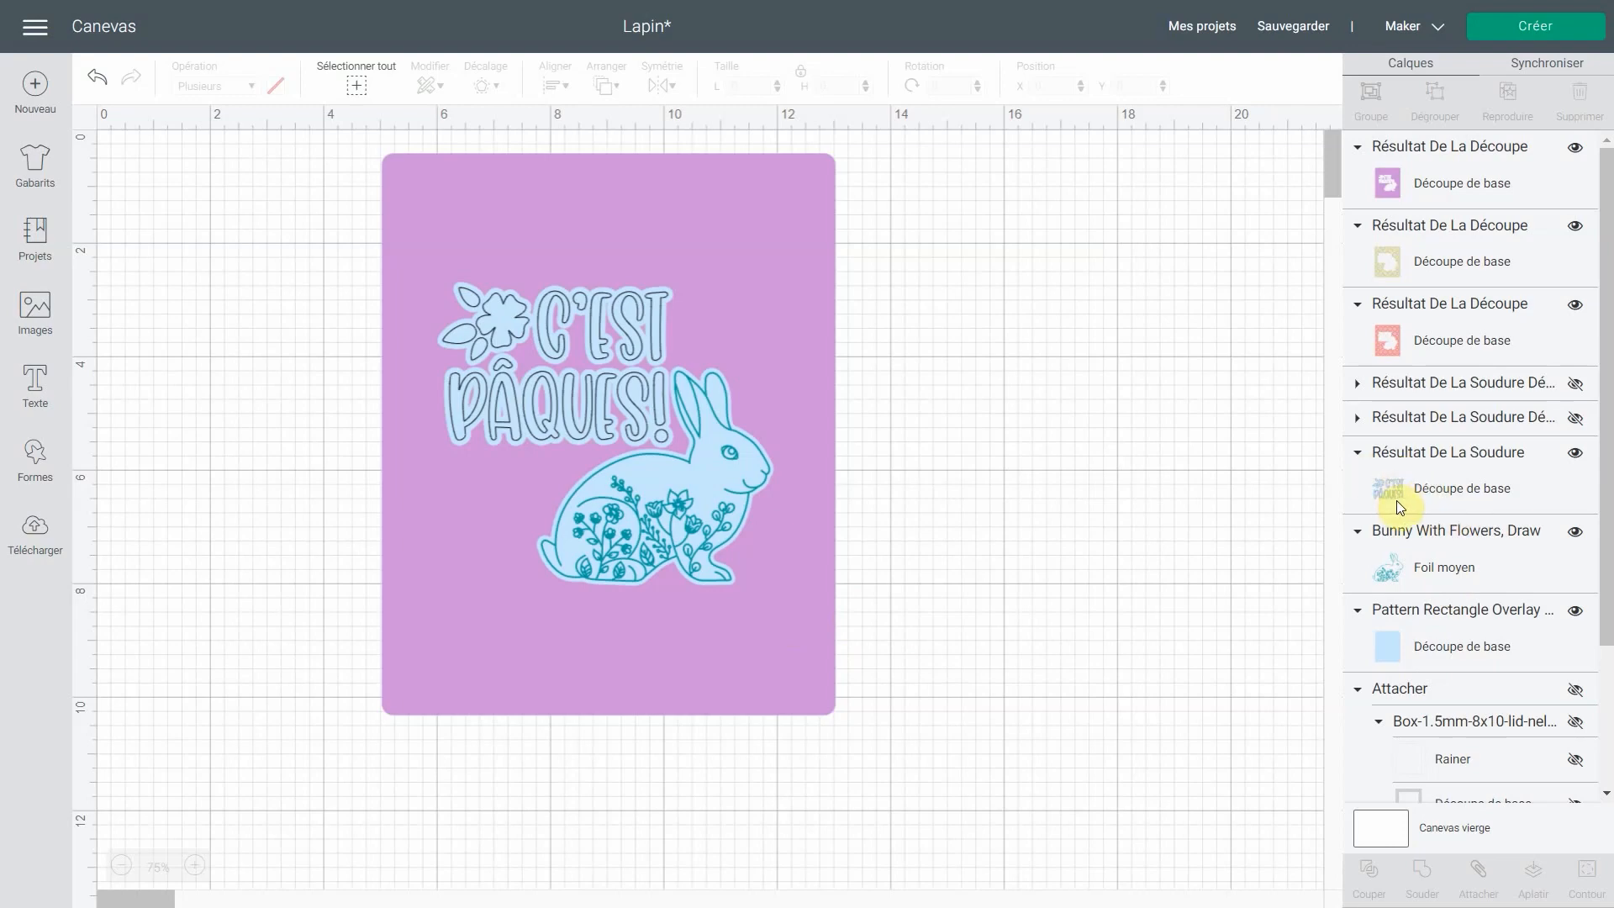
Hide the sliced lilac, yellow and salmon pink overlays
click(1575, 149)
click(1575, 226)
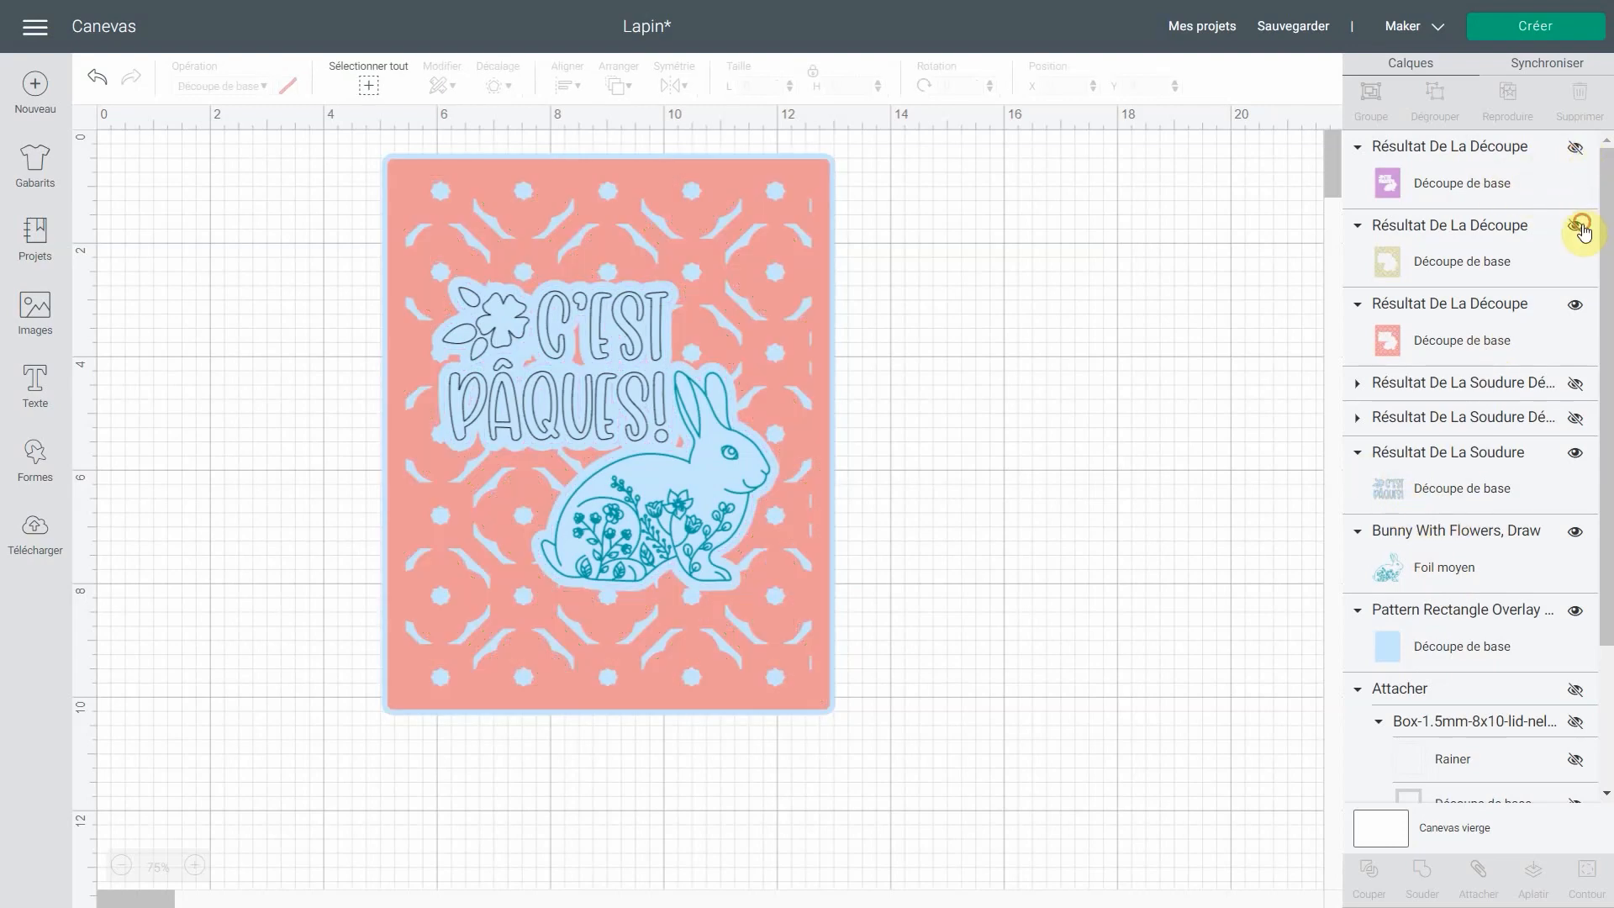
click(1575, 305)
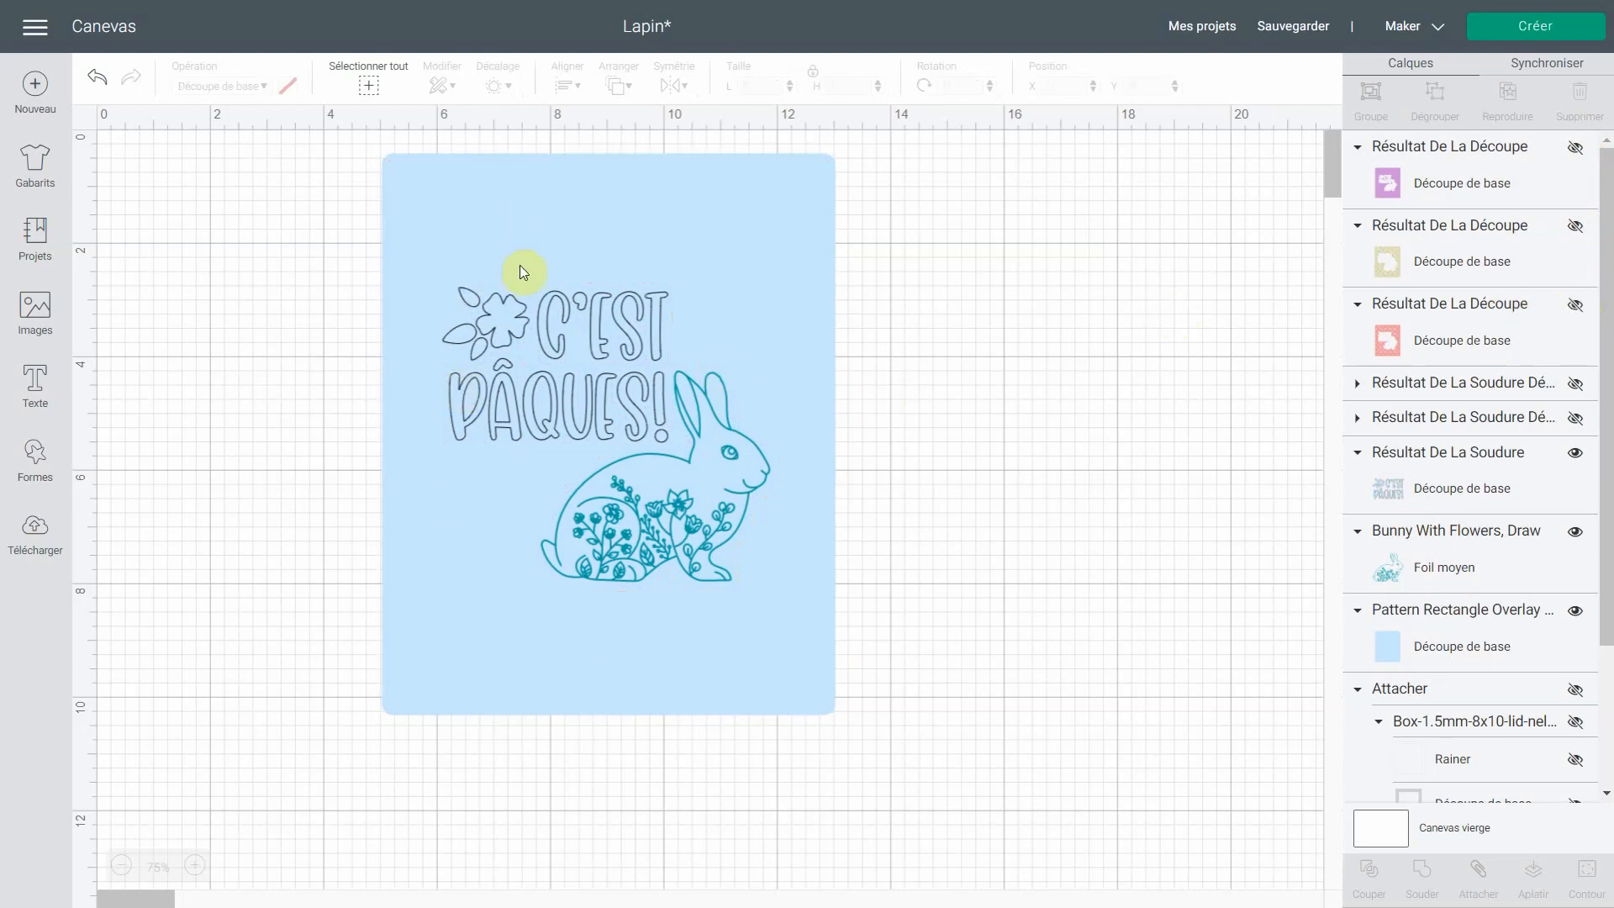
Set both the lettering and the rabbit drawing to medium foil in Purple
click(1532, 496)
click(1493, 590)
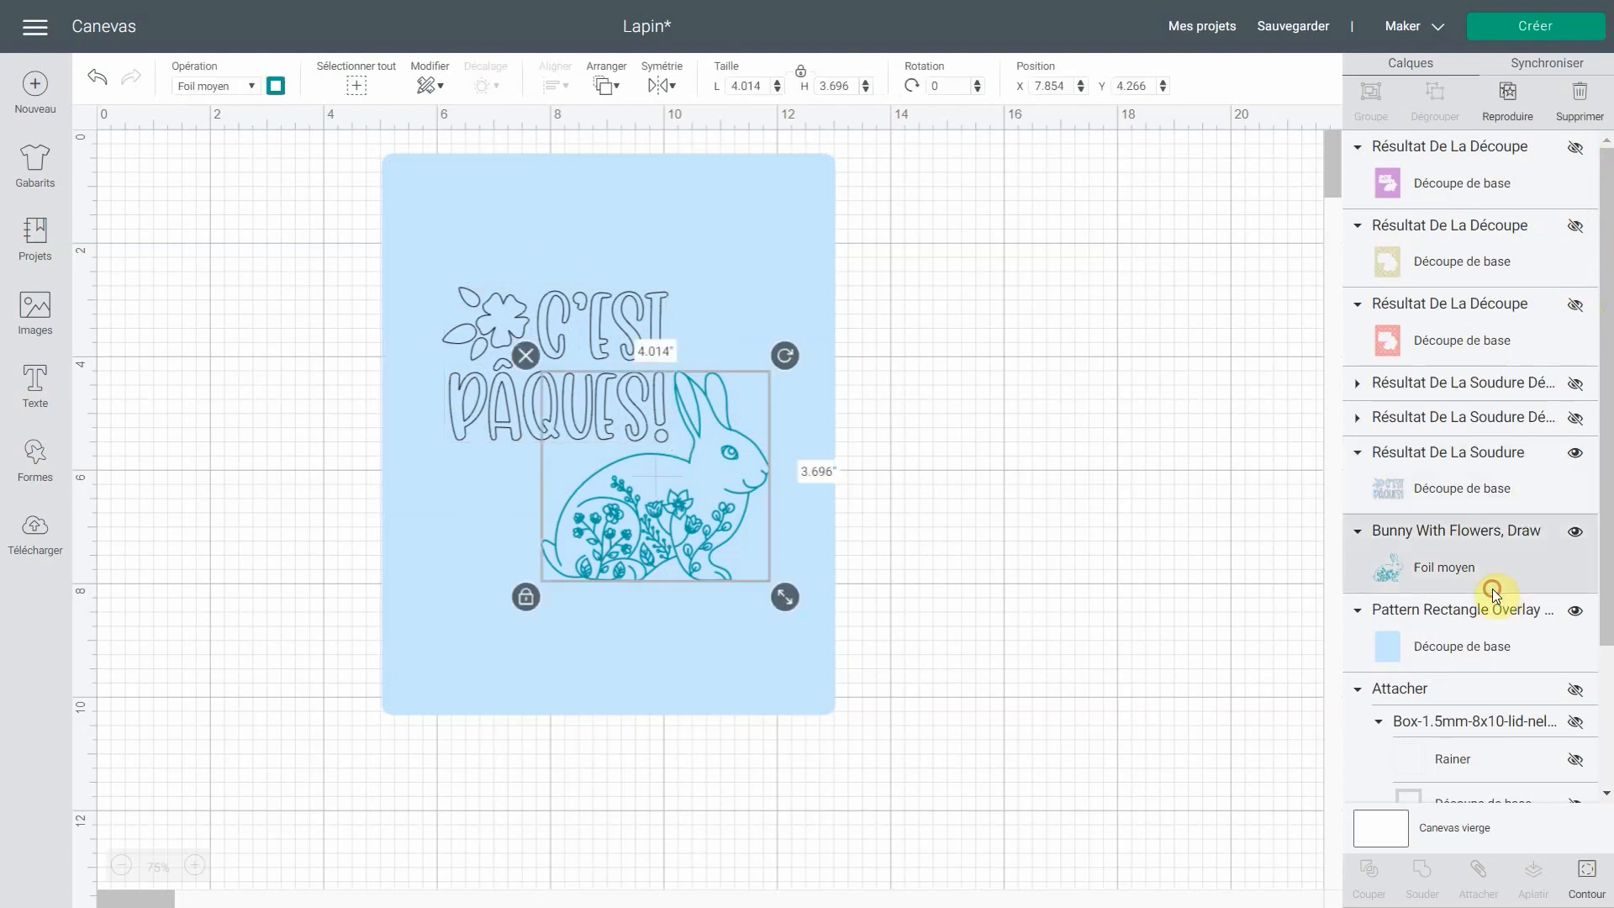
shift+click(1483, 484)
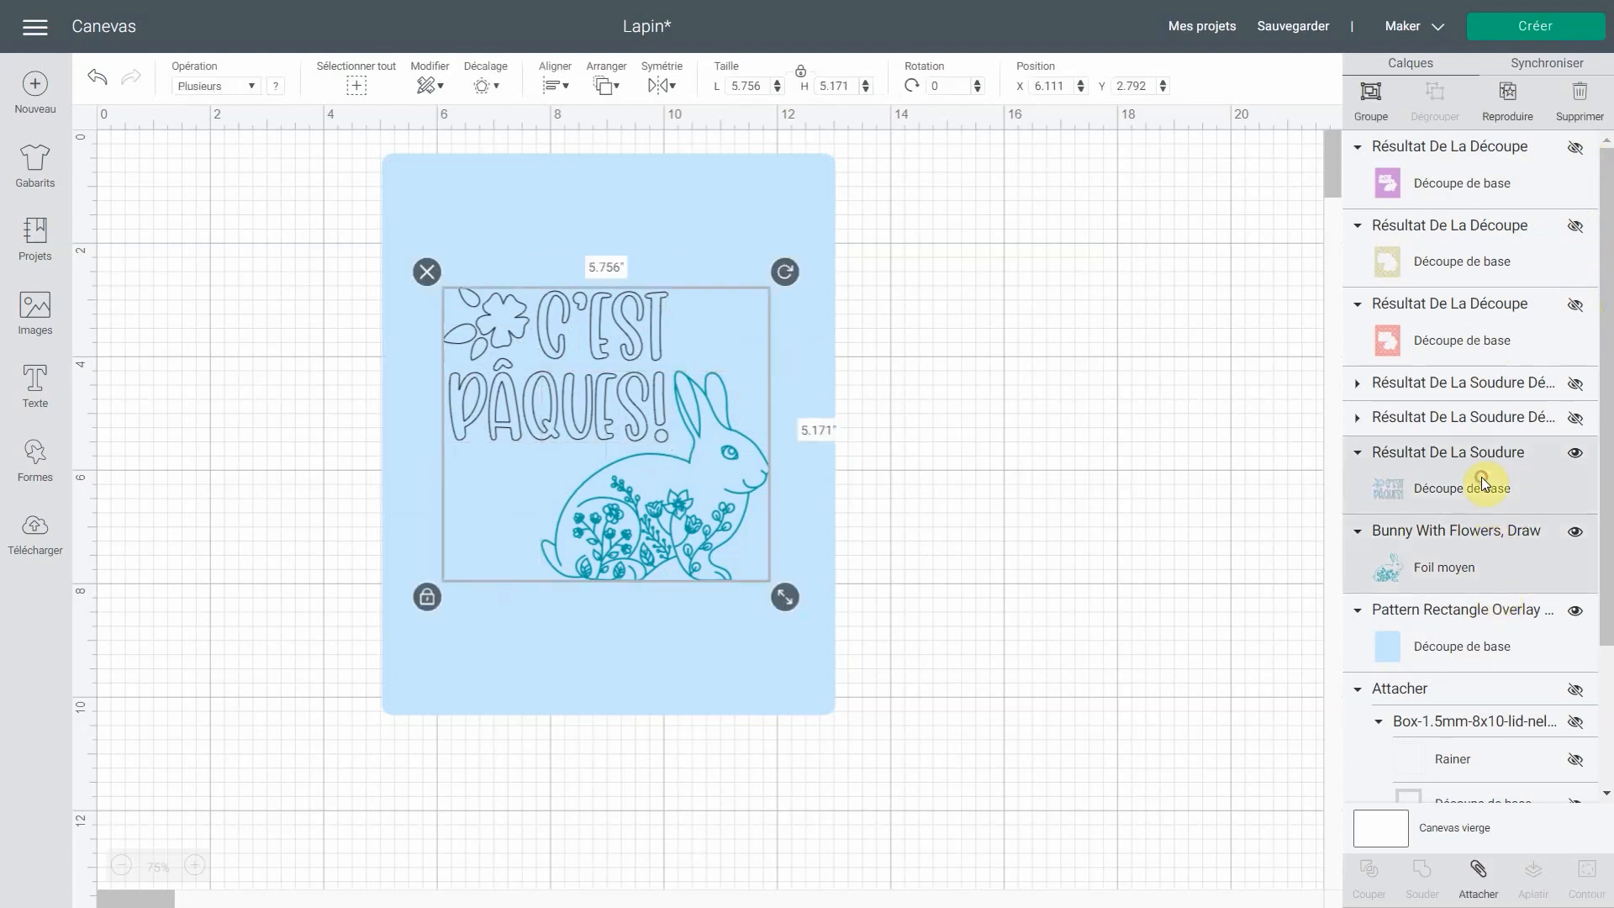
click(247, 89)
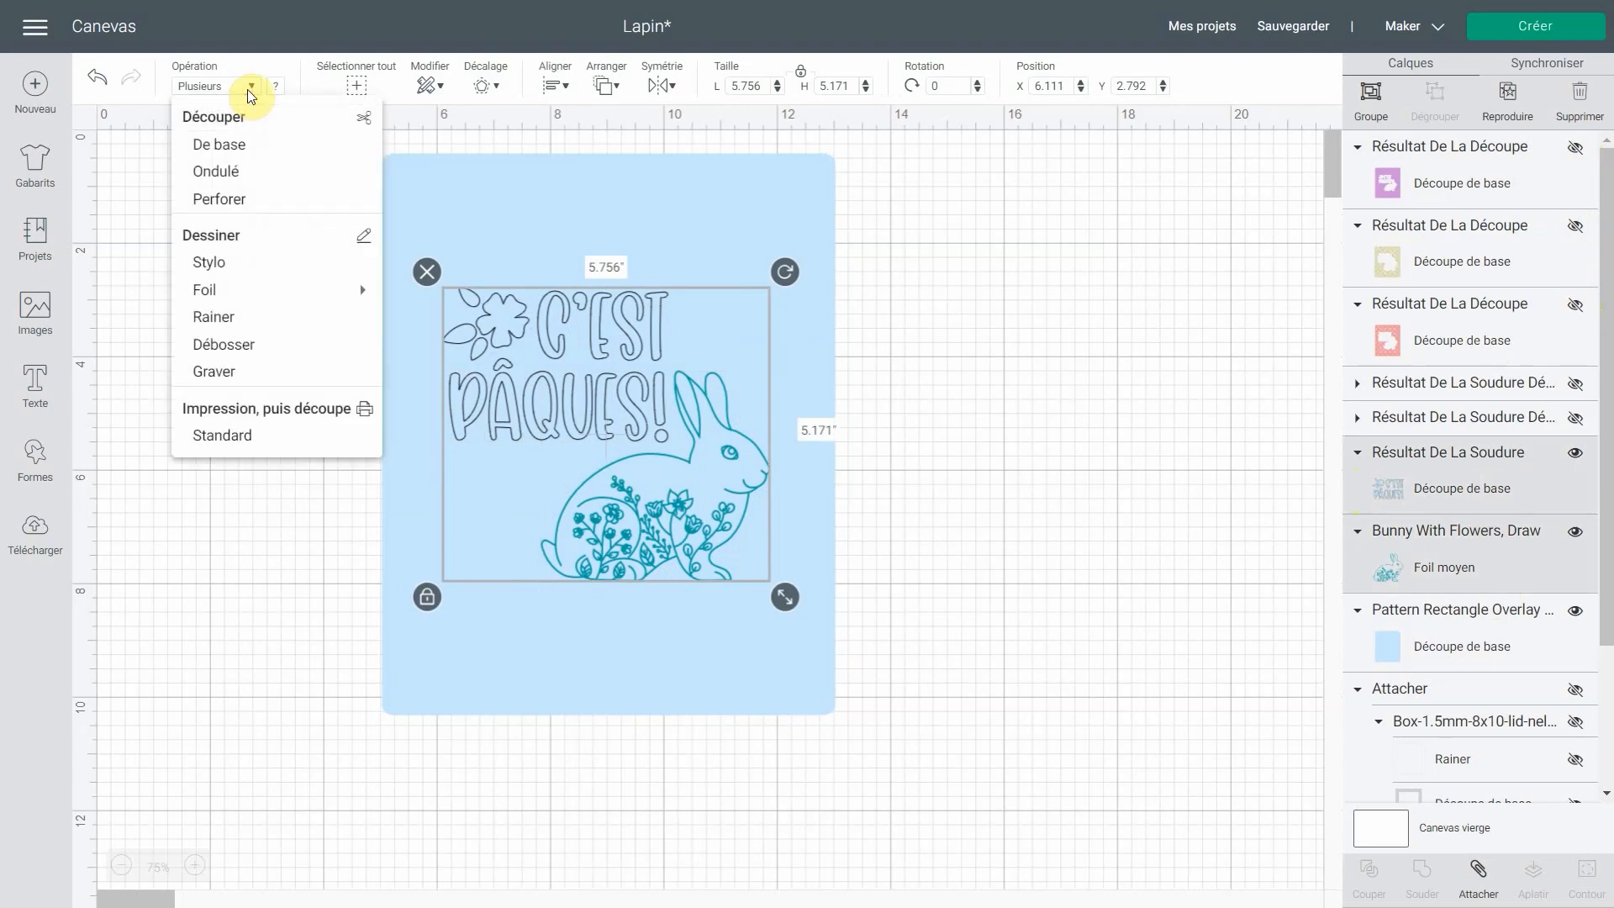
mouse_move(253, 296)
click(412, 313)
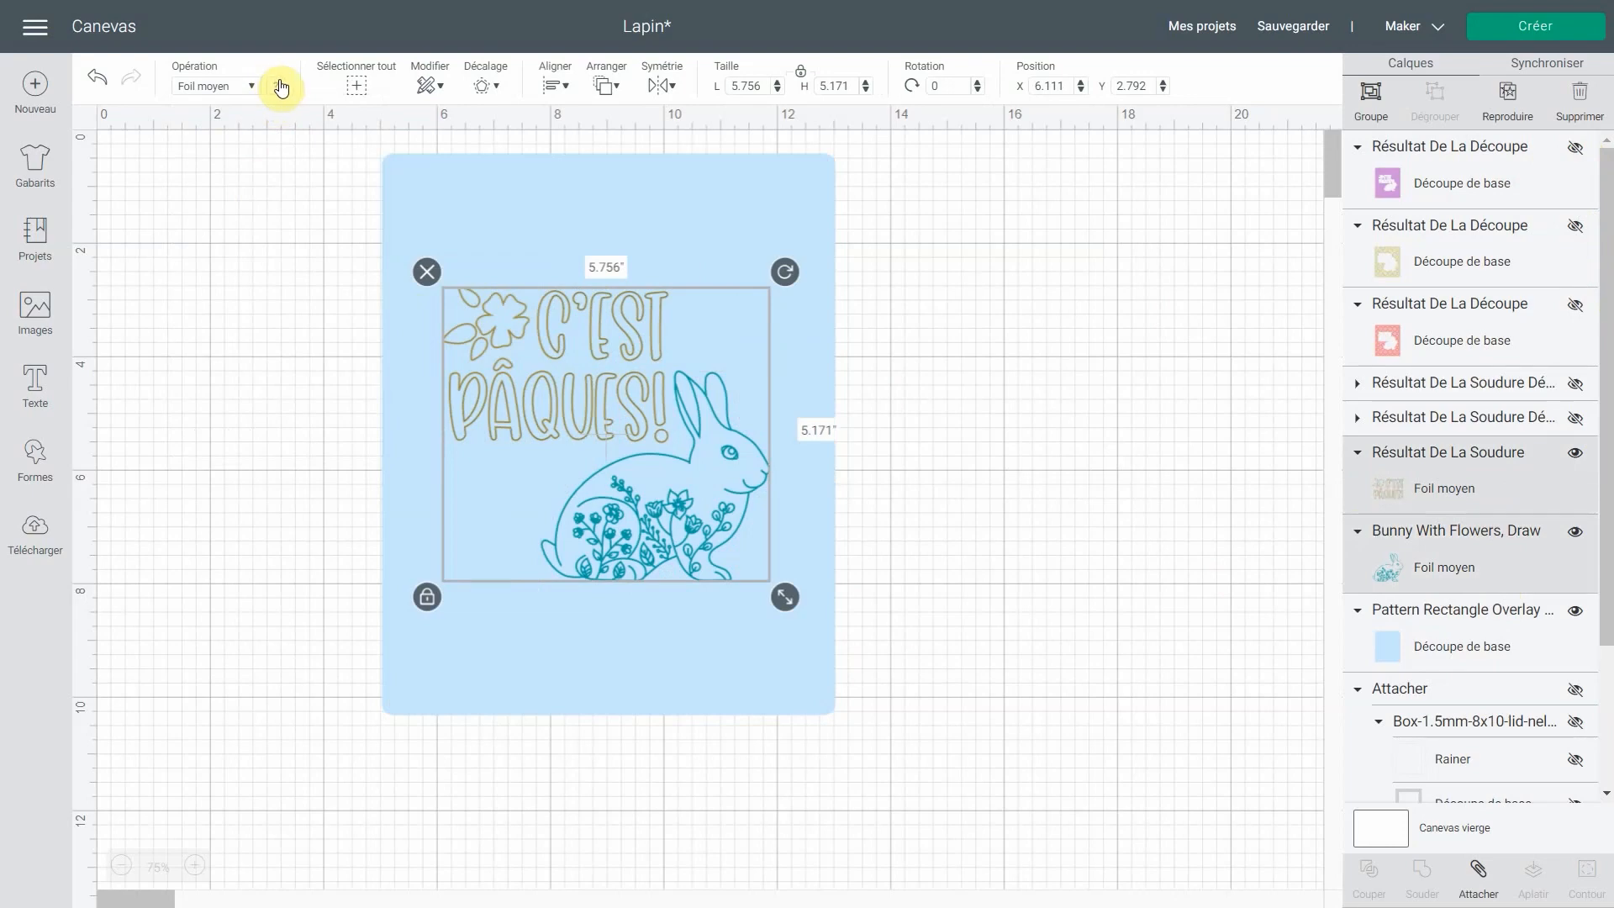
click(276, 89)
click(330, 271)
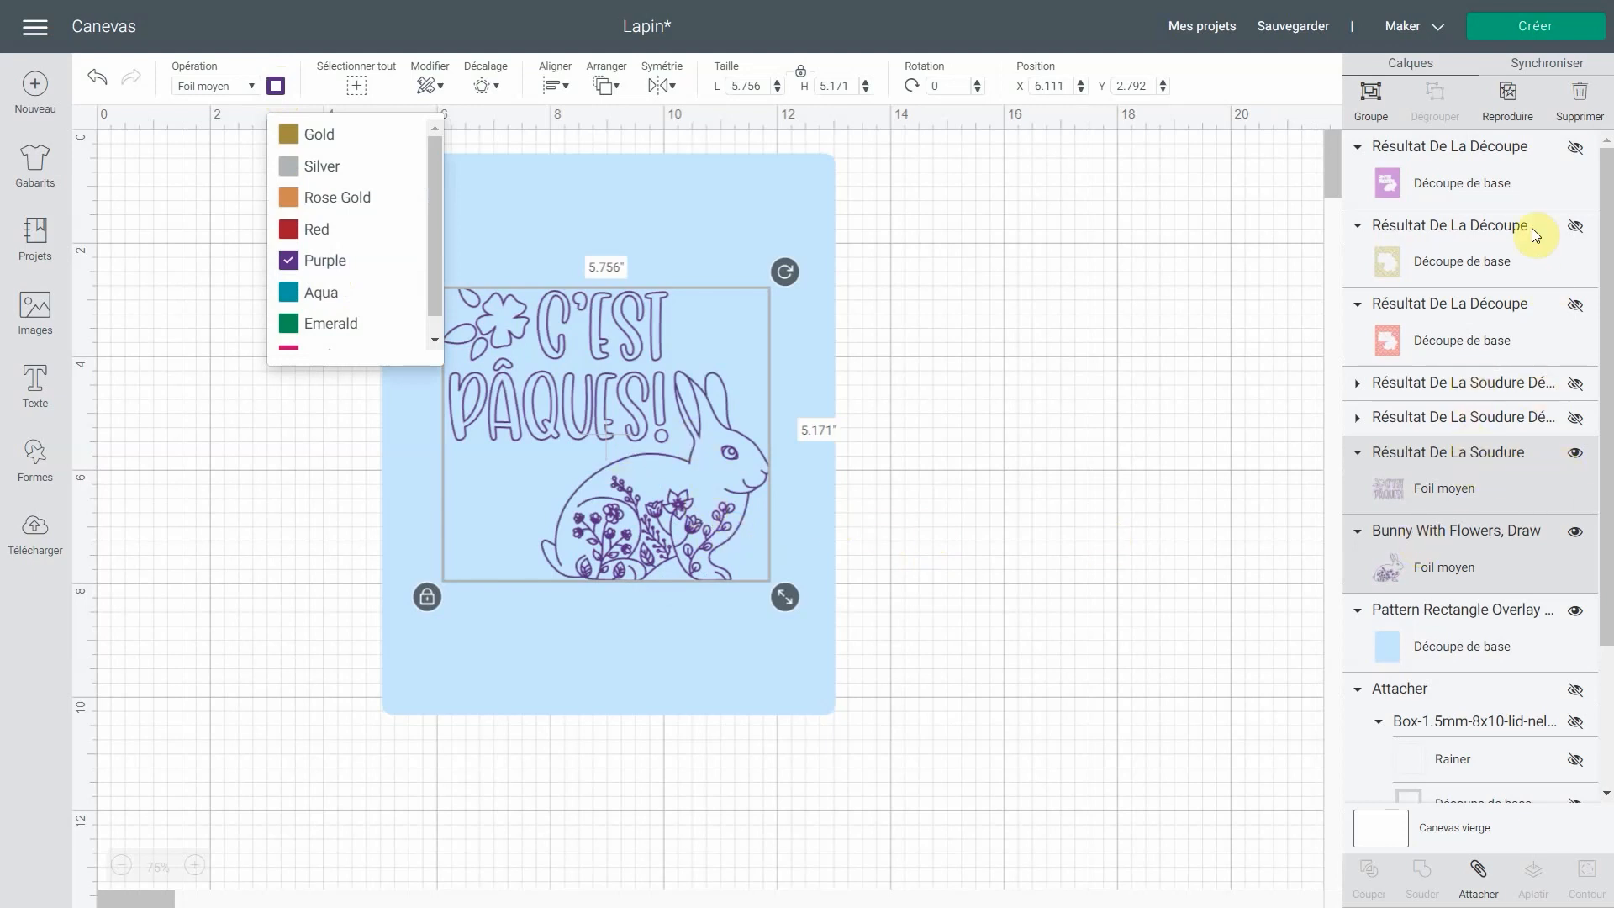
Show the three sliced overlays again and move the lilac one beneath the yellow and salmon pink ones
click(1574, 299)
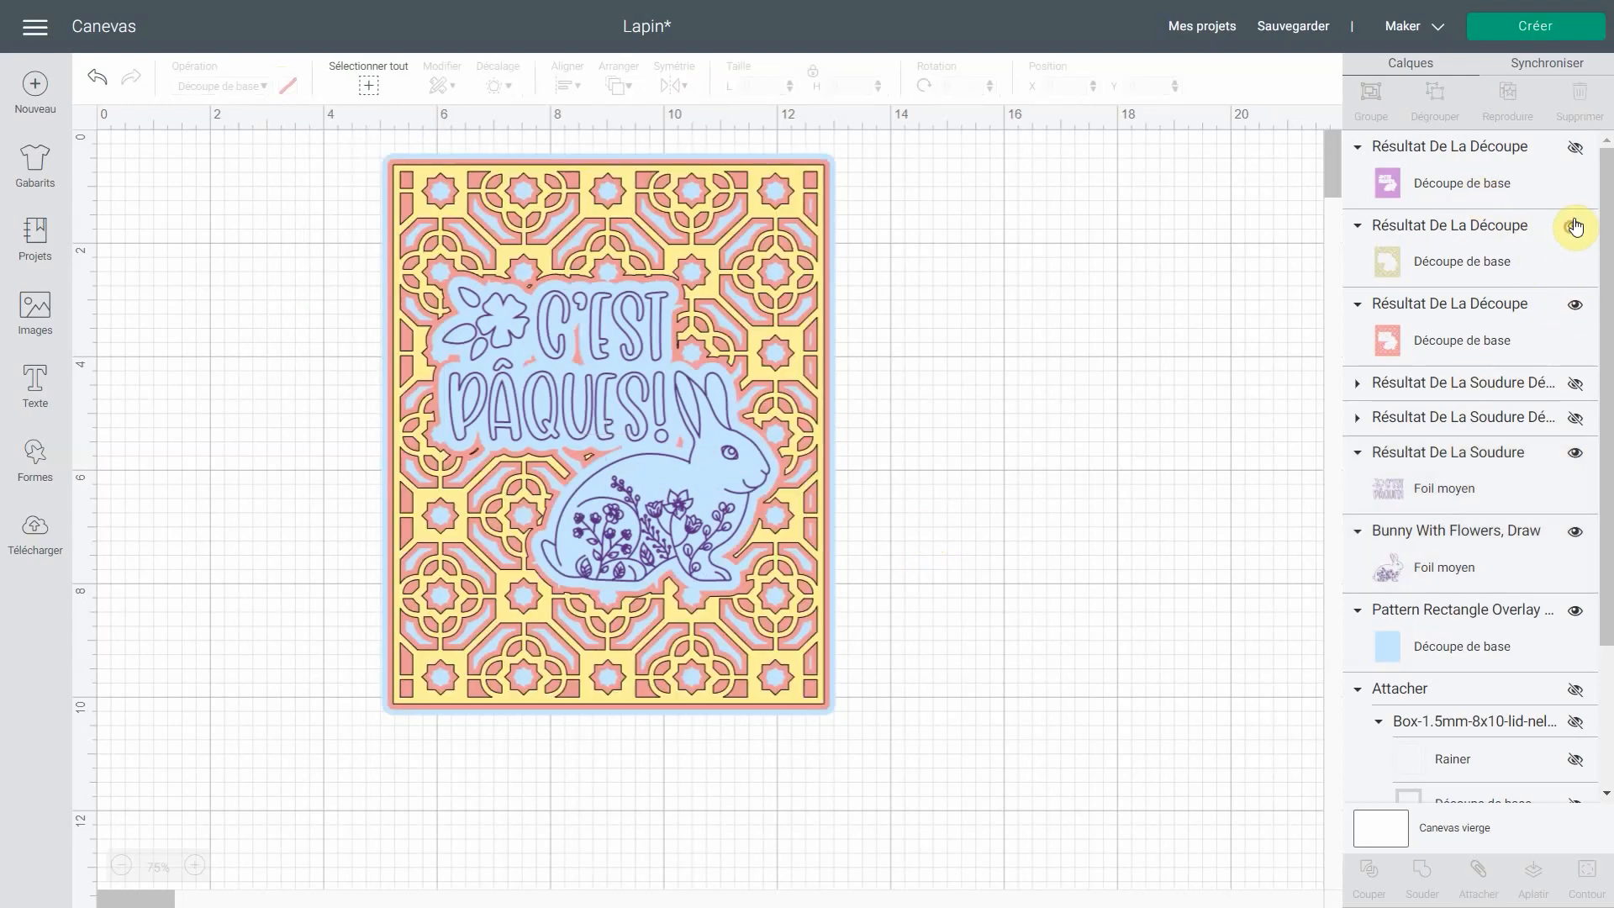
click(1575, 226)
click(1575, 152)
drag(1459, 151, 1478, 311)
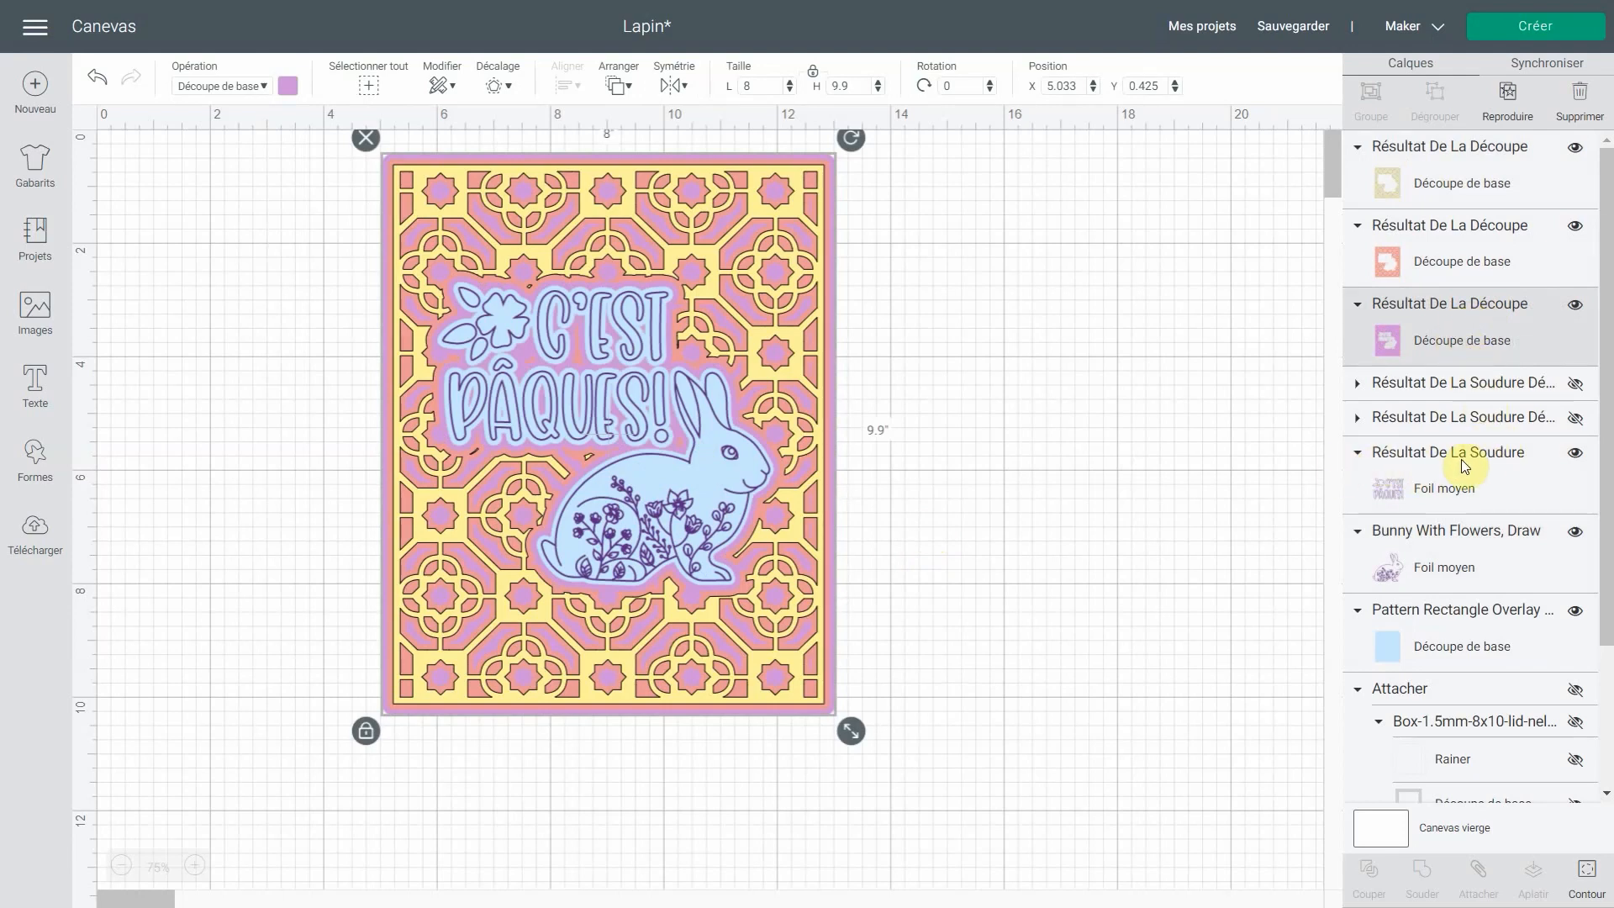
Attach the foil lettering and rabbit to the light blue rectangle and move the collapsed attached set beneath the lilac overlay
click(1433, 467)
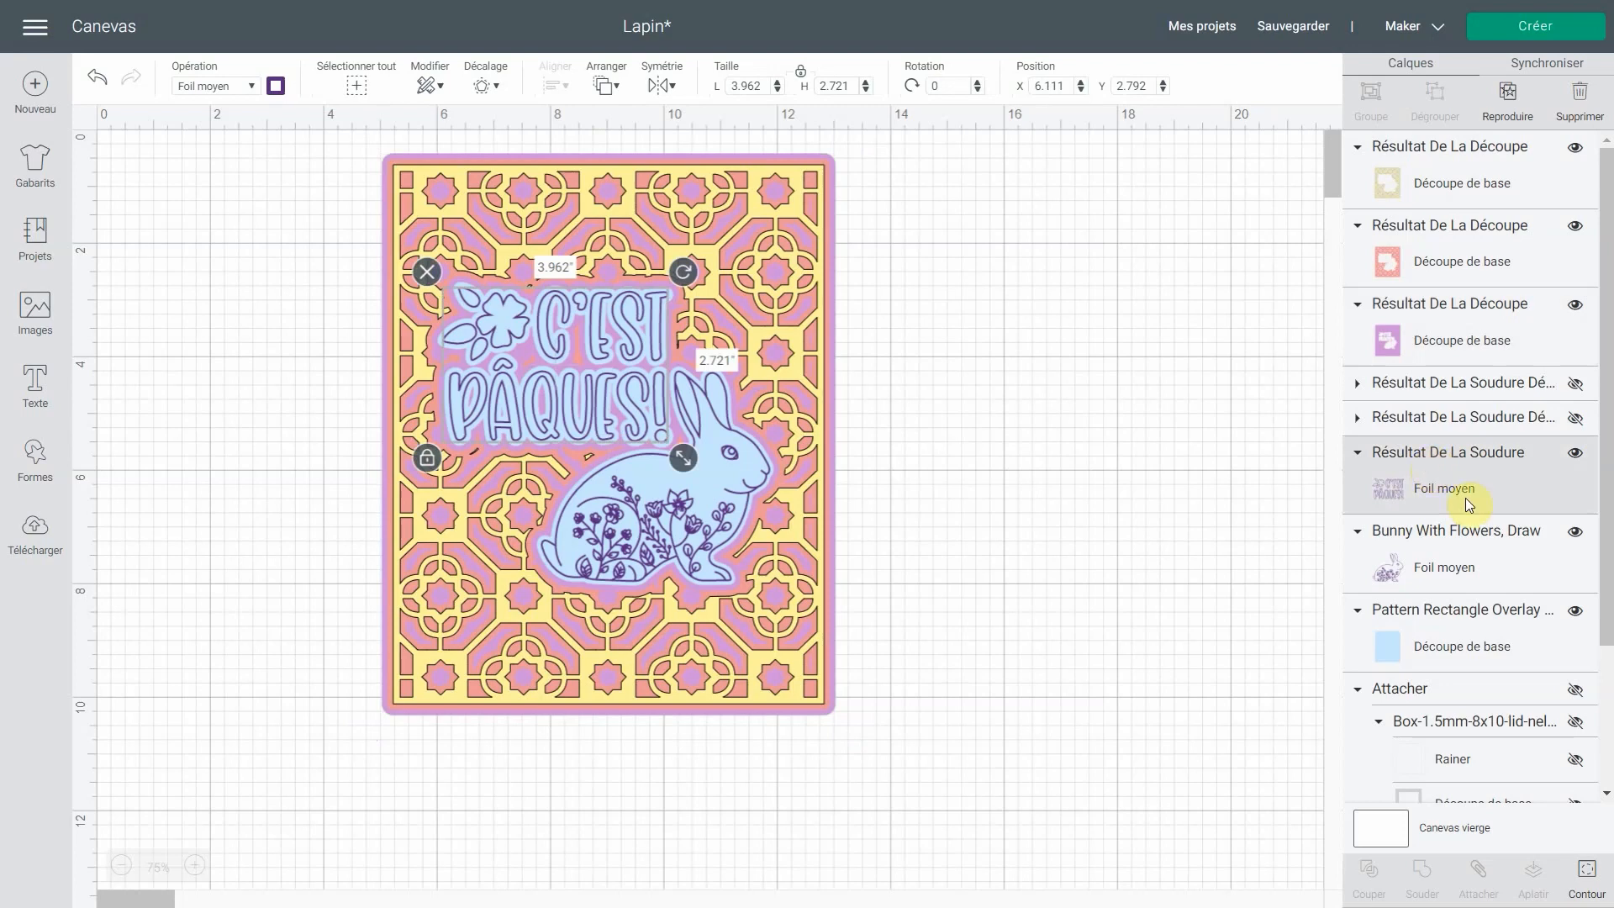
shift+click(1443, 562)
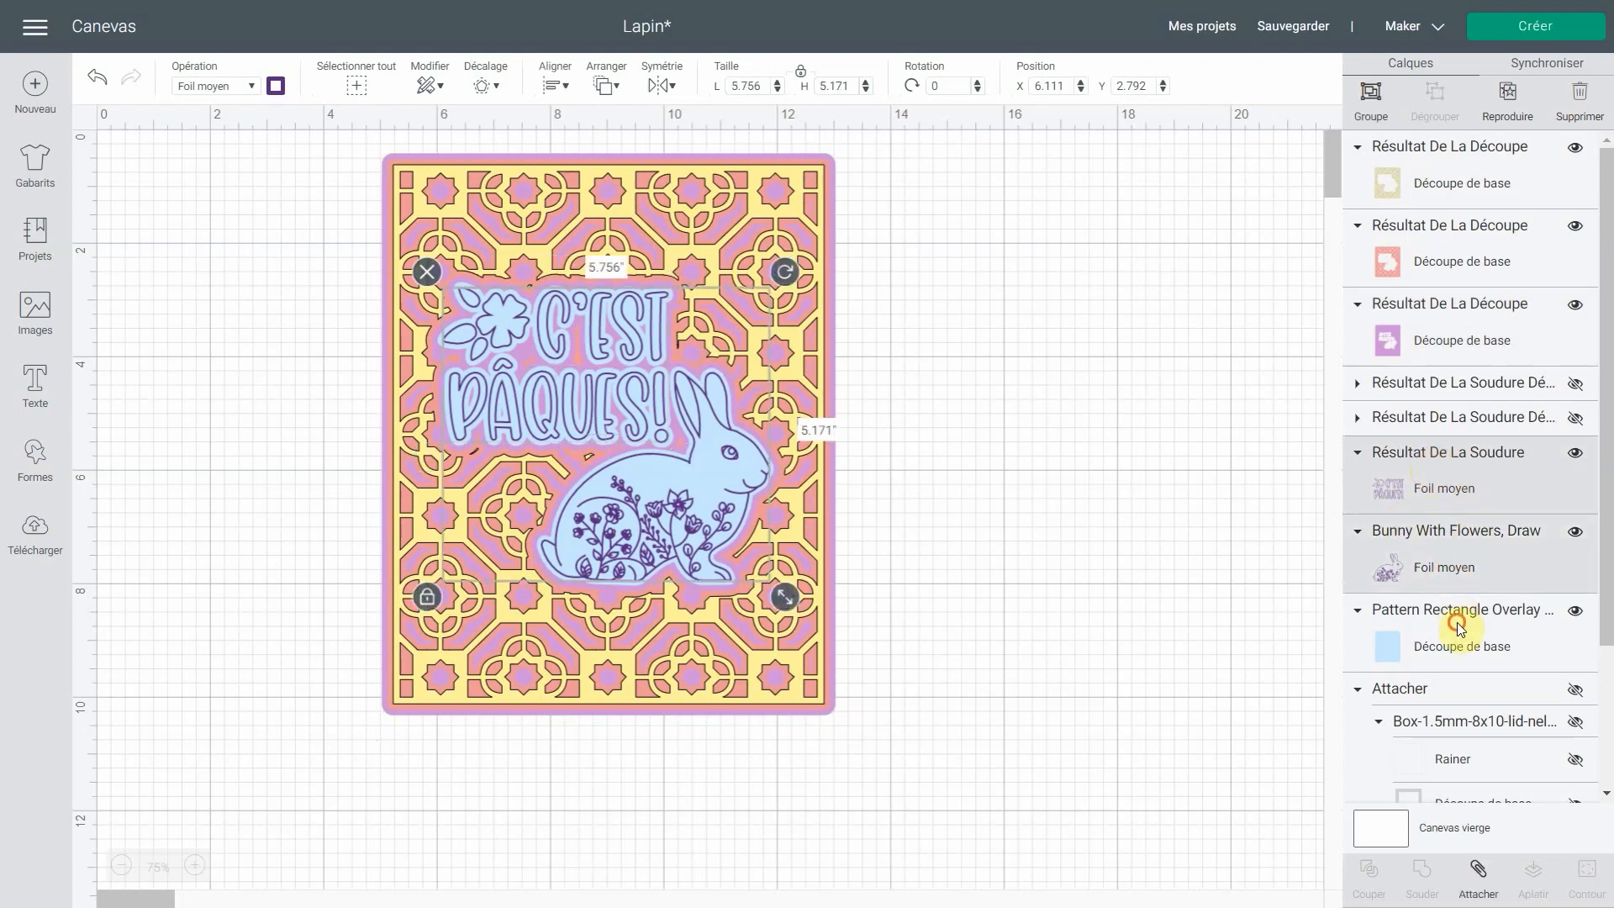
shift+click(1458, 626)
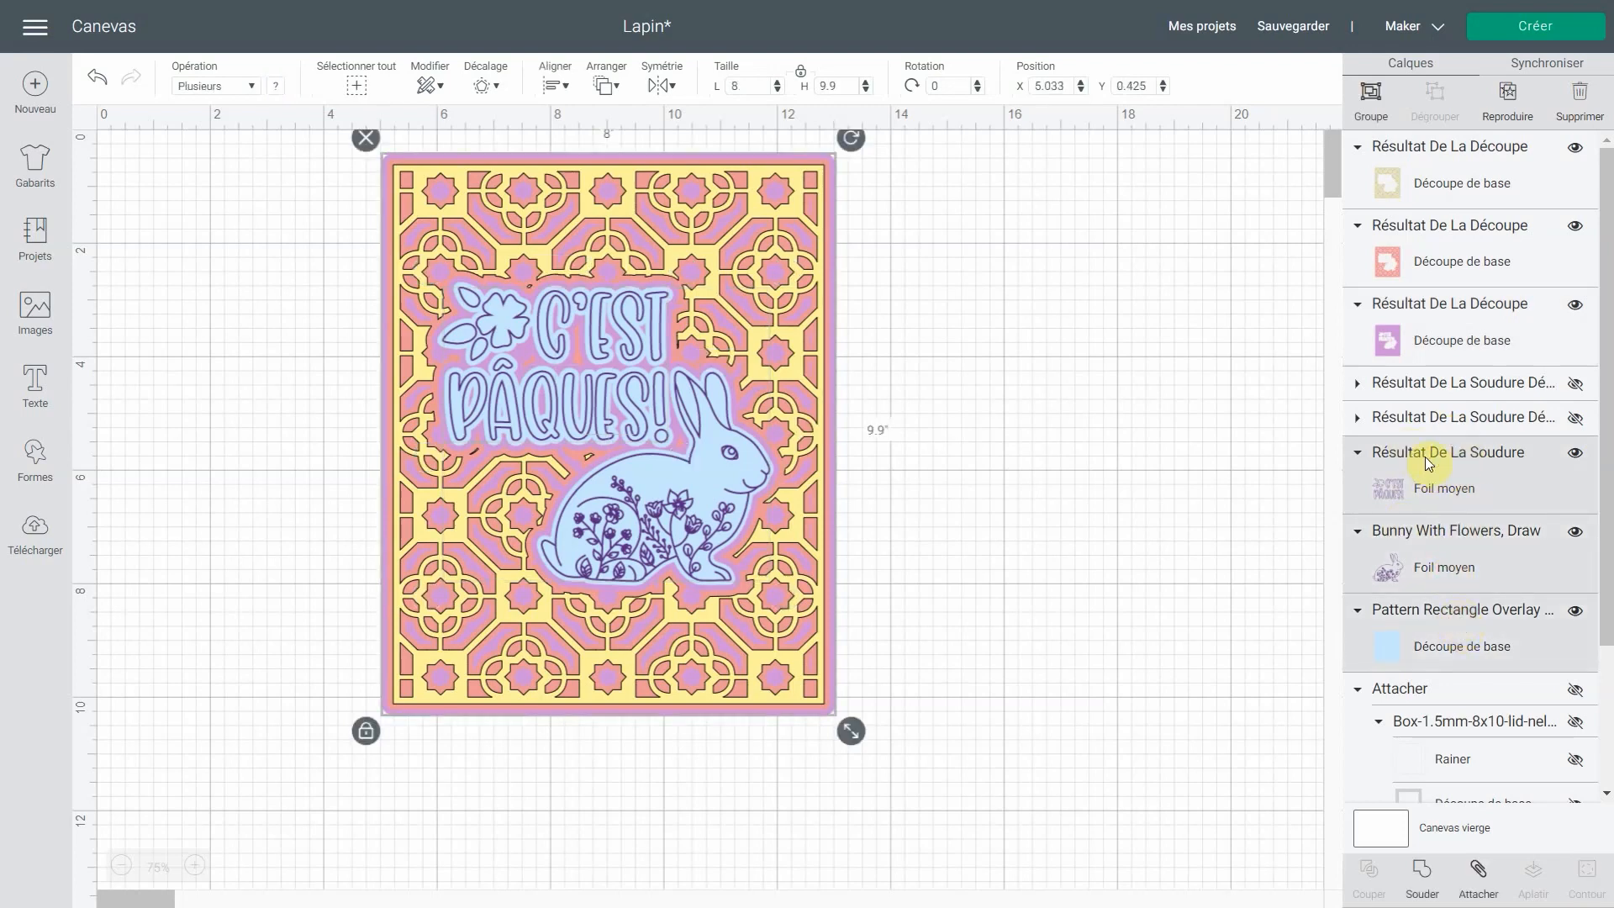
click(1480, 878)
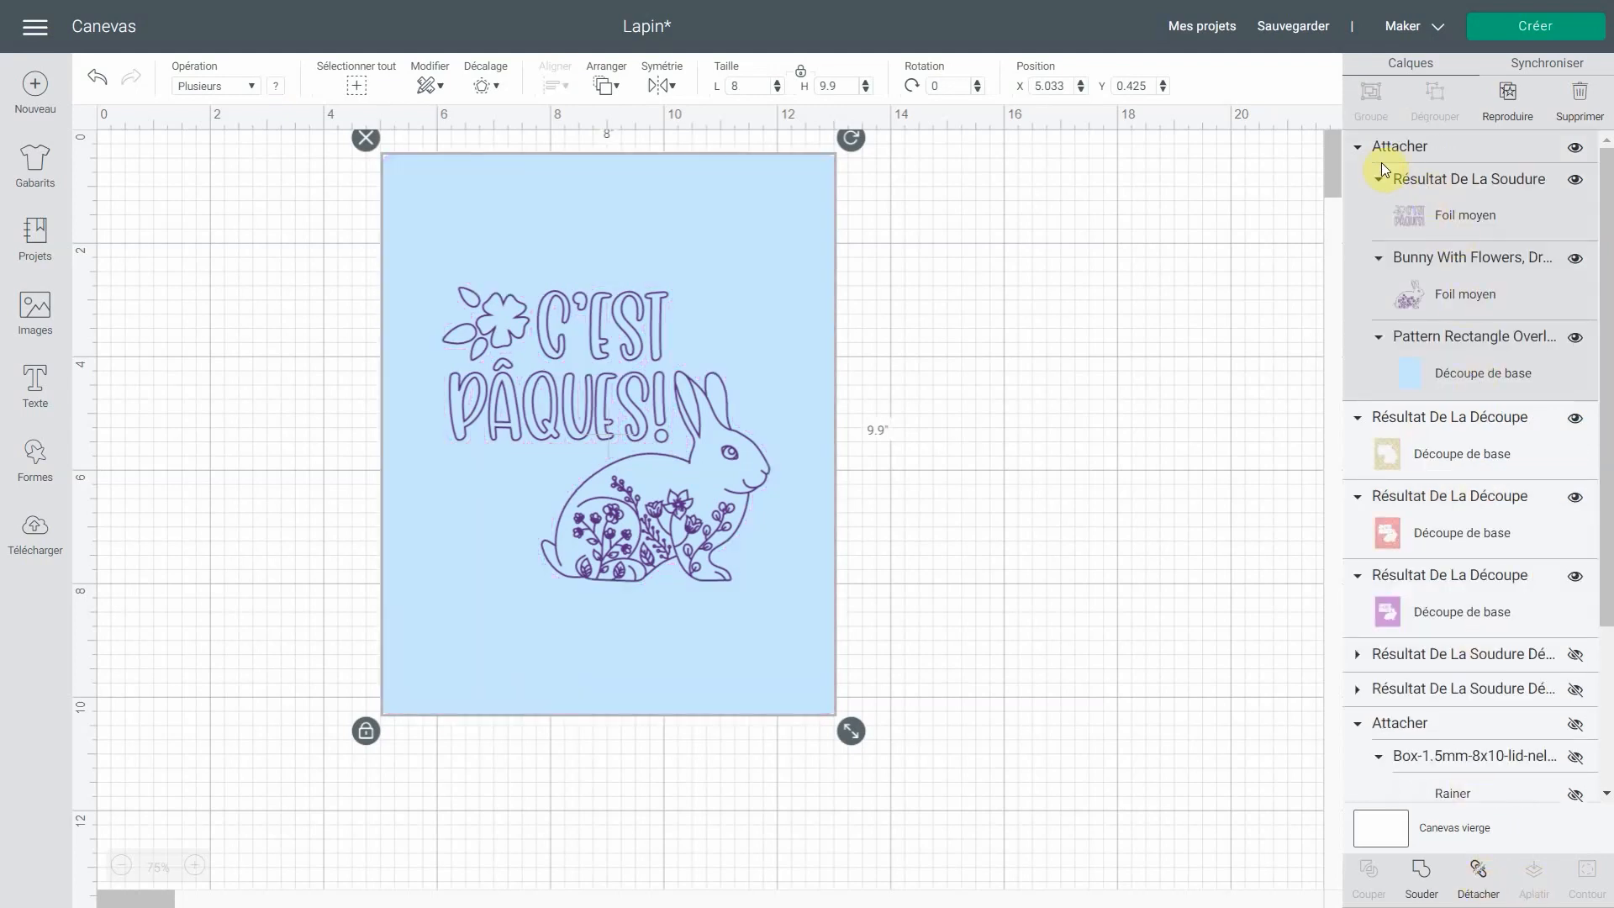
click(1359, 148)
drag(1397, 146, 1422, 351)
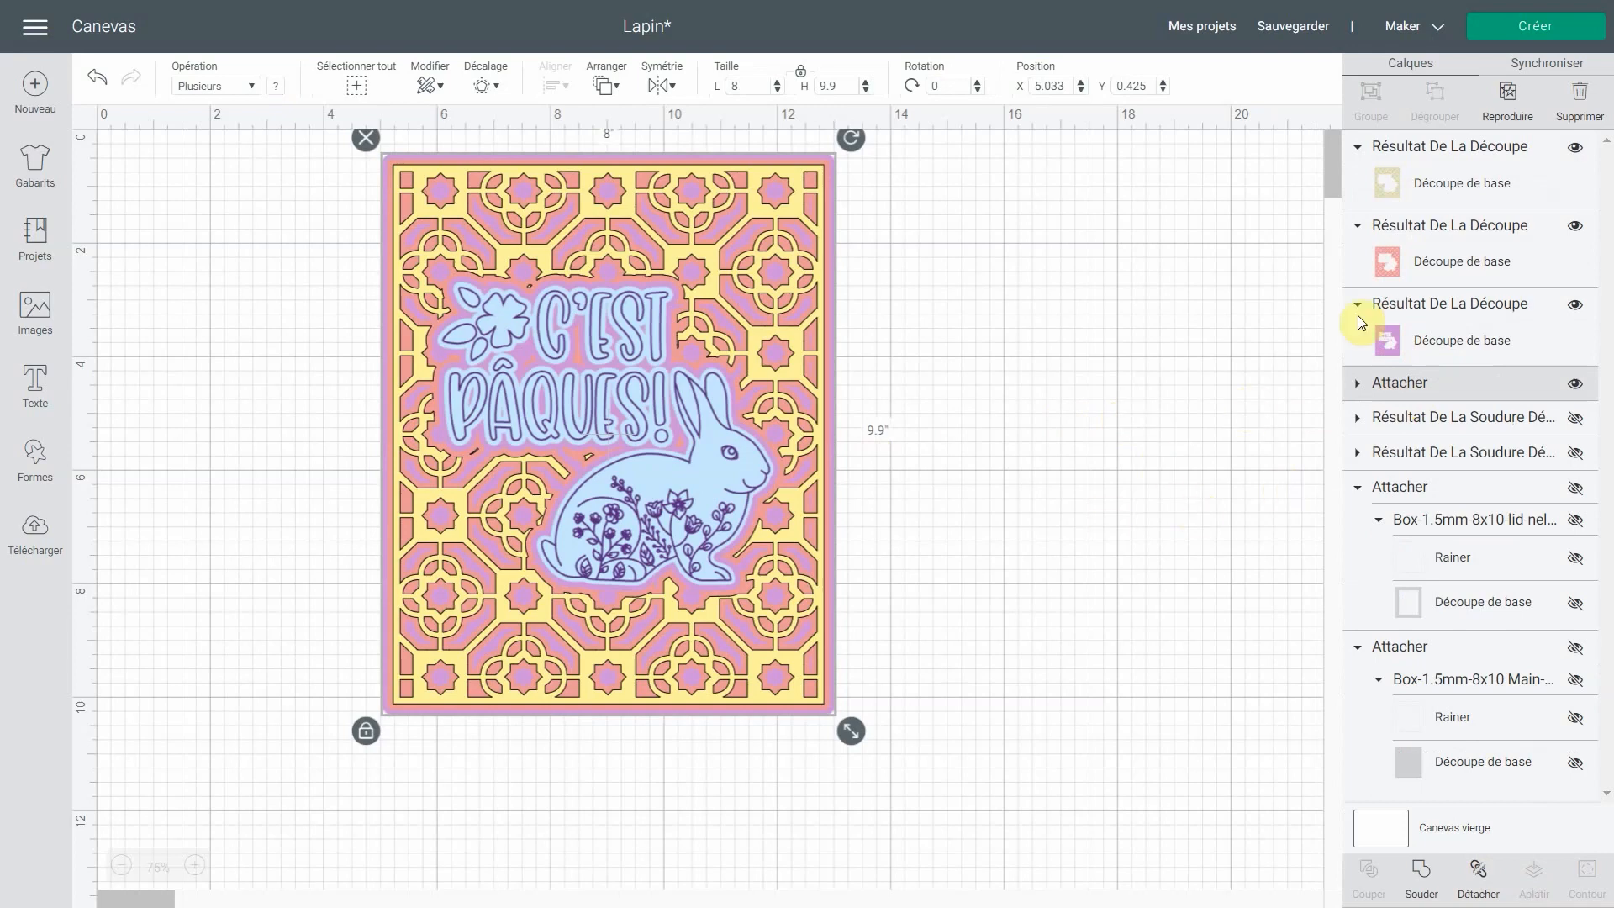
Expand the salmon pink and yellow offset backing copies in the layer list and make both visible
click(1358, 420)
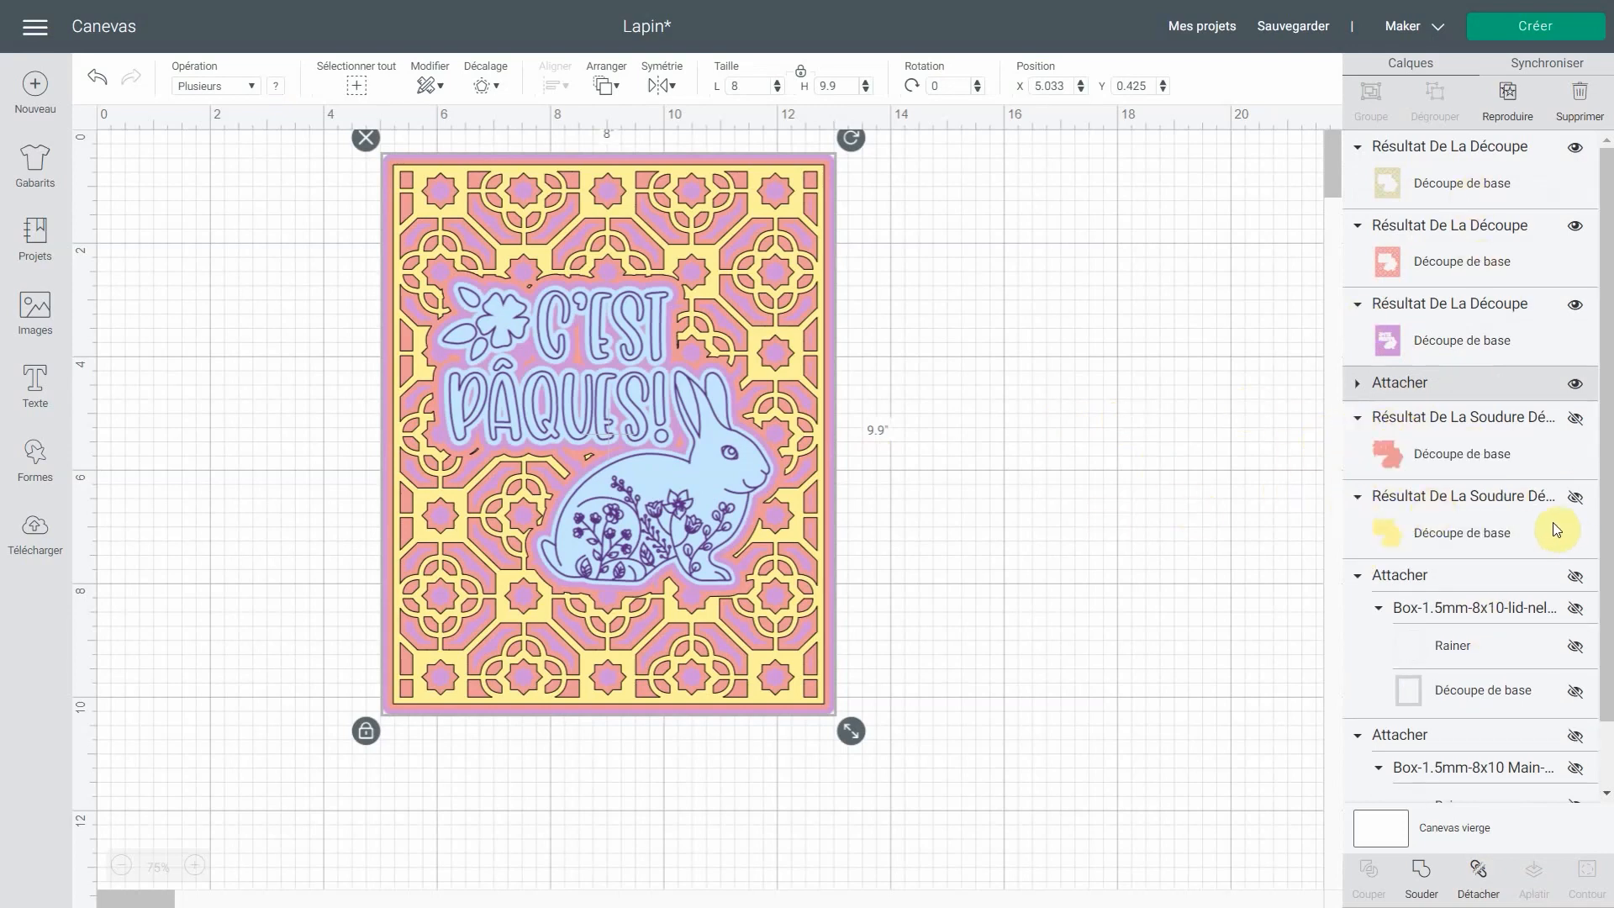
click(1578, 501)
click(1575, 418)
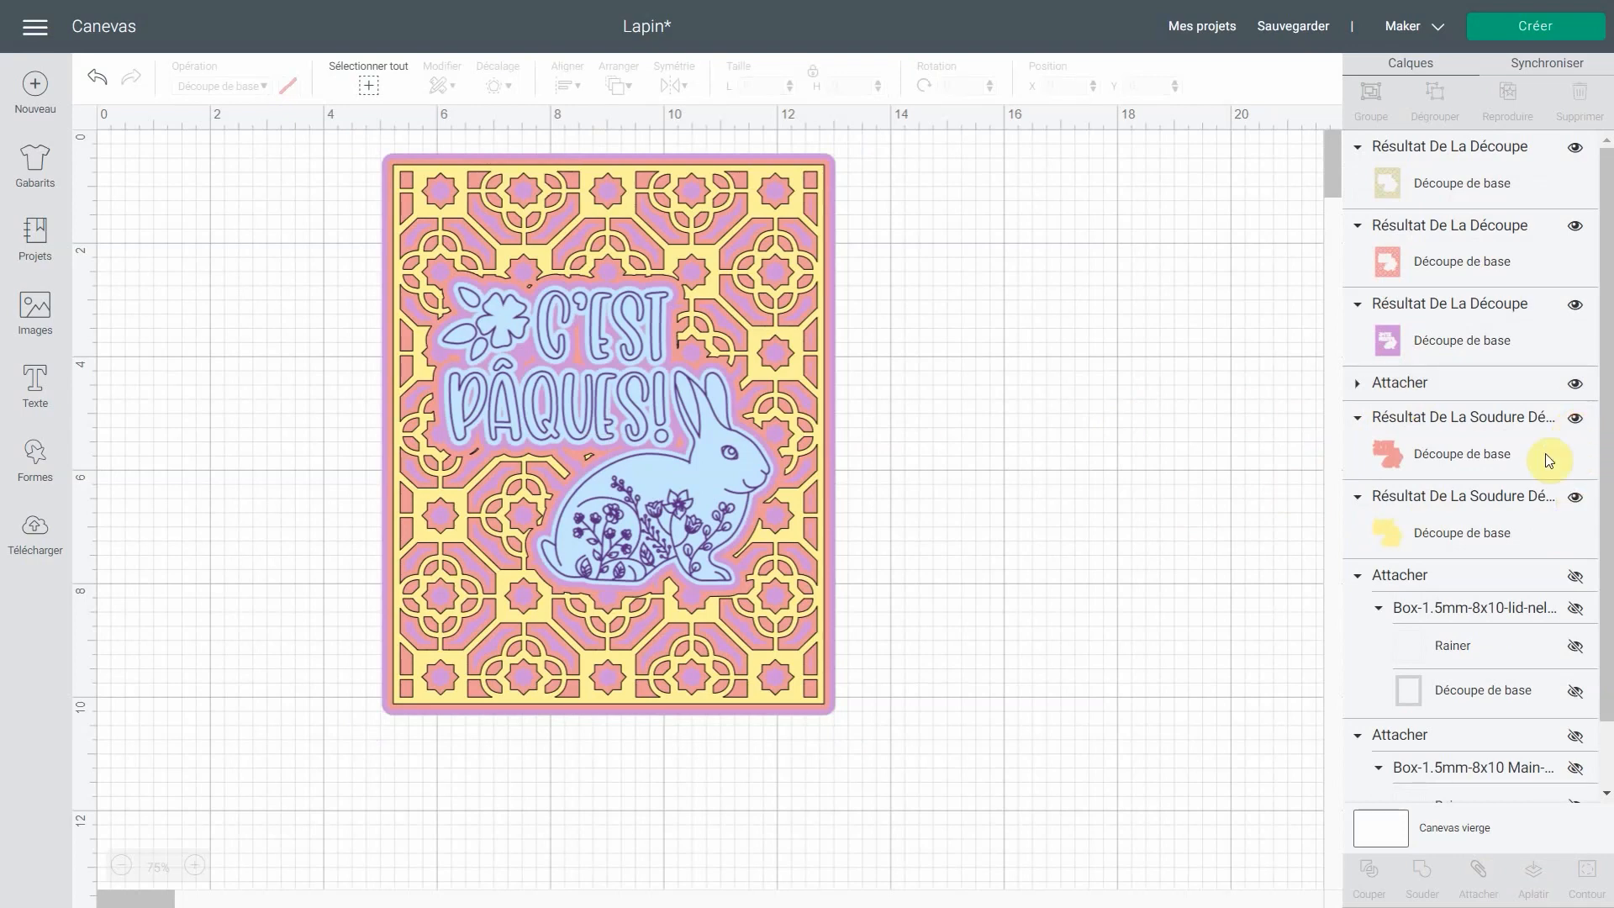
Hide the three sliced overlays and the attached lettering set, leaving only the salmon pink and yellow offset backings visible
click(1570, 501)
click(1574, 418)
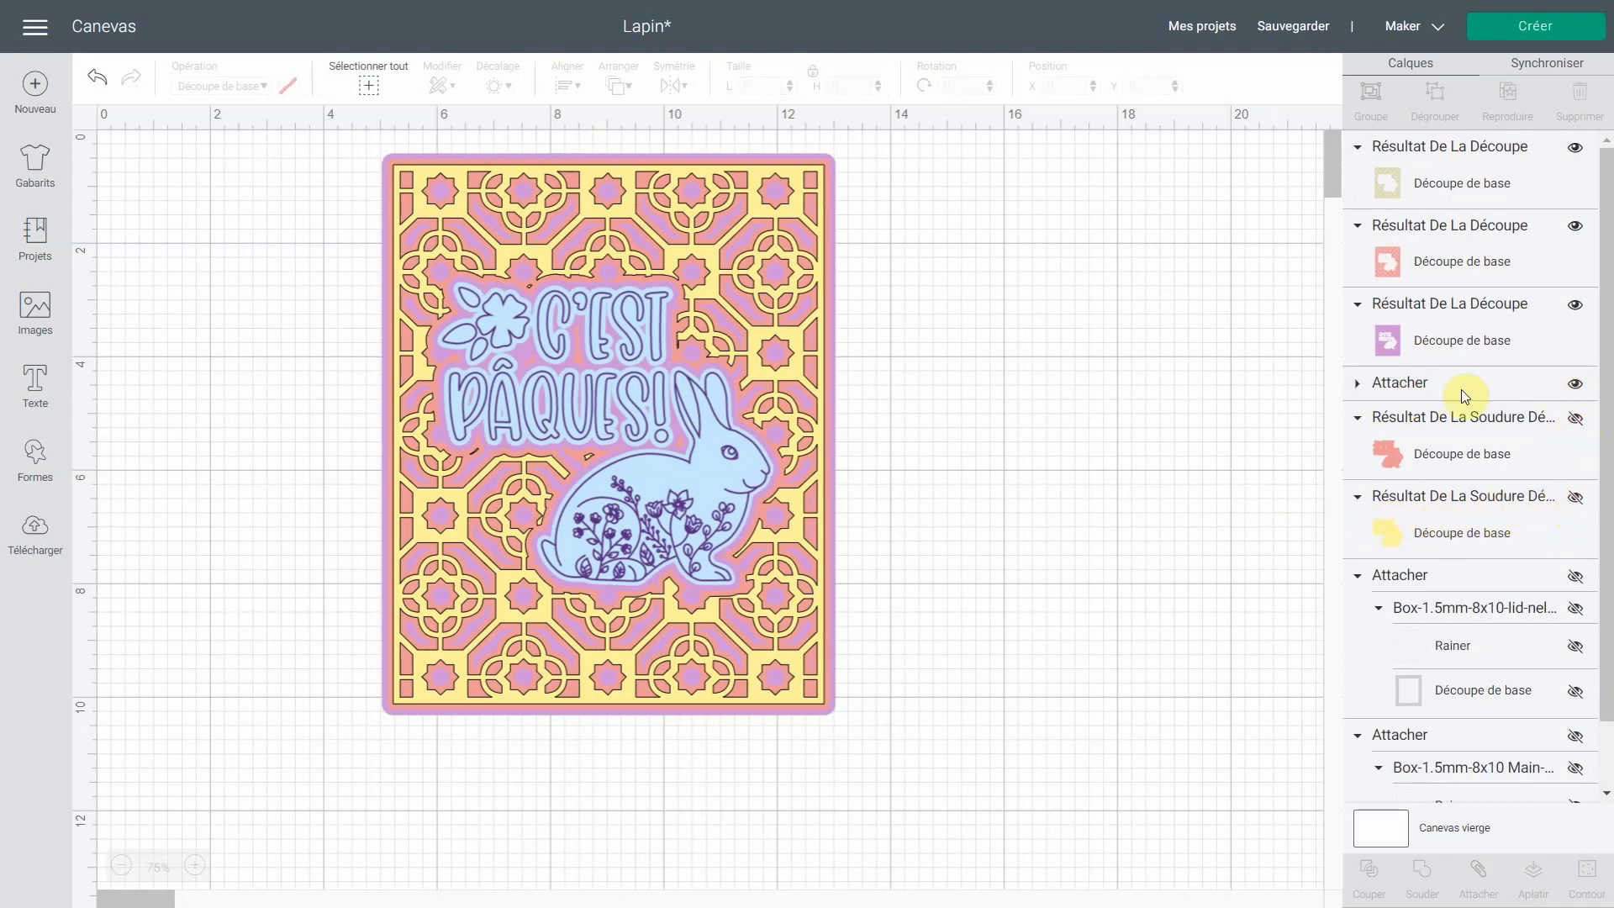
click(1575, 386)
click(1574, 304)
click(1574, 225)
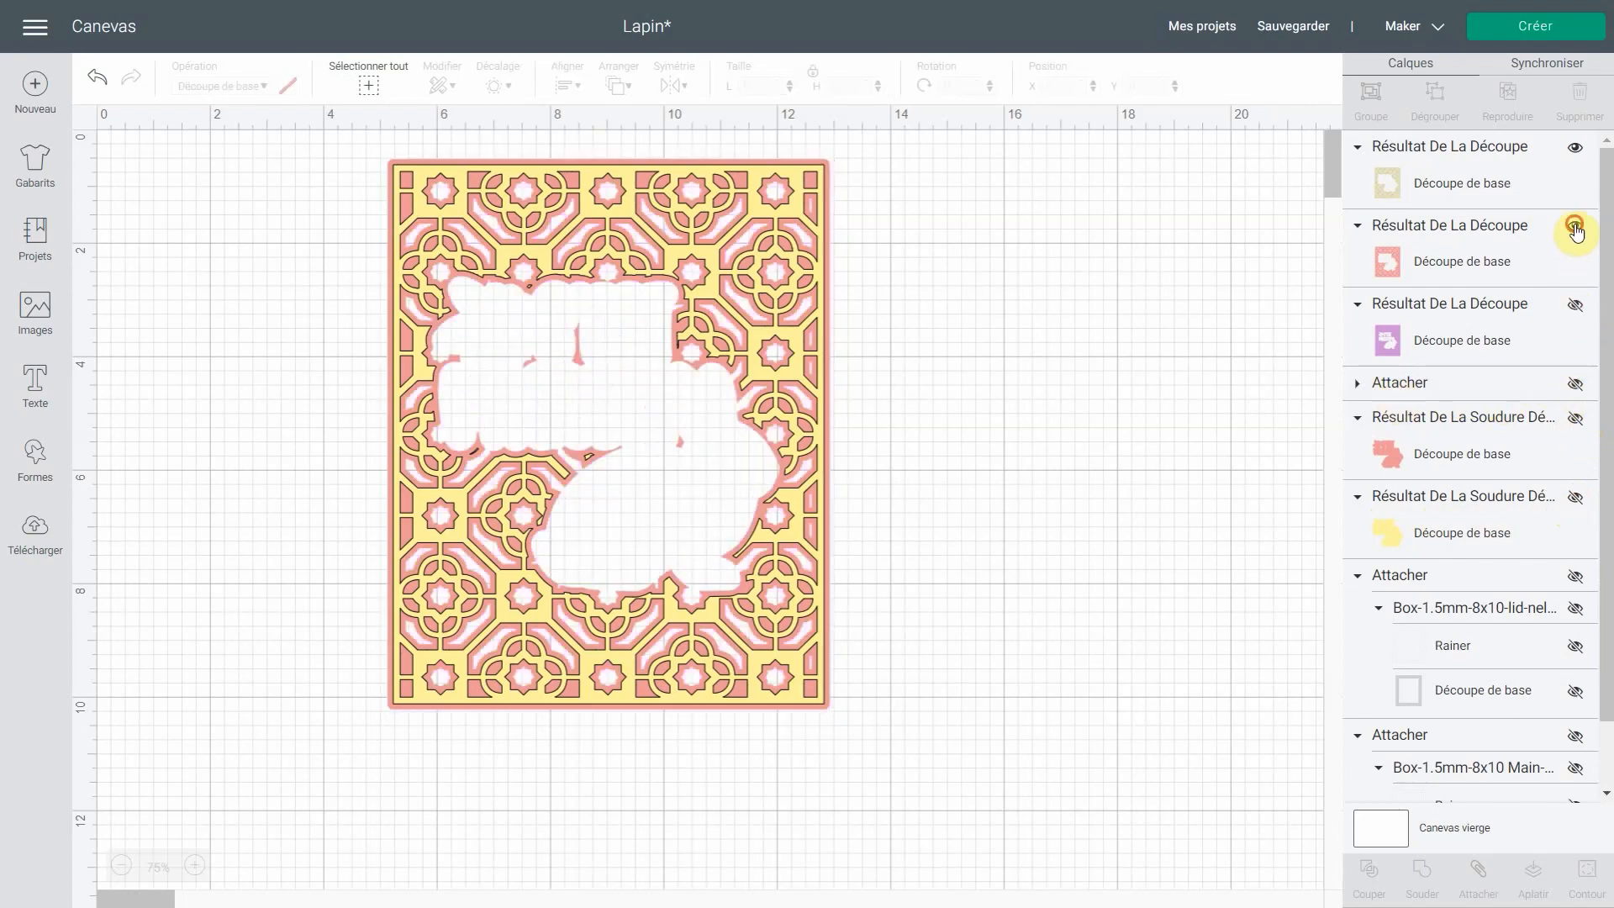
click(1578, 151)
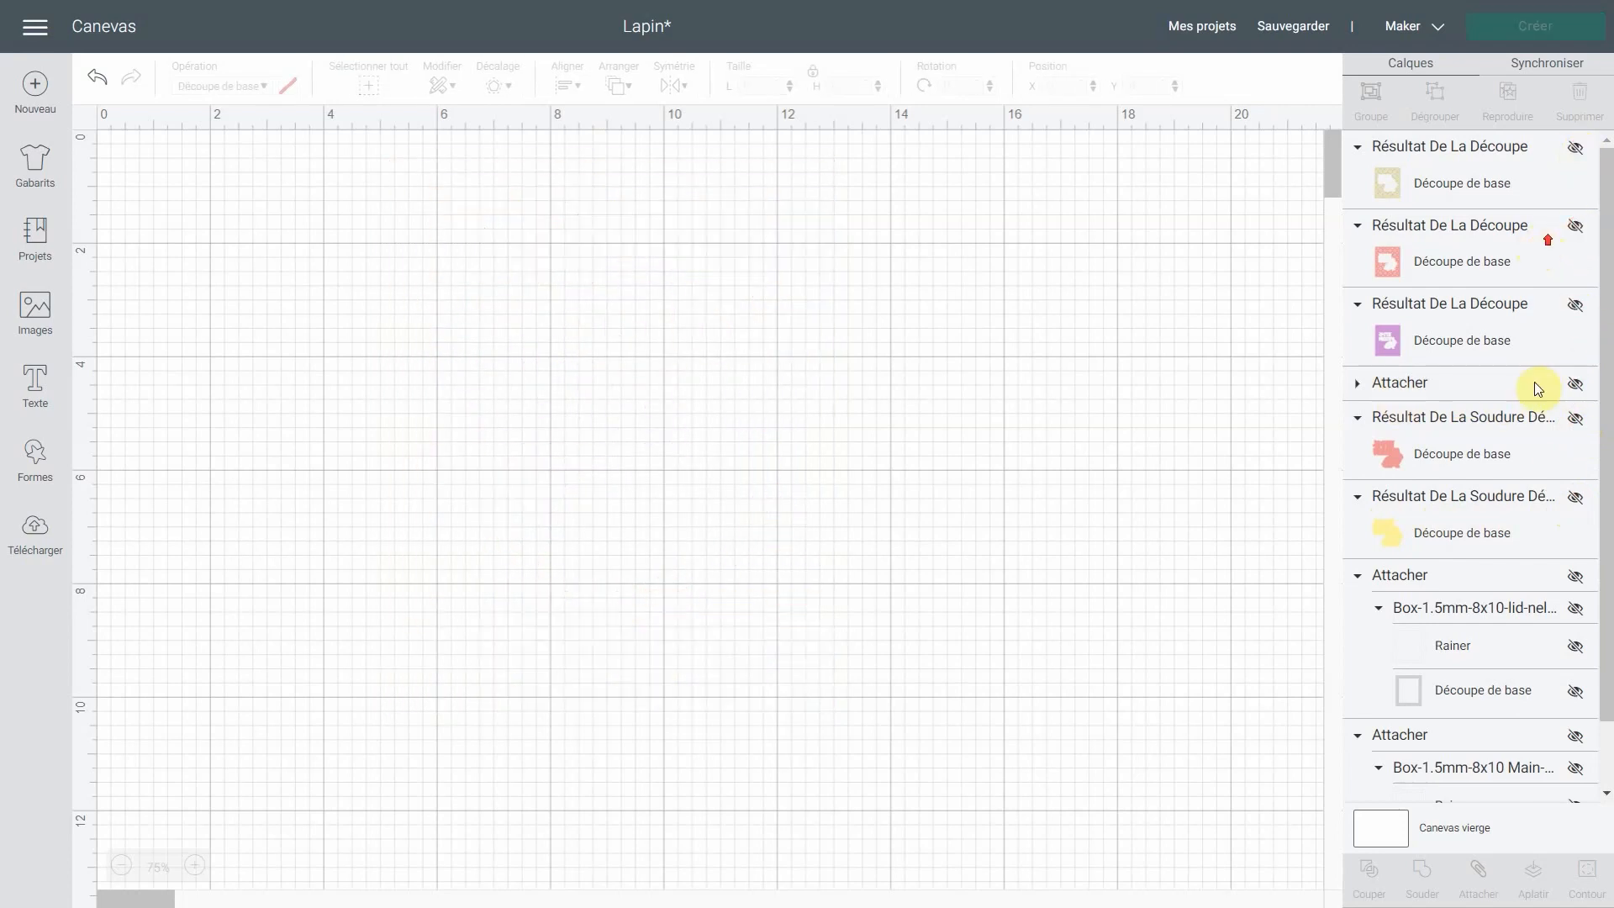
click(1576, 499)
click(1575, 418)
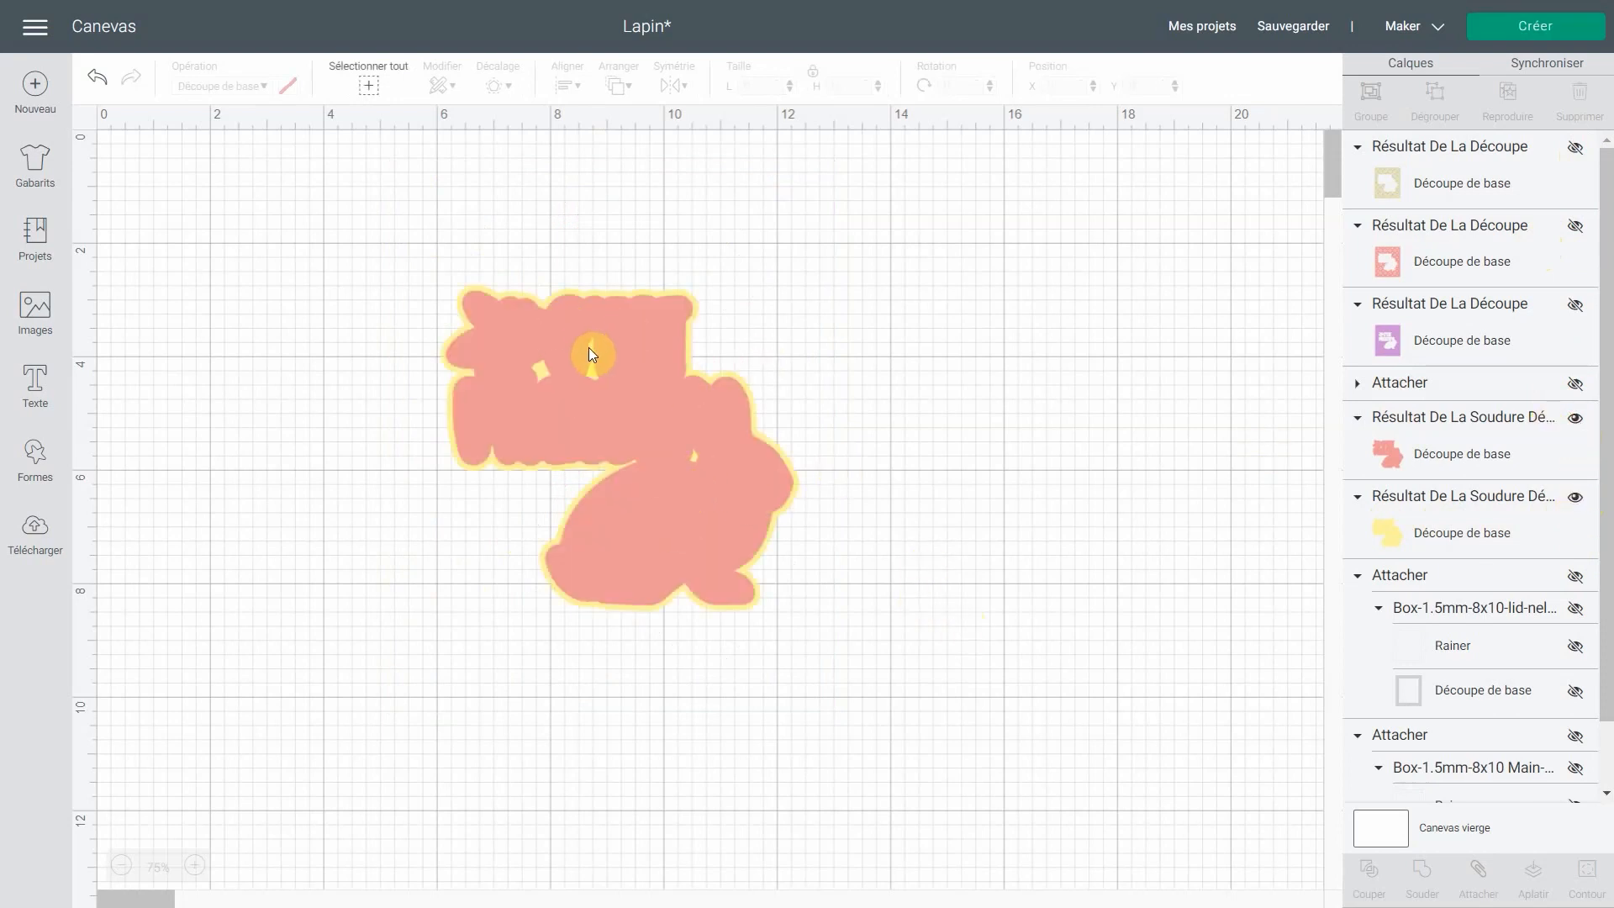
Slice the yellow offset backing with the salmon pink one and hide the two solid results, keeping only the yellow outline visible
click(1405, 513)
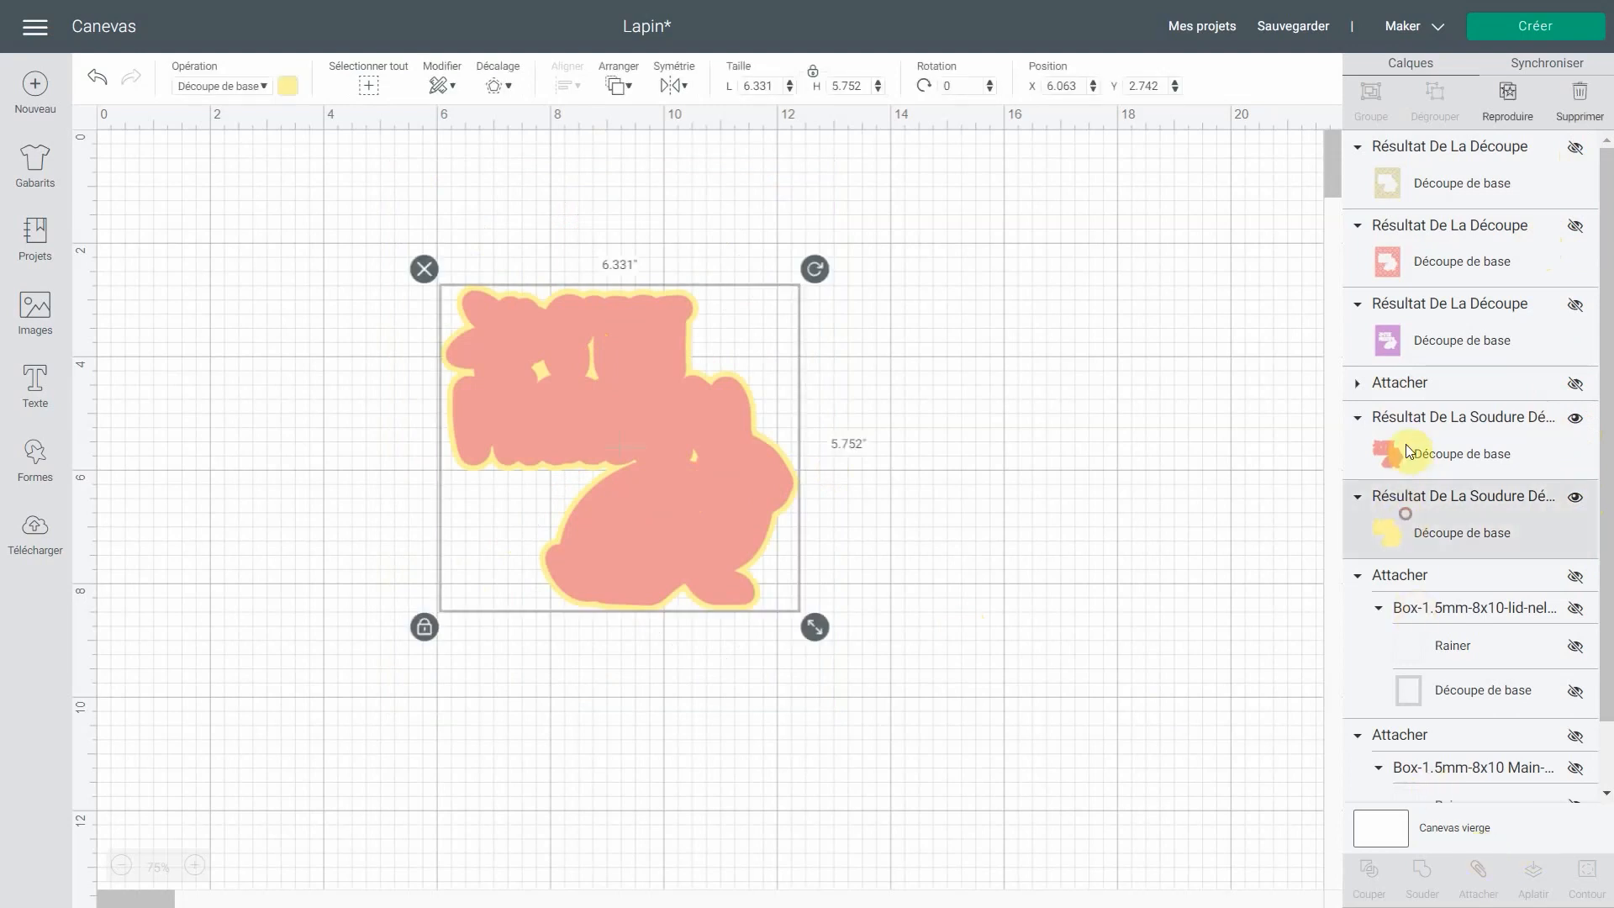
shift+click(1405, 444)
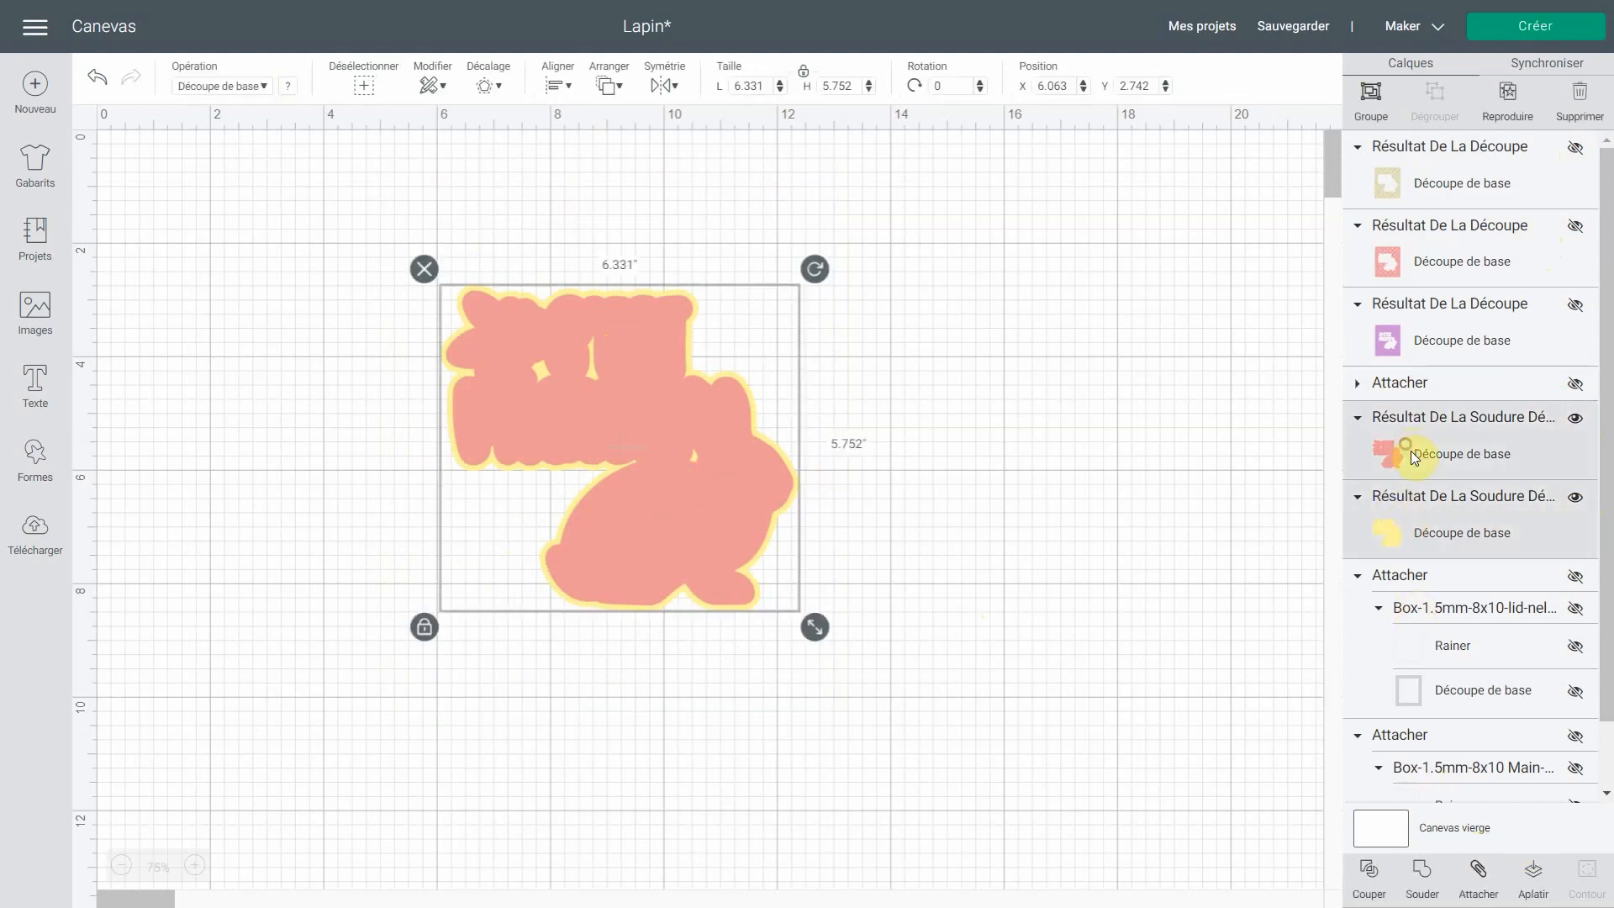
click(1377, 882)
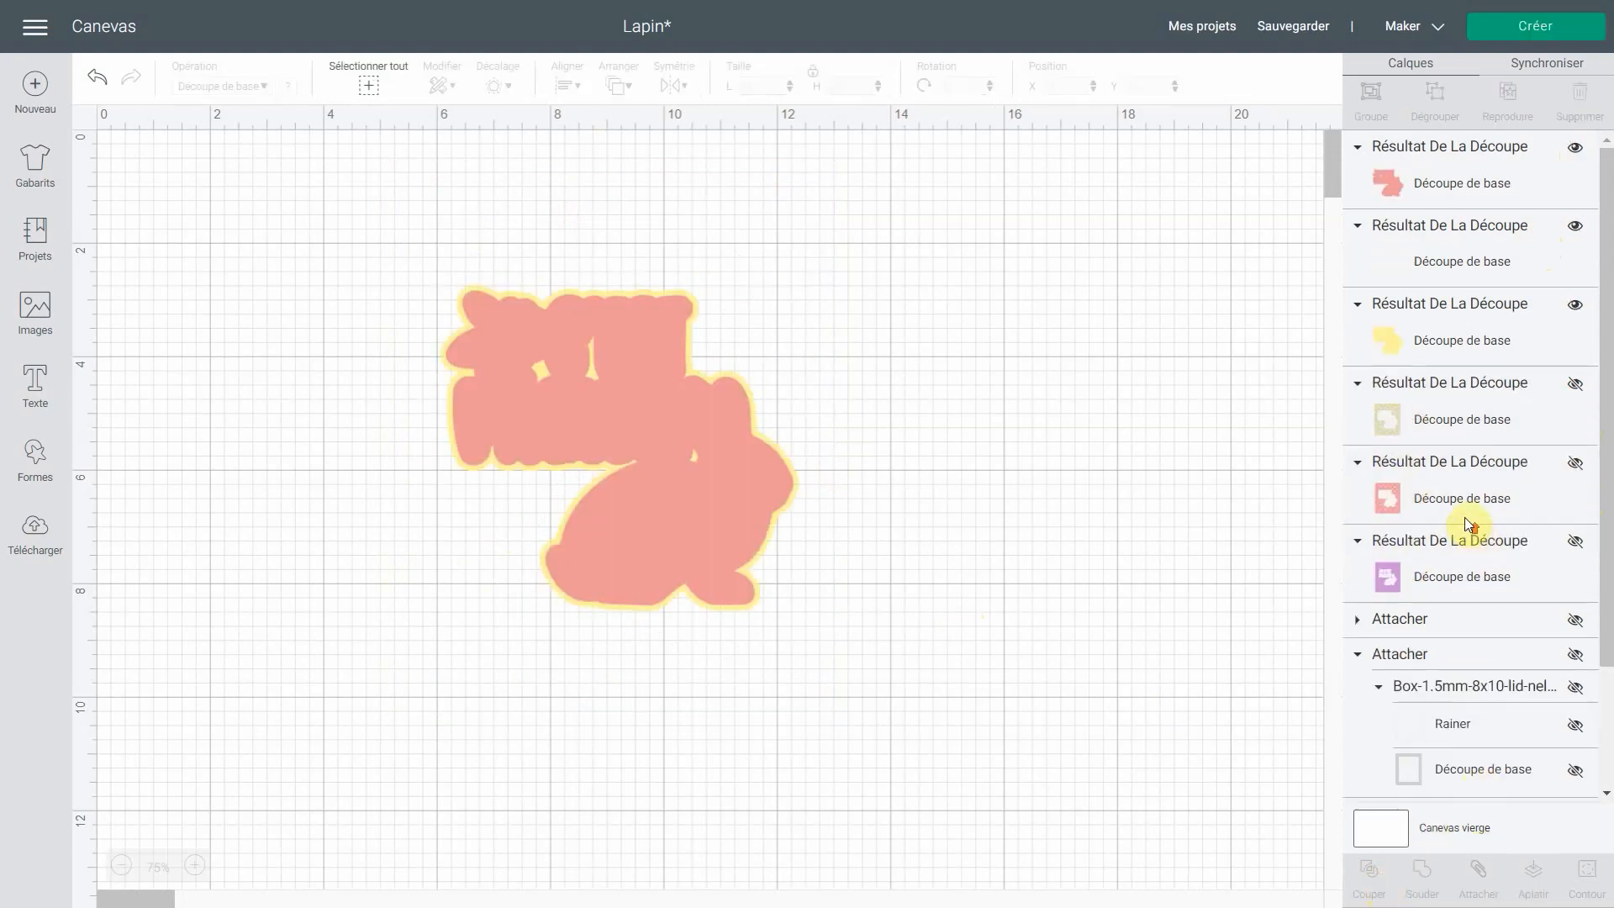
click(1574, 304)
click(1576, 151)
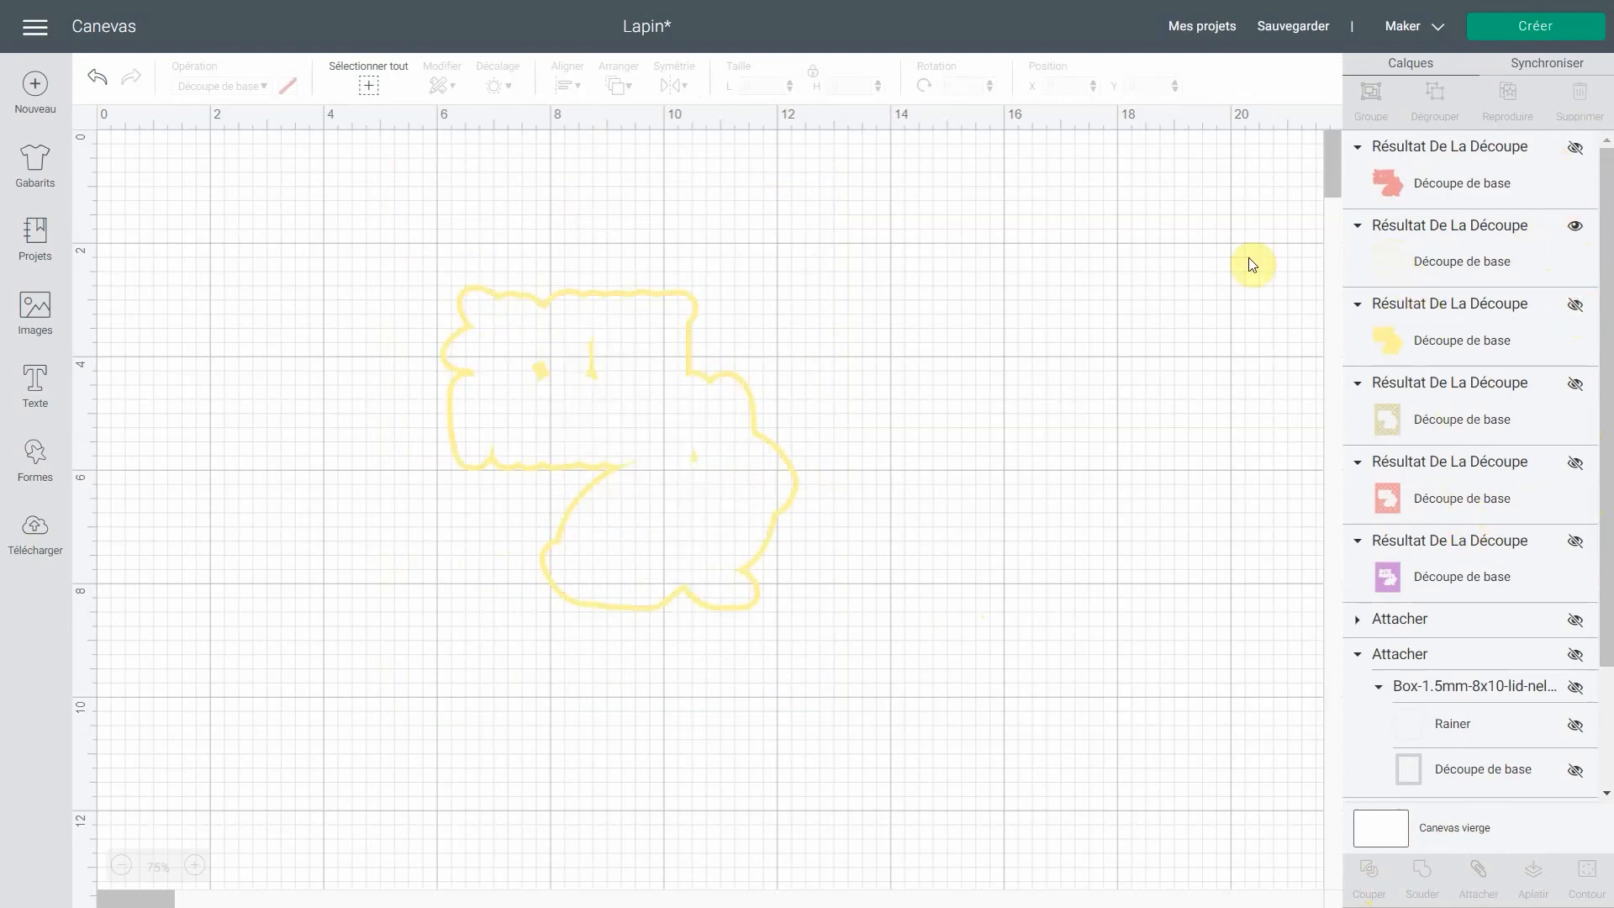
Show the yellow sliced overlay and align the yellow outline along its cut-out edge at X 5.813, Y 2.492
click(771, 448)
drag(771, 446, 913, 453)
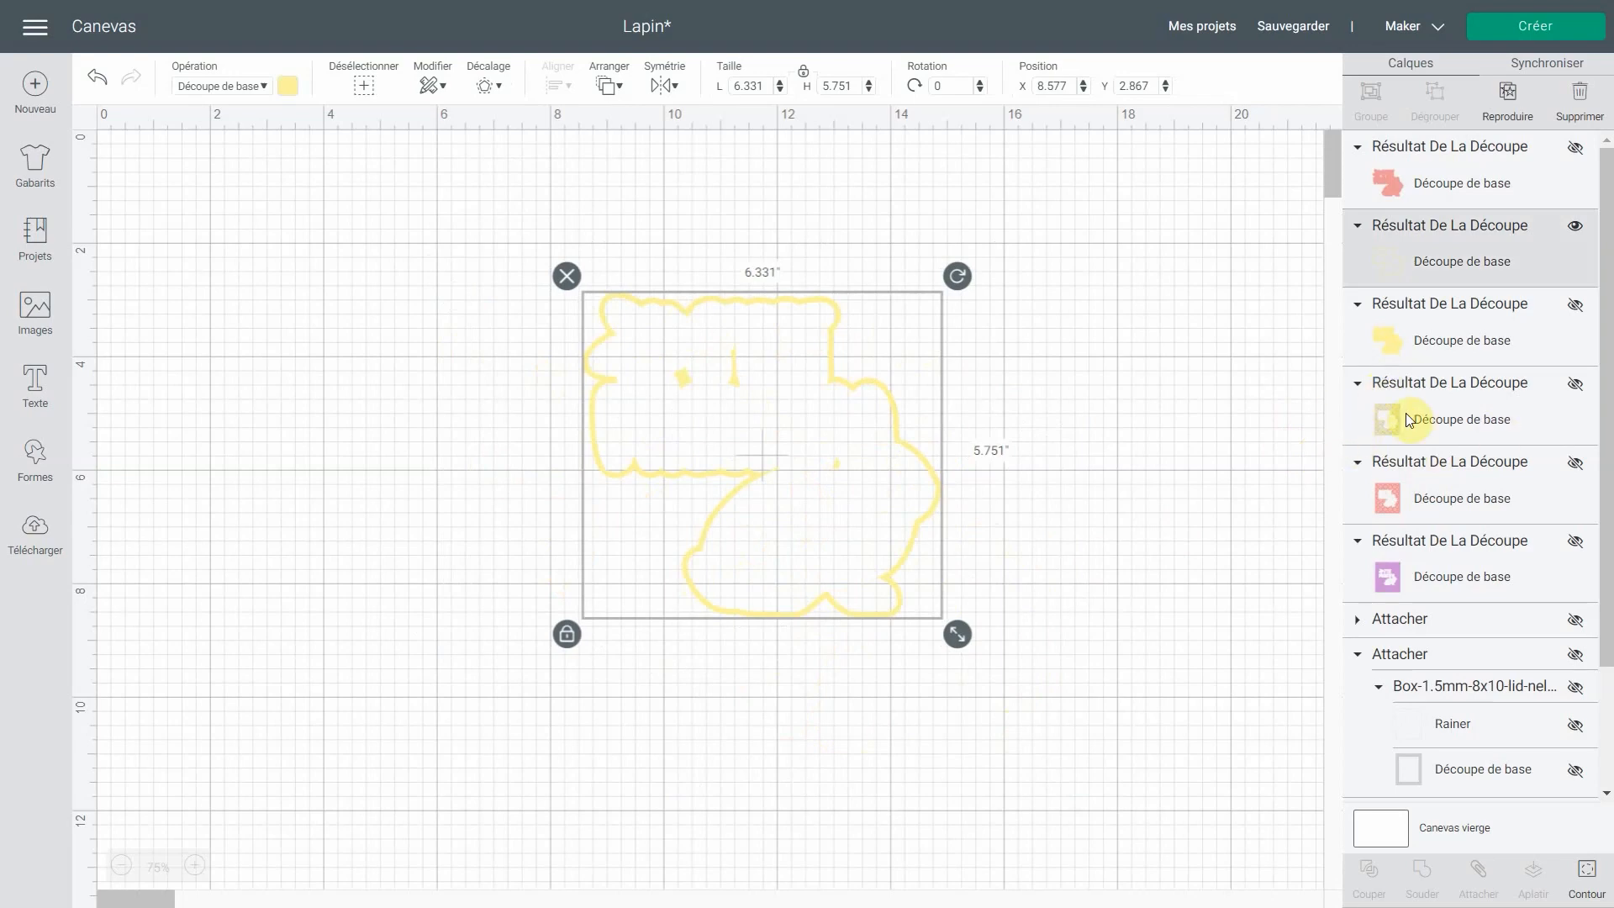
click(1574, 384)
drag(939, 489, 777, 465)
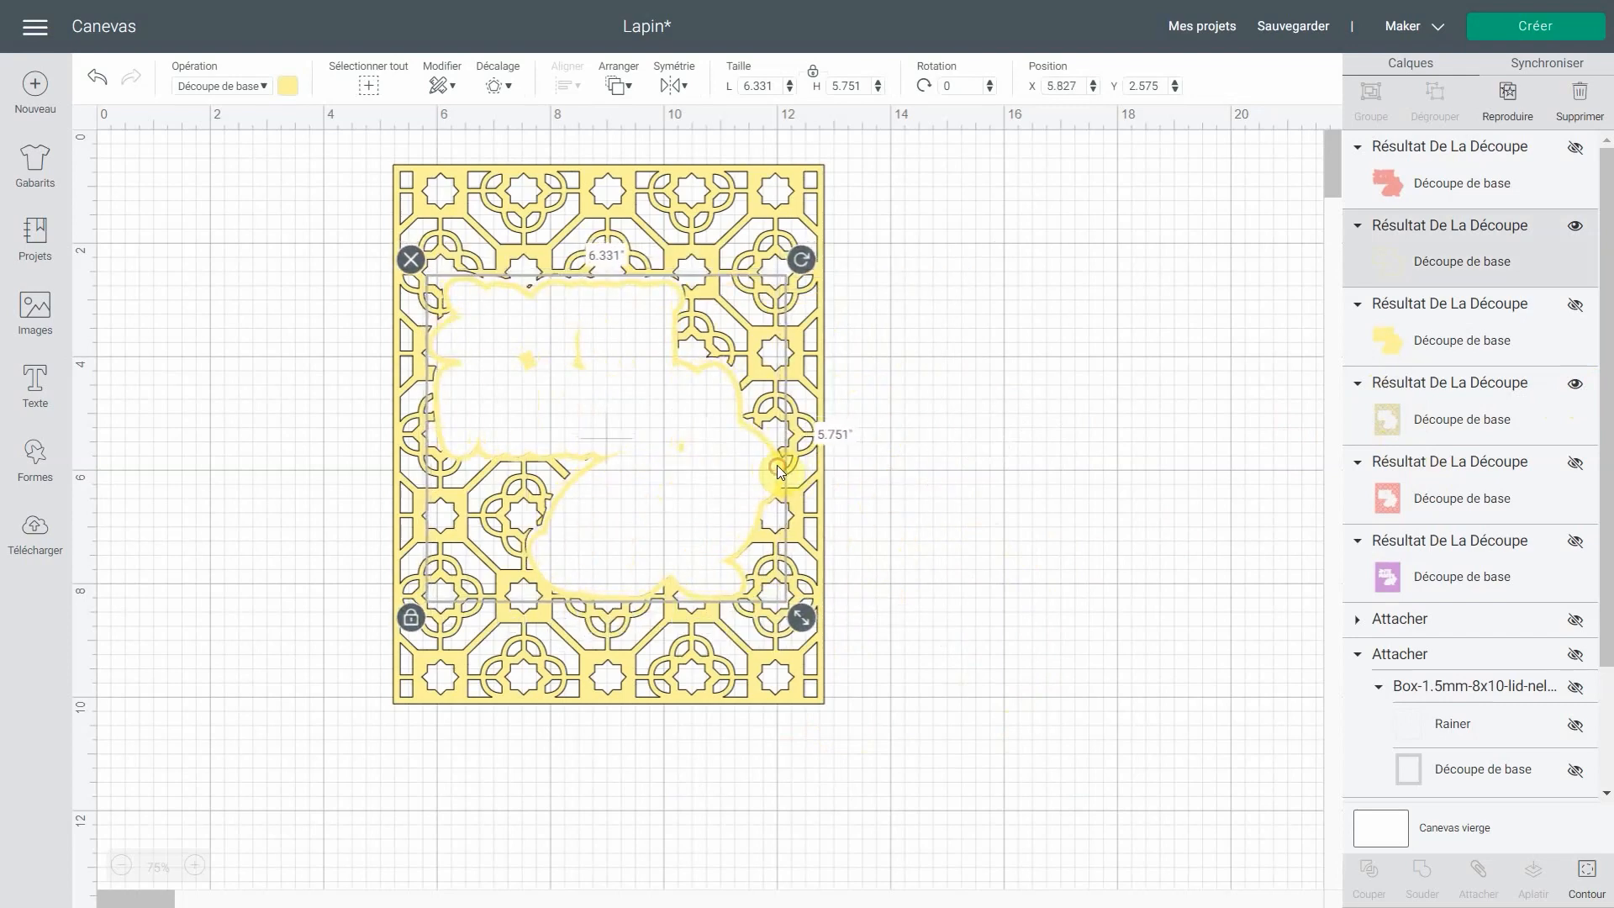
click(194, 866)
click(194, 866)
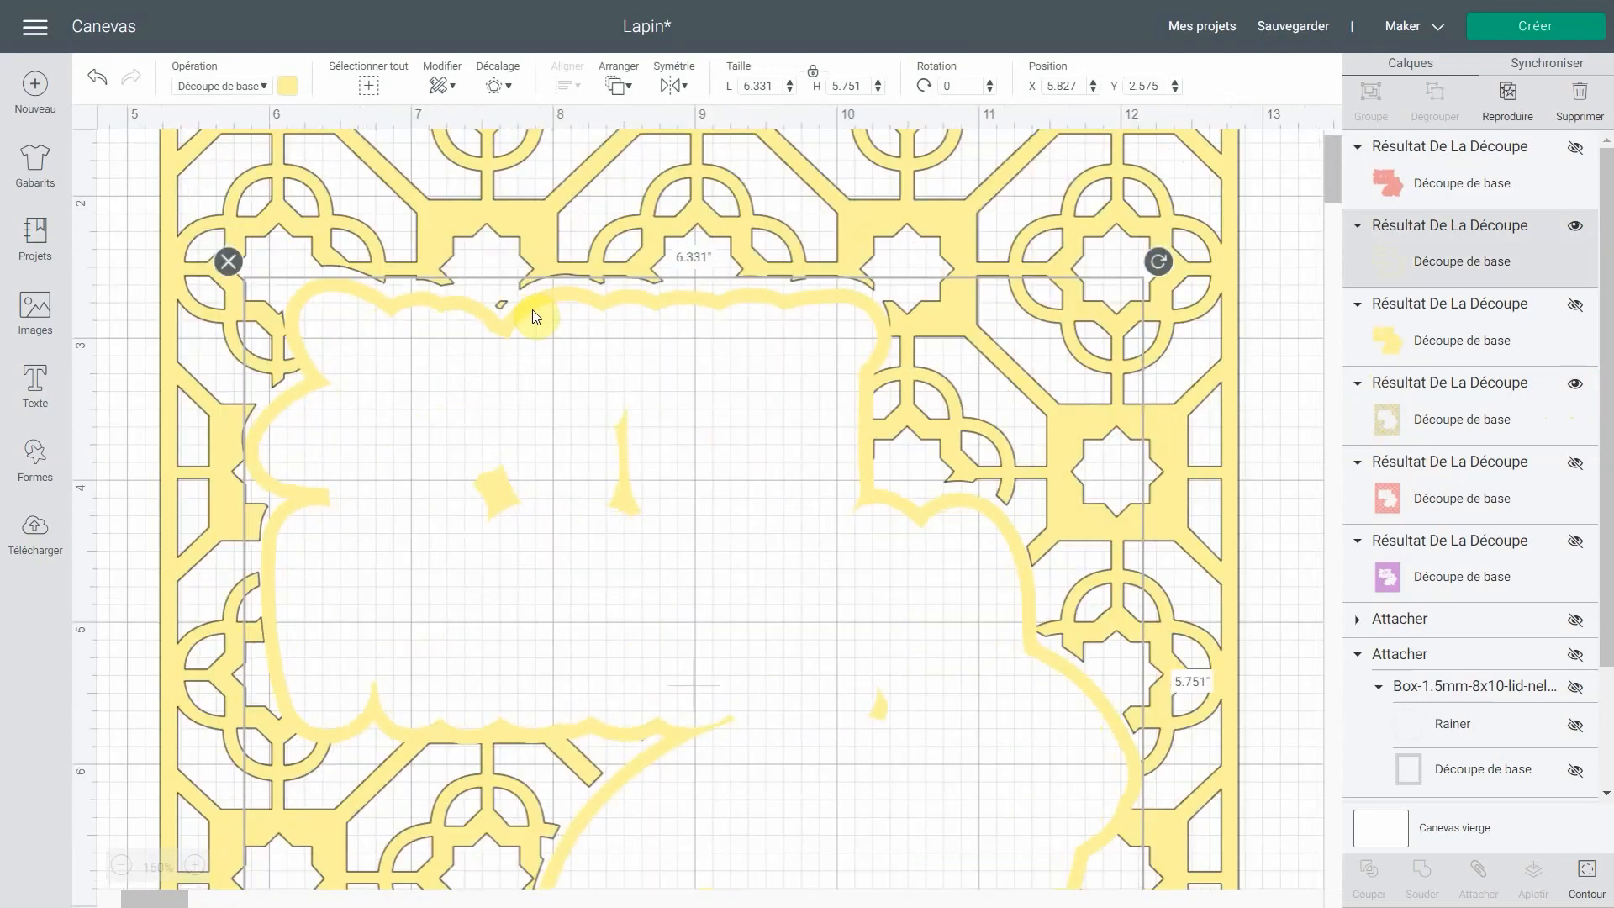
drag(531, 308, 527, 289)
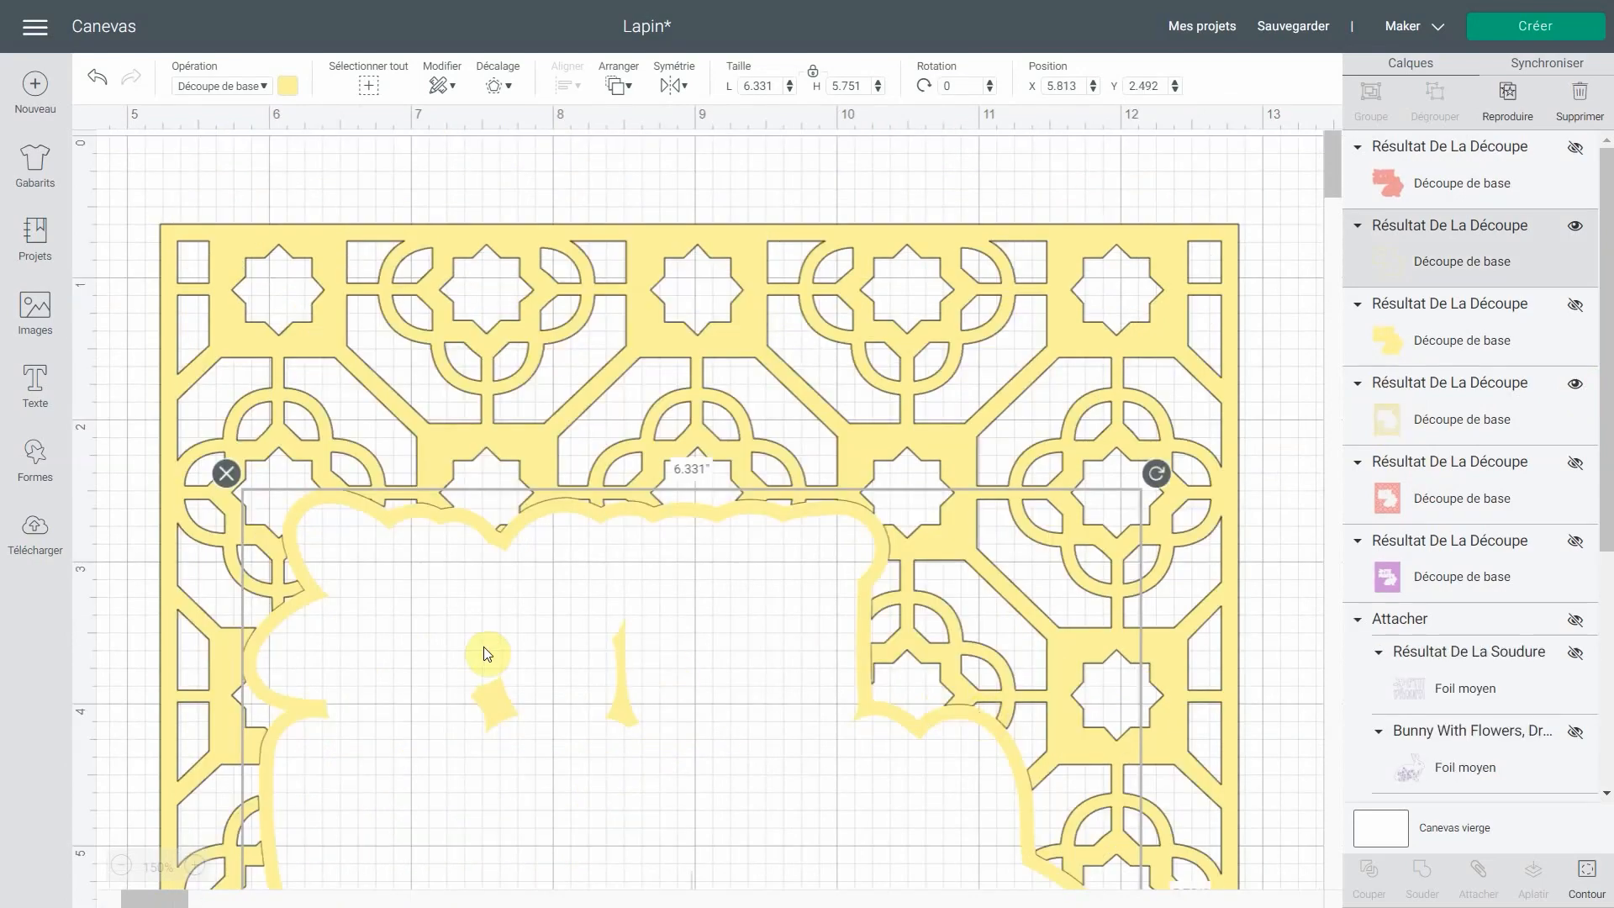
scroll(485, 654, down, 6)
scroll(504, 324, up, 2)
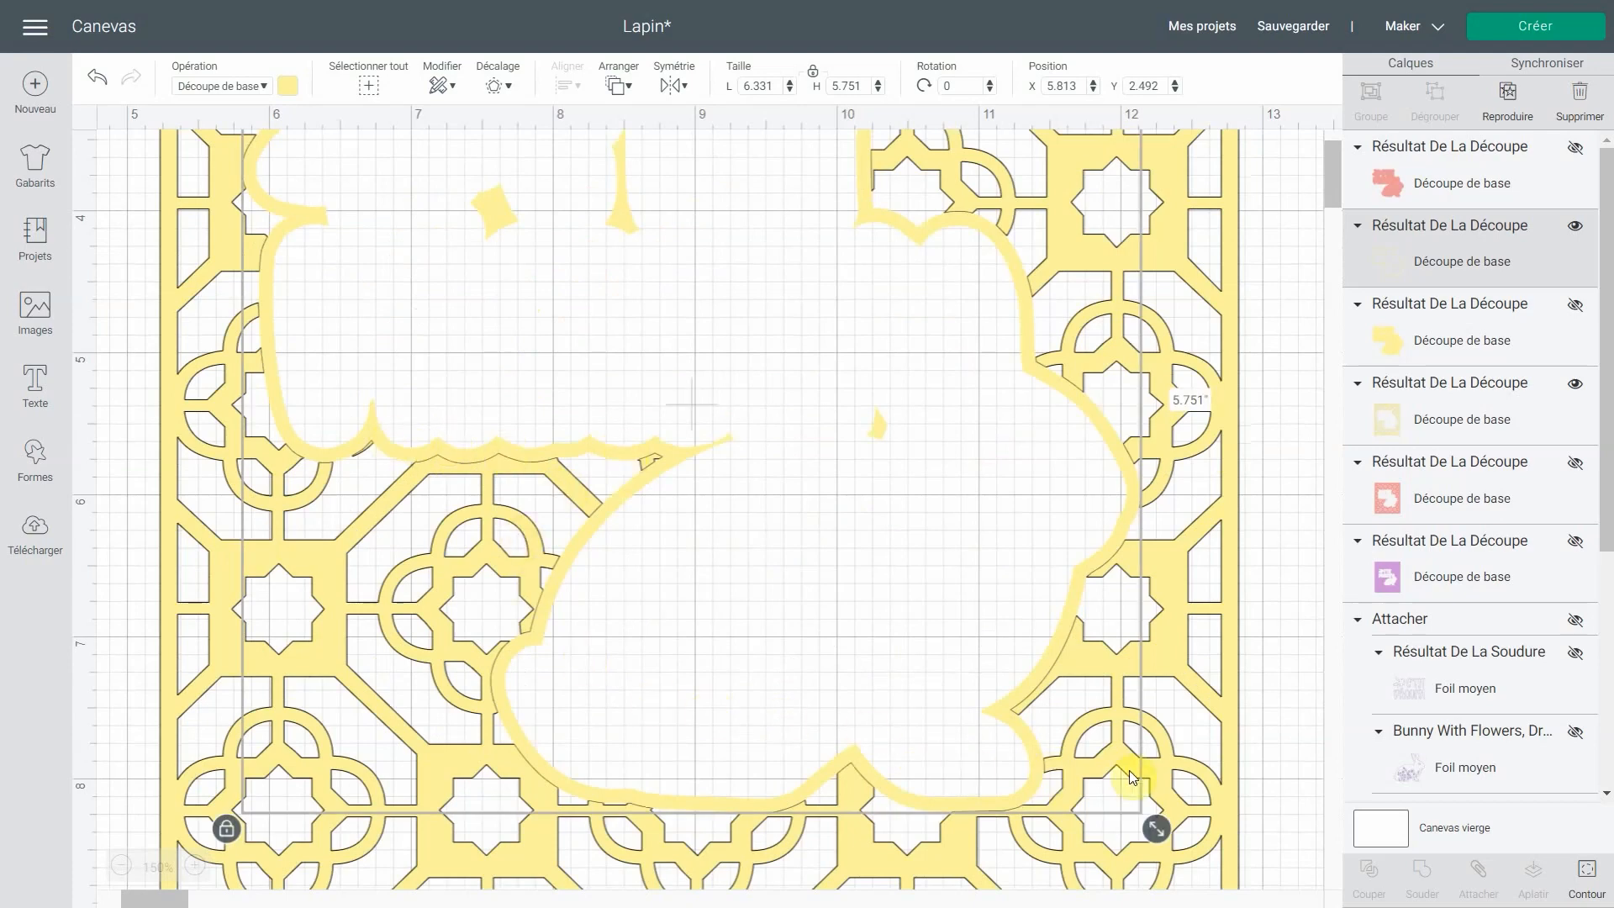
scroll(1168, 622, up, 3)
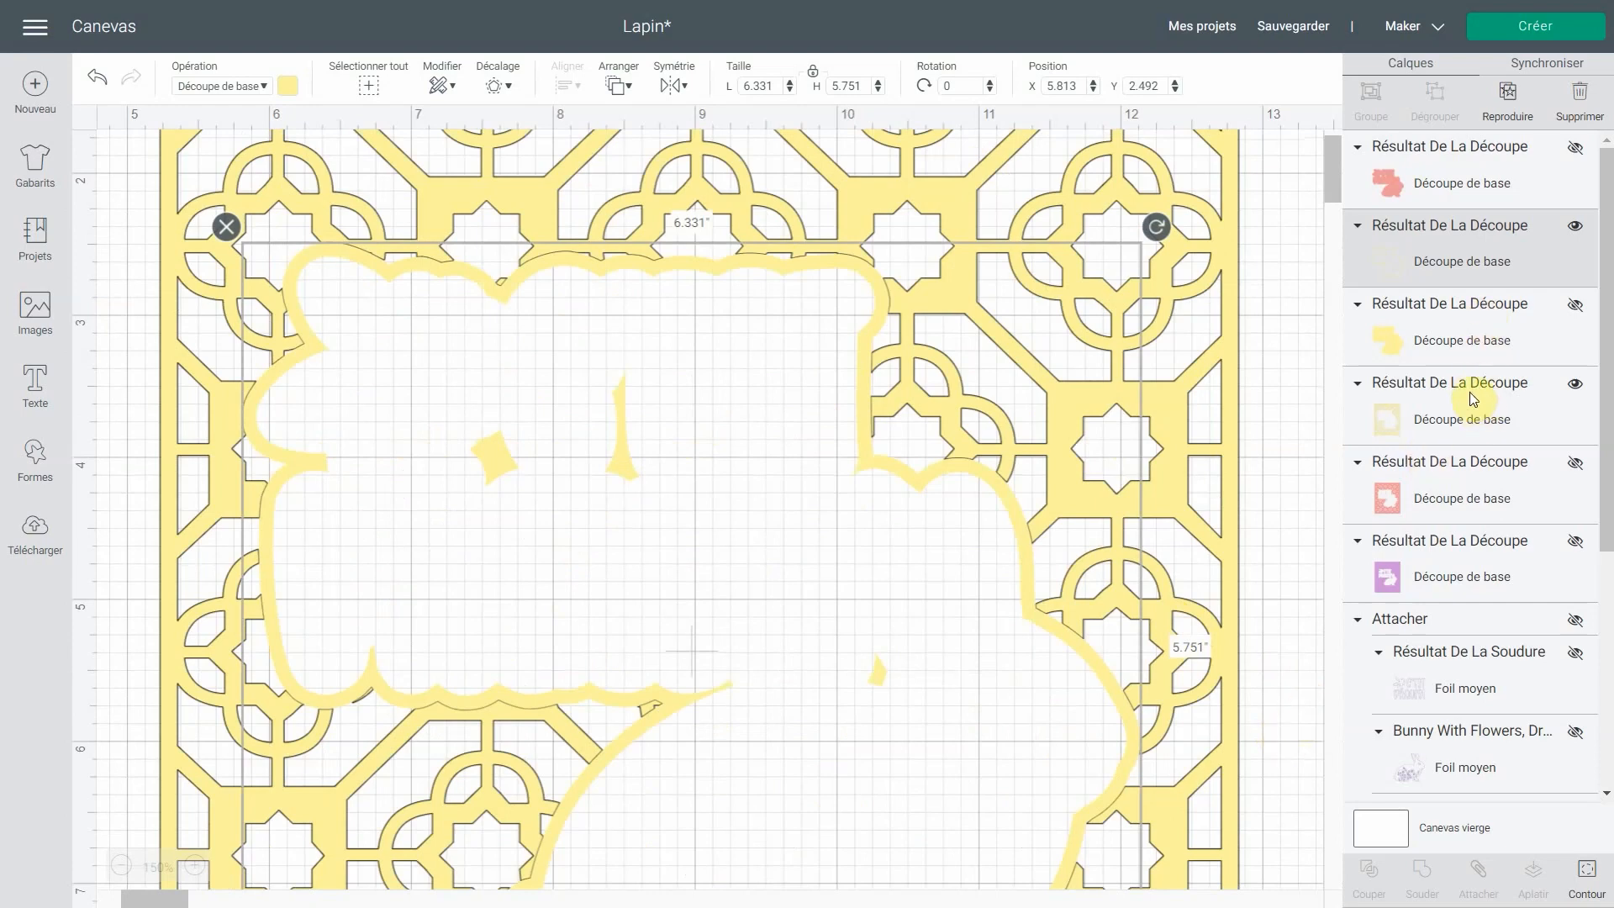
Weld the yellow outline to the yellow patterned overlay and remove the leftover slice pieces
click(1479, 424)
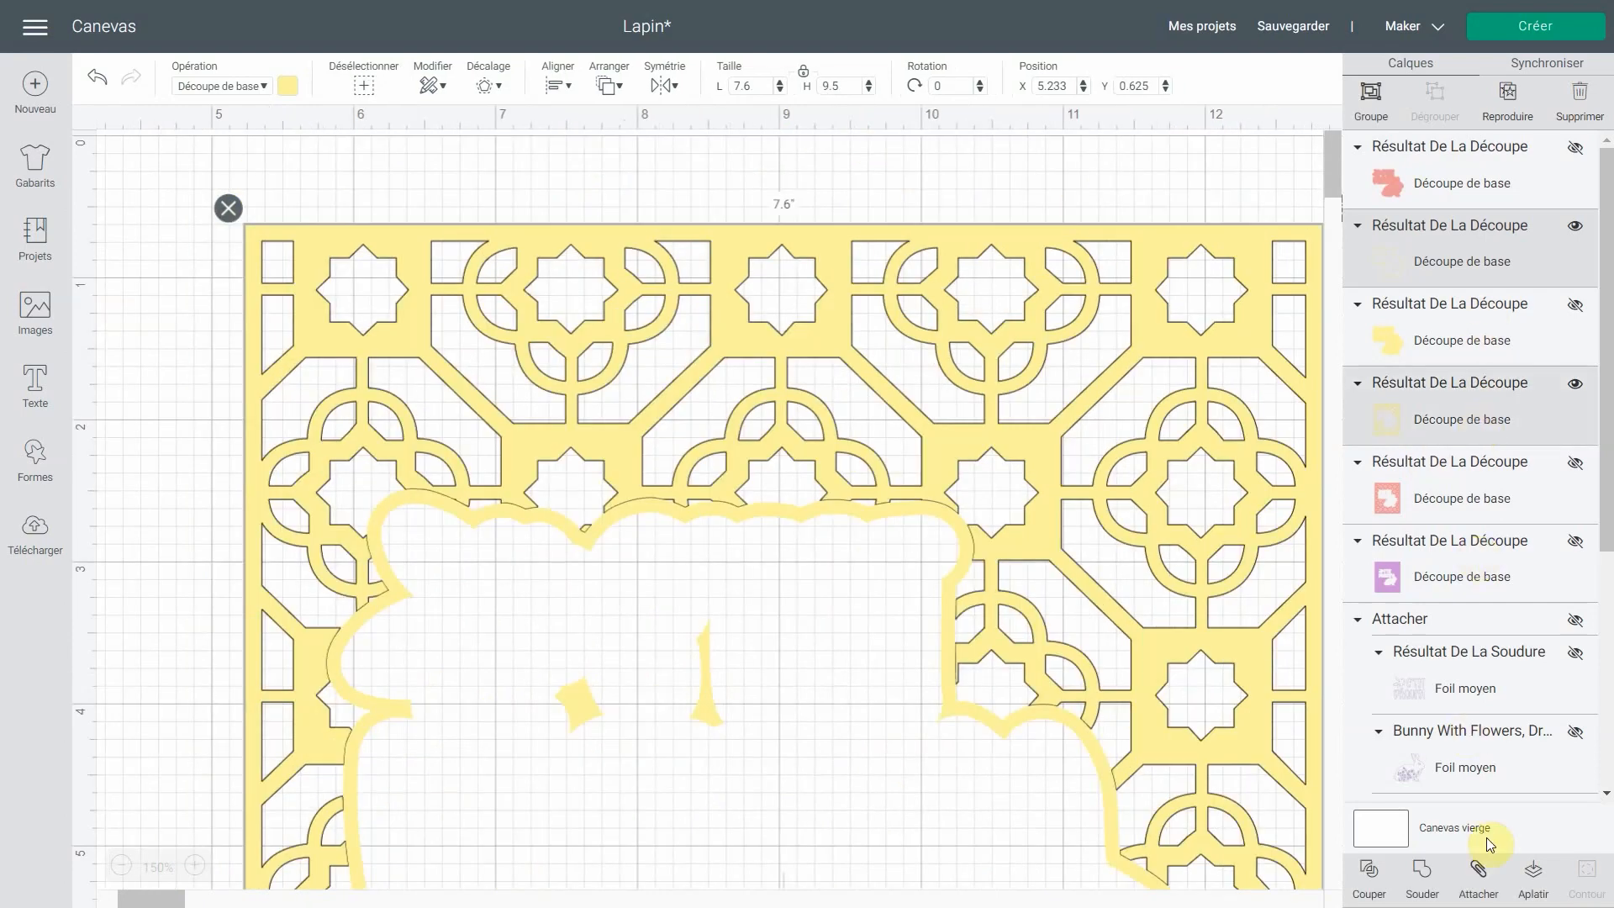
click(1422, 875)
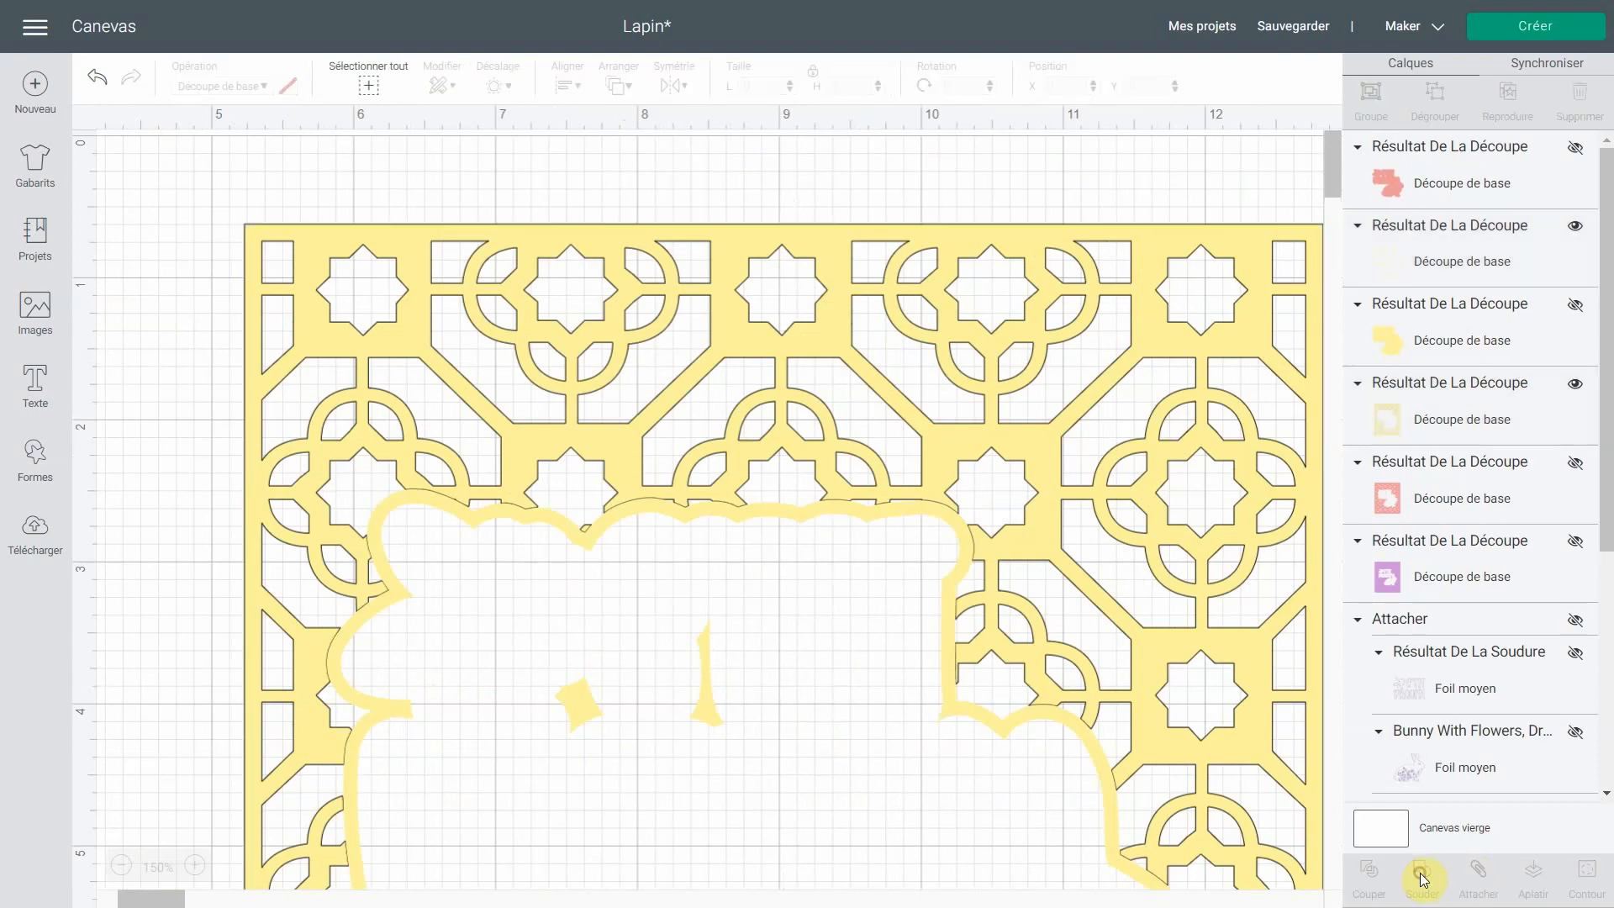
scroll(637, 477, down, 5)
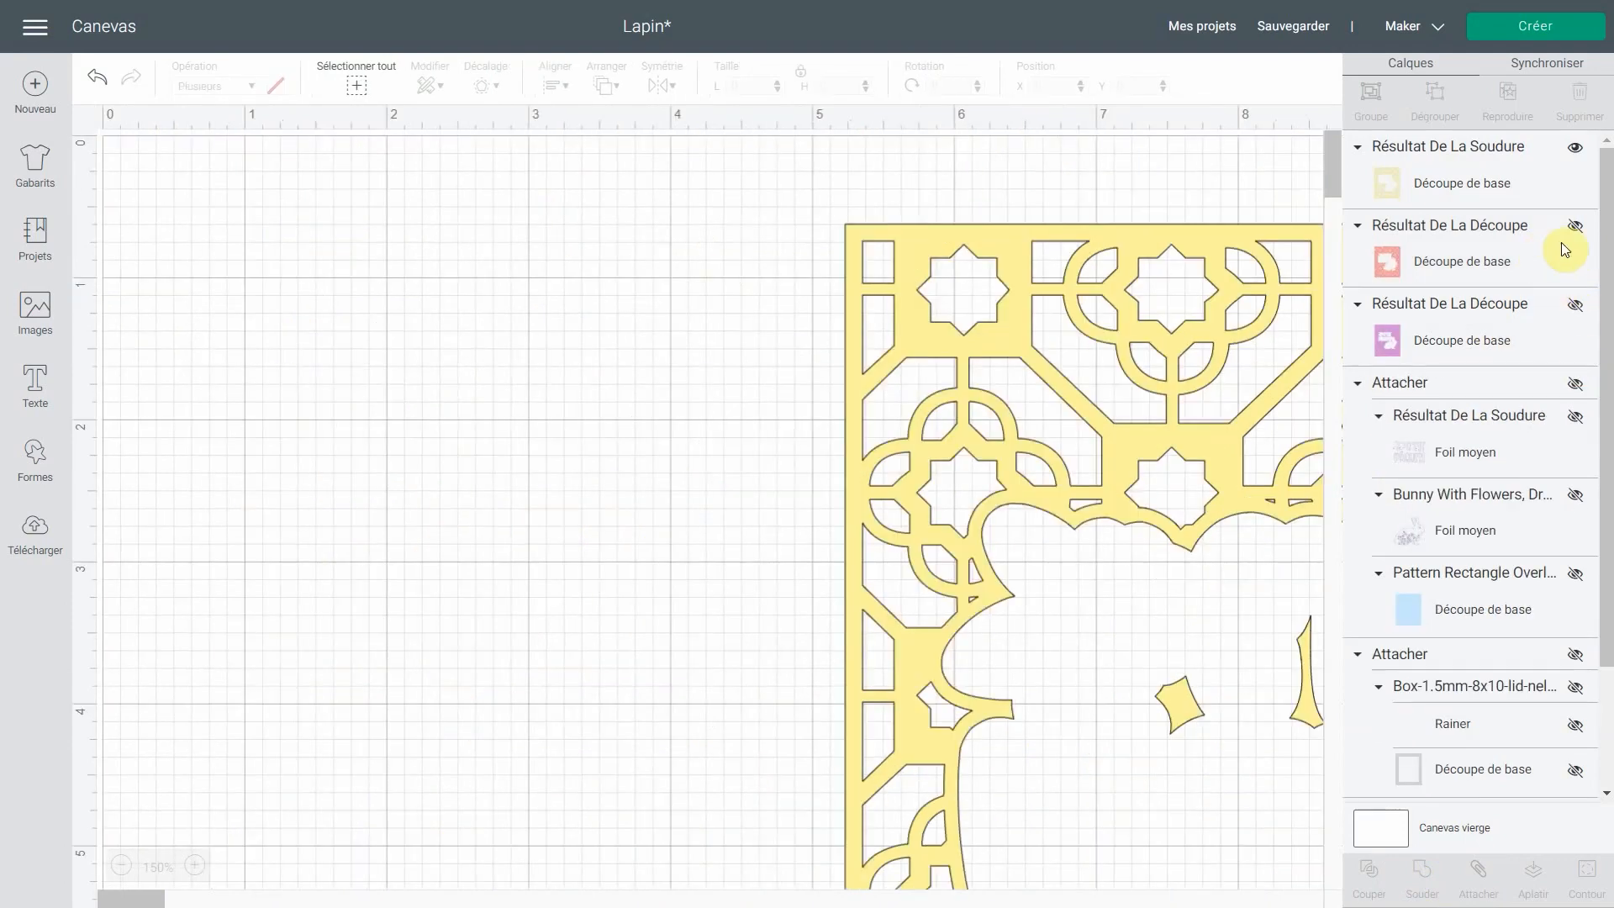
Show the salmon pink and lilac overlays and the attached lettering and rabbit set again, and check the assembled design
click(1577, 226)
click(1576, 305)
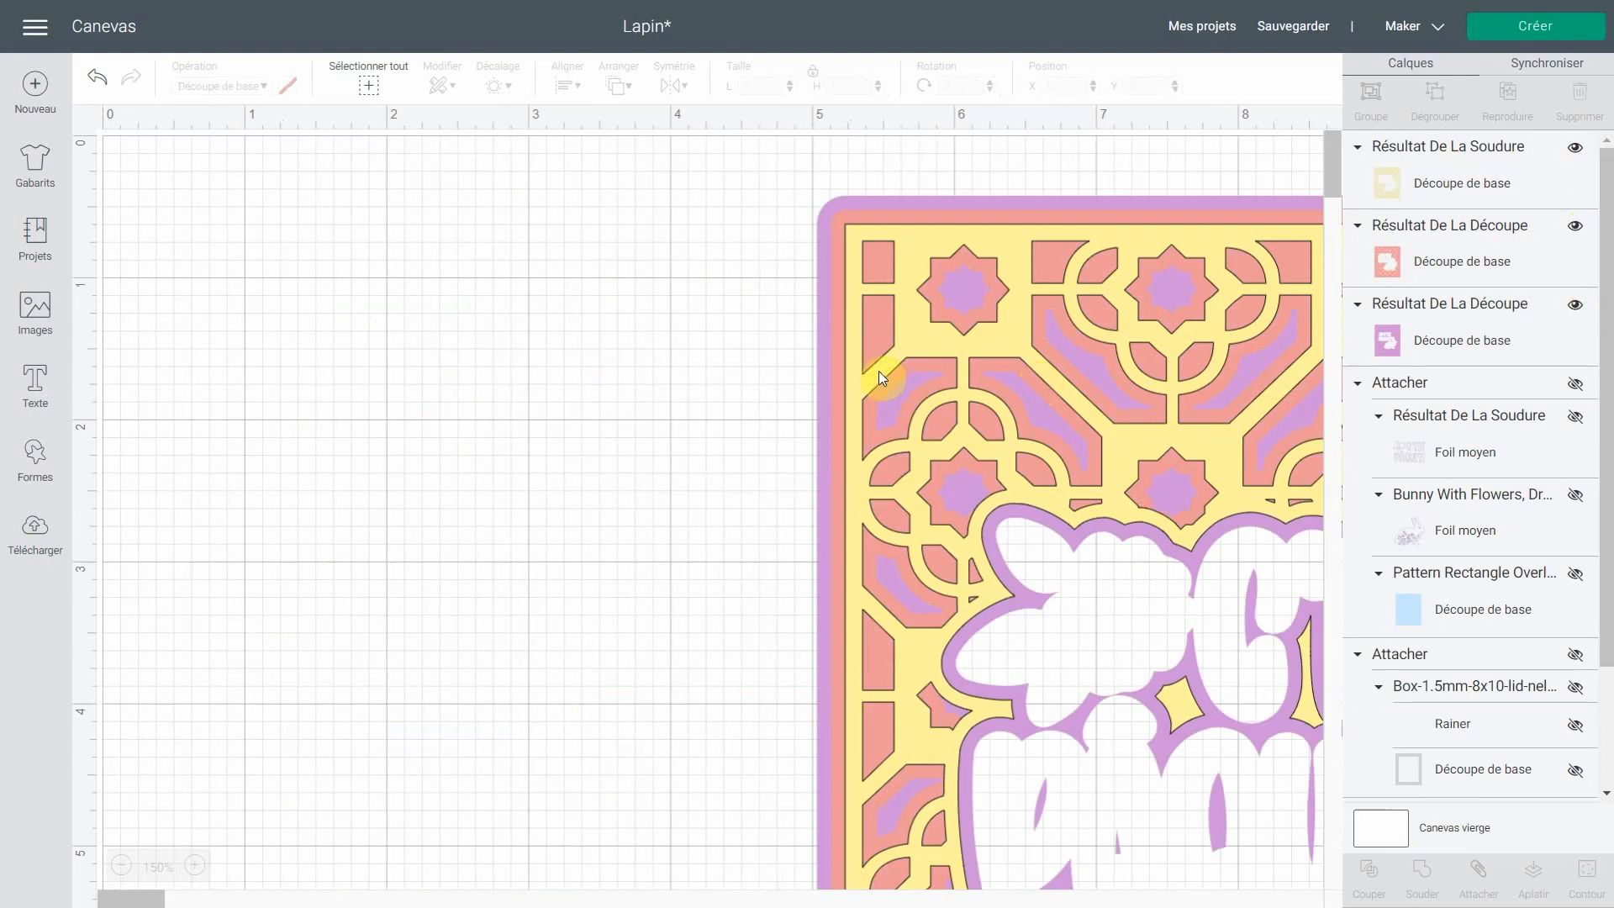
scroll(880, 372, right, 3)
scroll(877, 370, down, 5)
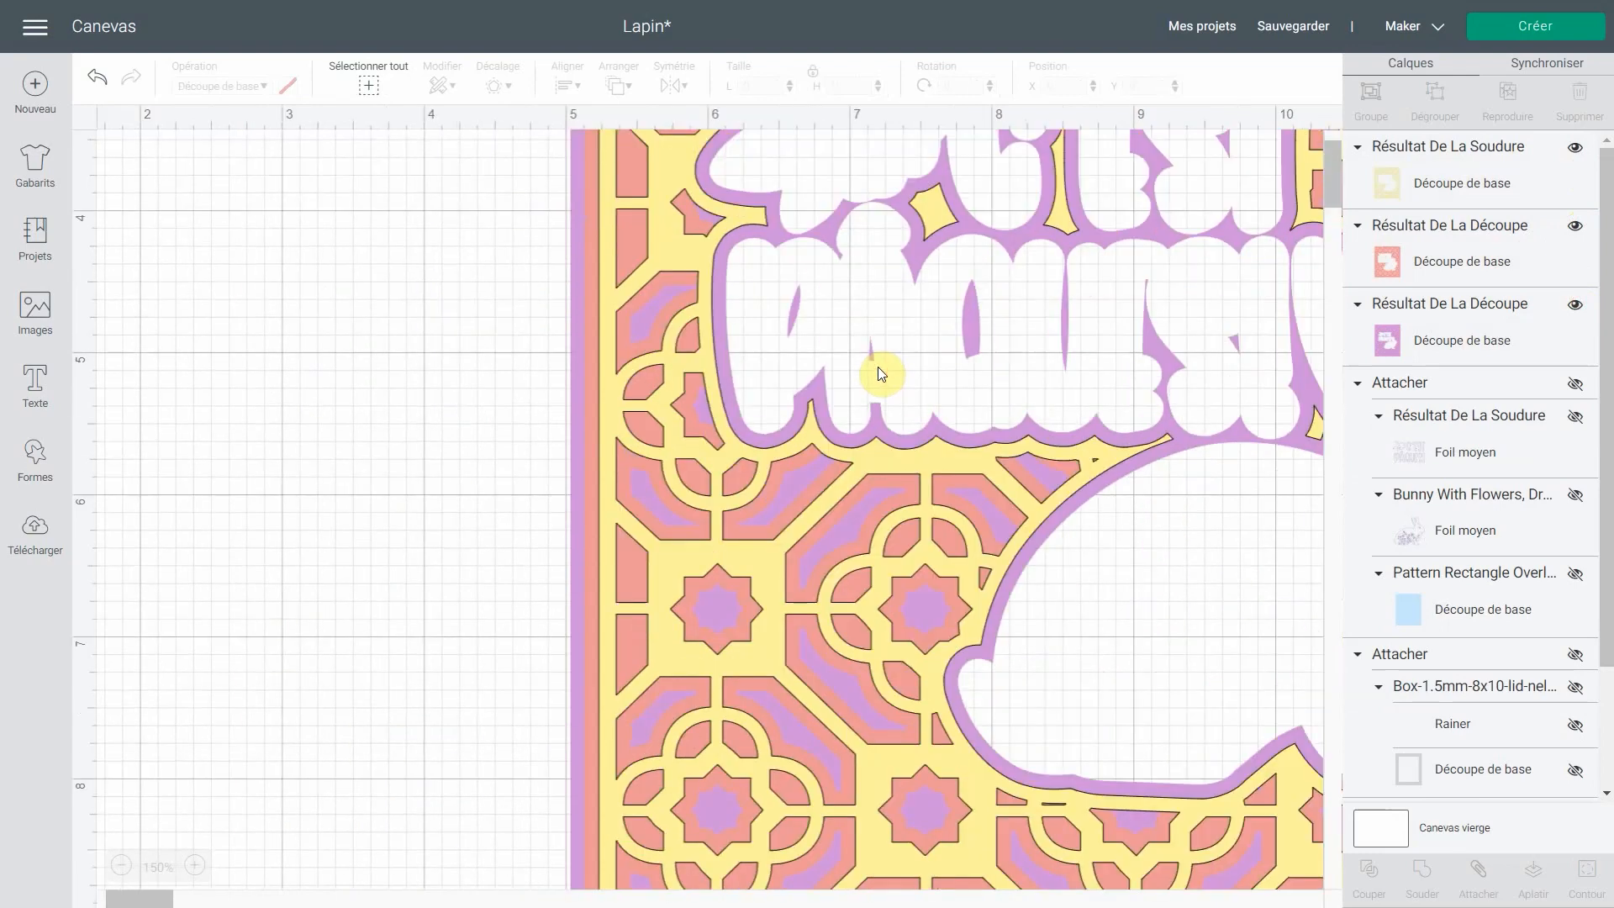
click(1575, 385)
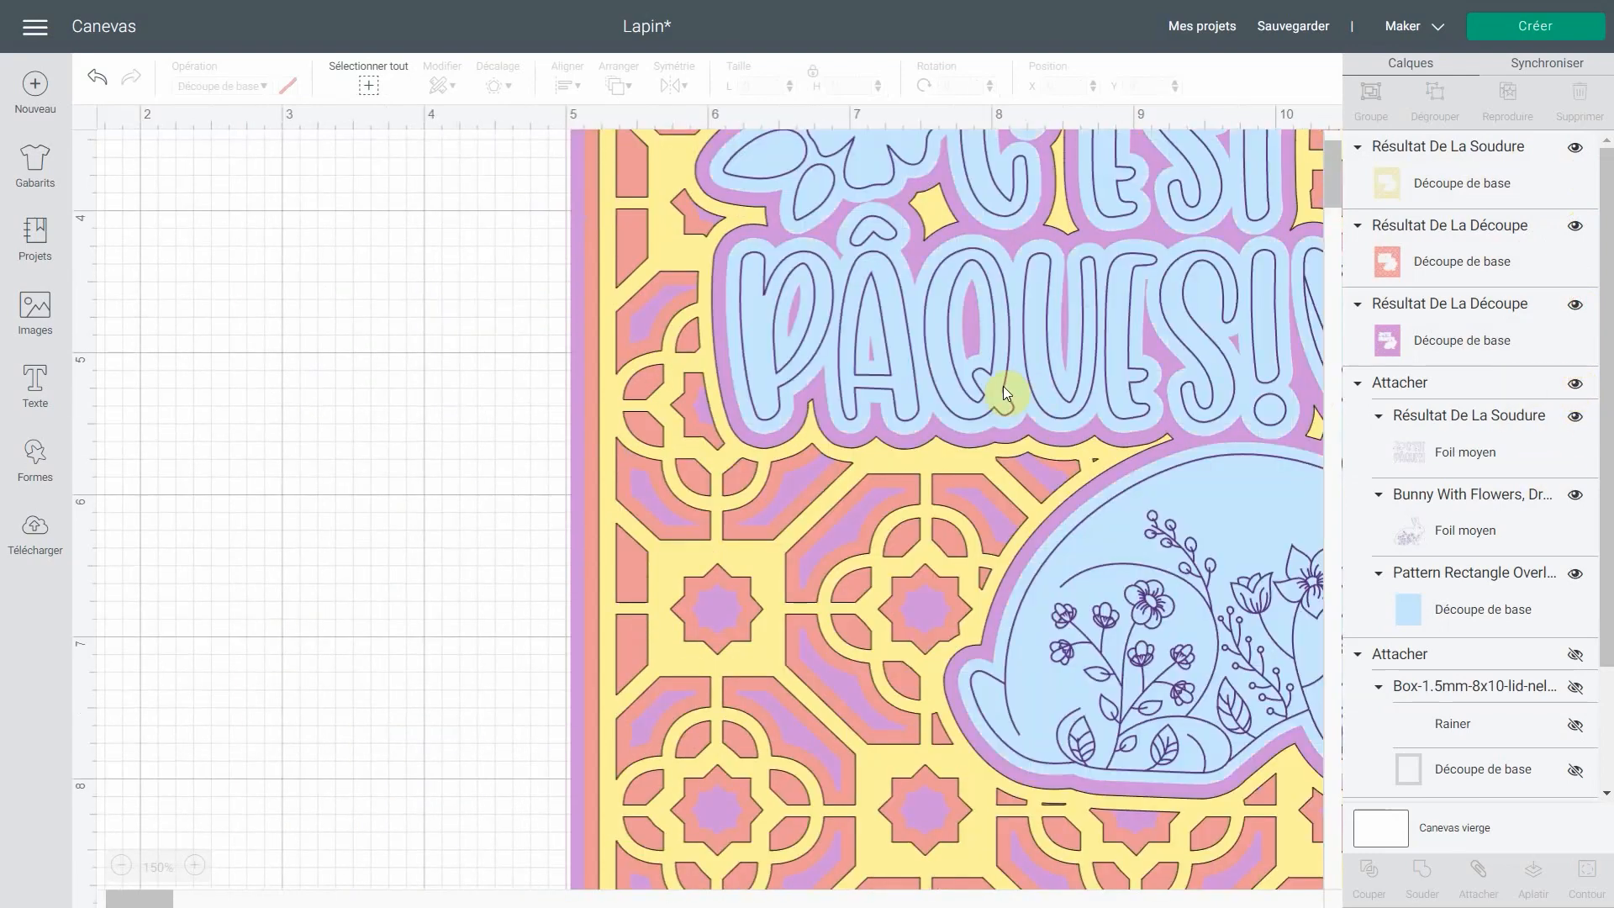
click(122, 865)
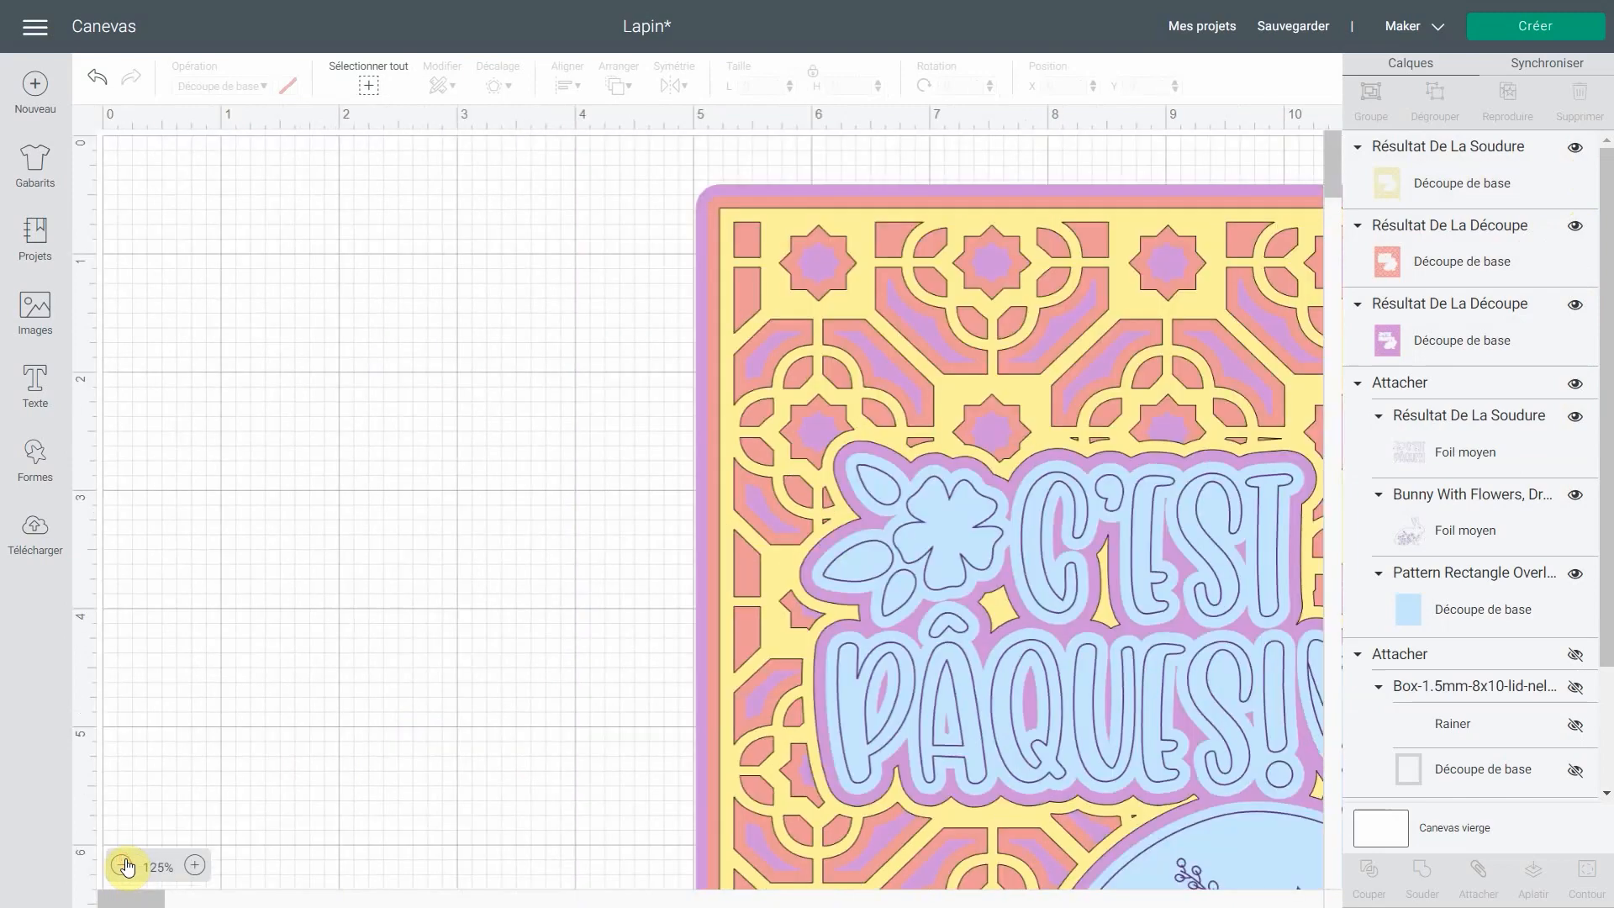
click(121, 865)
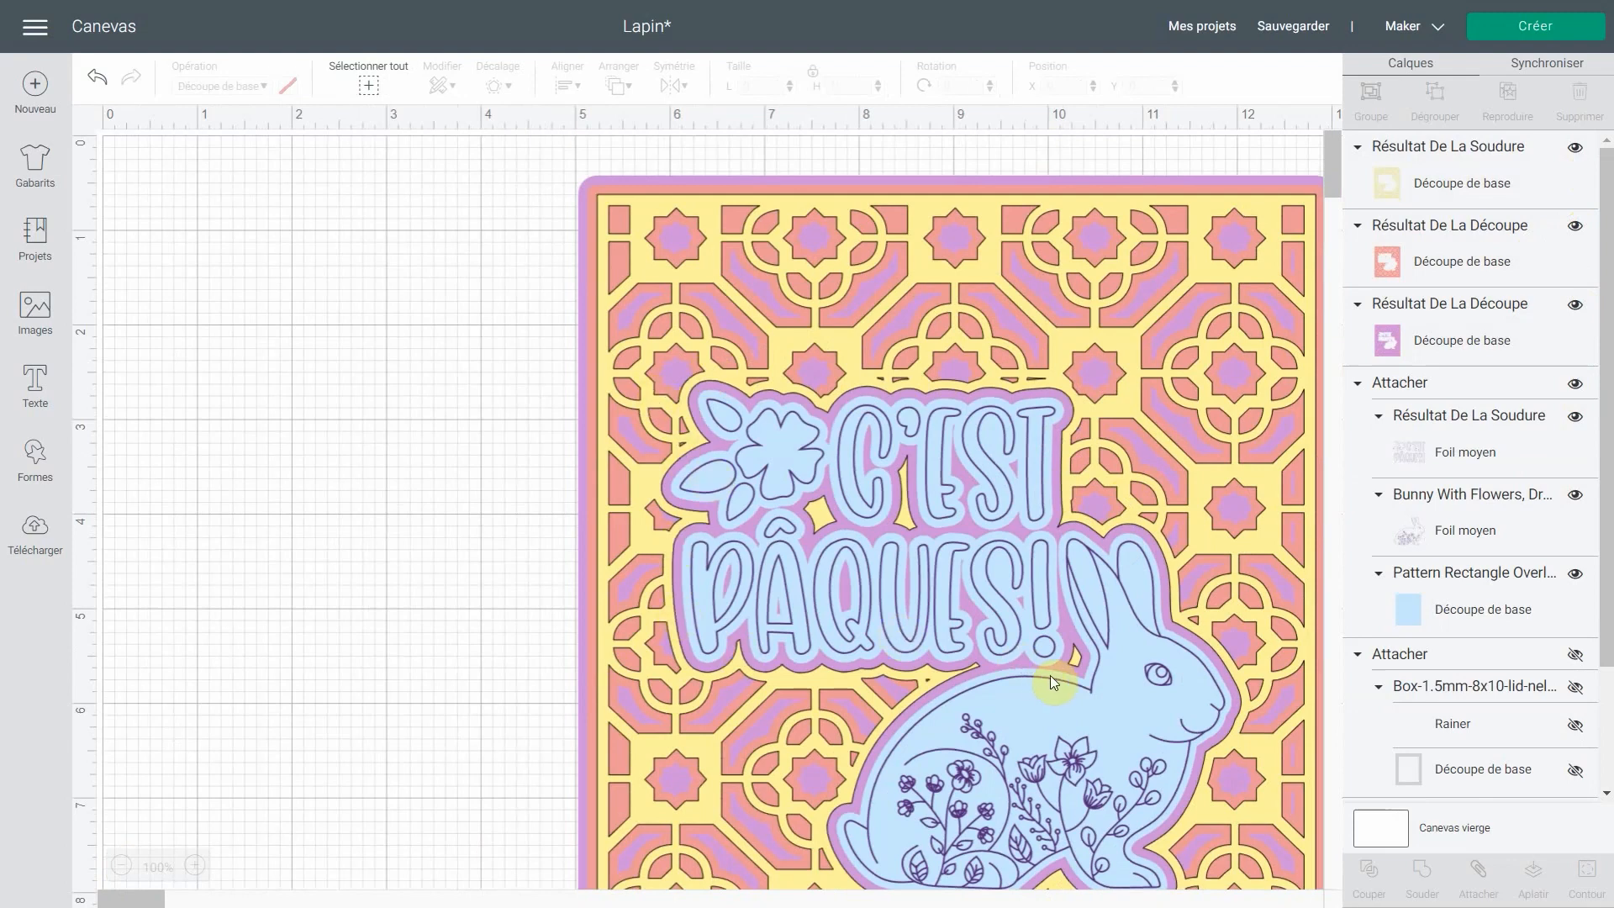
scroll(1051, 674, down, 2)
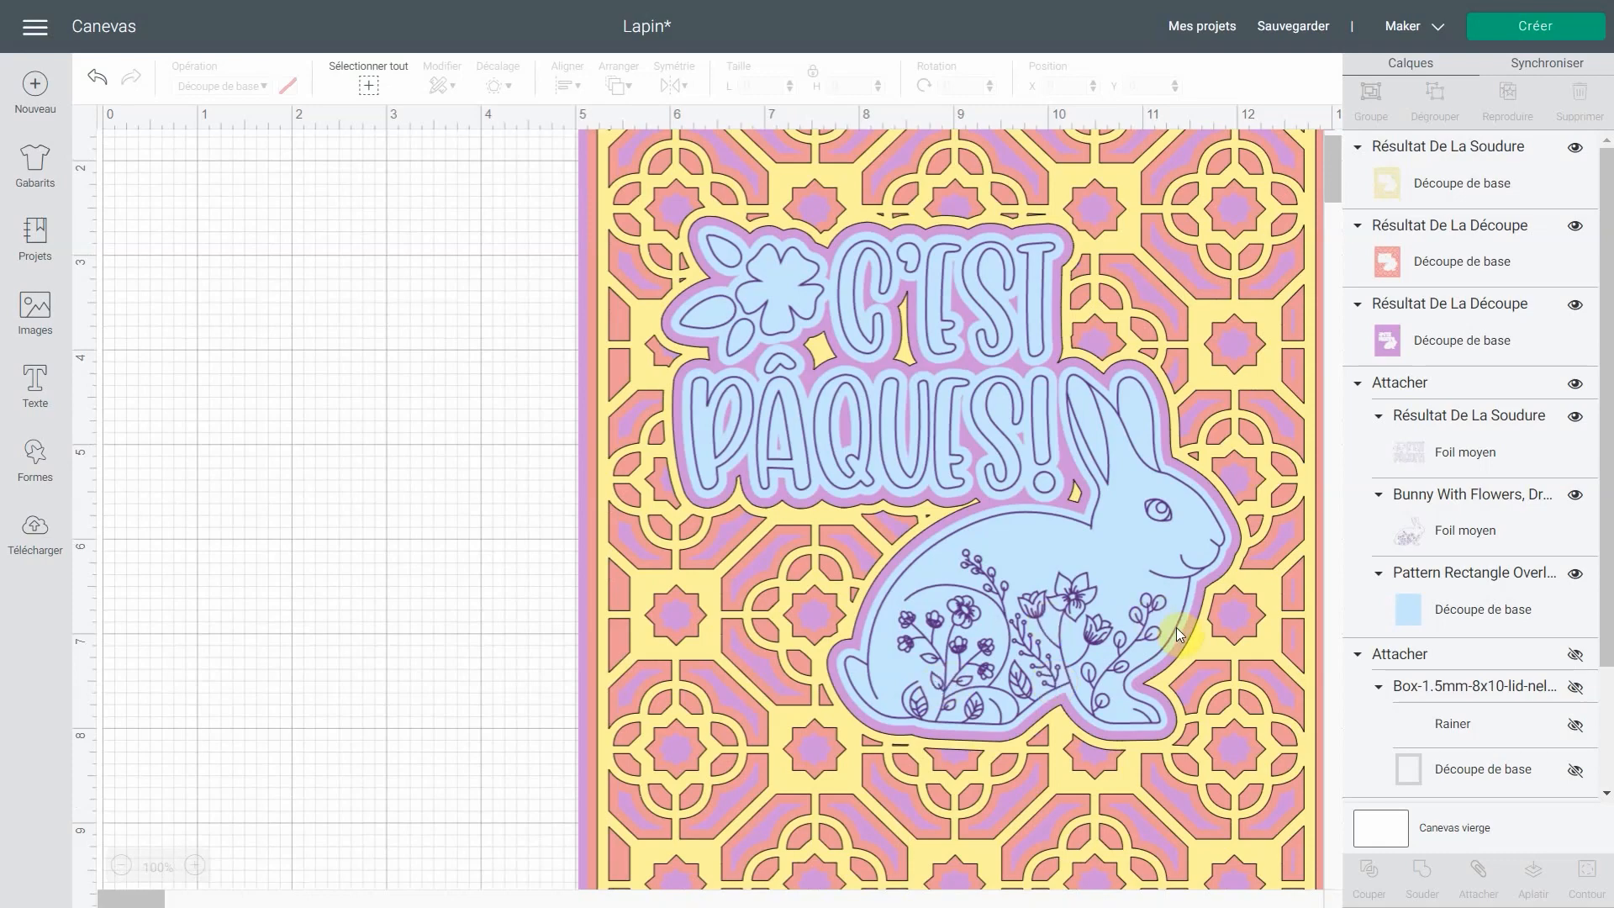
scroll(1177, 627, down, 2)
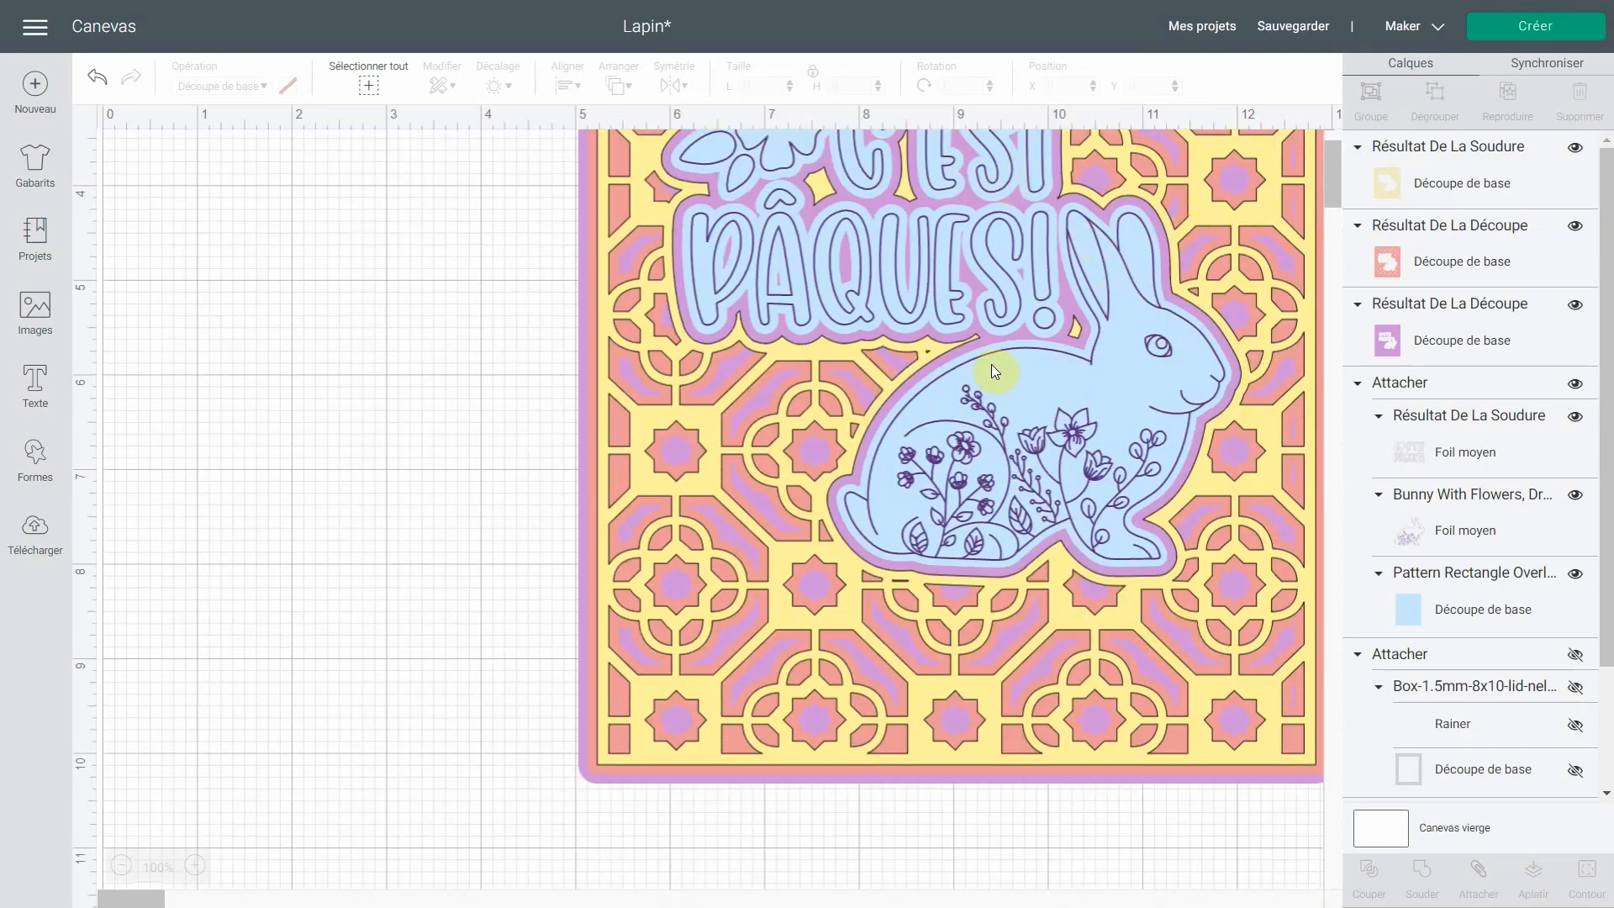
scroll(1209, 558, up, 2)
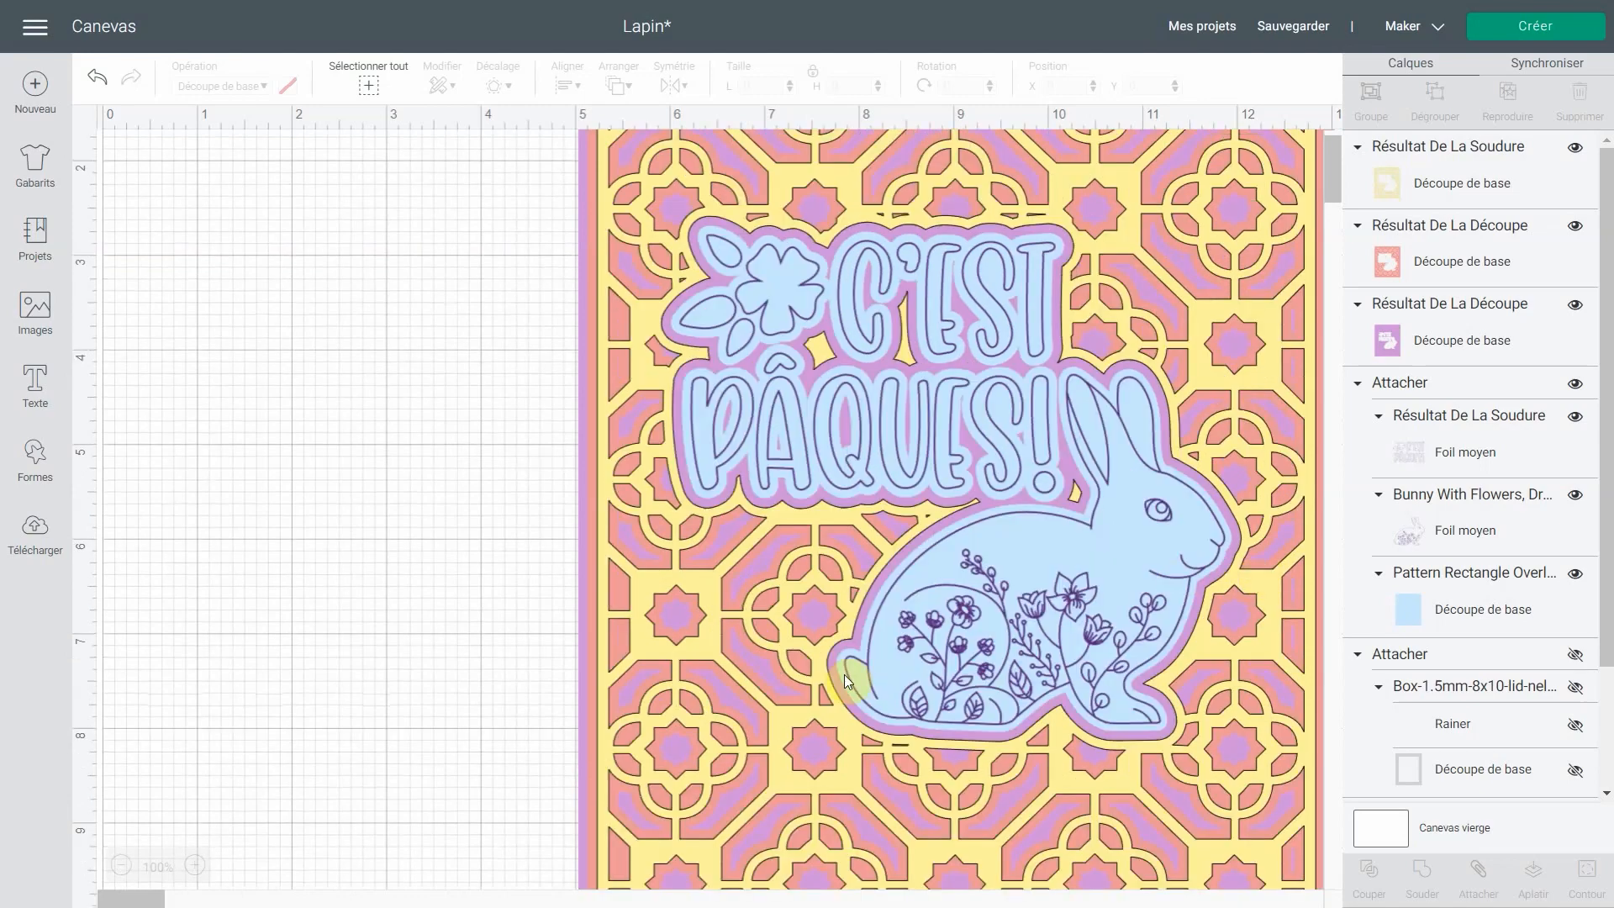
click(123, 865)
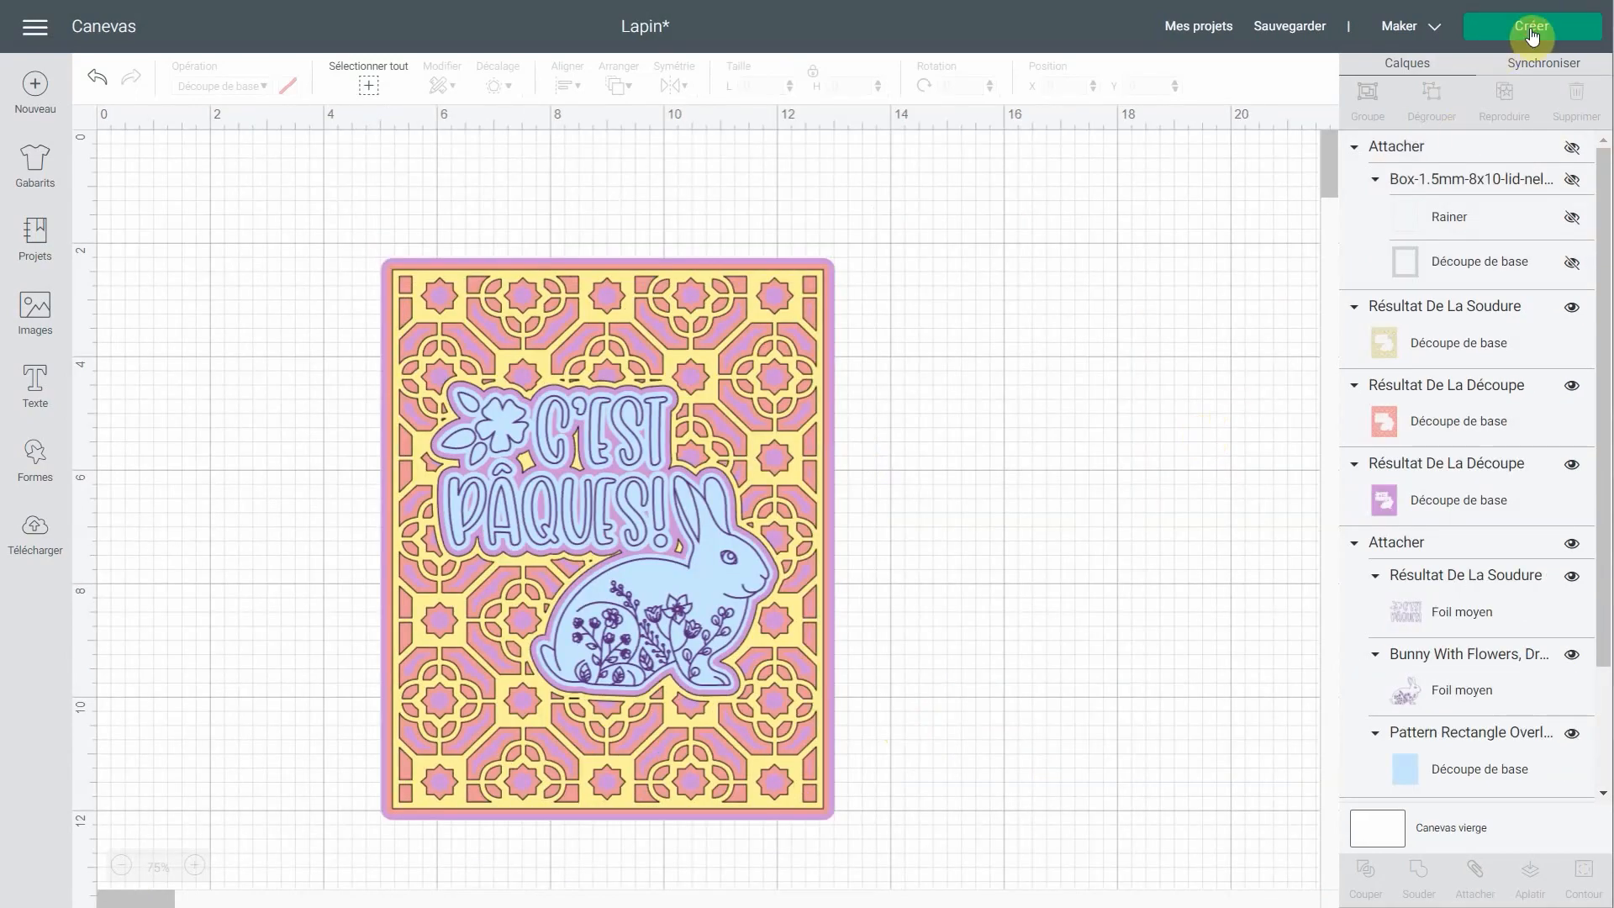
Send the project to cutting preparation, review the mat previews and continue to the fabrication stage
click(1532, 32)
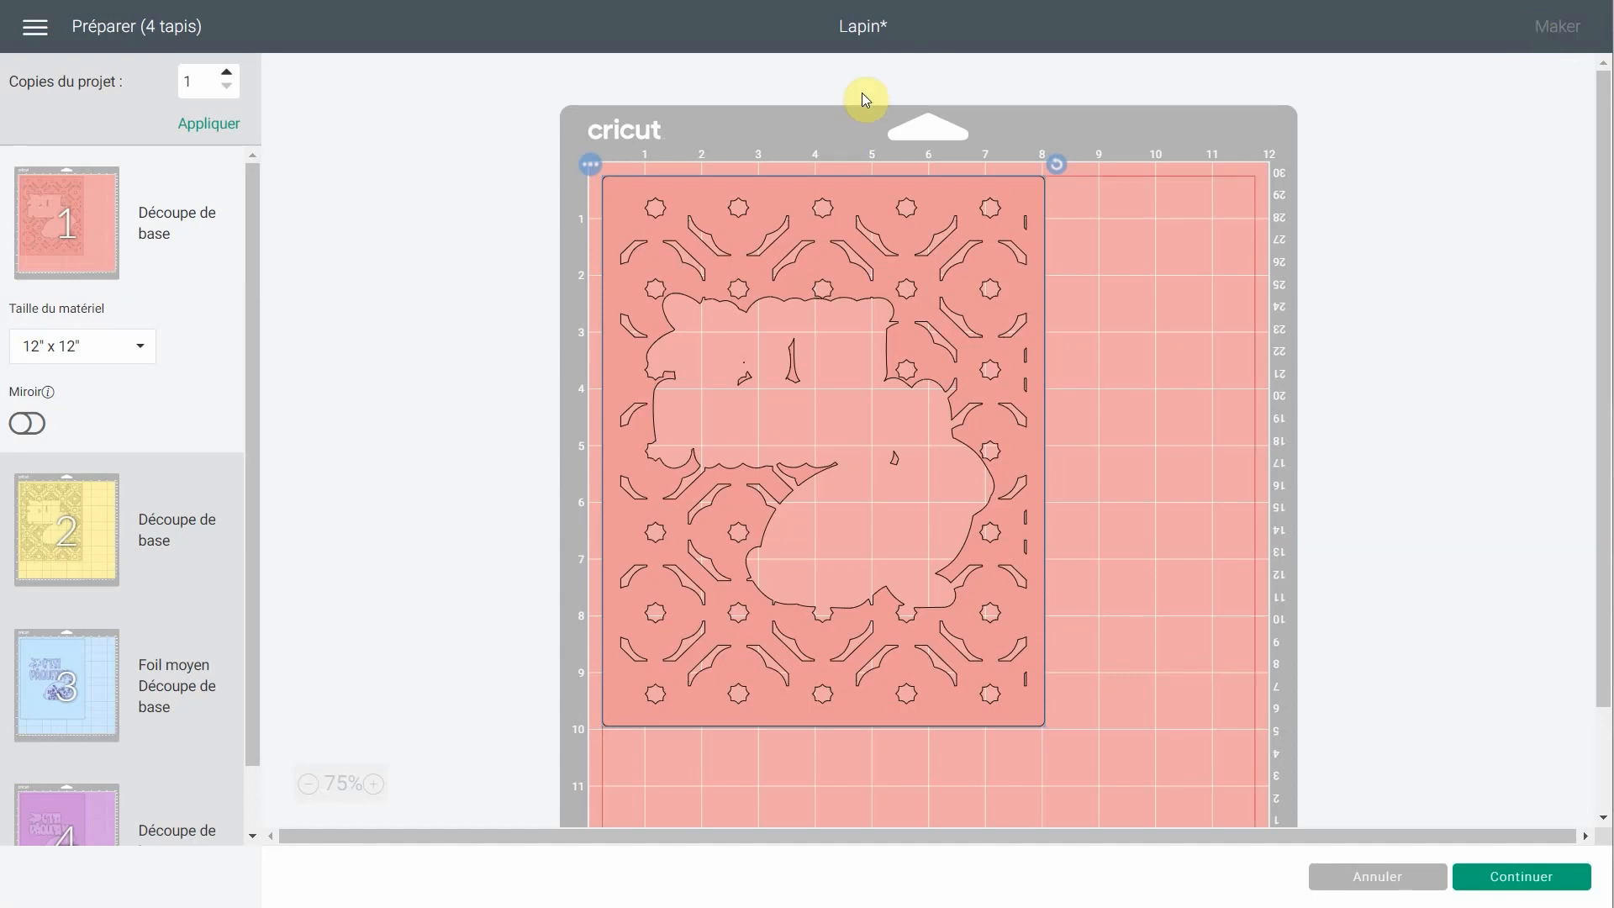
click(98, 530)
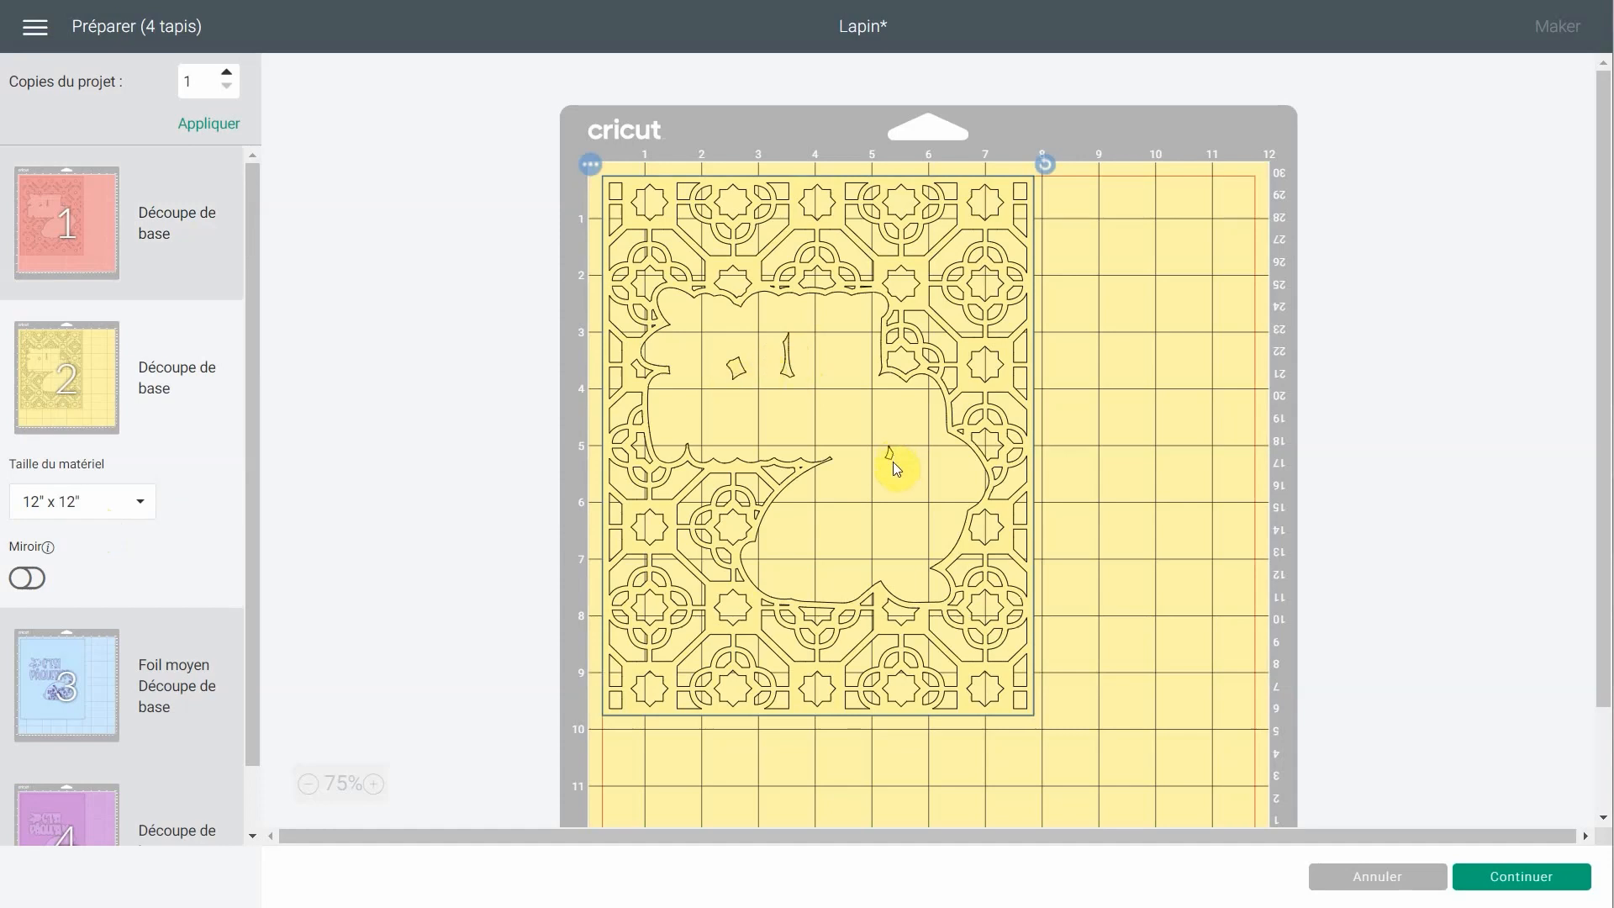
click(106, 685)
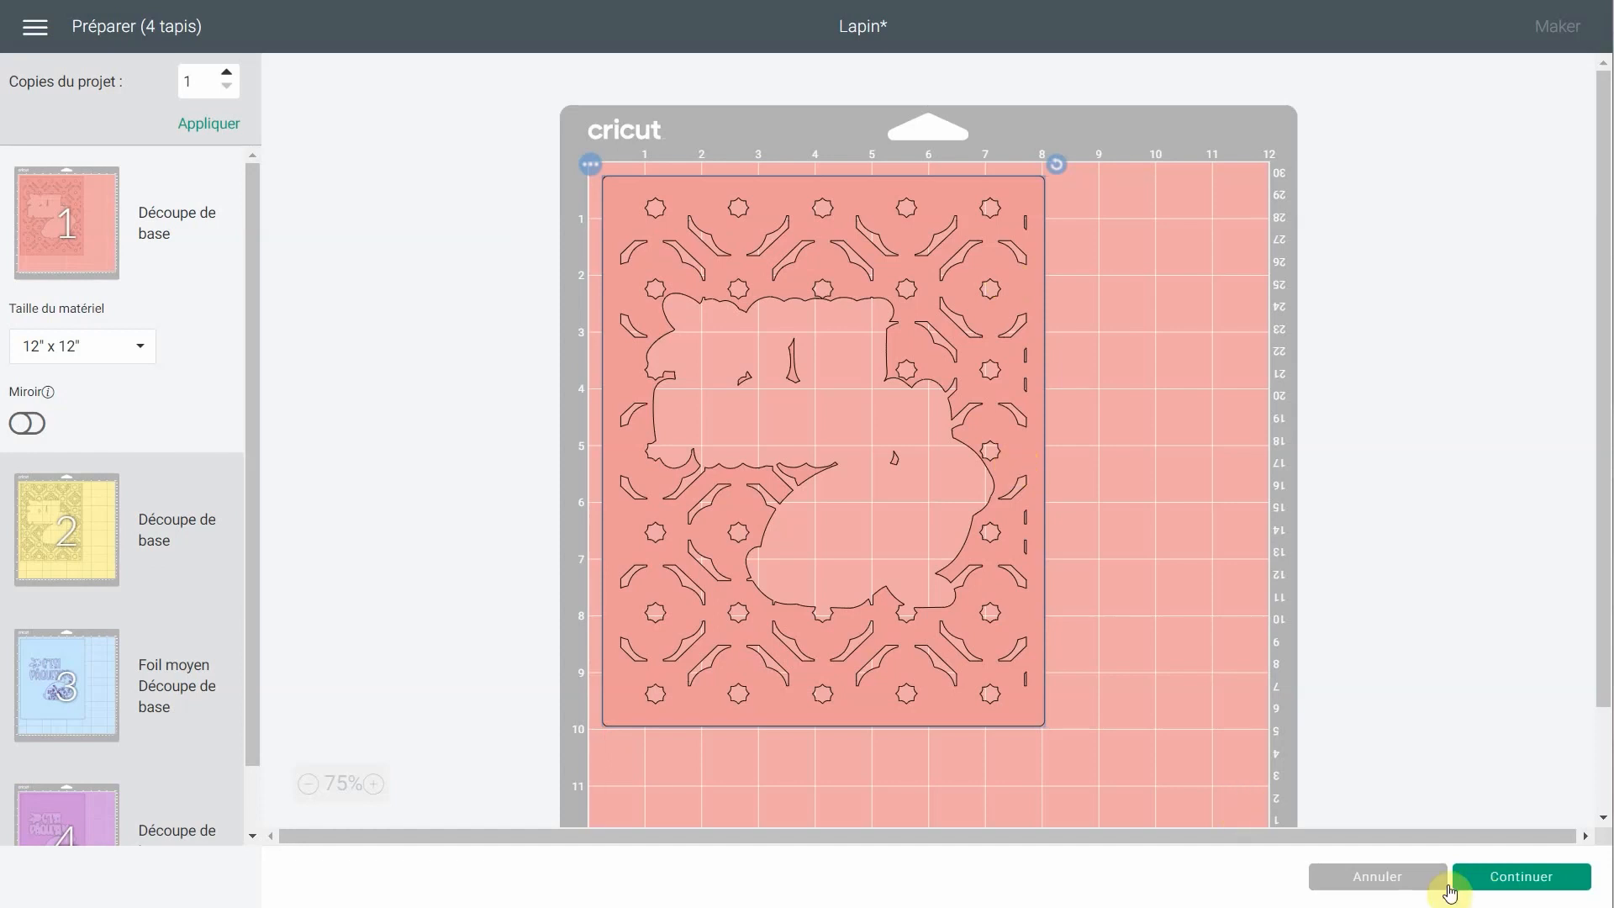
click(1489, 879)
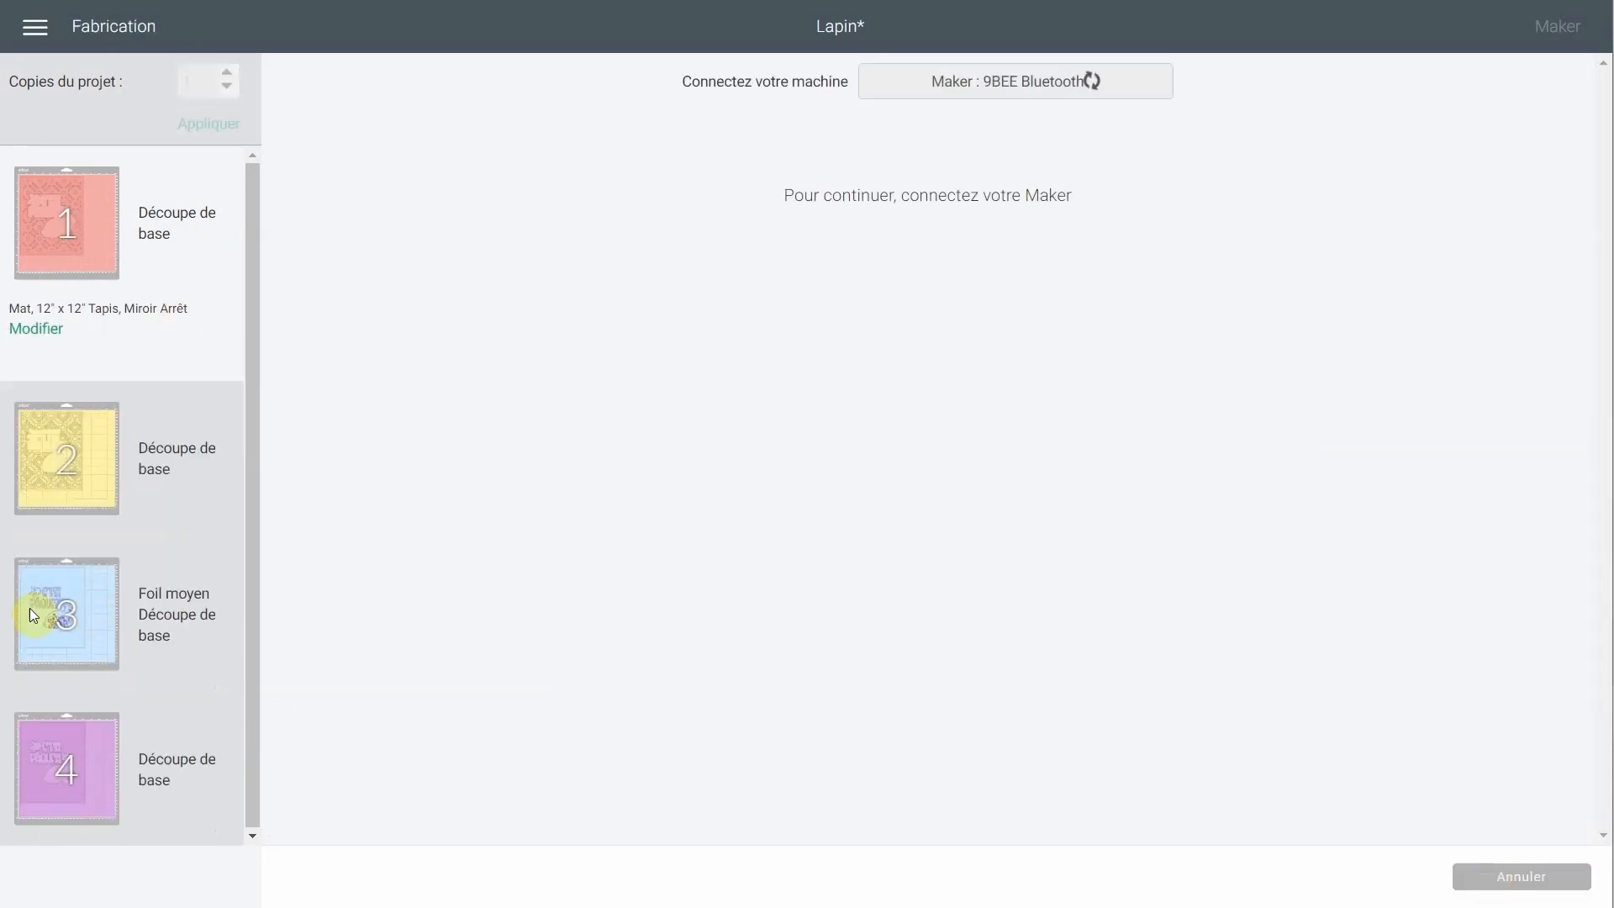
mouse_move(114, 620)
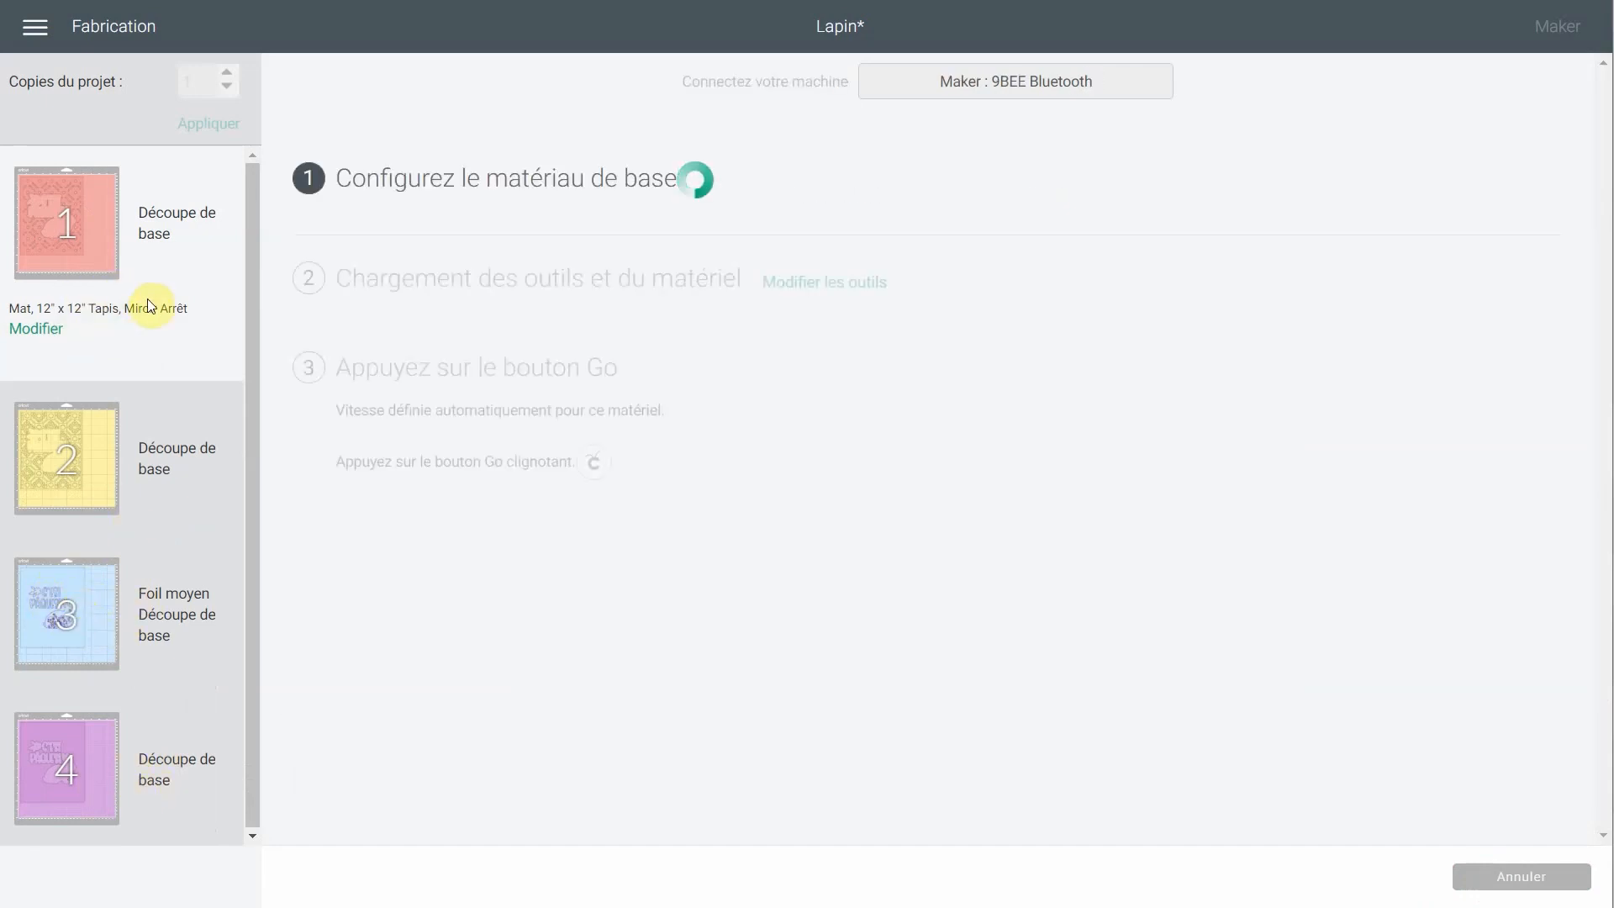
mouse_move(112, 652)
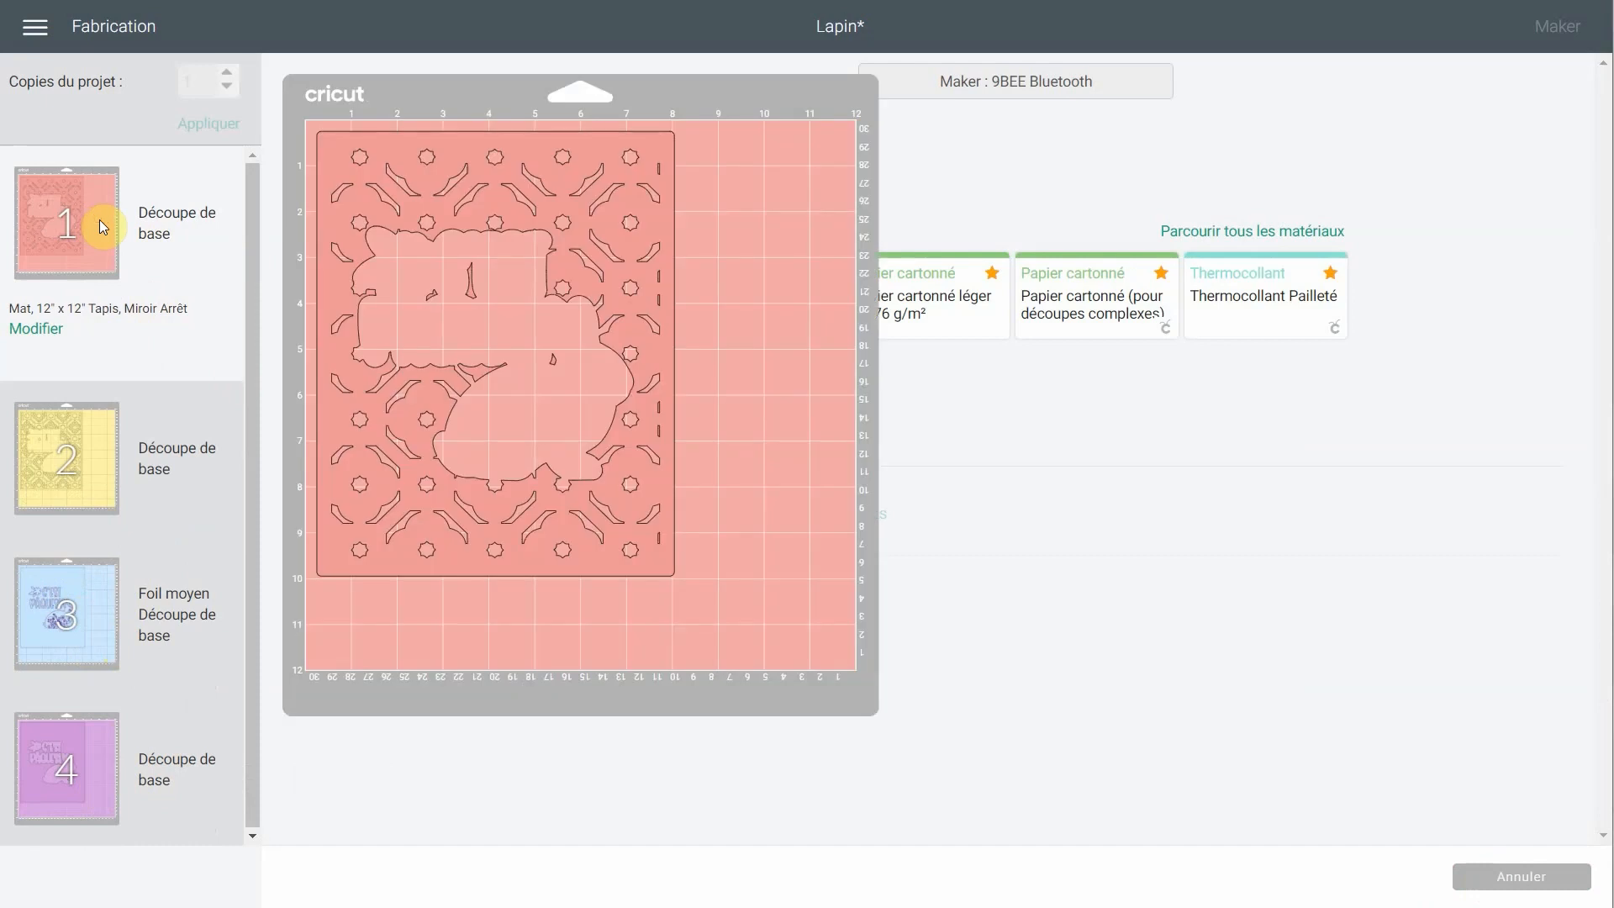
mouse_move(84, 232)
Set the first mat's base material to Papier cartonné (pour découpes complexes)
click(1067, 303)
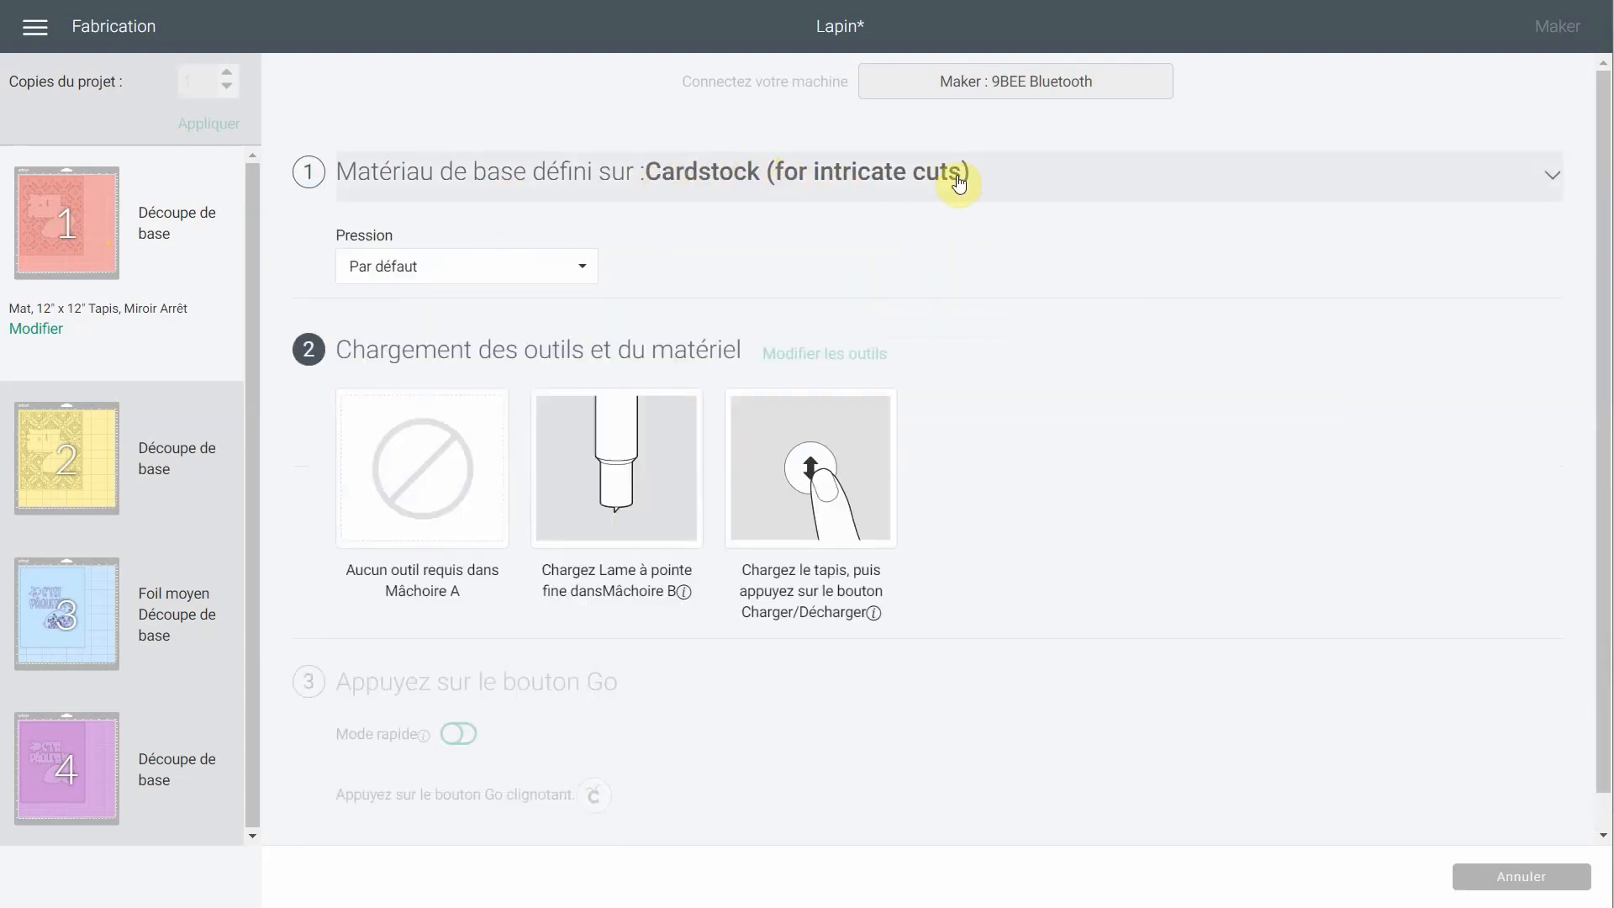
click(1101, 181)
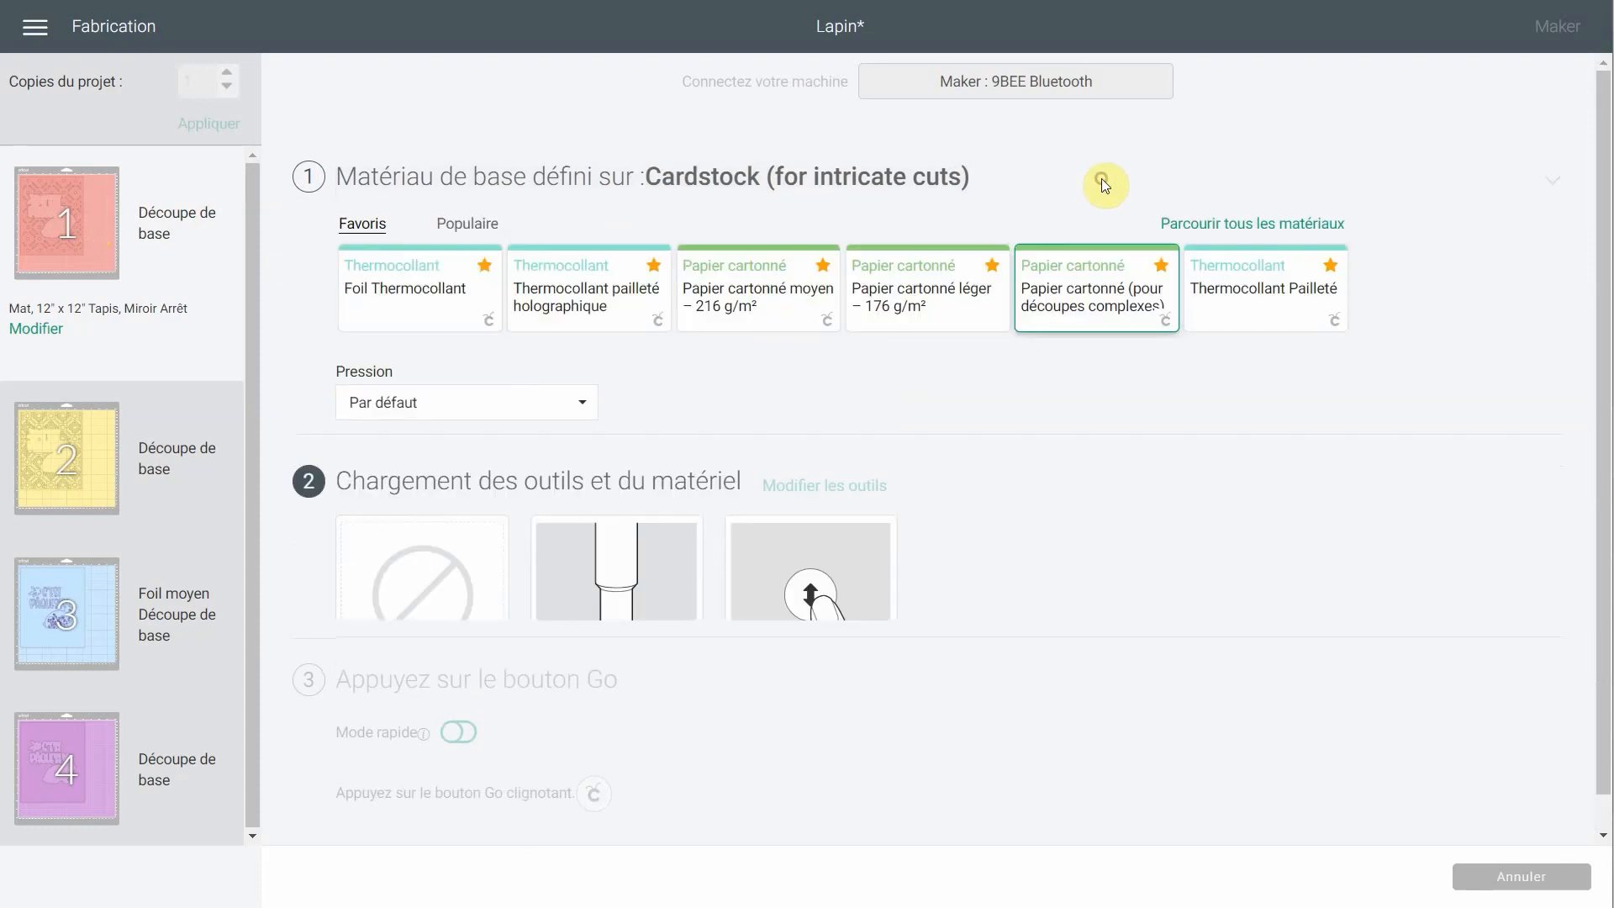
click(1084, 294)
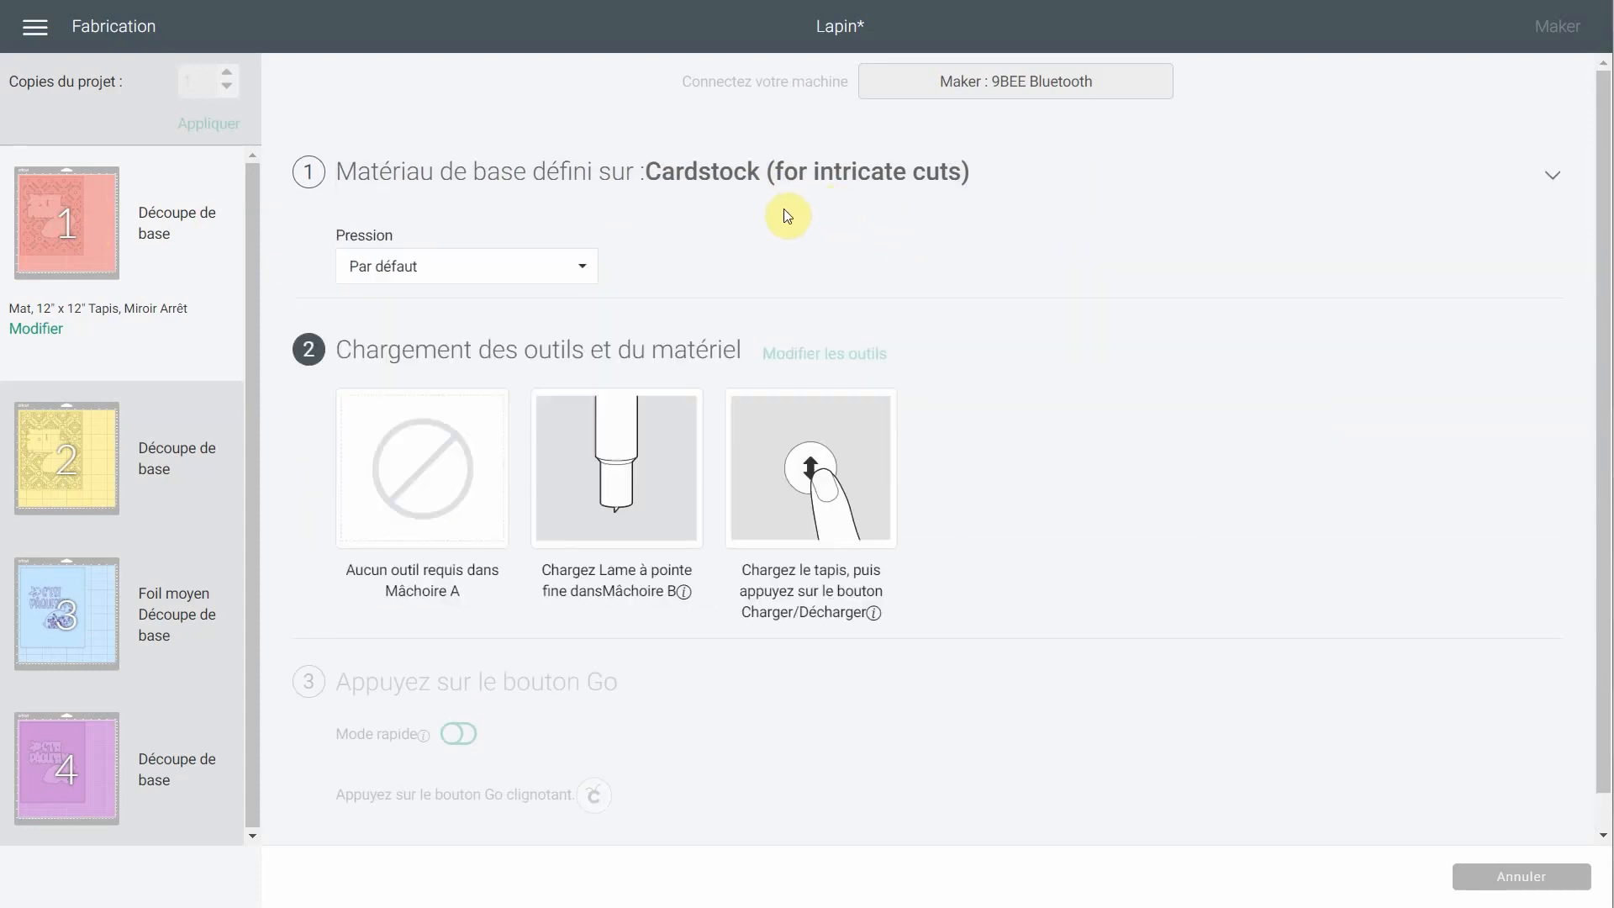